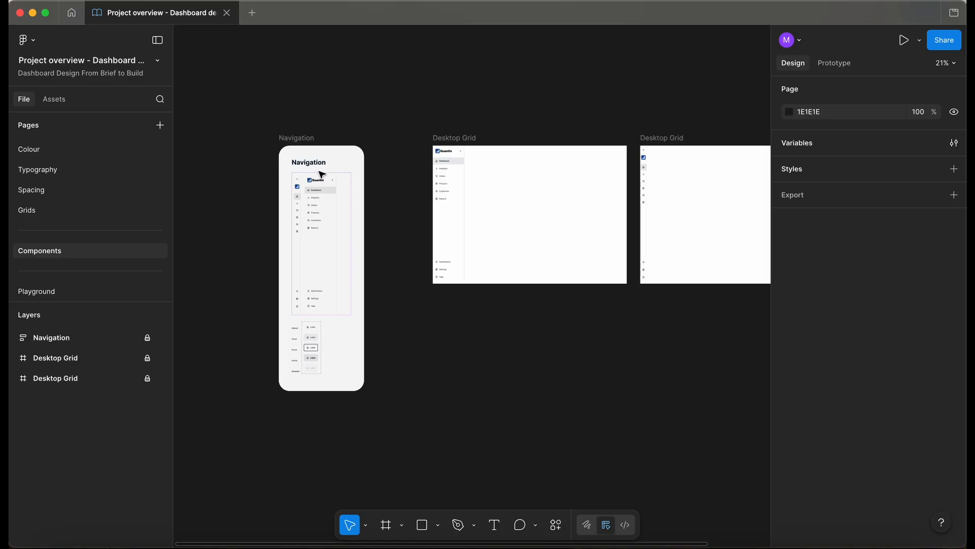
Examine the Navigation component's expanded and collapsed versions and how they sit in the two Desktop Grid frames.
{"action": "scroll", "coordinate": [301, 177], "scroll_direction": "up", "scroll_amount": 5}
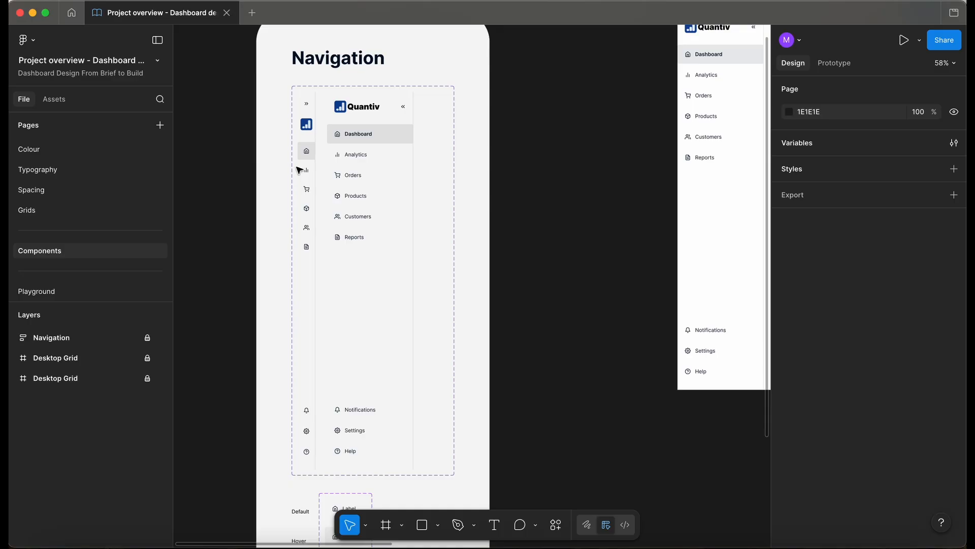
{"action": "scroll", "coordinate": [300, 176], "scroll_direction": "up", "scroll_amount": 5}
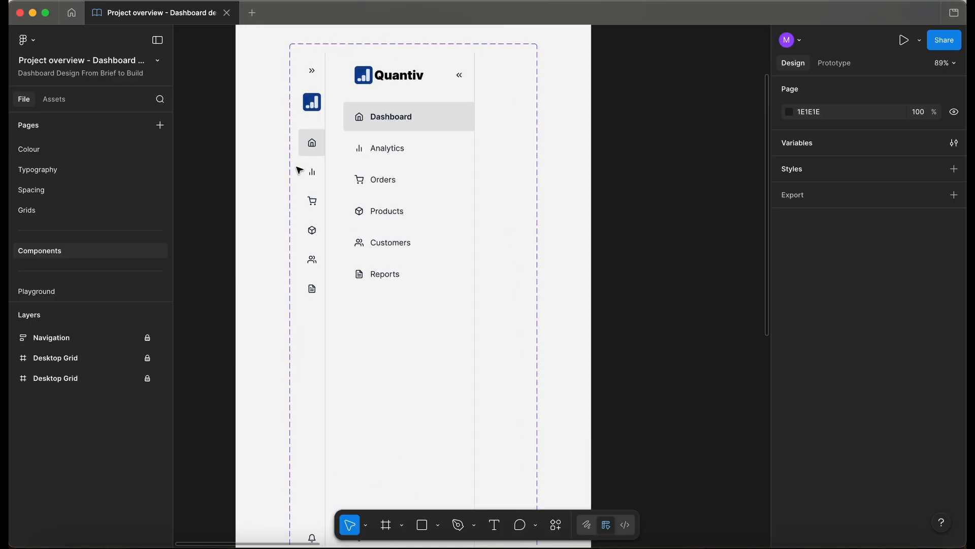
{"action": "key", "text": "super+backslash"}
{"action": "scroll", "coordinate": [299, 170], "scroll_direction": "up", "scroll_amount": 2}
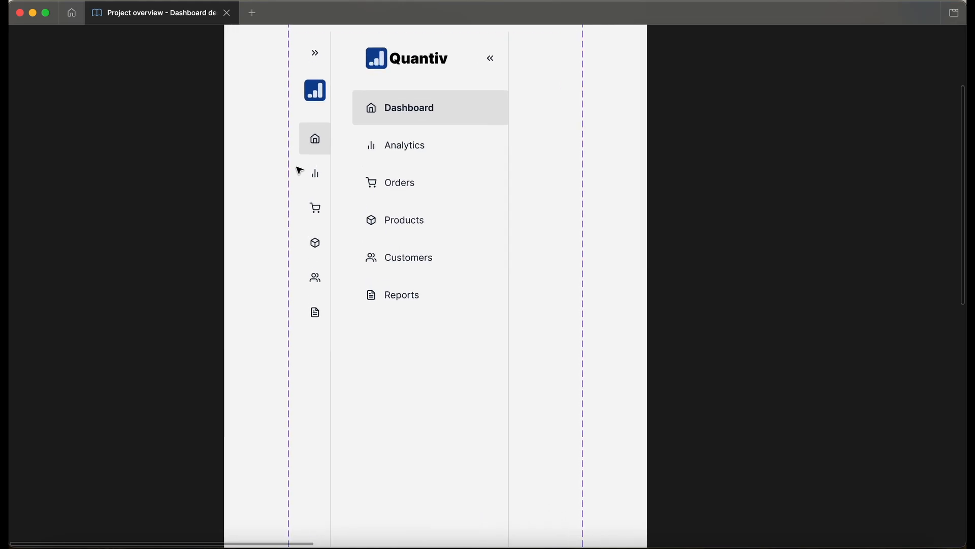
{"action": "scroll", "coordinate": [299, 170], "scroll_direction": "up", "scroll_amount": 2}
{"action": "scroll", "coordinate": [299, 170], "scroll_direction": "down", "scroll_amount": 2}
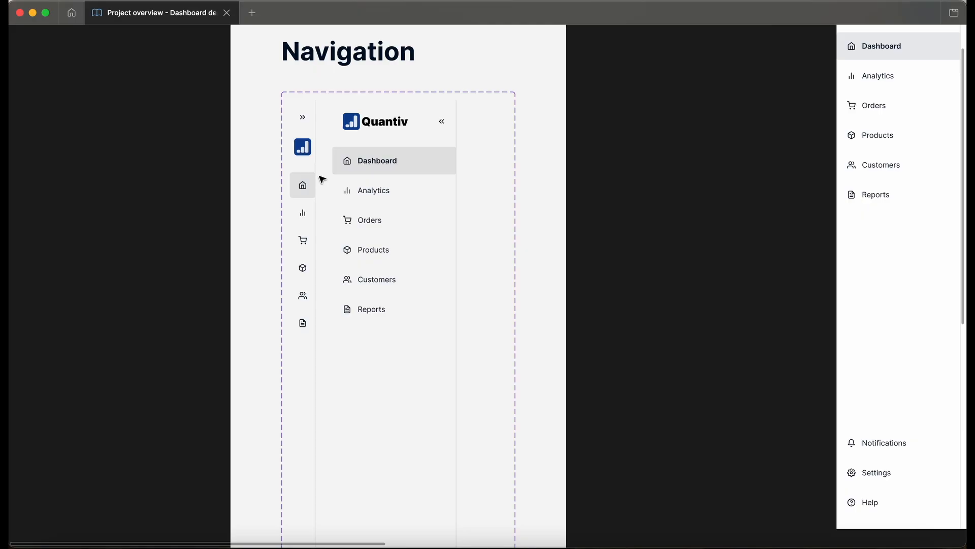
{"action": "scroll", "coordinate": [320, 179], "scroll_direction": "down", "scroll_amount": 3}
{"action": "scroll", "coordinate": [381, 183], "scroll_direction": "right", "scroll_amount": 10}
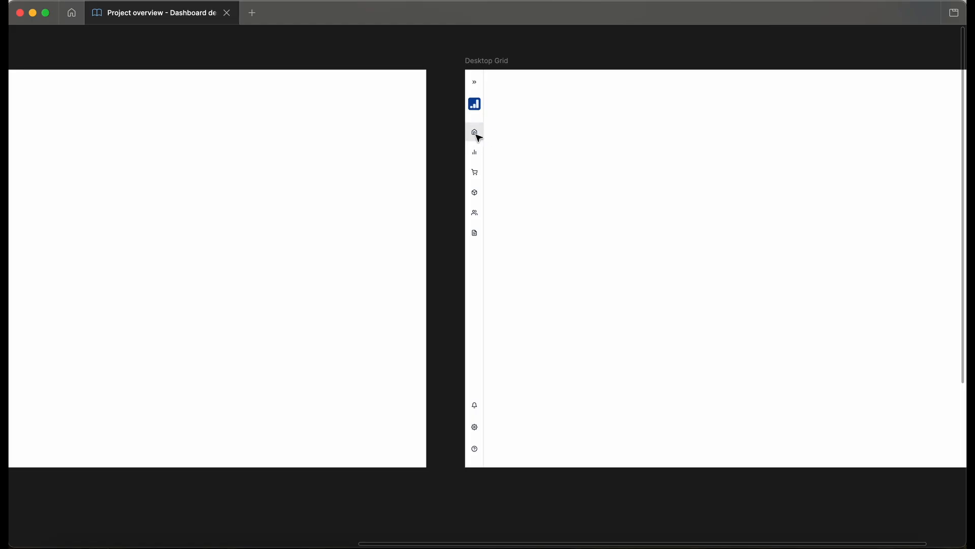
Inspect the properties of the collapsed Navigation instance in the second Desktop Grid frame.
{"action": "key", "text": "super+backslash"}
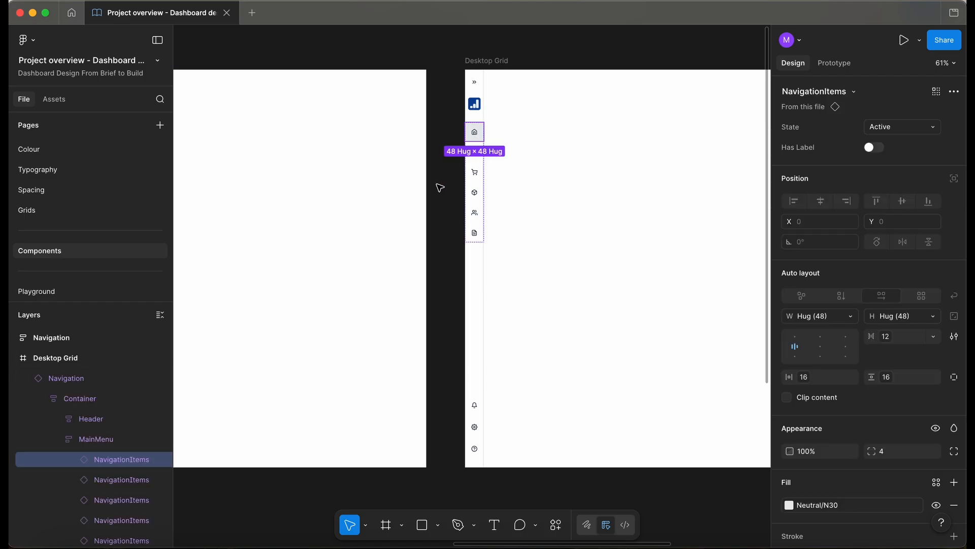
{"action": "left_click", "coordinate": [440, 189]}
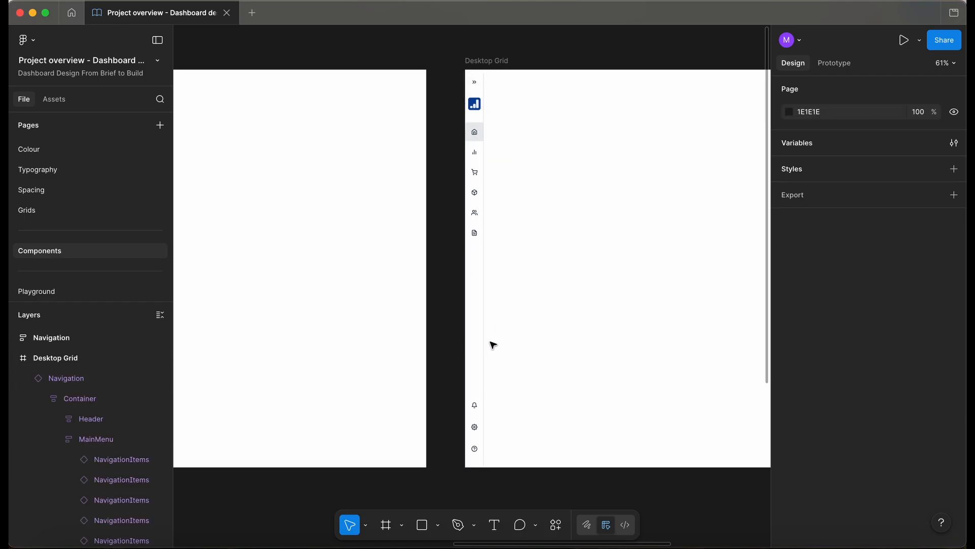
{"action": "left_click", "coordinate": [473, 317]}
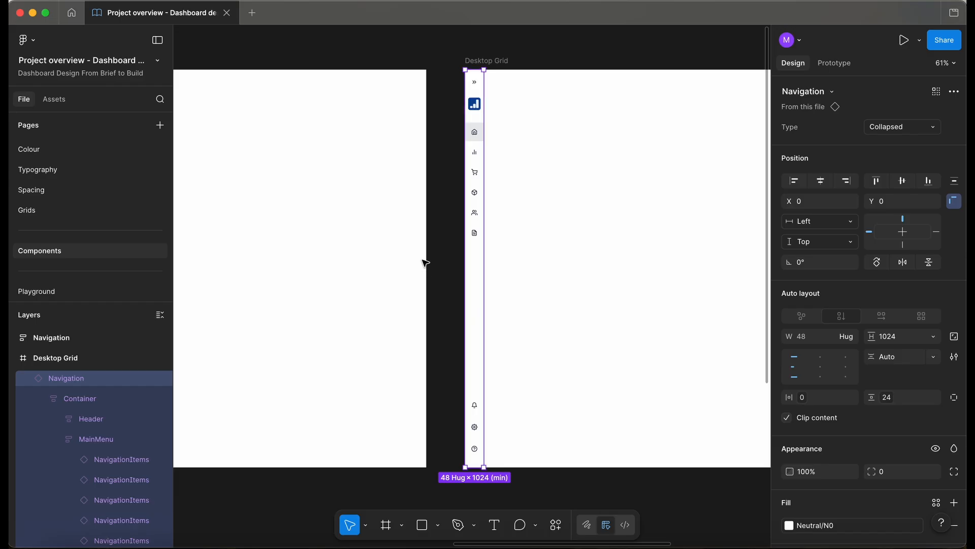
{"action": "scroll", "coordinate": [421, 252], "scroll_direction": "down", "scroll_amount": 5}
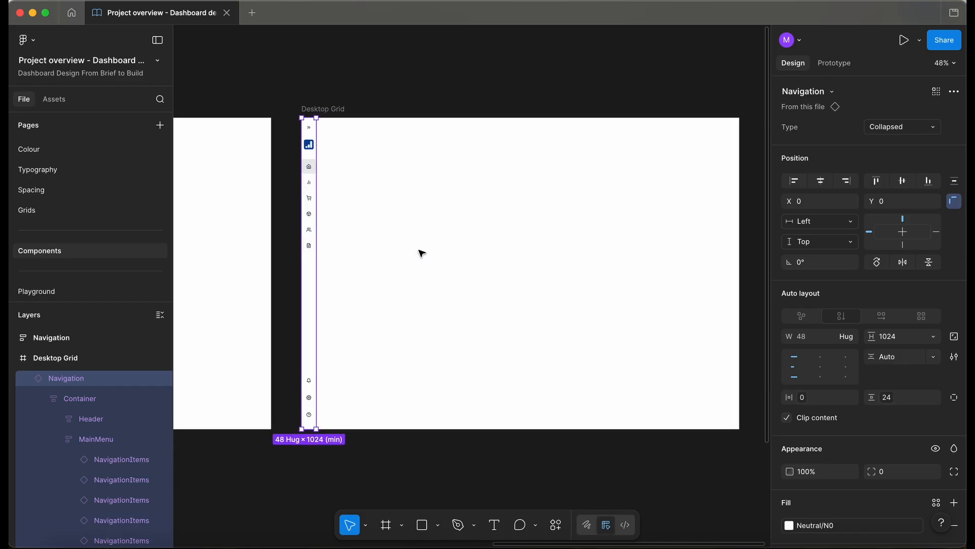
{"action": "scroll", "coordinate": [422, 252], "scroll_direction": "left", "scroll_amount": 2}
{"action": "left_click", "coordinate": [348, 114]}
{"action": "scroll", "coordinate": [345, 116], "scroll_direction": "down", "scroll_amount": 3}
{"action": "scroll", "coordinate": [346, 116], "scroll_direction": "left", "scroll_amount": 4}
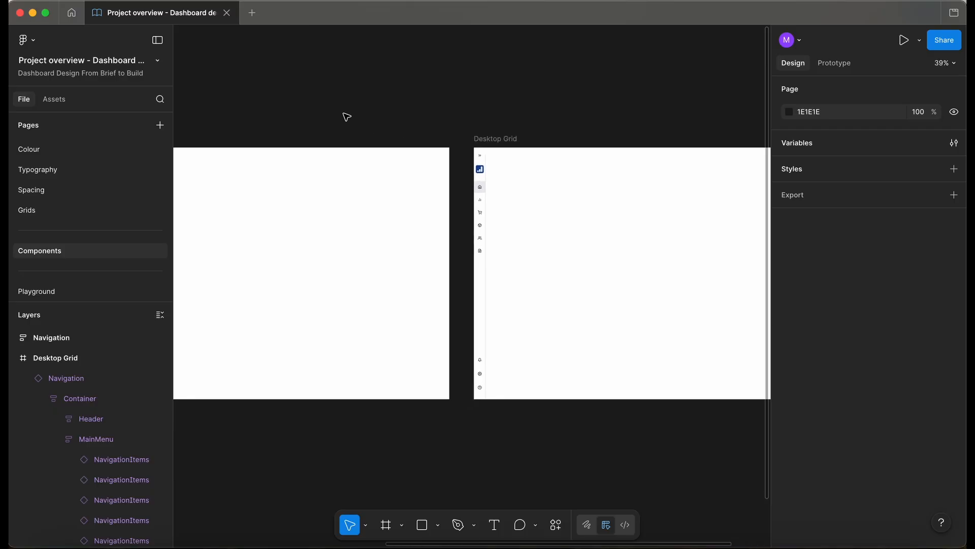
Review the icon set on the Icons page and return to the Components page.
{"action": "scroll", "coordinate": [108, 196], "scroll_direction": "up", "scroll_amount": 3}
{"action": "left_click", "coordinate": [94, 197]}
{"action": "left_click", "coordinate": [443, 351]}
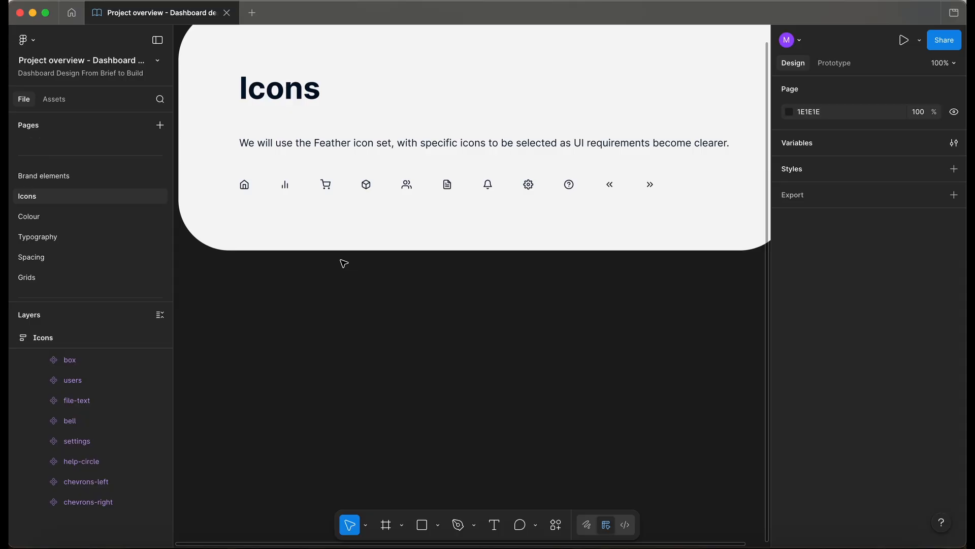
{"action": "scroll", "coordinate": [79, 235], "scroll_direction": "down", "scroll_amount": 3}
{"action": "left_click", "coordinate": [40, 249]}
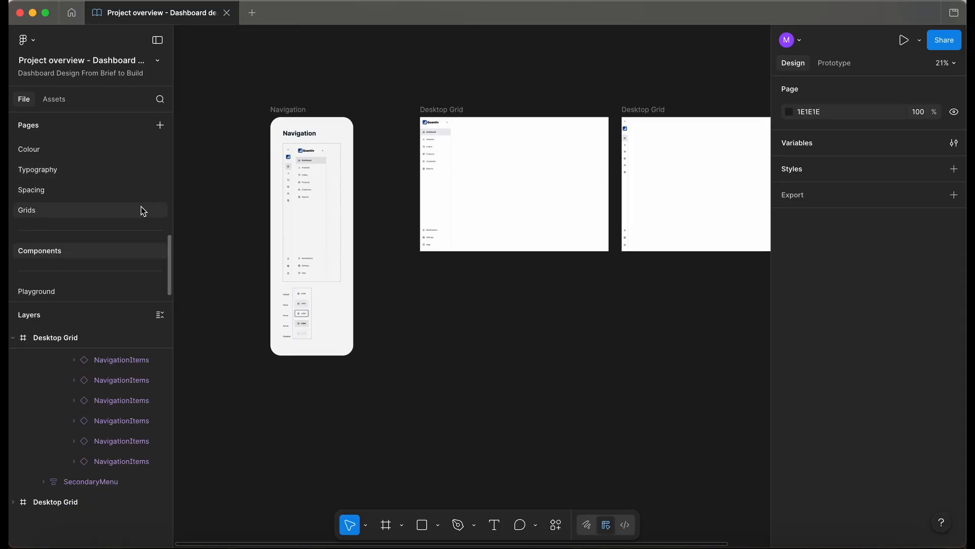
Copy the Lo-Fi UX Card (General) row from Wireframe 7 on the Wireframes page and return to the Components page.
{"action": "scroll", "coordinate": [65, 266], "scroll_direction": "up", "scroll_amount": 1}
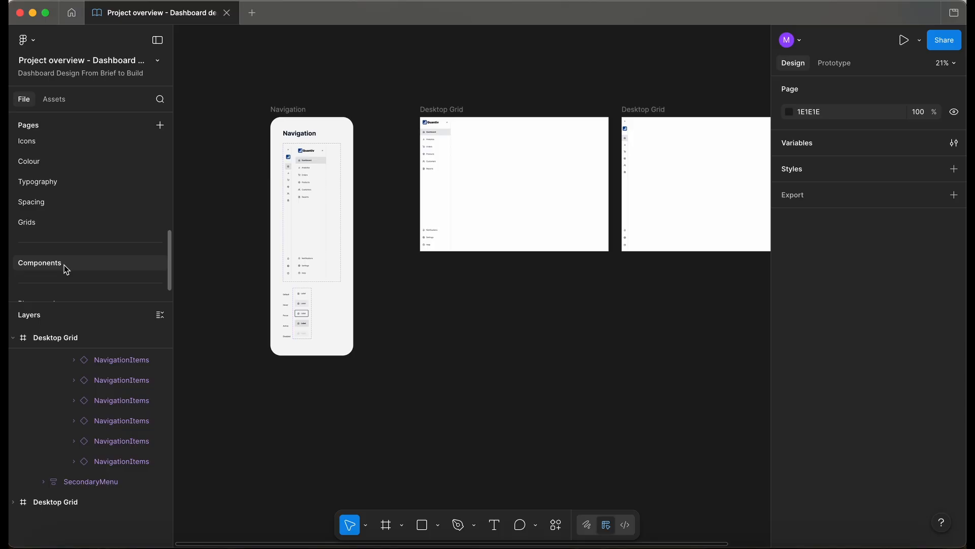
{"action": "scroll", "coordinate": [64, 264], "scroll_direction": "up", "scroll_amount": 5}
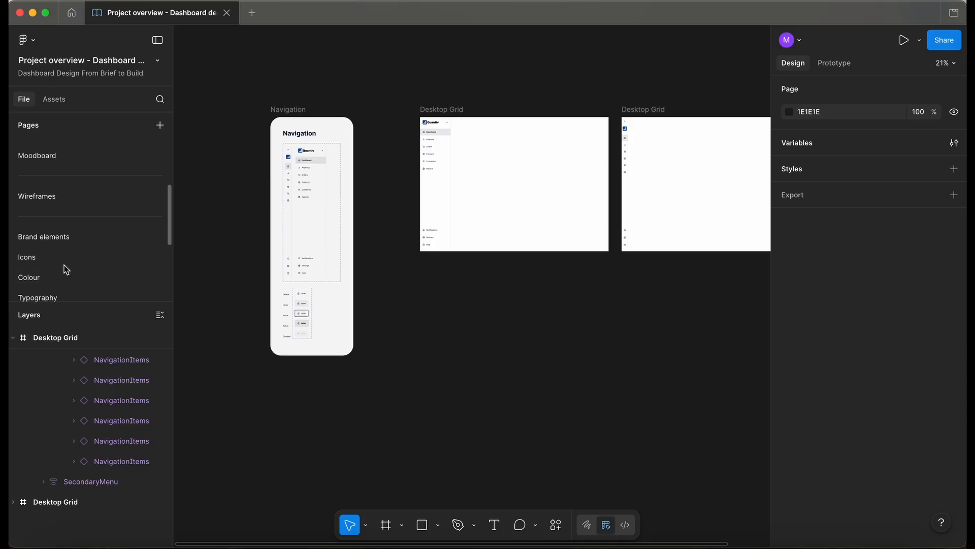
{"action": "left_click", "coordinate": [62, 197]}
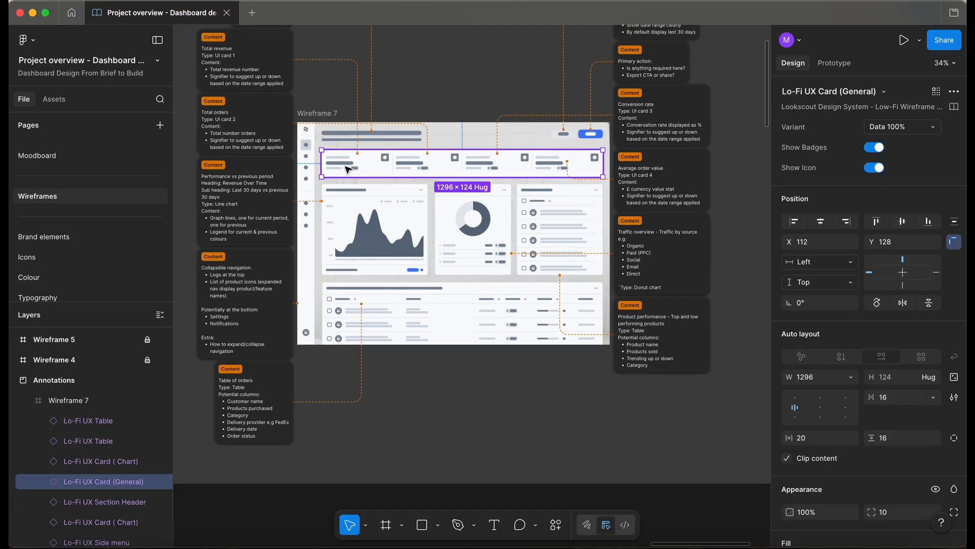
{"action": "scroll", "coordinate": [347, 169], "scroll_direction": "up", "scroll_amount": 2}
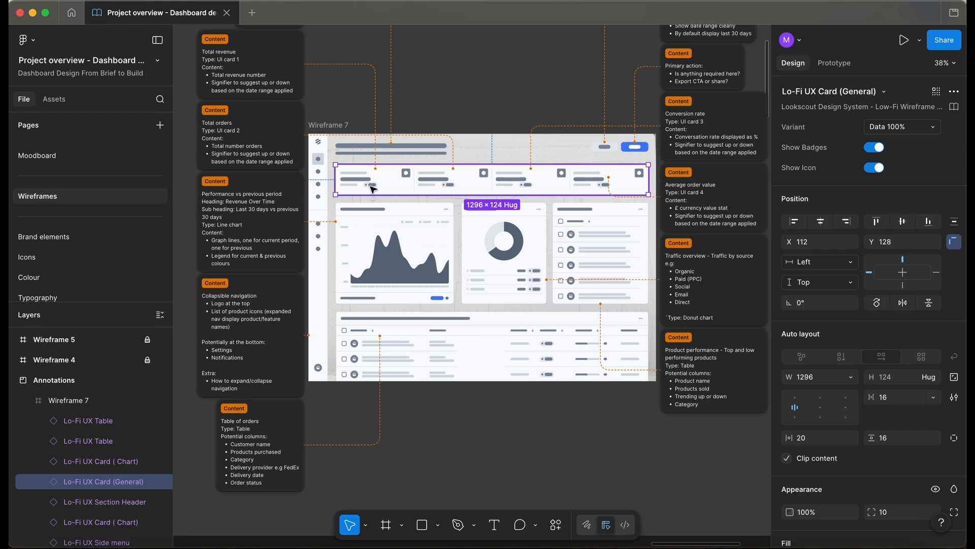
{"action": "scroll", "coordinate": [90, 224], "scroll_direction": "down", "scroll_amount": 3}
{"action": "scroll", "coordinate": [90, 224], "scroll_direction": "down", "scroll_amount": 2}
{"action": "left_click", "coordinate": [78, 254]}
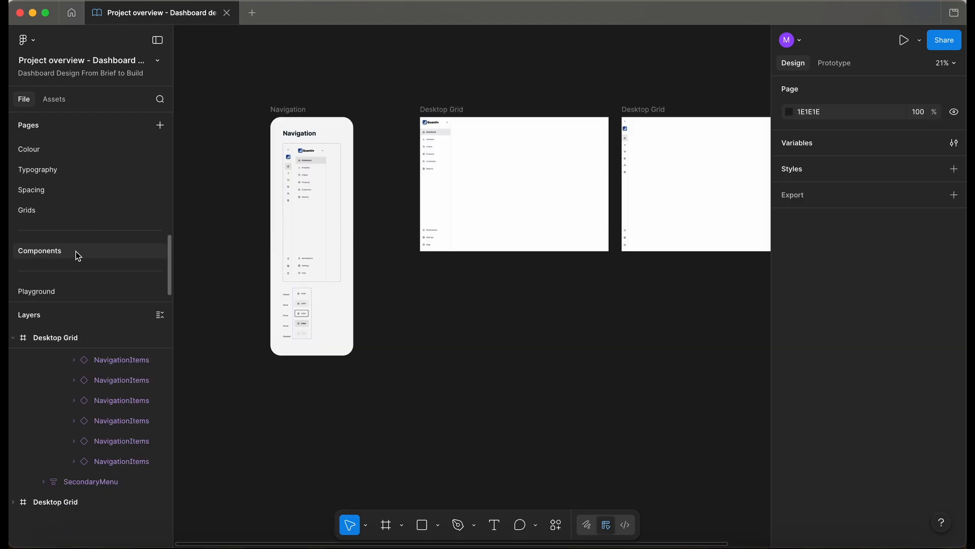
Paste the copied card row with its annotations onto the empty canvas below the Navigation frame.
{"action": "scroll", "coordinate": [415, 263], "scroll_direction": "down", "scroll_amount": 6}
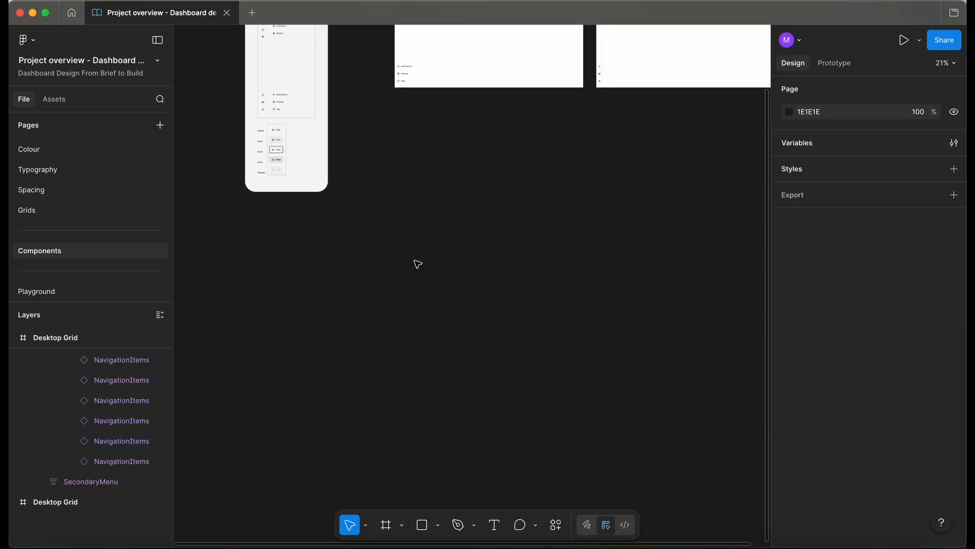
{"action": "scroll", "coordinate": [416, 265], "scroll_direction": "down", "scroll_amount": 4}
{"action": "scroll", "coordinate": [415, 265], "scroll_direction": "up", "scroll_amount": 1}
{"action": "scroll", "coordinate": [401, 257], "scroll_direction": "down", "scroll_amount": 2}
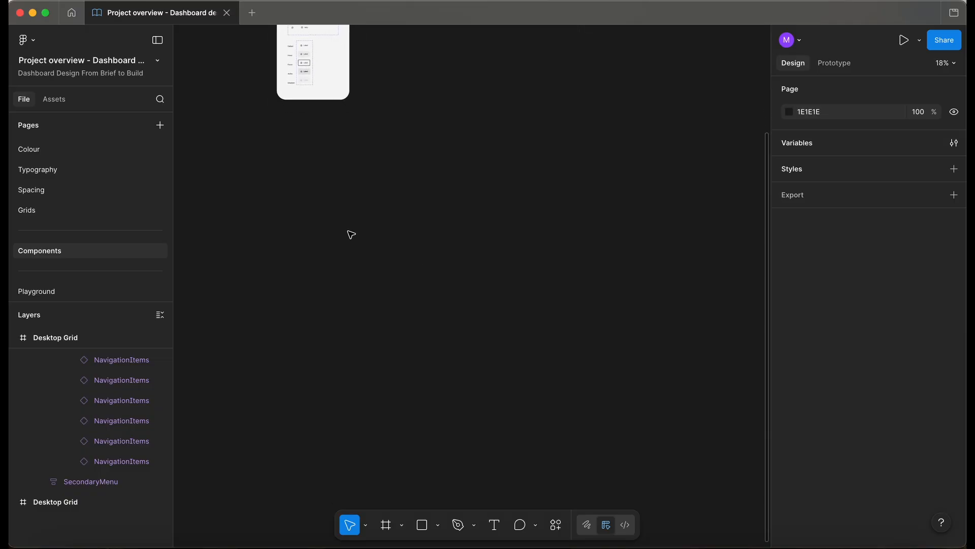
{"action": "key", "text": "super+v"}
{"action": "left_click_drag", "start_coordinate": [467, 290], "coordinate": [397, 289]}
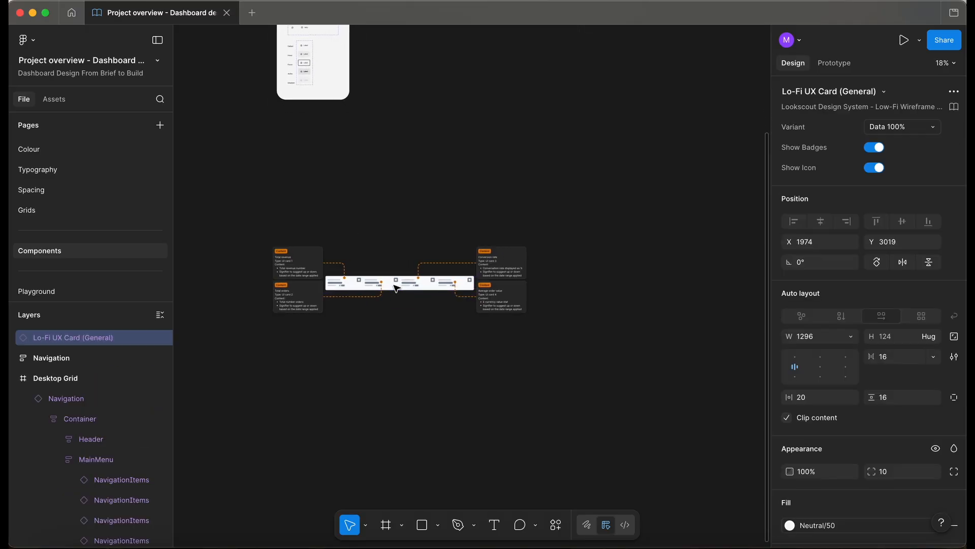
Move both Desktop Grid frames to the empty canvas below and to the right of the pasted card row.
{"action": "scroll", "coordinate": [397, 288], "scroll_direction": "down", "scroll_amount": 5}
{"action": "scroll", "coordinate": [413, 155], "scroll_direction": "down", "scroll_amount": 2}
{"action": "left_click_drag", "start_coordinate": [399, 37], "coordinate": [599, 159]}
{"action": "left_click_drag", "start_coordinate": [502, 52], "coordinate": [546, 325]}
{"action": "scroll", "coordinate": [371, 320], "scroll_direction": "up", "scroll_amount": 4}
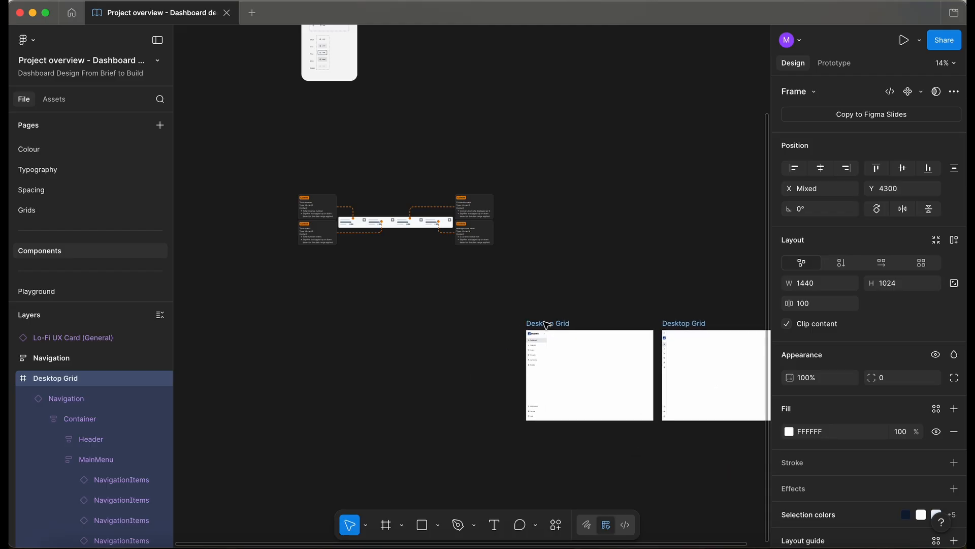
Draw a frame about 2498 × 2067 to the left of the Desktop Grid frames and name it "Testing area".
{"action": "key", "text": "f"}
{"action": "left_click_drag", "start_coordinate": [273, 274], "coordinate": [494, 457]}
{"action": "double_click", "coordinate": [289, 268]}
{"action": "type", "text": "Testing area"}
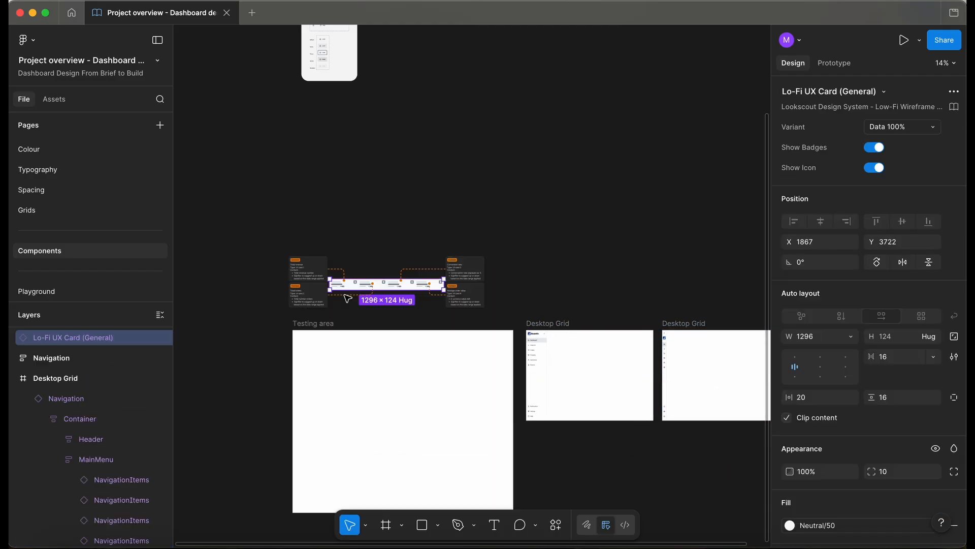
Examine the content annotations for the four UI cards: total revenue, total orders, conversion rate and average order value.
{"action": "scroll", "coordinate": [346, 298], "scroll_direction": "up", "scroll_amount": 3}
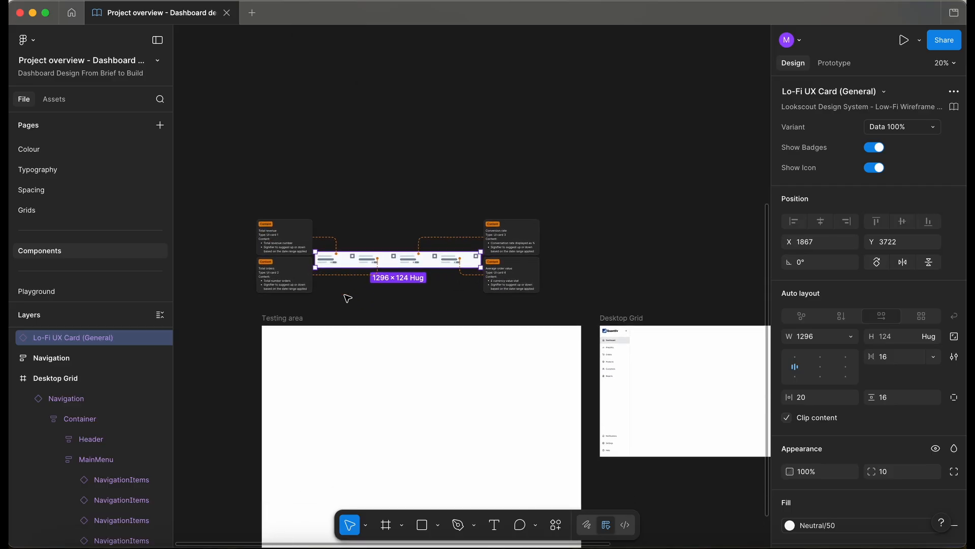
{"action": "left_click", "coordinate": [348, 299]}
{"action": "scroll", "coordinate": [300, 267], "scroll_direction": "up", "scroll_amount": 5}
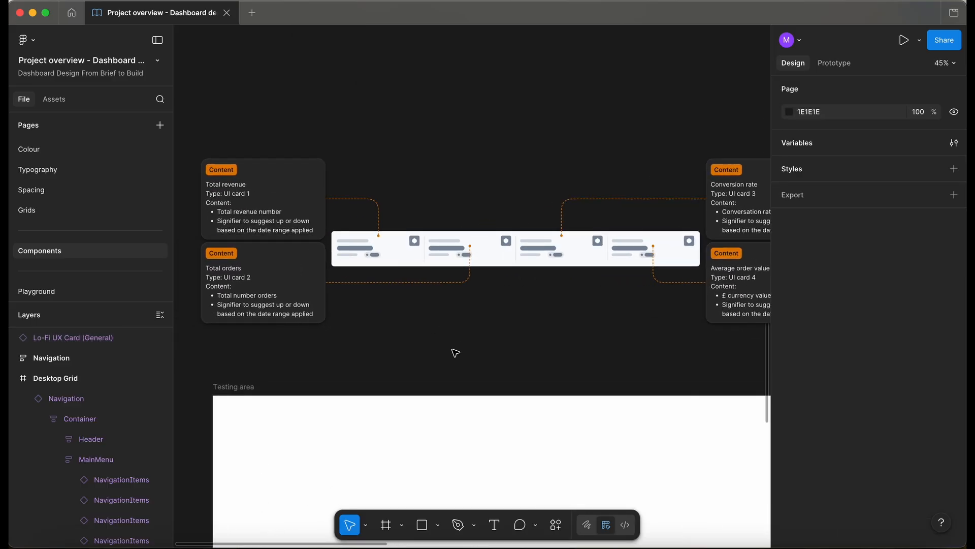
{"action": "scroll", "coordinate": [452, 350], "scroll_direction": "left", "scroll_amount": 3}
{"action": "left_click", "coordinate": [388, 272]}
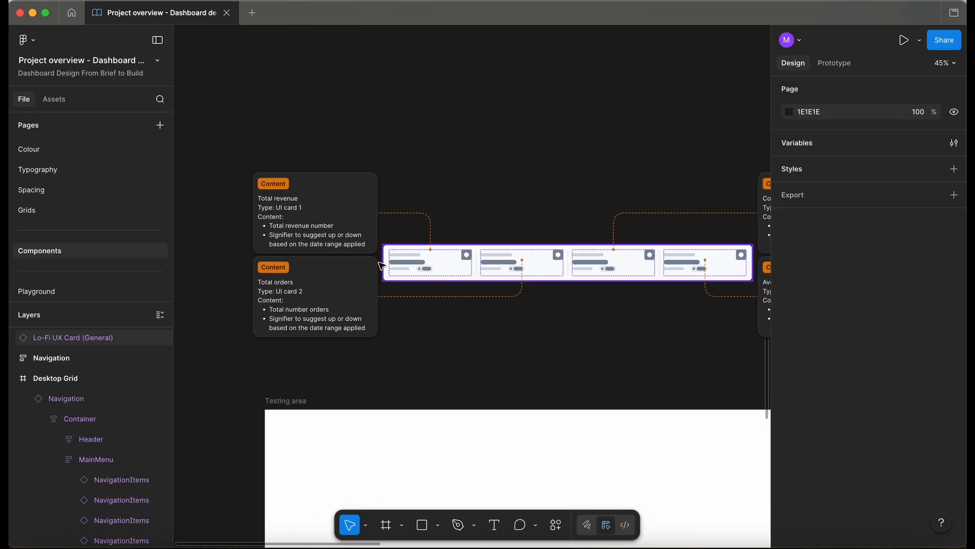
{"action": "scroll", "coordinate": [335, 226], "scroll_direction": "up", "scroll_amount": 2}
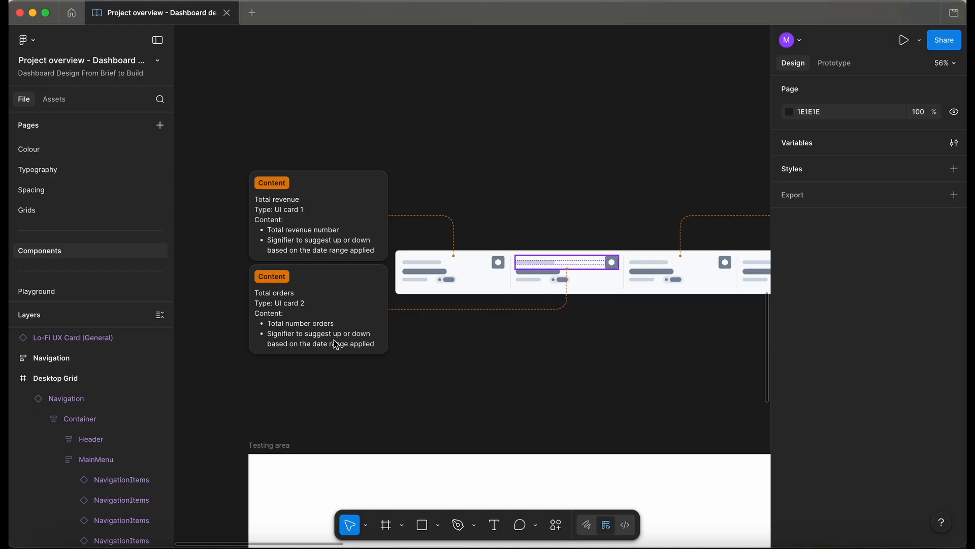
{"action": "scroll", "coordinate": [356, 348], "scroll_direction": "right", "scroll_amount": 10}
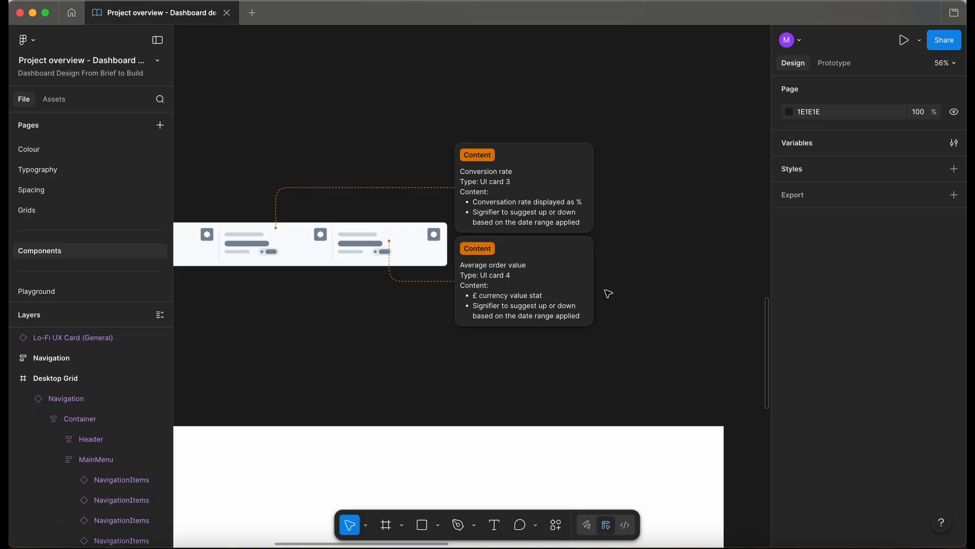
{"action": "scroll", "coordinate": [402, 310], "scroll_direction": "left", "scroll_amount": 2}
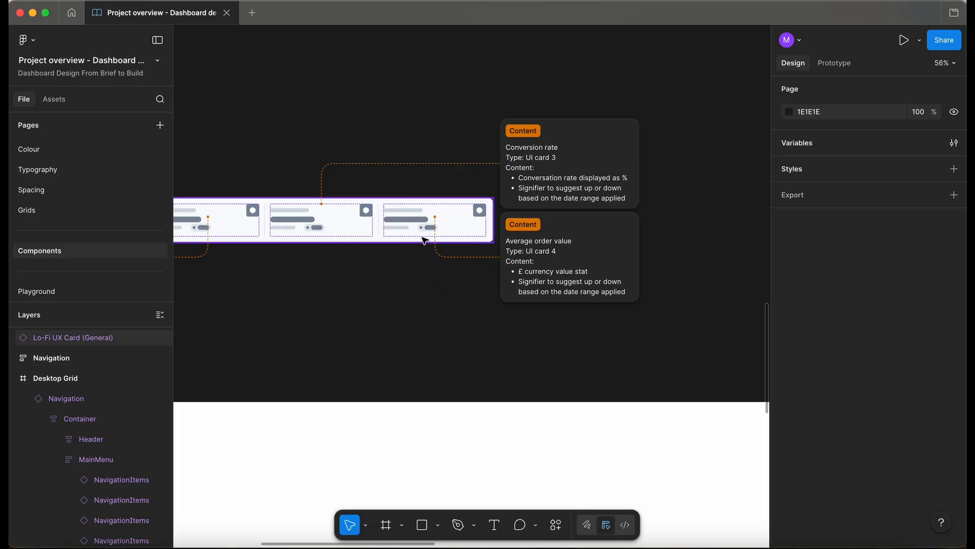
{"action": "scroll", "coordinate": [425, 235], "scroll_direction": "down", "scroll_amount": 3}
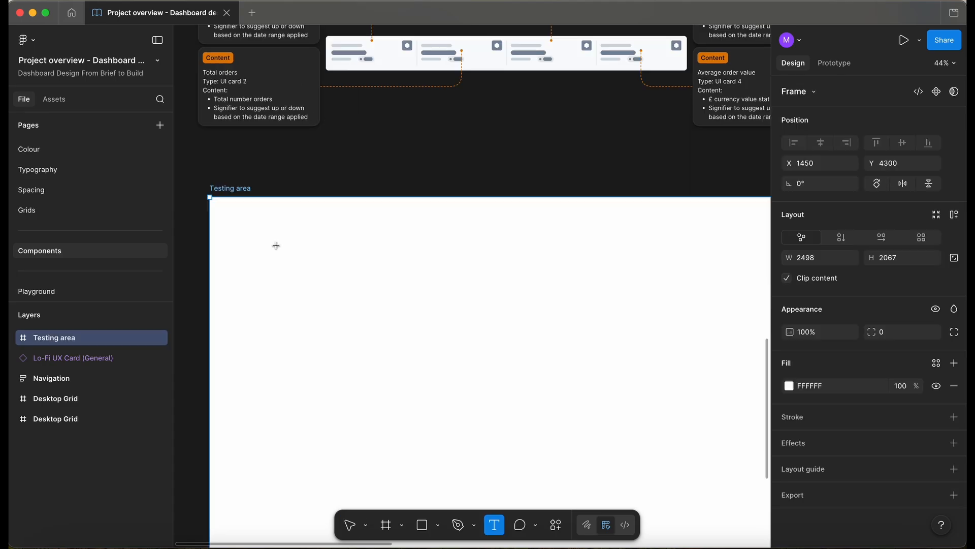
Add the text "Total revenue" in the Testing area frame, styled Inter Regular at size 14 with line height 20.
{"action": "left_click", "coordinate": [276, 245]}
{"action": "scroll", "coordinate": [272, 242], "scroll_direction": "up", "scroll_amount": 3}
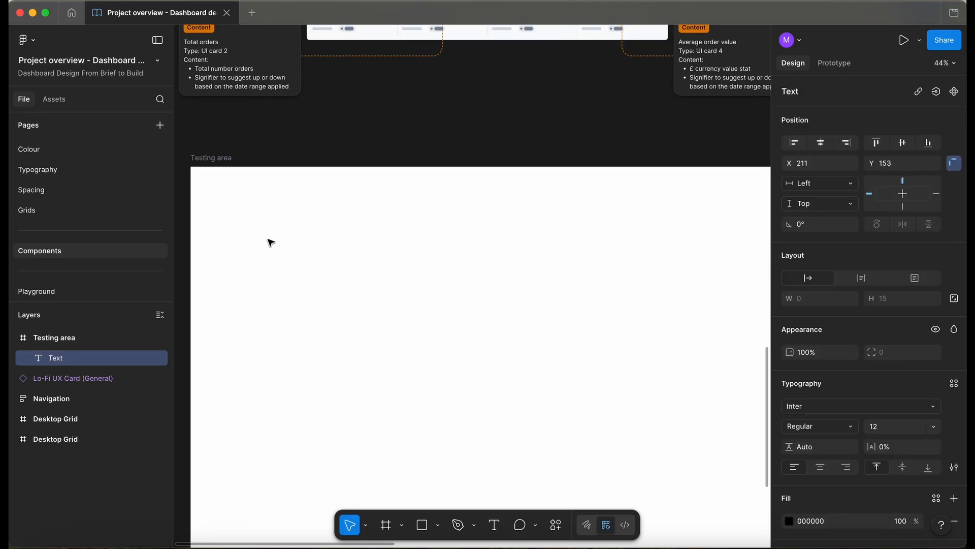
{"action": "scroll", "coordinate": [271, 242], "scroll_direction": "up", "scroll_amount": 2}
{"action": "type", "text": "total"}
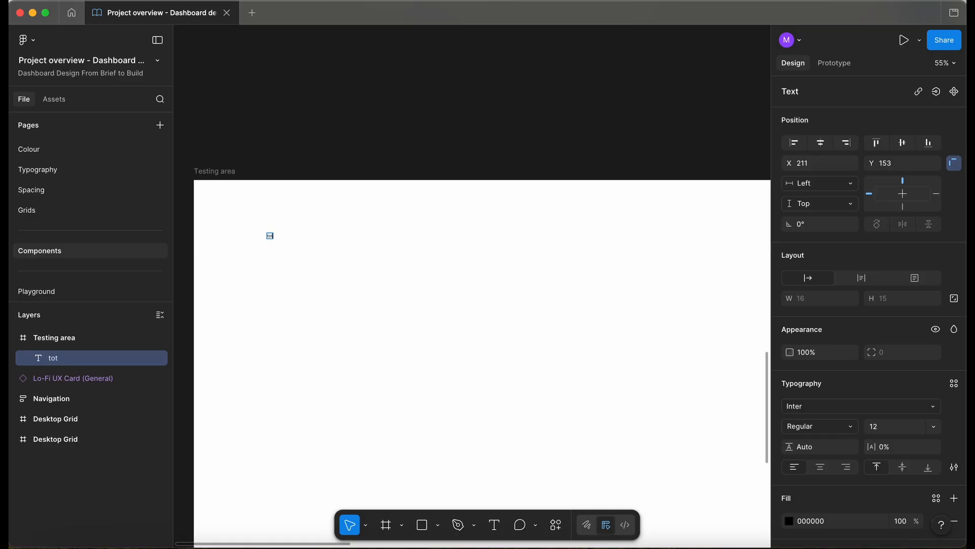
{"action": "type", "text": " revenue"}
{"action": "key", "text": "Escape"}
{"action": "scroll", "coordinate": [290, 245], "scroll_direction": "up", "scroll_amount": 3}
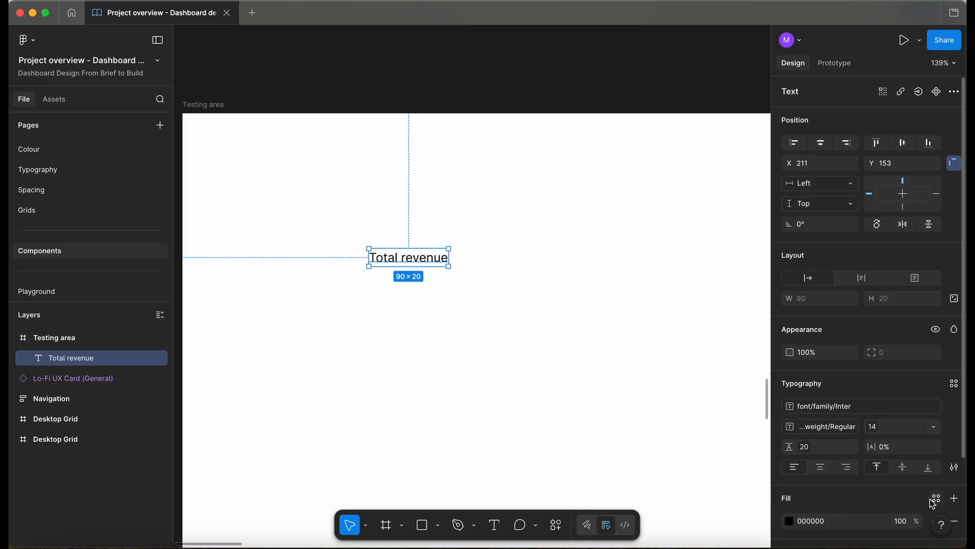
Apply the Neutral/N800 library colour to the fill of the "Total revenue" text.
{"action": "left_click", "coordinate": [936, 499]}
{"action": "type", "text": "neu"}
{"action": "scroll", "coordinate": [463, 335], "scroll_direction": "right", "scroll_amount": 5}
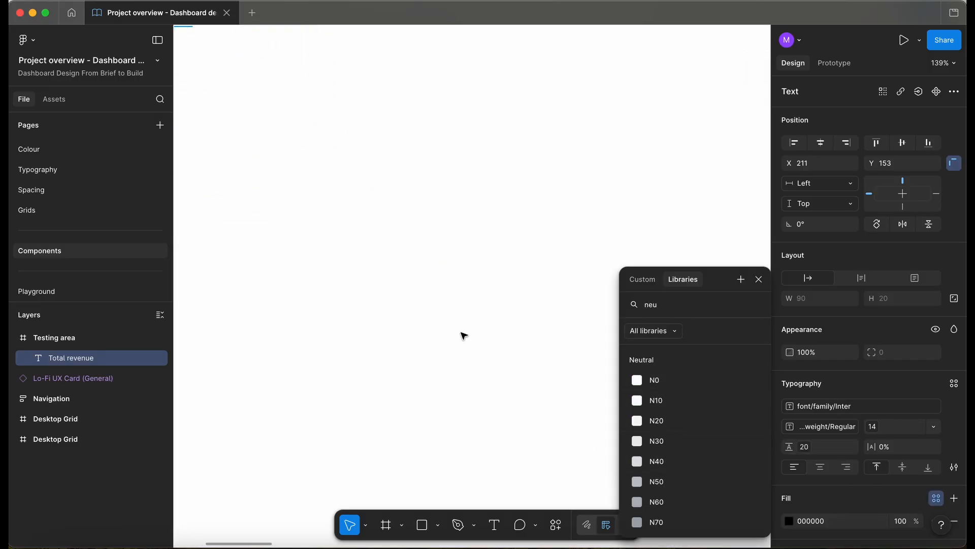
{"action": "scroll", "coordinate": [463, 335], "scroll_direction": "left", "scroll_amount": 5}
{"action": "scroll", "coordinate": [464, 335], "scroll_direction": "up", "scroll_amount": 3}
{"action": "scroll", "coordinate": [664, 463], "scroll_direction": "down", "scroll_amount": 5}
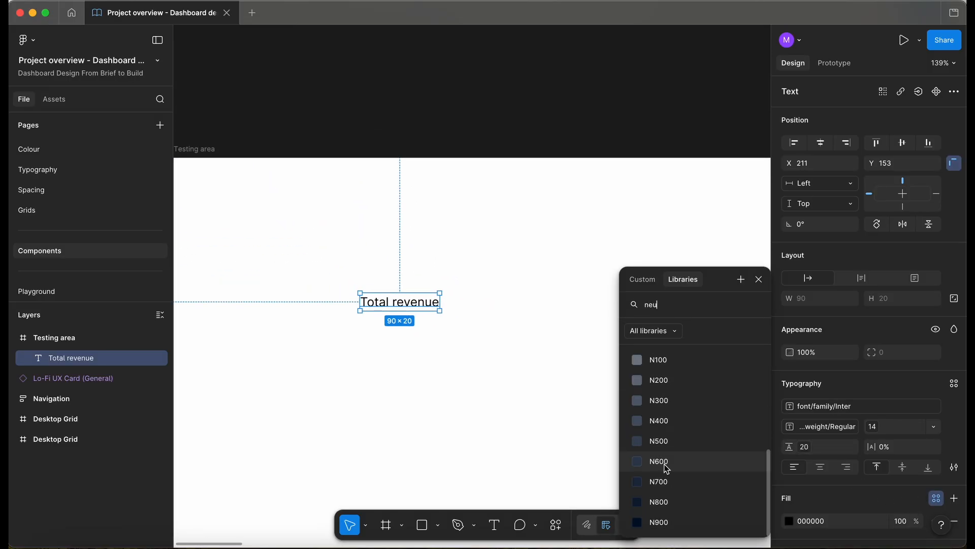
{"action": "left_click", "coordinate": [660, 503]}
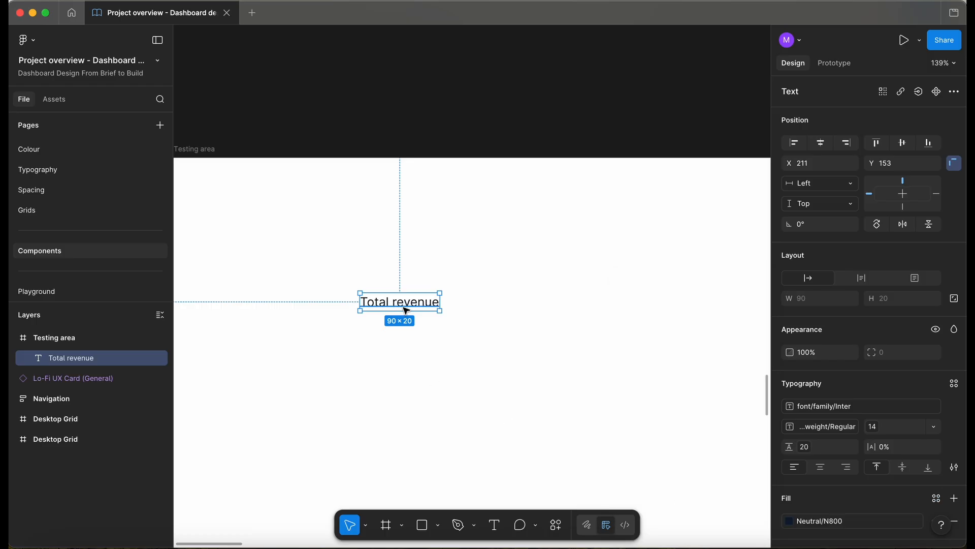
Duplicate the "Total revenue" text directly beneath itself and change the copy to "£450,000", positioned at Y 185.
{"action": "left_click_drag", "start_coordinate": [405, 311], "coordinate": [406, 357]}
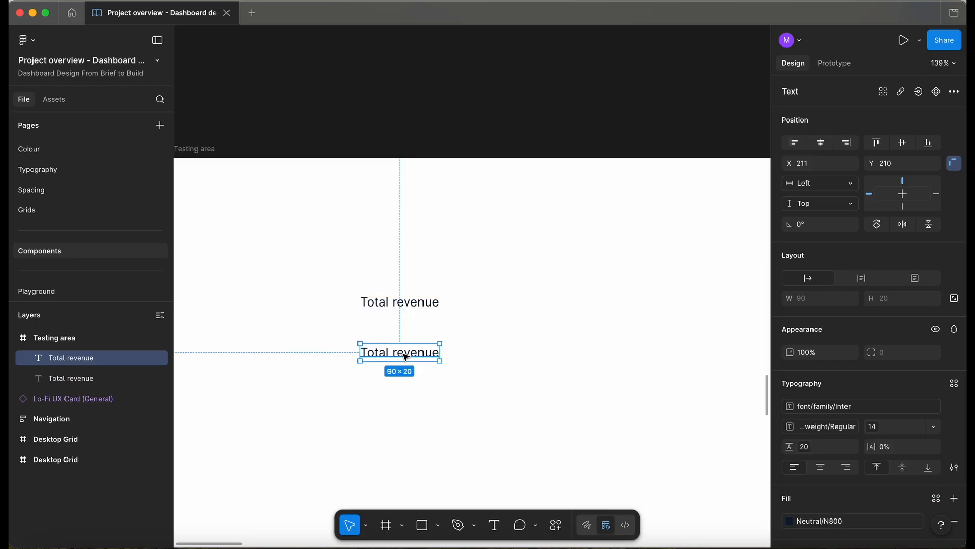
{"action": "scroll", "coordinate": [263, 246], "scroll_direction": "down", "scroll_amount": 5}
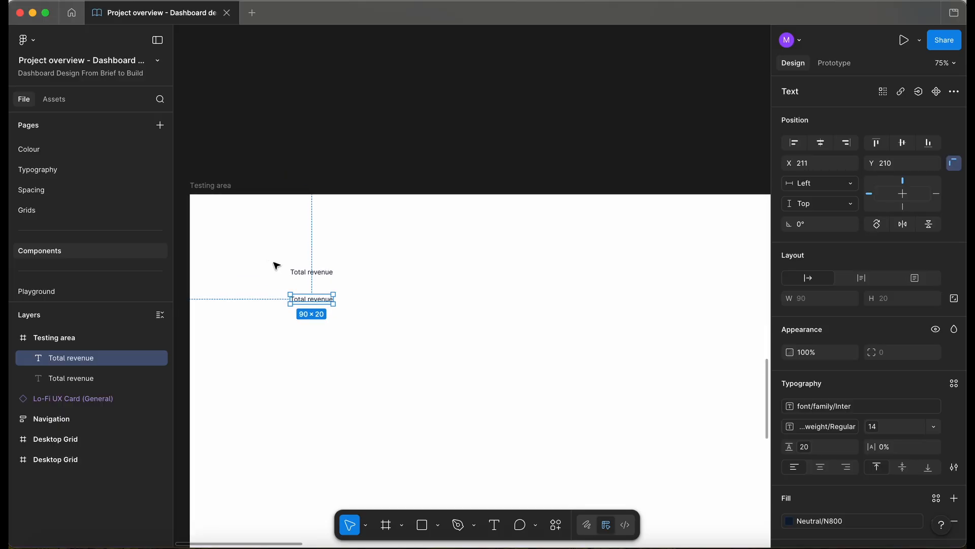
{"action": "left_click_drag", "start_coordinate": [317, 303], "coordinate": [317, 298]}
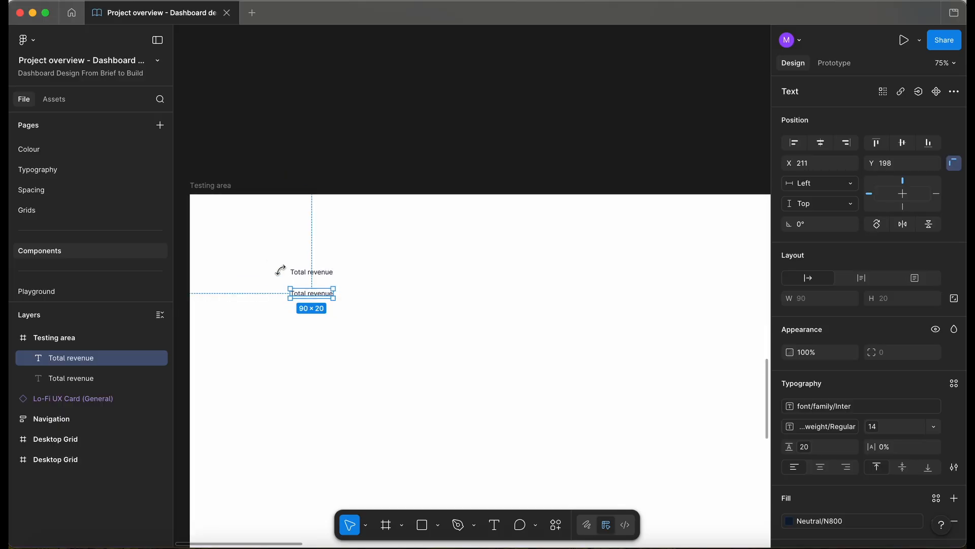
{"action": "scroll", "coordinate": [283, 273], "scroll_direction": "up", "scroll_amount": 3}
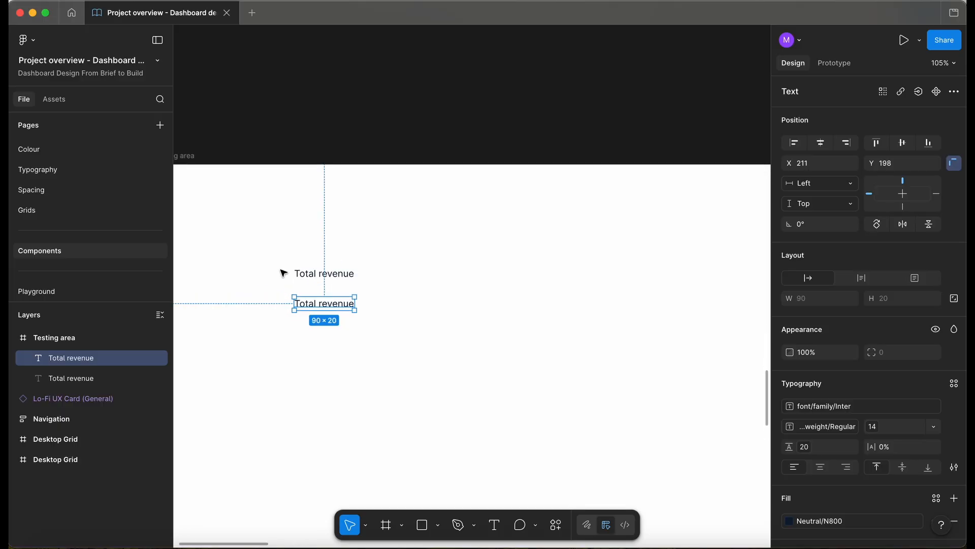
{"action": "key", "text": "Return"}
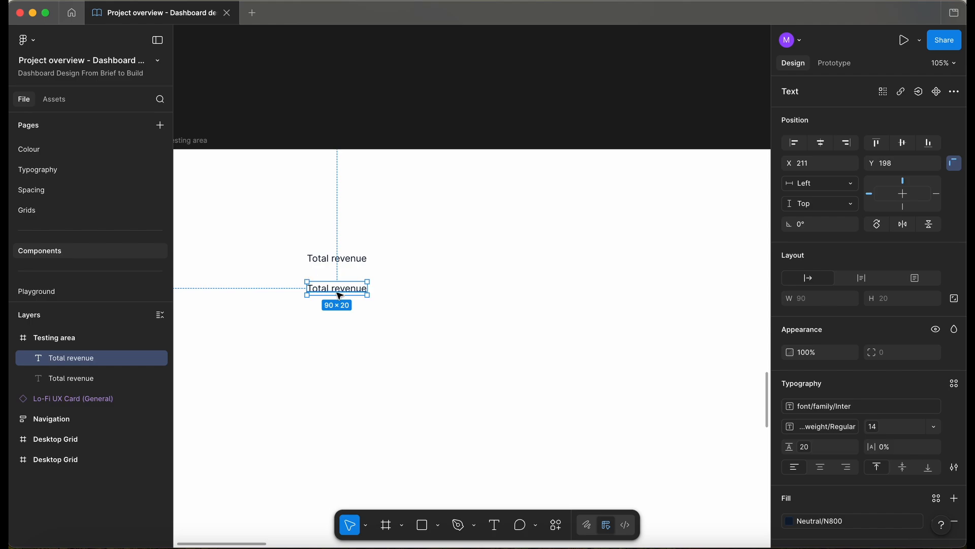
{"action": "type", "text": "£450"}
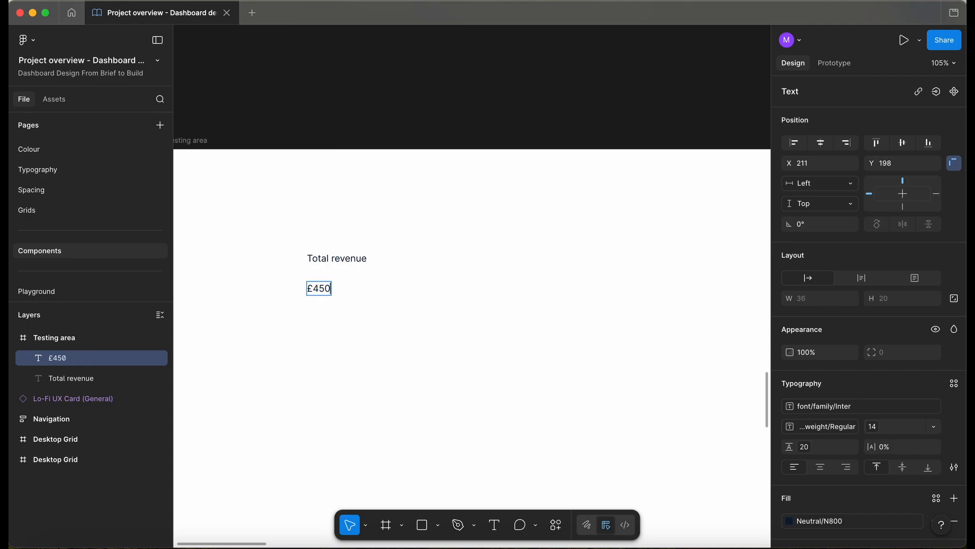
{"action": "type", "text": ",000"}
{"action": "key", "text": "Escape"}
{"action": "scroll", "coordinate": [287, 260], "scroll_direction": "up", "scroll_amount": 3}
{"action": "left_click_drag", "start_coordinate": [357, 303], "coordinate": [357, 293]}
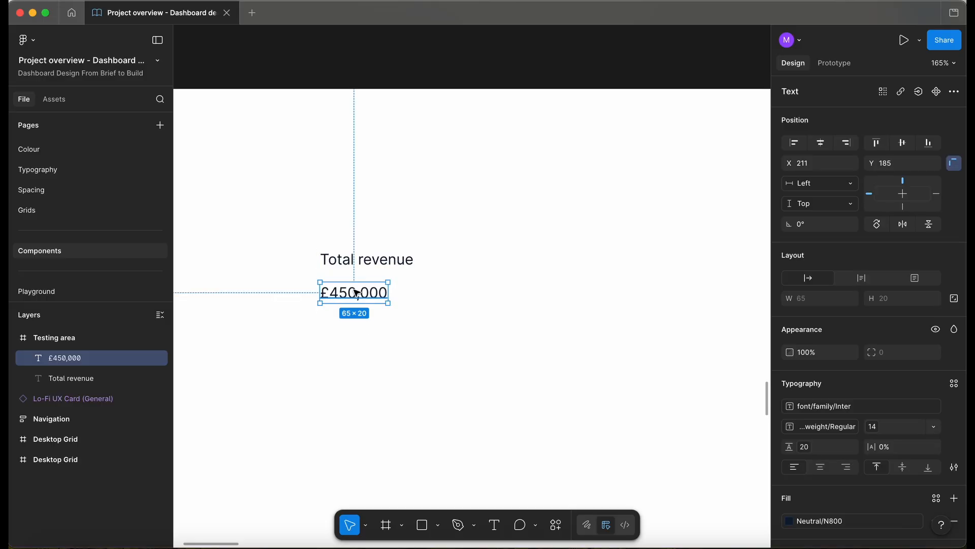
Style the "£450,000" text as Inter Semi Bold at size 16 with line height 24.
{"action": "left_click", "coordinate": [840, 430]}
{"action": "left_click", "coordinate": [867, 442]}
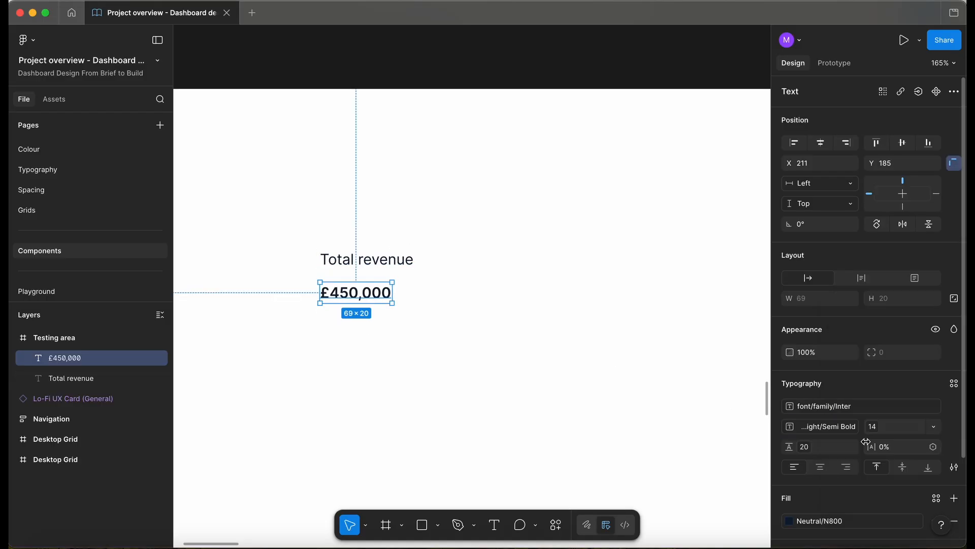
{"action": "left_click", "coordinate": [440, 368]}
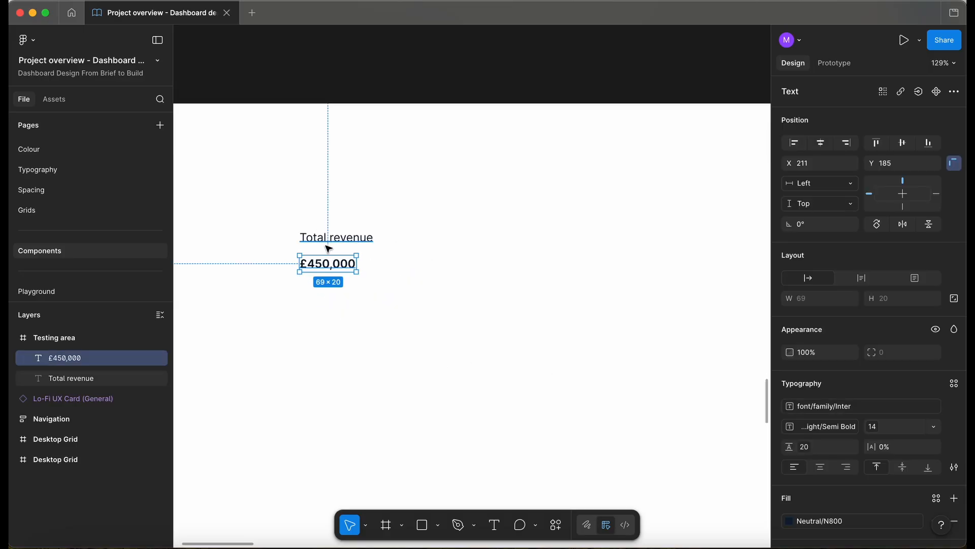
{"action": "scroll", "coordinate": [325, 246], "scroll_direction": "left", "scroll_amount": 1}
{"action": "scroll", "coordinate": [326, 246], "scroll_direction": "up", "scroll_amount": 1}
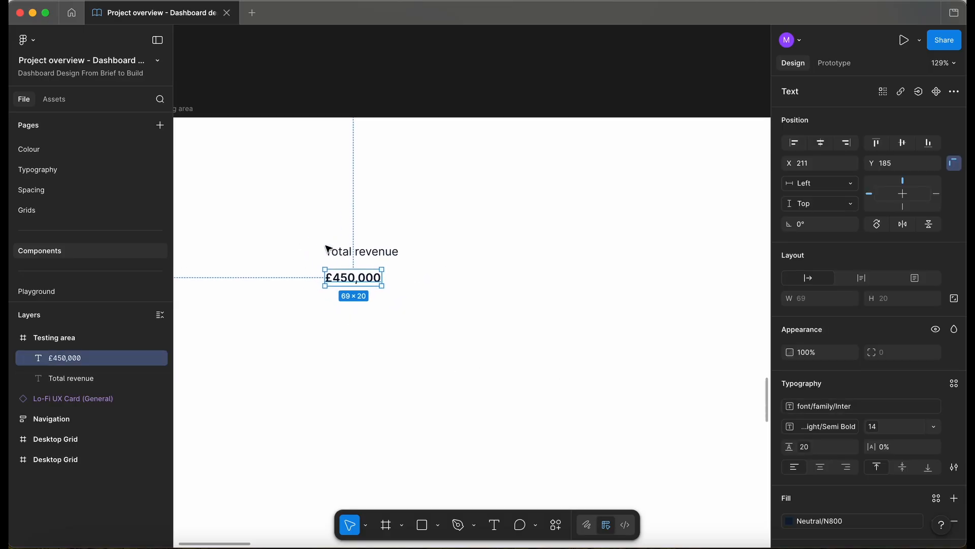
{"action": "left_click", "coordinate": [878, 432]}
{"action": "left_click", "coordinate": [875, 424]}
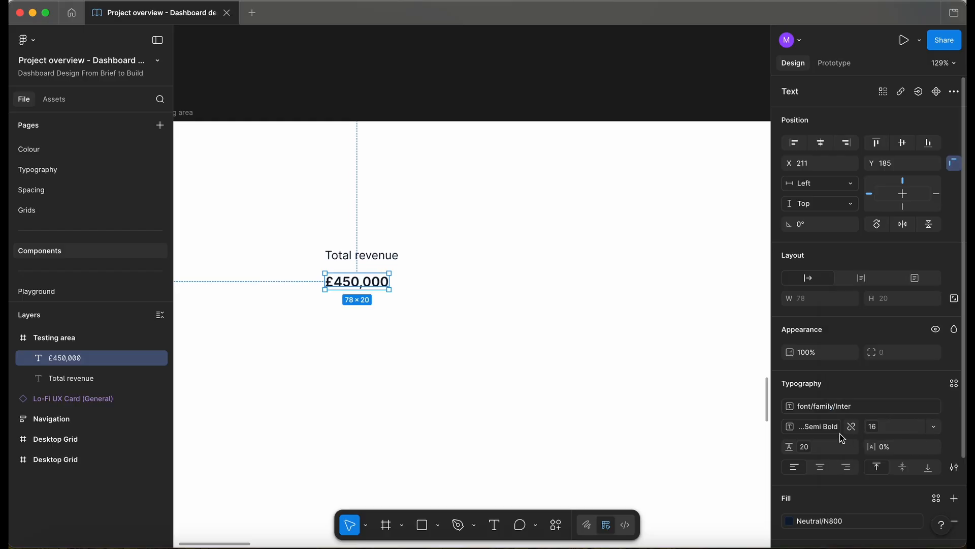
{"action": "left_click", "coordinate": [800, 449]}
{"action": "left_click", "coordinate": [759, 421]}
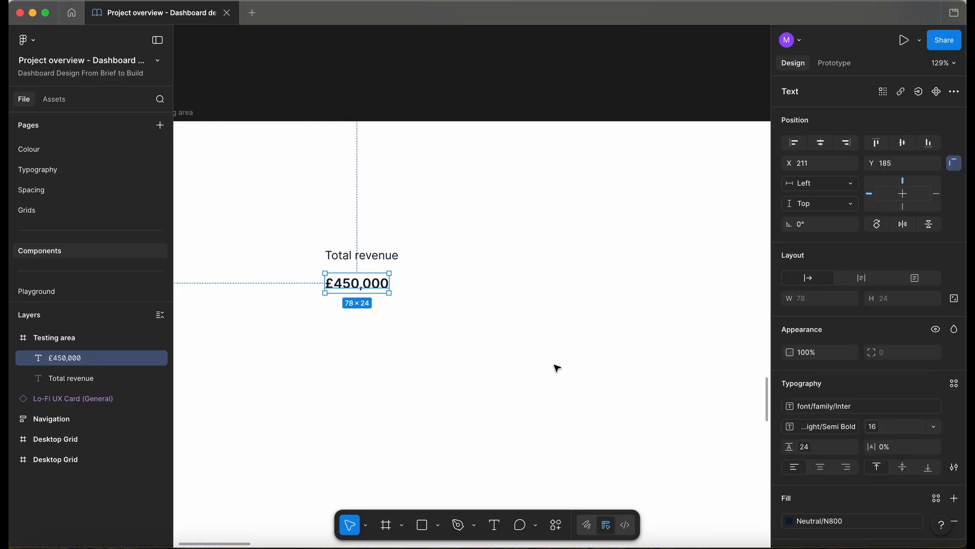
{"action": "left_click", "coordinate": [477, 342]}
Compare the two card texts with the content annotation for the total revenue UI card.
{"action": "scroll", "coordinate": [477, 343], "scroll_direction": "down", "scroll_amount": 2}
{"action": "scroll", "coordinate": [477, 344], "scroll_direction": "up", "scroll_amount": 2}
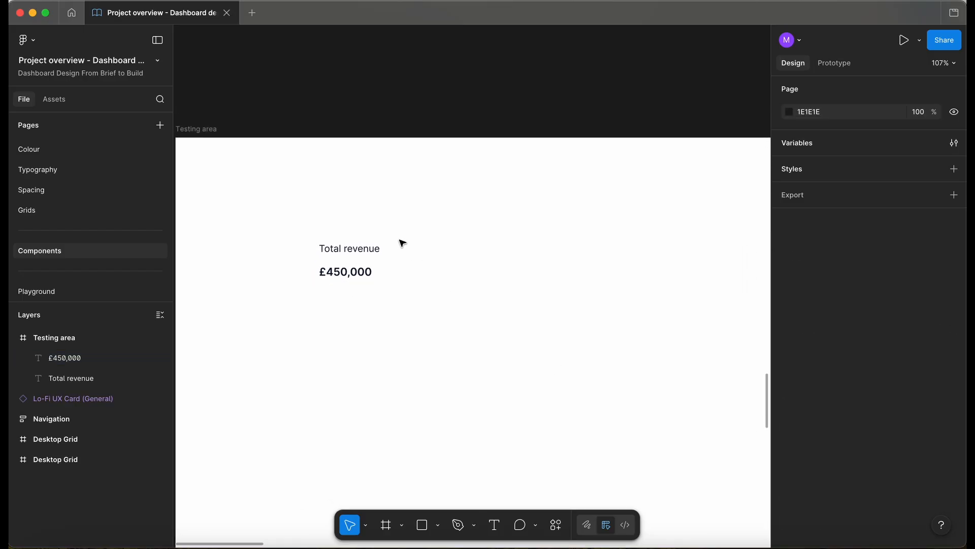
{"action": "scroll", "coordinate": [368, 218], "scroll_direction": "up", "scroll_amount": 3}
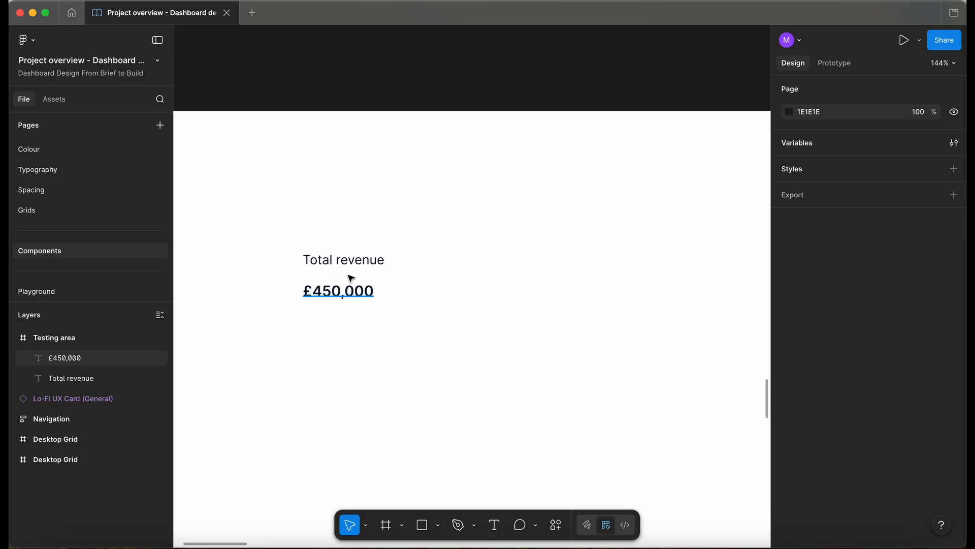
{"action": "scroll", "coordinate": [446, 266], "scroll_direction": "down", "scroll_amount": 3}
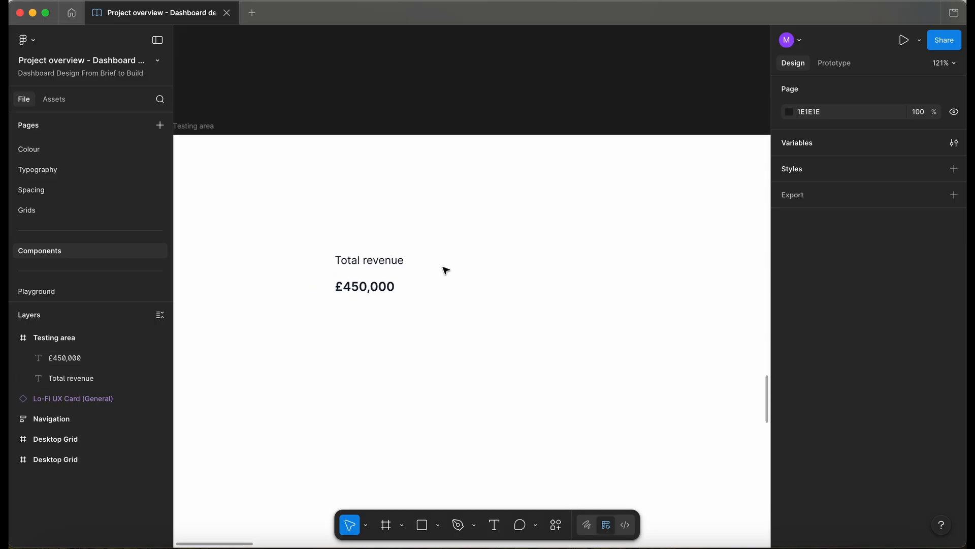
{"action": "scroll", "coordinate": [414, 260], "scroll_direction": "up", "scroll_amount": 8}
{"action": "scroll", "coordinate": [414, 260], "scroll_direction": "down", "scroll_amount": 3}
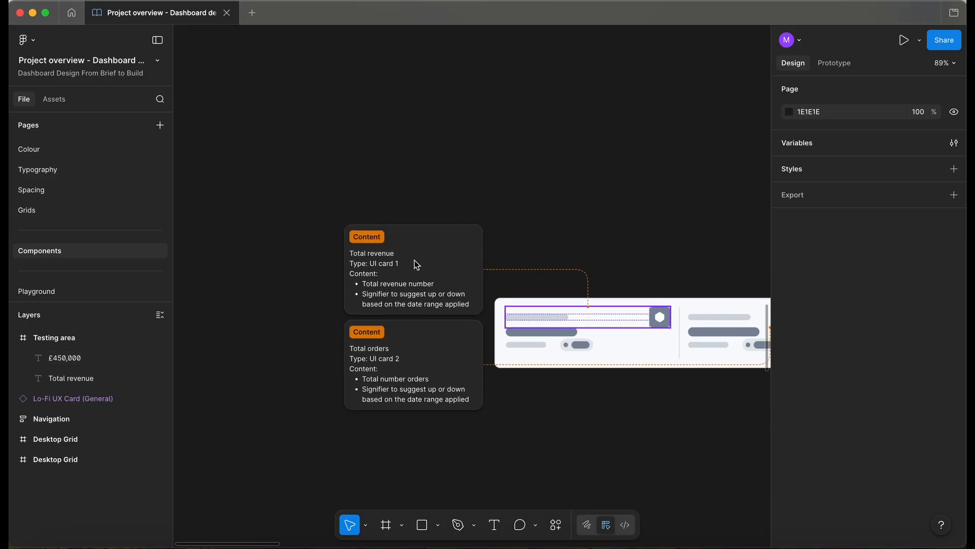
{"action": "scroll", "coordinate": [415, 260], "scroll_direction": "up", "scroll_amount": 5}
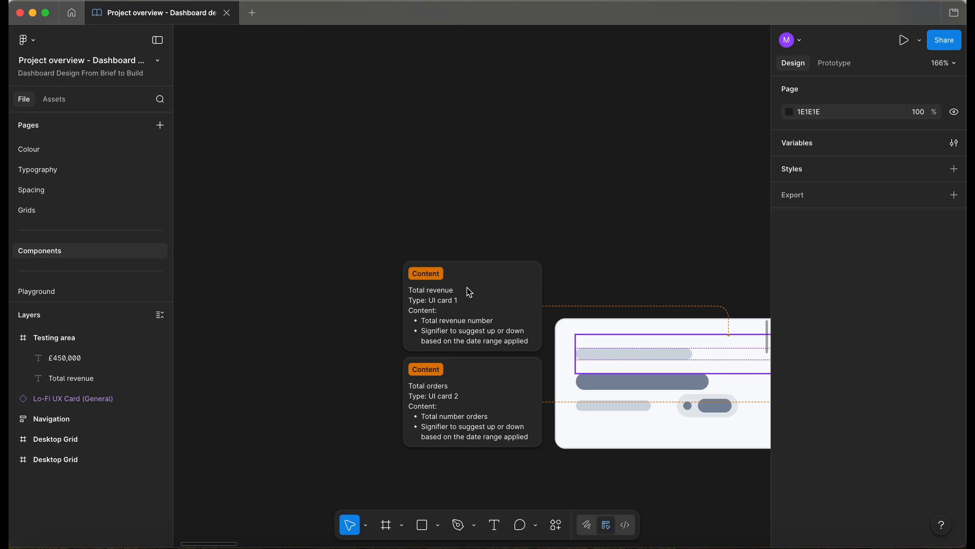
{"action": "scroll", "coordinate": [509, 330], "scroll_direction": "down", "scroll_amount": 10}
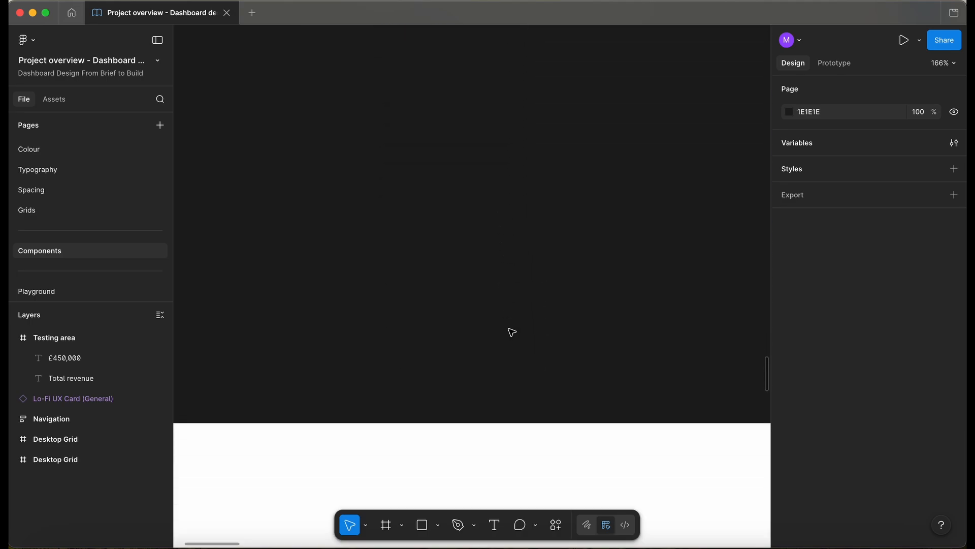
{"action": "scroll", "coordinate": [510, 332], "scroll_direction": "down", "scroll_amount": 10}
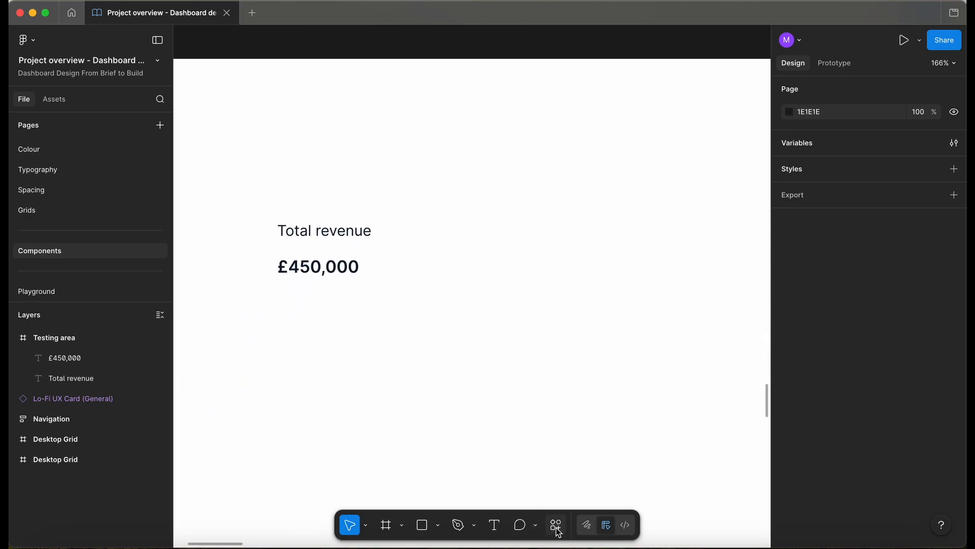
Open the Feather Icons plugin.
{"action": "left_click", "coordinate": [557, 526]}
{"action": "left_click", "coordinate": [413, 353]}
{"action": "type", "text": "i"}
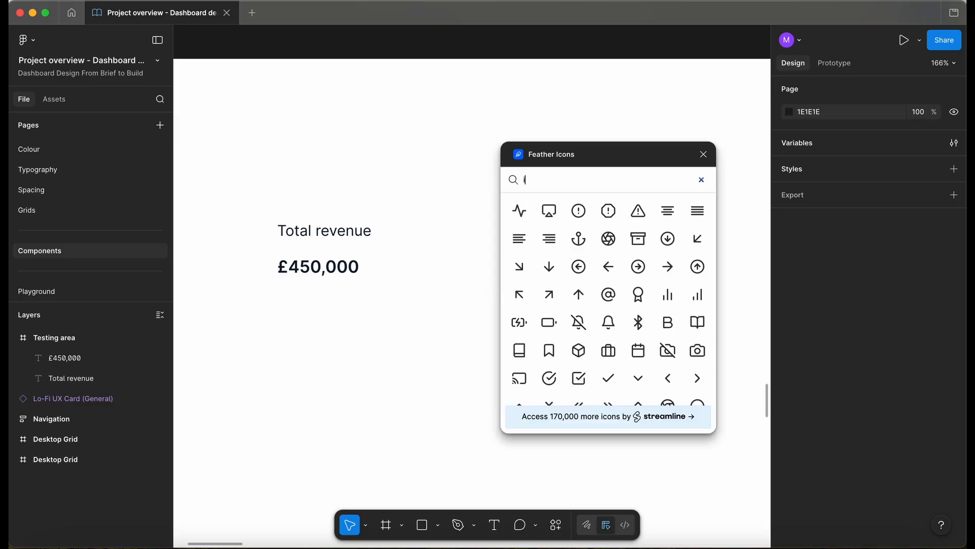
{"action": "type", "text": "ncre"}
{"action": "key", "text": "BackSpace"}
{"action": "key", "text": "BackSpace"}
{"action": "key", "text": "BackSpace"}
{"action": "key", "text": "BackSpace"}
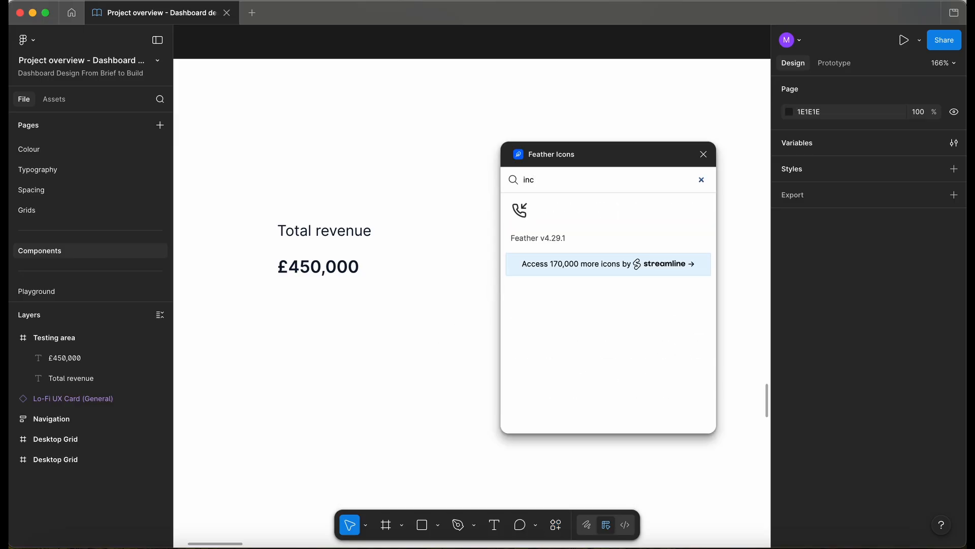
{"action": "key", "text": "BackSpace"}
Search the Feather icons for "up" and place the trending-up icon above and beside the "Total revenue" text.
{"action": "type", "text": "up"}
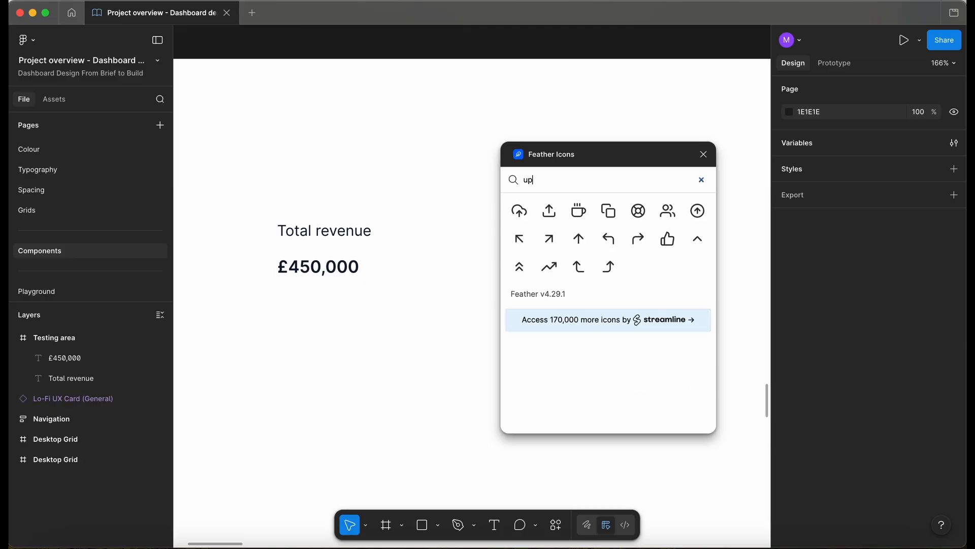
{"action": "left_click", "coordinate": [551, 269]}
{"action": "left_click_drag", "start_coordinate": [480, 279], "coordinate": [441, 136]}
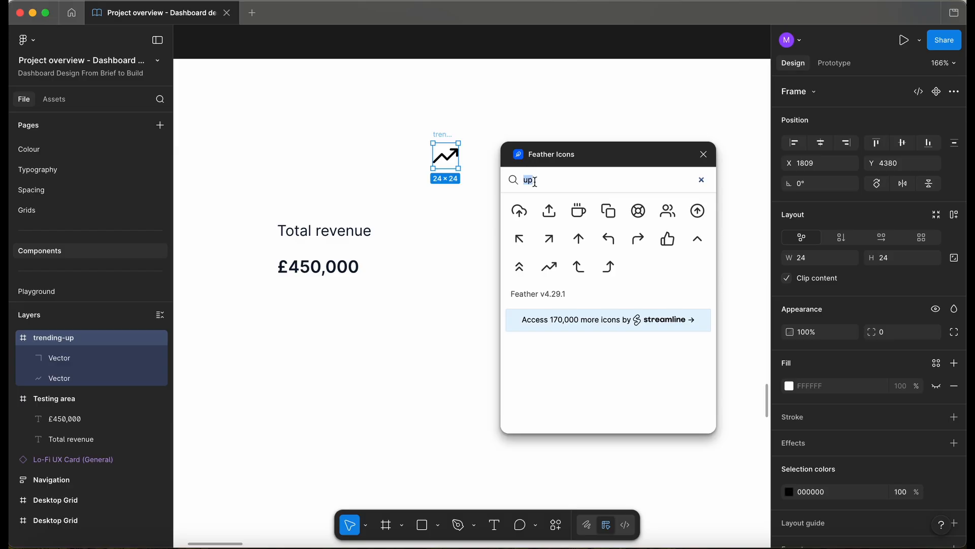
Search the Feather icons for "trend", place the trending-down icon beside trending-up, and close the plugin.
{"action": "type", "text": "tre"}
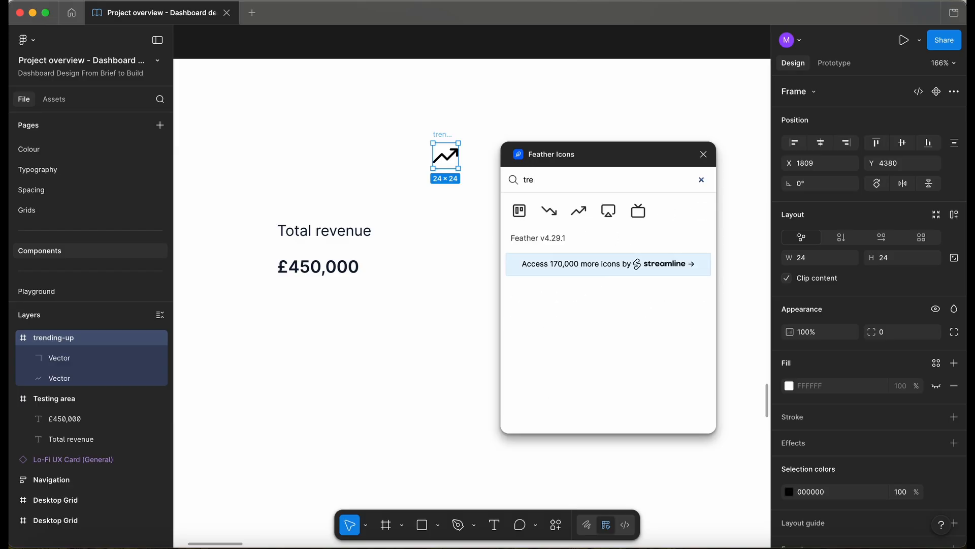
{"action": "type", "text": "nd"}
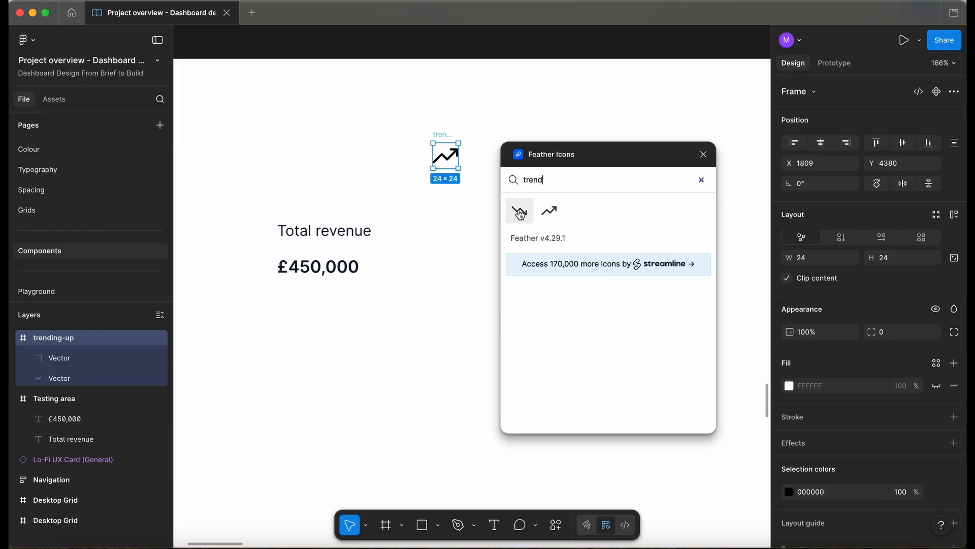
{"action": "left_click_drag", "start_coordinate": [523, 217], "coordinate": [482, 144]}
{"action": "left_click", "coordinate": [703, 154]}
Paste both the trending-up and trending-down icons into the Icons page's icon row, after the chevrons-right icon.
{"action": "left_click_drag", "start_coordinate": [585, 86], "coordinate": [421, 185]}
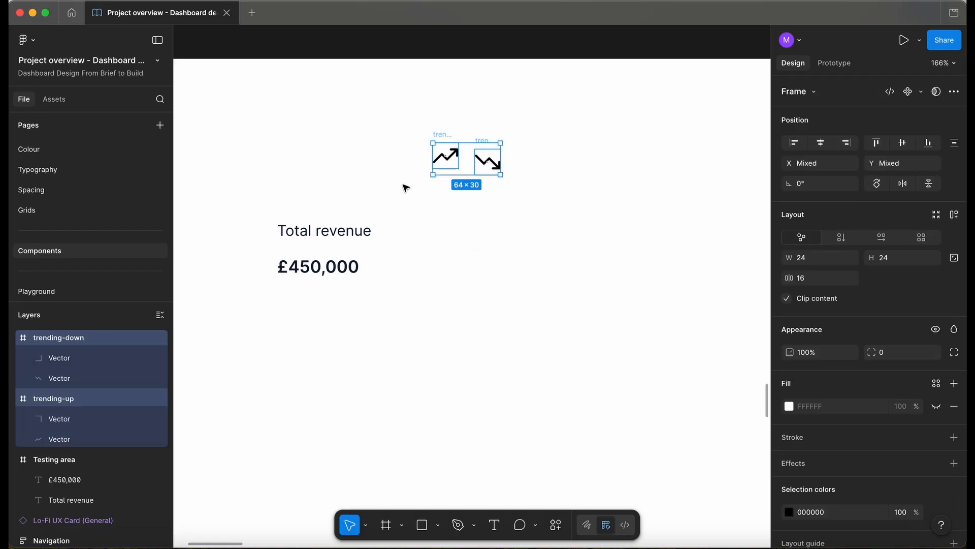
{"action": "scroll", "coordinate": [46, 168], "scroll_direction": "up", "scroll_amount": 2}
{"action": "left_click", "coordinate": [46, 161]}
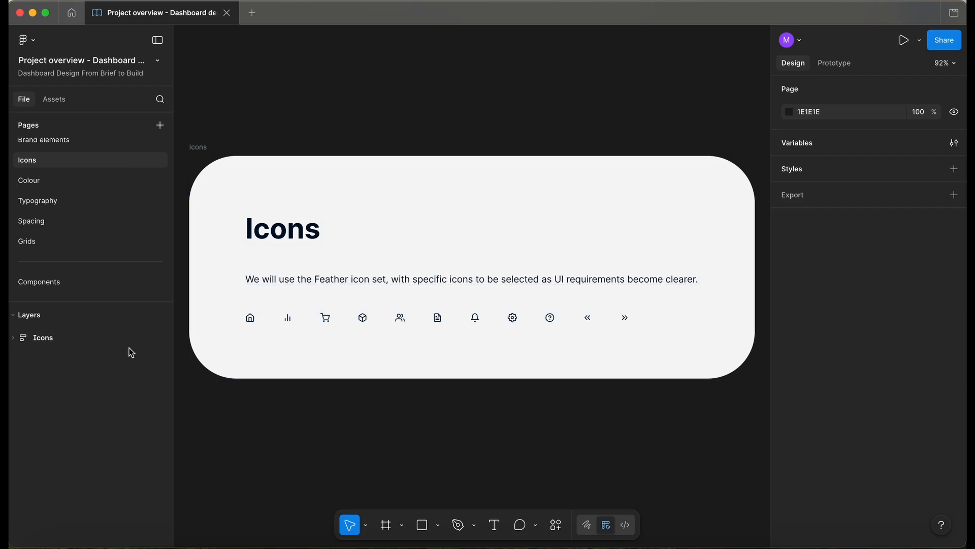
{"action": "left_click", "coordinate": [611, 321]}
{"action": "key", "text": "super+v"}
{"action": "scroll", "coordinate": [610, 320], "scroll_direction": "right", "scroll_amount": 2}
{"action": "scroll", "coordinate": [609, 319], "scroll_direction": "up", "scroll_amount": 5}
{"action": "left_click", "coordinate": [558, 309]}
{"action": "scroll", "coordinate": [559, 311], "scroll_direction": "right", "scroll_amount": 2}
{"action": "scroll", "coordinate": [558, 311], "scroll_direction": "down", "scroll_amount": 1}
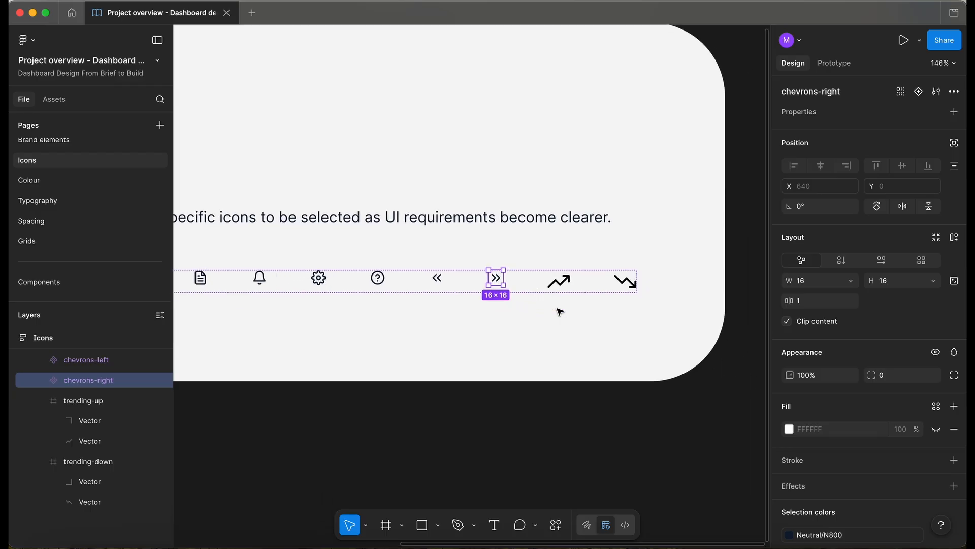
Recolour the trending-up and trending-down icons with the Neutral/N800 library colour used by the other icons.
{"action": "left_click", "coordinate": [560, 283]}
{"action": "left_click", "coordinate": [626, 281], "text": "shift"}
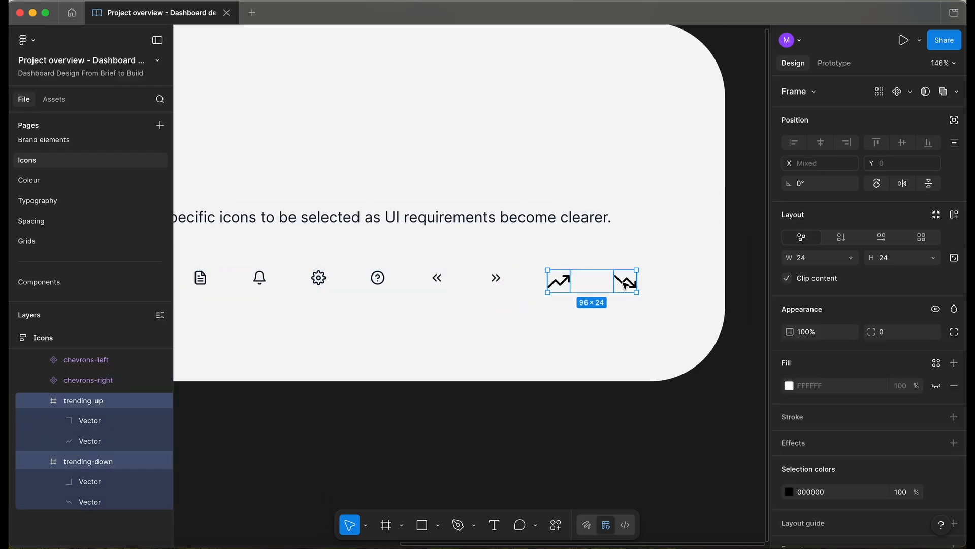
{"action": "left_click", "coordinate": [789, 491]}
{"action": "left_click", "coordinate": [576, 352]}
Scale the trending-up and trending-down icons to 16 × 16 with the Scale tool.
{"action": "scroll", "coordinate": [582, 282], "scroll_direction": "up", "scroll_amount": 5}
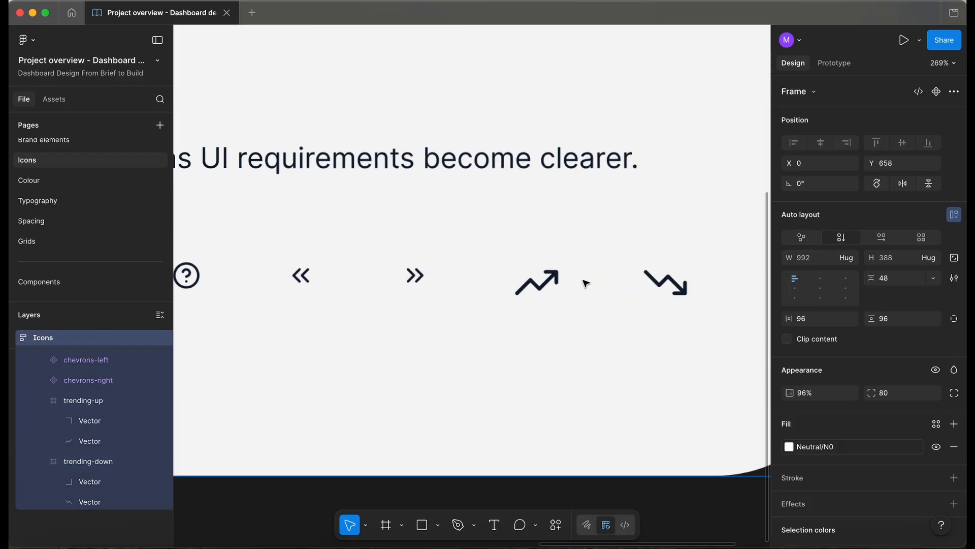
{"action": "left_click", "coordinate": [551, 283]}
{"action": "key", "text": "k"}
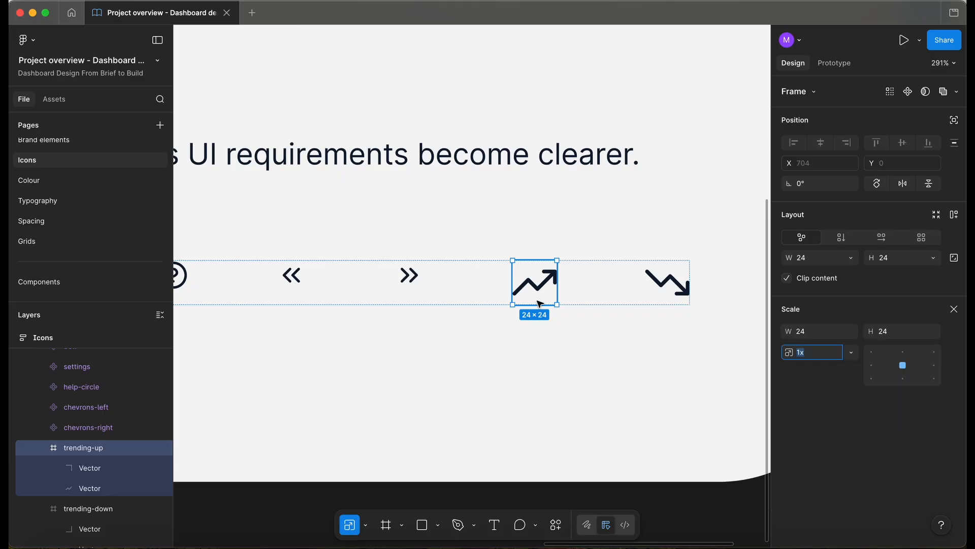
{"action": "scroll", "coordinate": [533, 306], "scroll_direction": "up", "scroll_amount": 3}
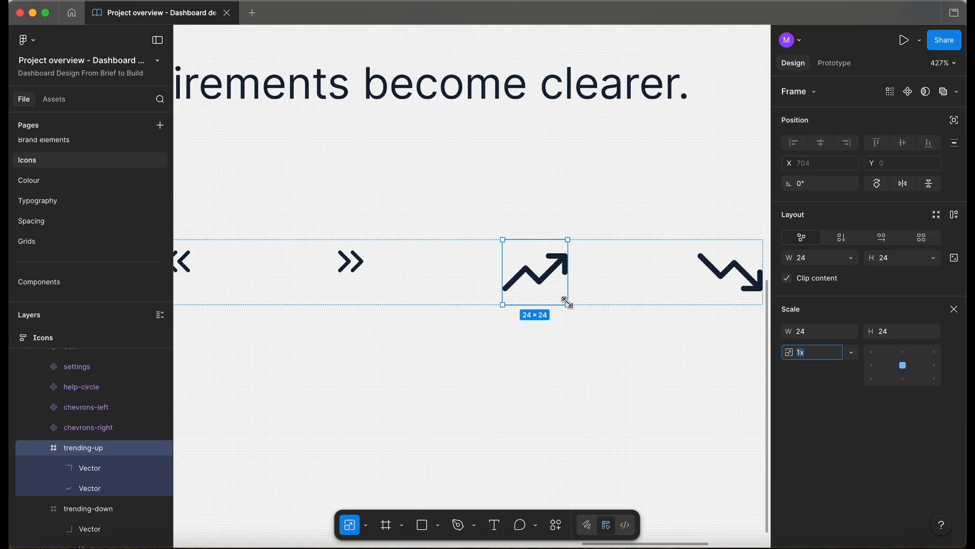
{"action": "left_click_drag", "start_coordinate": [568, 304], "coordinate": [546, 285]}
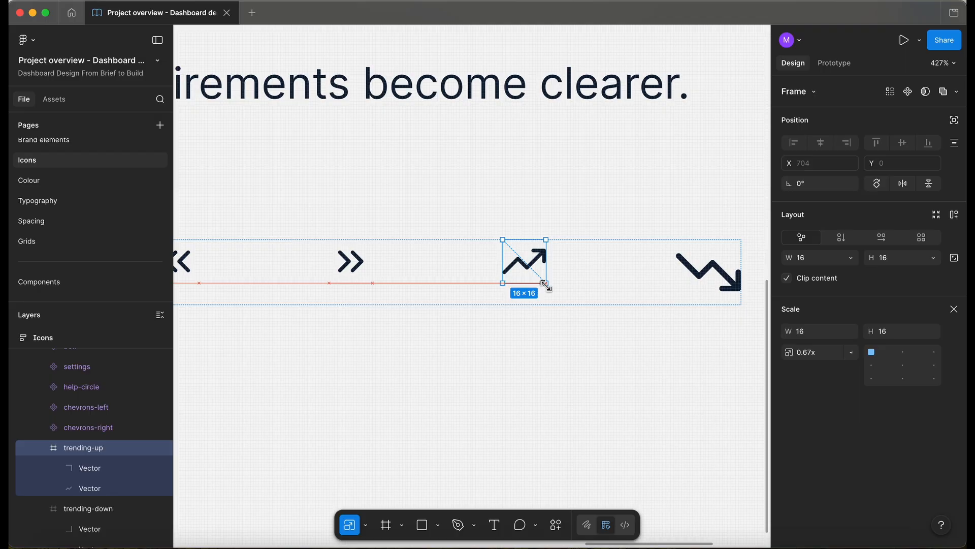
{"action": "left_click", "coordinate": [709, 285]}
{"action": "left_click_drag", "start_coordinate": [676, 305], "coordinate": [691, 270]}
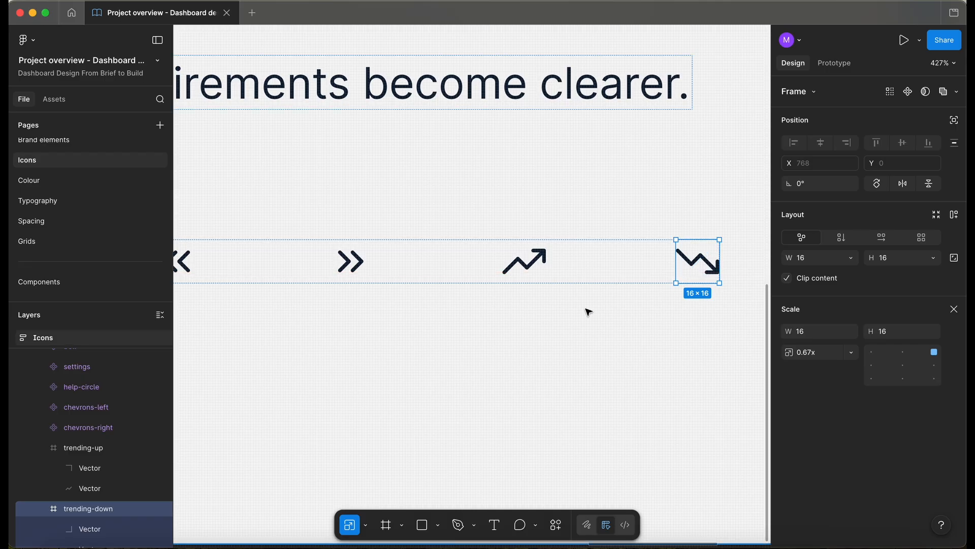
{"action": "scroll", "coordinate": [599, 311], "scroll_direction": "down", "scroll_amount": 5}
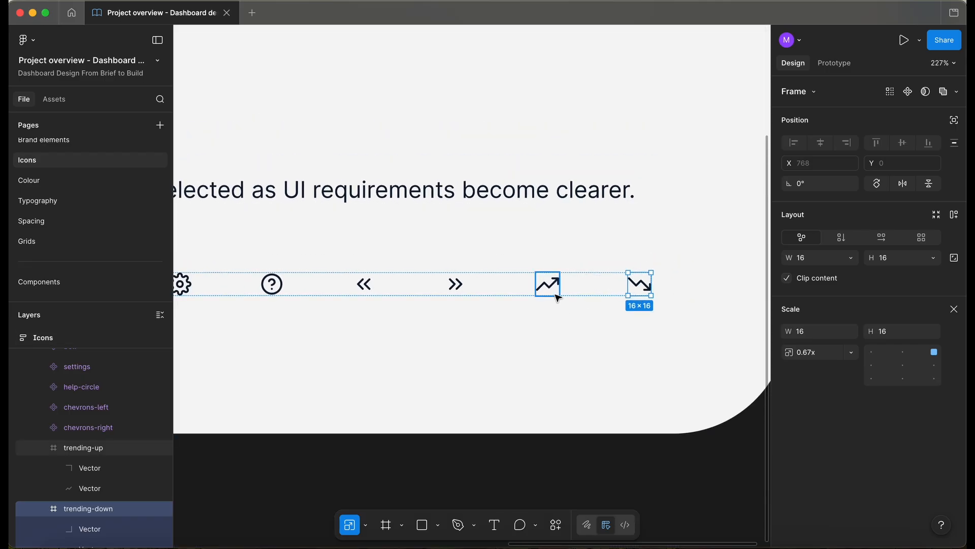
Turn the trending-up and trending-down icons into two separate components in the icon row.
{"action": "key", "text": "v"}
{"action": "left_click", "coordinate": [618, 460]}
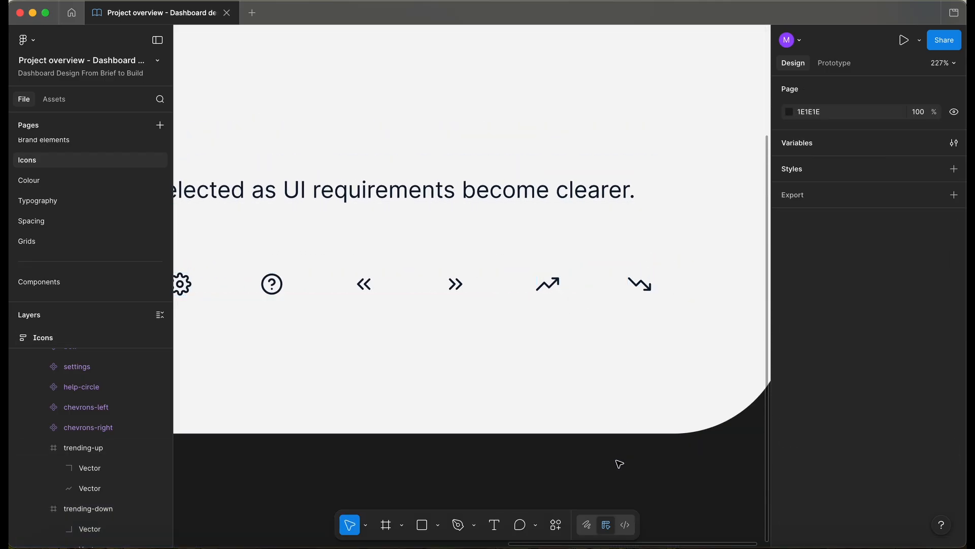
{"action": "left_click", "coordinate": [559, 279]}
{"action": "left_click", "coordinate": [651, 290], "text": "shift"}
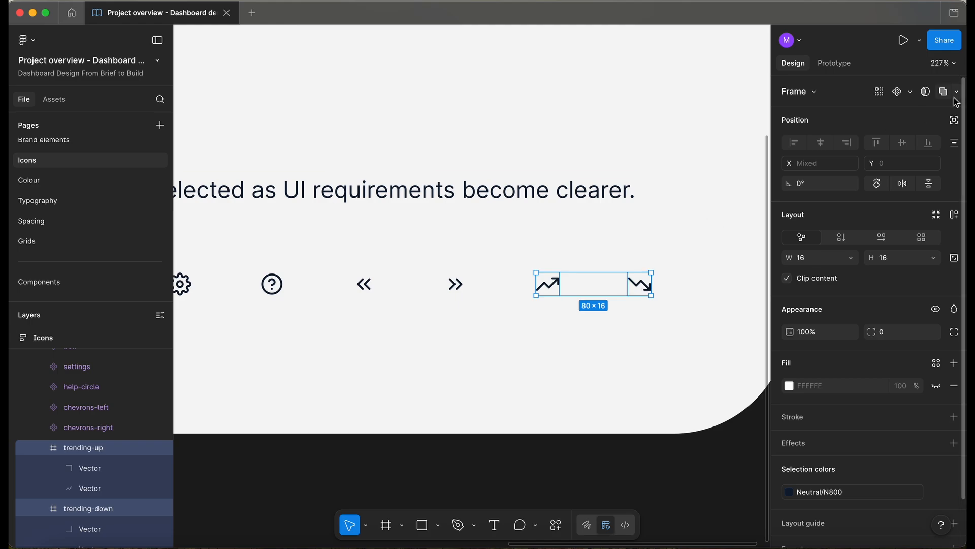
{"action": "left_click", "coordinate": [910, 92]}
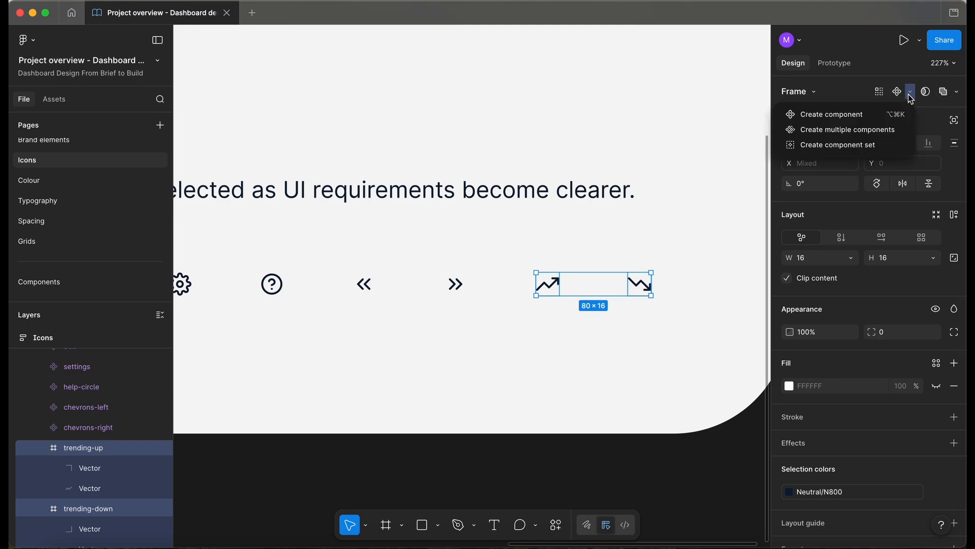
{"action": "left_click", "coordinate": [889, 132]}
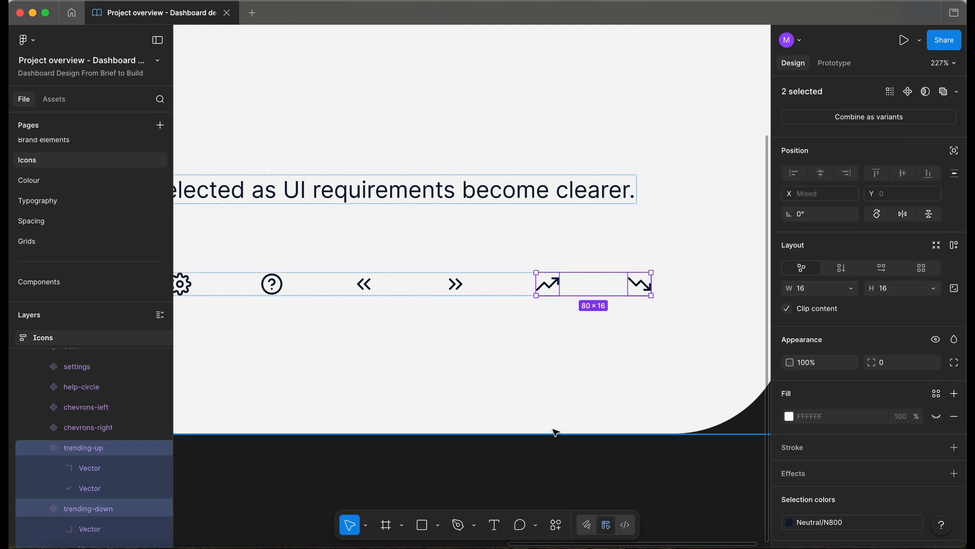
{"action": "left_click", "coordinate": [501, 447]}
{"action": "scroll", "coordinate": [501, 447], "scroll_direction": "down", "scroll_amount": 5}
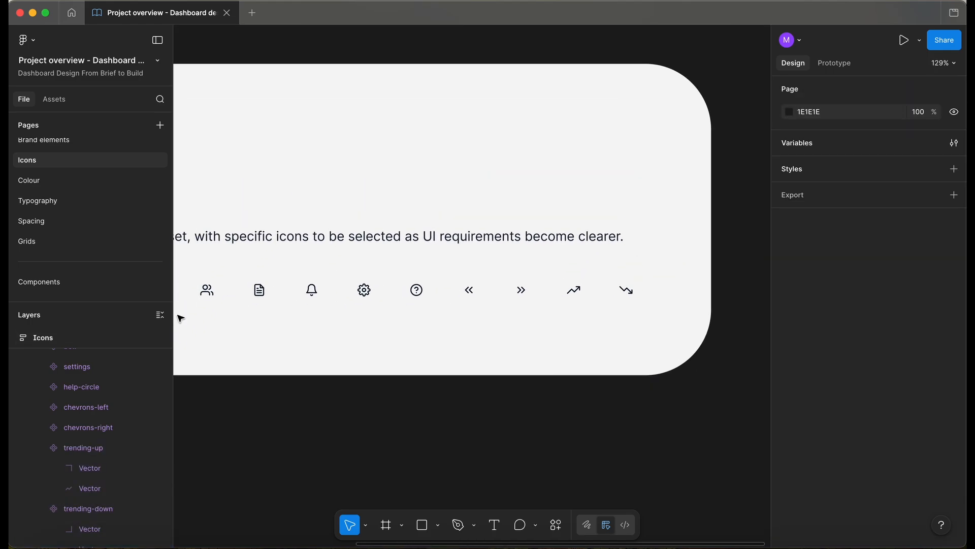
Delete the two loose trending icon frames above the Total revenue text on the Components page.
{"action": "left_click", "coordinate": [66, 282]}
{"action": "scroll", "coordinate": [369, 309], "scroll_direction": "left", "scroll_amount": 3}
{"action": "scroll", "coordinate": [369, 309], "scroll_direction": "up", "scroll_amount": 2}
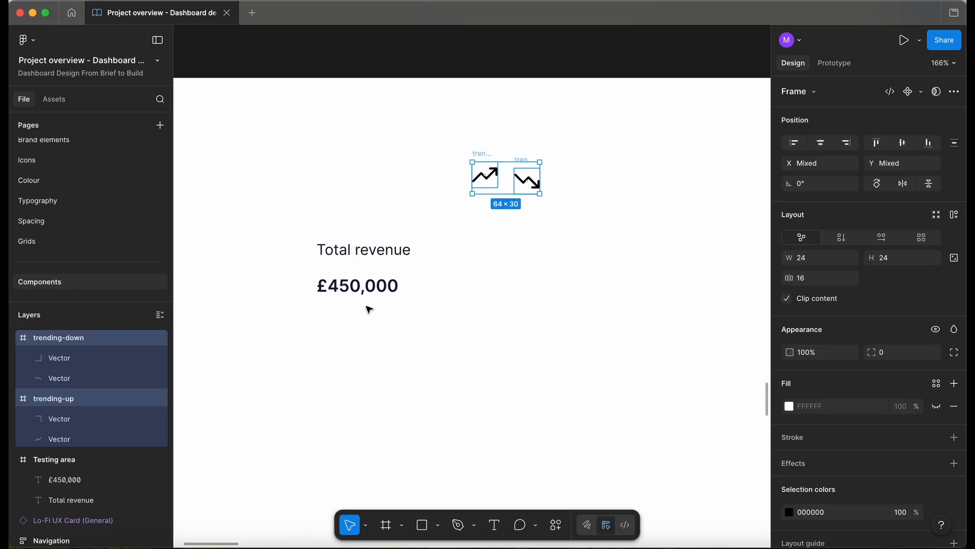
{"action": "left_click_drag", "start_coordinate": [446, 136], "coordinate": [627, 265]}
{"action": "key", "text": "BackSpace"}
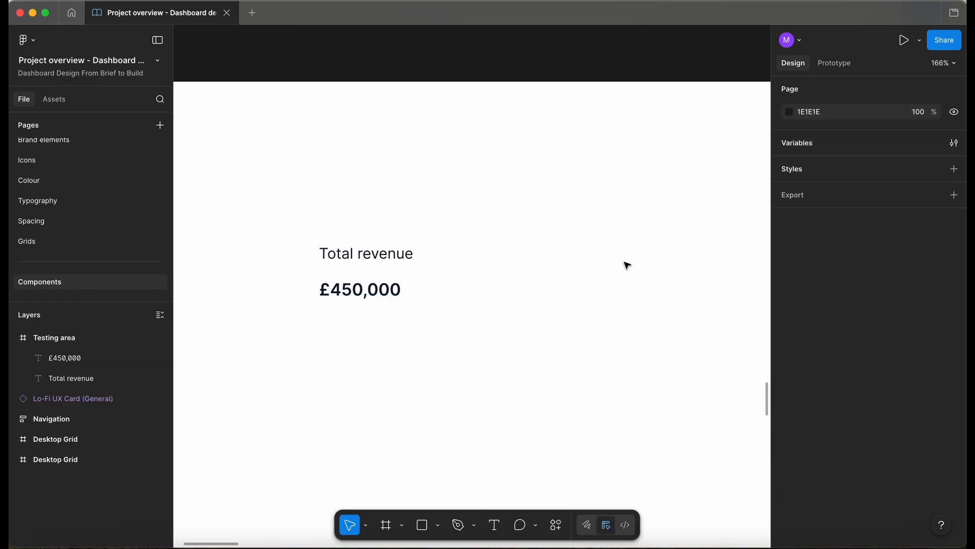
Copy the trending-up component from the Icons page and place an instance beside the Total revenue text in the testing area.
{"action": "left_click", "coordinate": [50, 160]}
{"action": "double_click", "coordinate": [573, 289]}
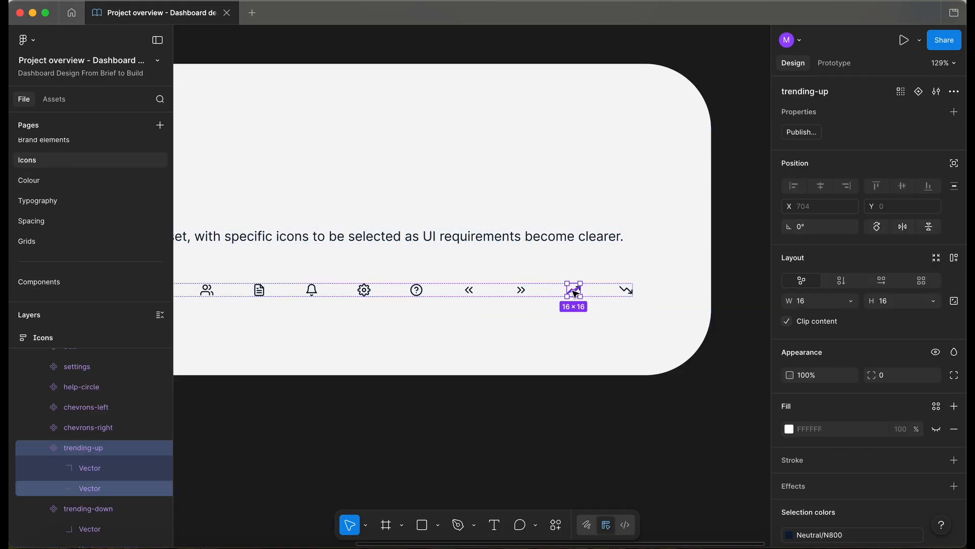
{"action": "left_click", "coordinate": [72, 277]}
{"action": "key", "text": "ctrl+v"}
{"action": "left_click_drag", "start_coordinate": [474, 289], "coordinate": [458, 262]}
{"action": "scroll", "coordinate": [457, 261], "scroll_direction": "up", "scroll_amount": 5}
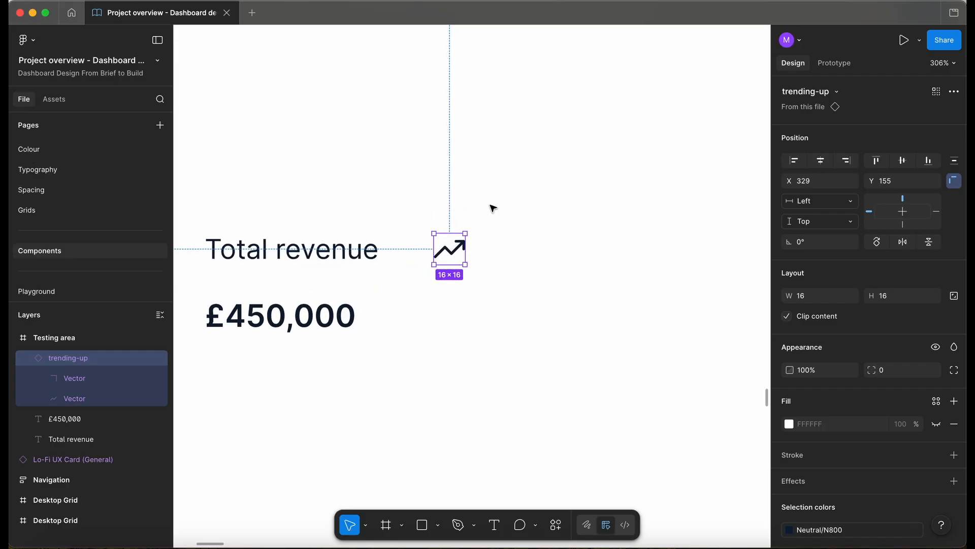
Wrap the trending-up icon in an auto layout frame and rename the frame "Containter".
{"action": "key", "text": "shift+a"}
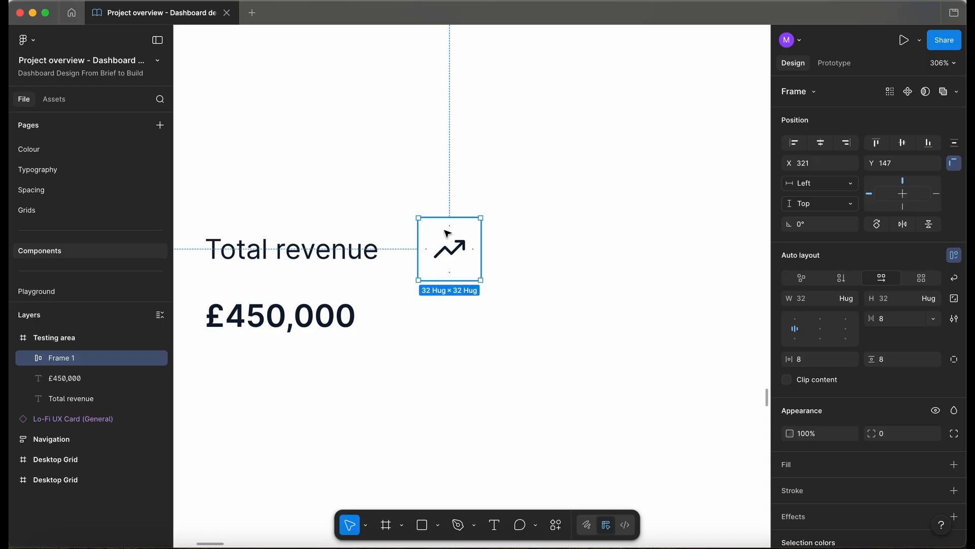
{"action": "key", "text": "super+r"}
{"action": "type", "text": "Co"}
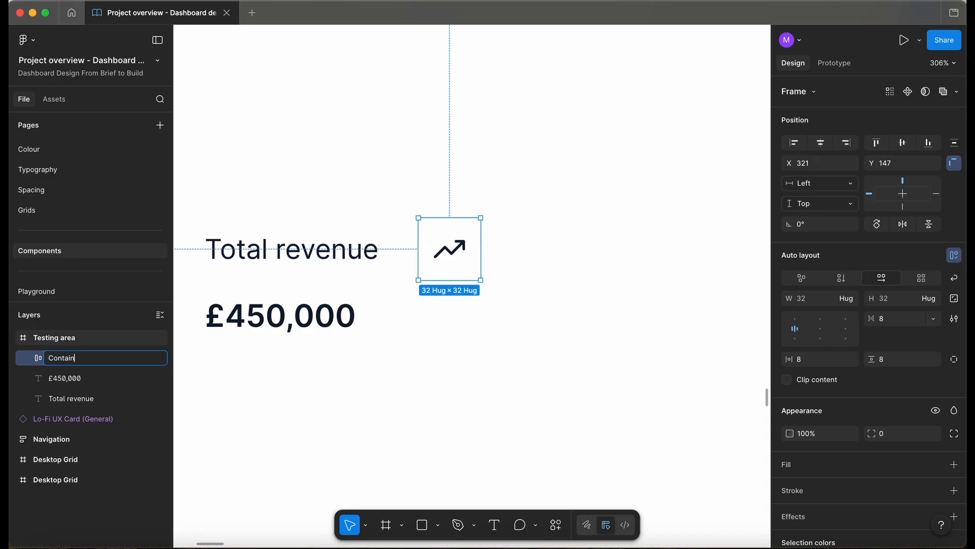
{"action": "type", "text": "ntainter"}
{"action": "key", "text": "Return"}
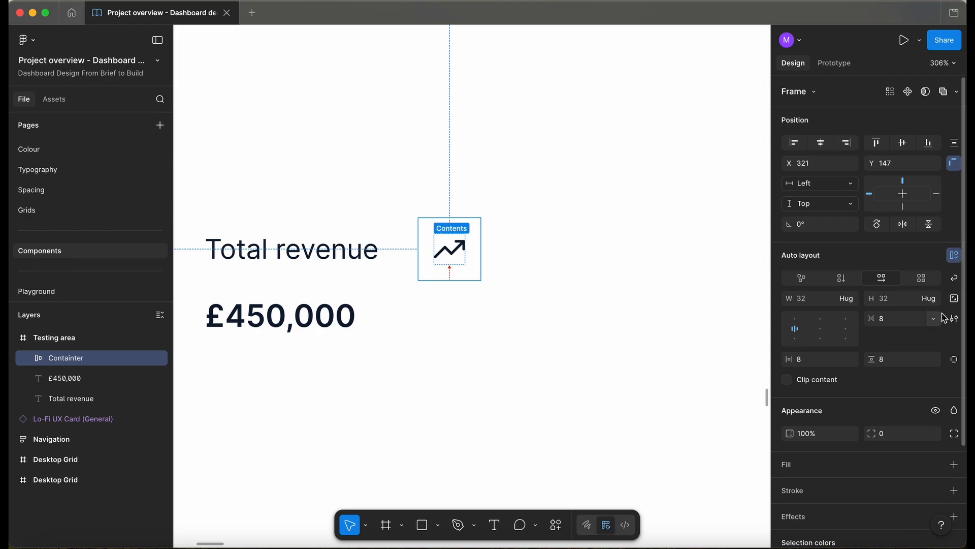
Apply the 4px spacing variable to the icon container's gap, horizontal padding and vertical padding.
{"action": "left_click", "coordinate": [934, 318]}
{"action": "left_click", "coordinate": [912, 365]}
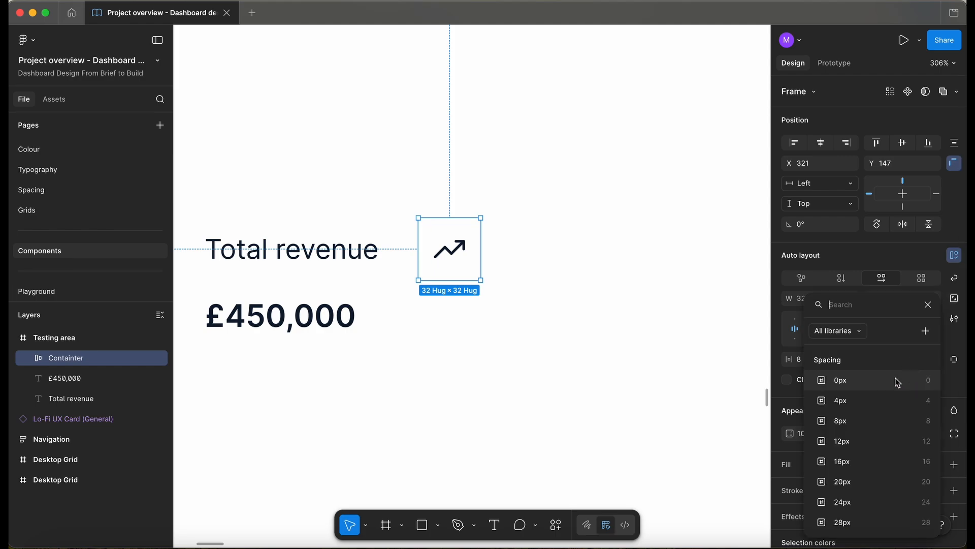
{"action": "left_click", "coordinate": [857, 402]}
{"action": "left_click", "coordinate": [851, 359]}
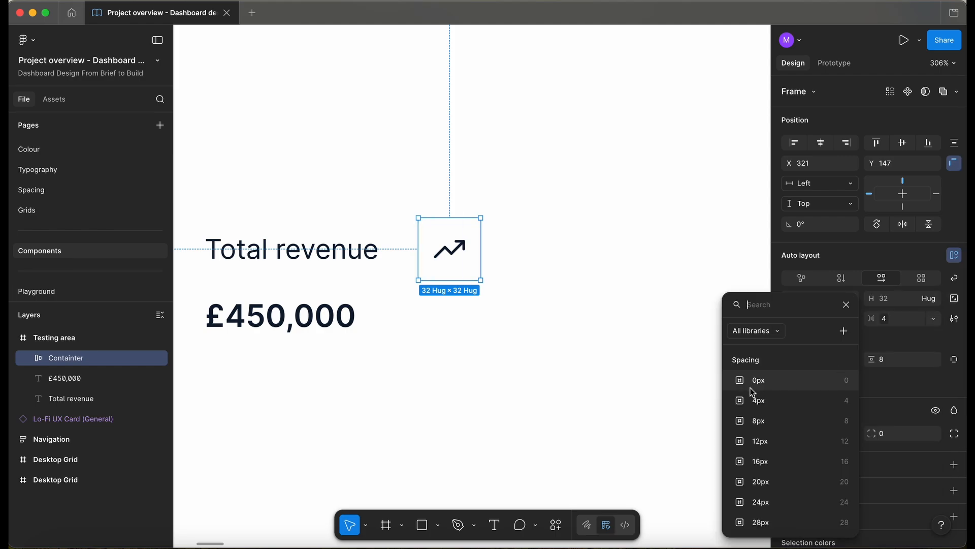
{"action": "left_click", "coordinate": [749, 401]}
{"action": "left_click", "coordinate": [933, 359]}
{"action": "left_click", "coordinate": [838, 401]}
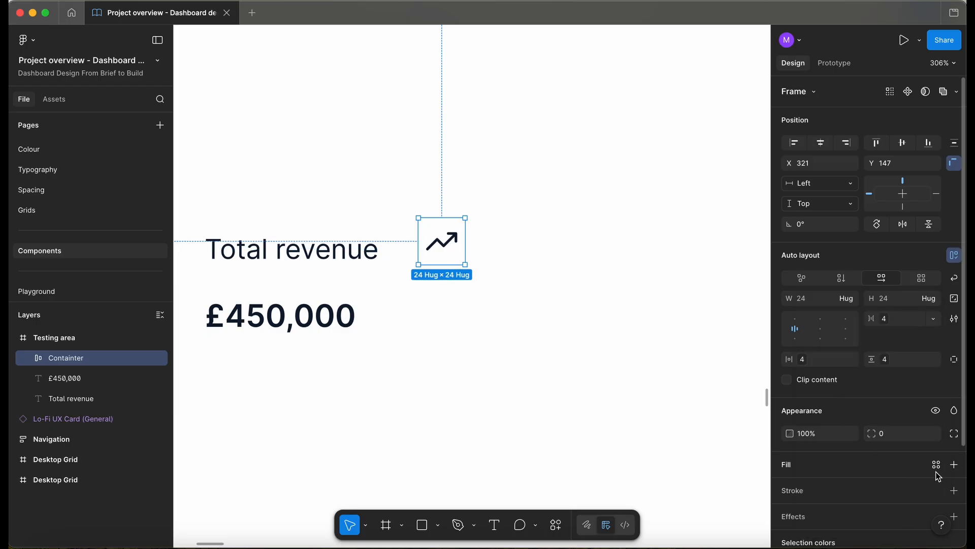
Fill the icon container with the Success/S50 library colour.
{"action": "scroll", "coordinate": [679, 344], "scroll_direction": "down", "scroll_amount": 3}
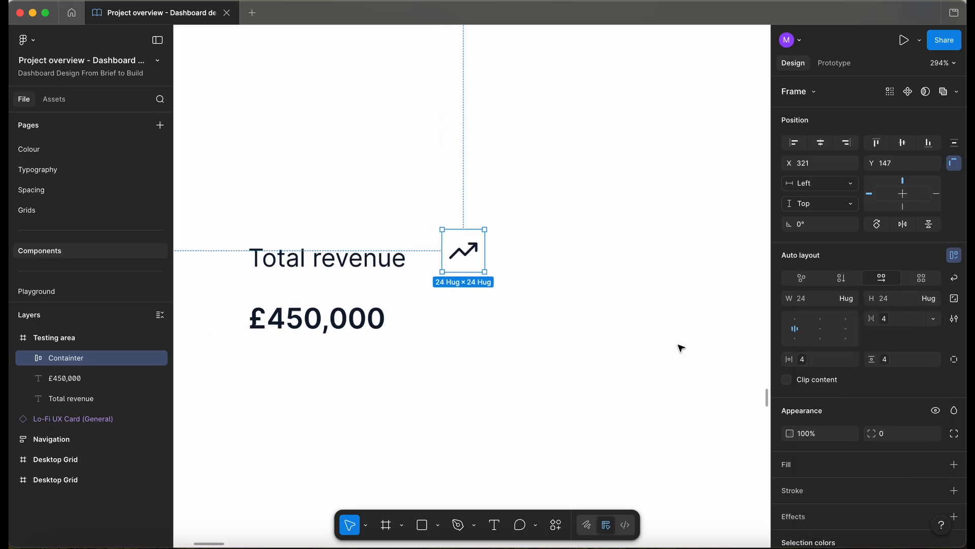
{"action": "scroll", "coordinate": [681, 348], "scroll_direction": "up", "scroll_amount": 2}
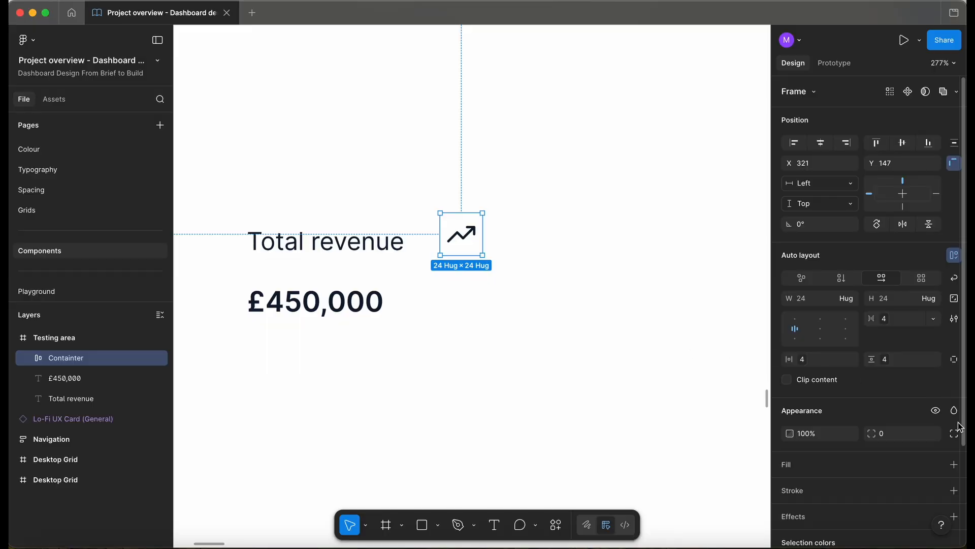
{"action": "left_click", "coordinate": [936, 465]}
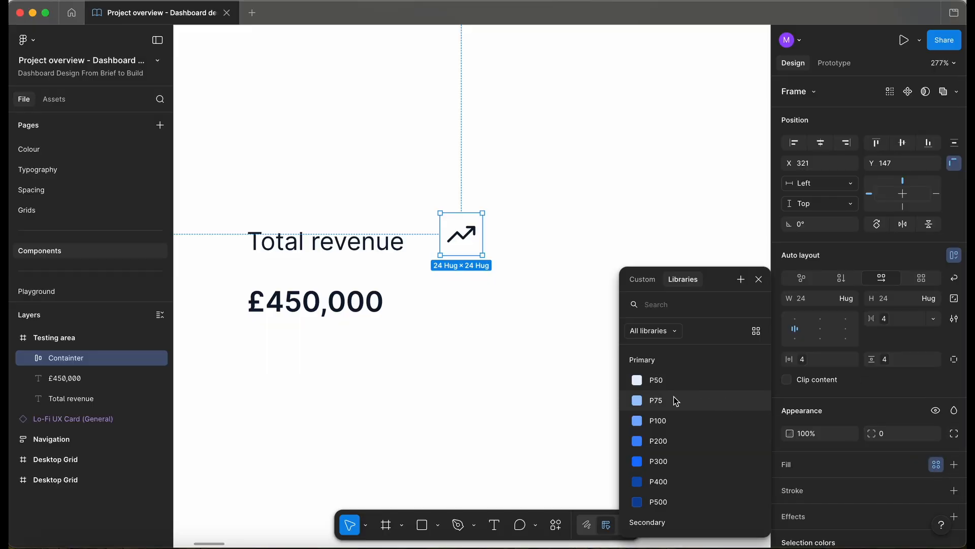
{"action": "type", "text": "su"}
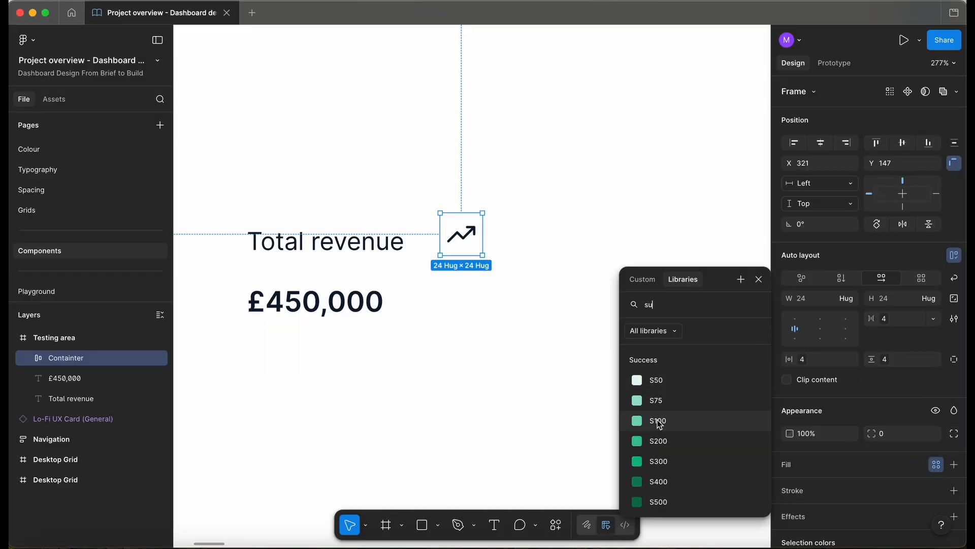
{"action": "left_click", "coordinate": [665, 380]}
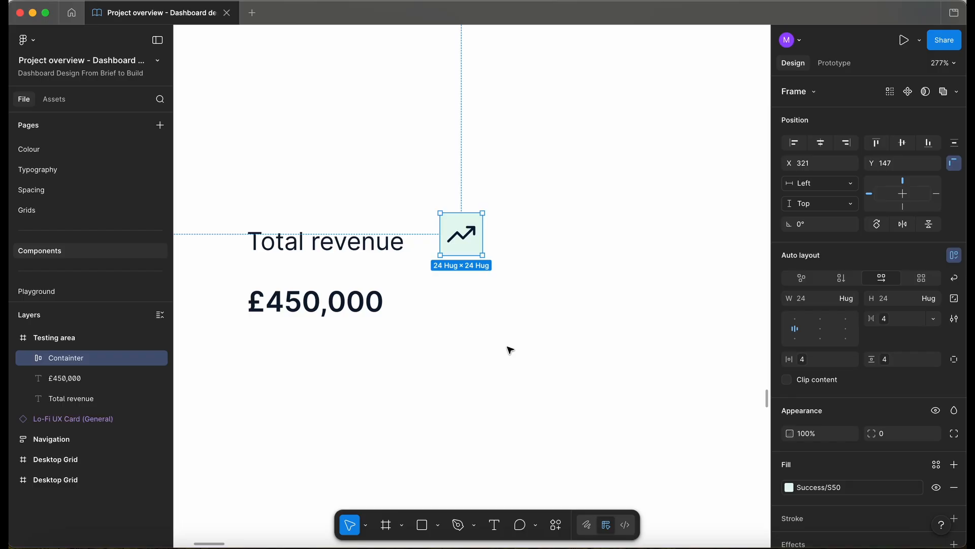
Recolour the trending-up icon inside the container with the Success/S500 library colour.
{"action": "double_click", "coordinate": [461, 235]}
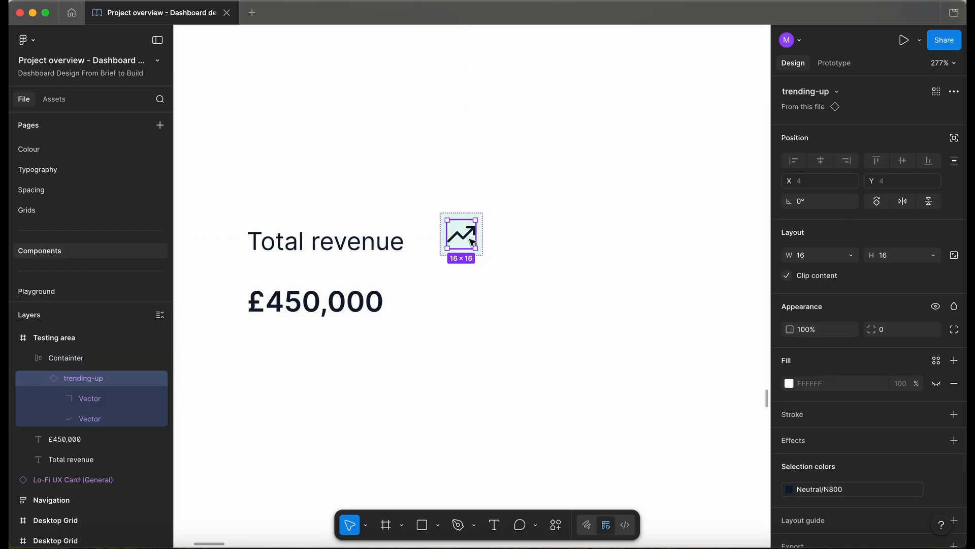
{"action": "left_click", "coordinate": [857, 490]}
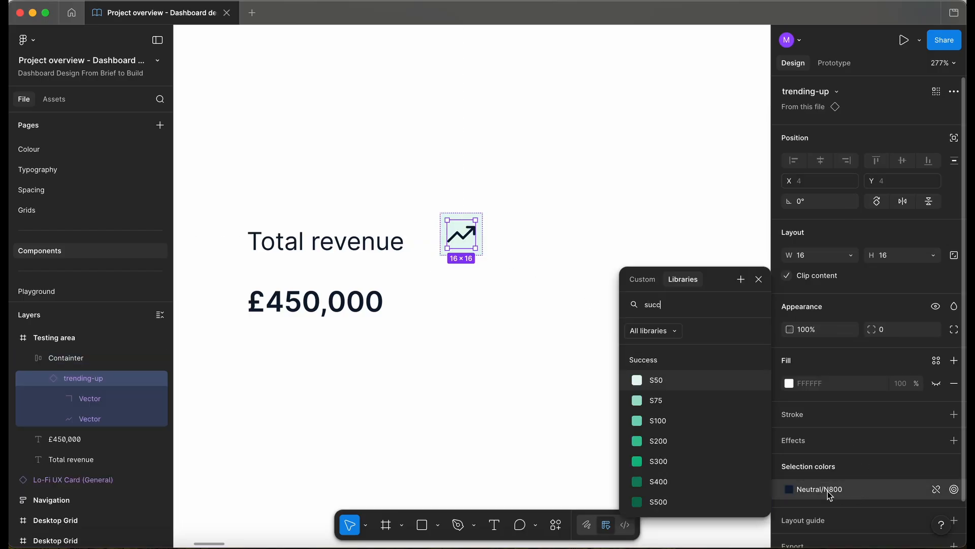
{"action": "left_click", "coordinate": [661, 501]}
{"action": "left_click", "coordinate": [461, 316]}
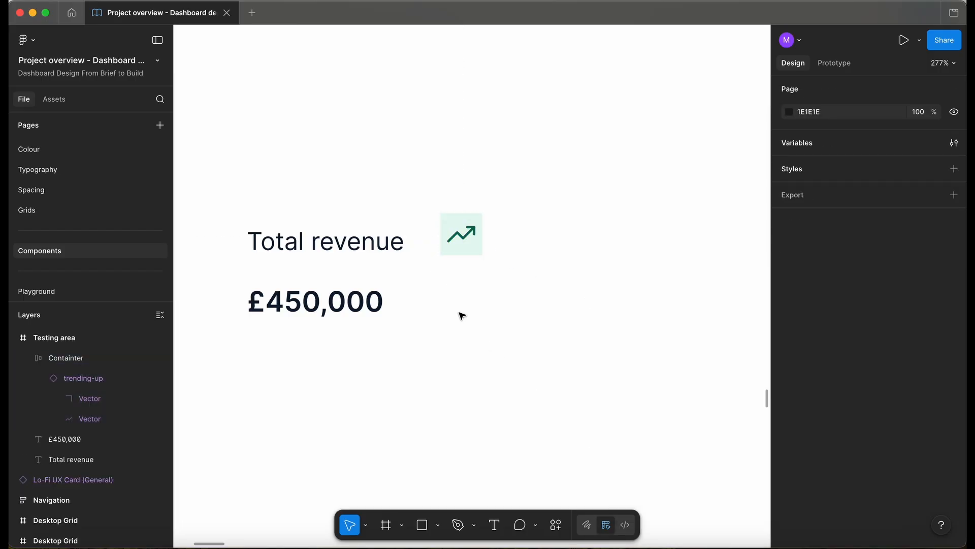
Try a corner radius of 4 on the green icon container.
{"action": "scroll", "coordinate": [471, 257], "scroll_direction": "up", "scroll_amount": 3}
{"action": "left_click", "coordinate": [471, 256]}
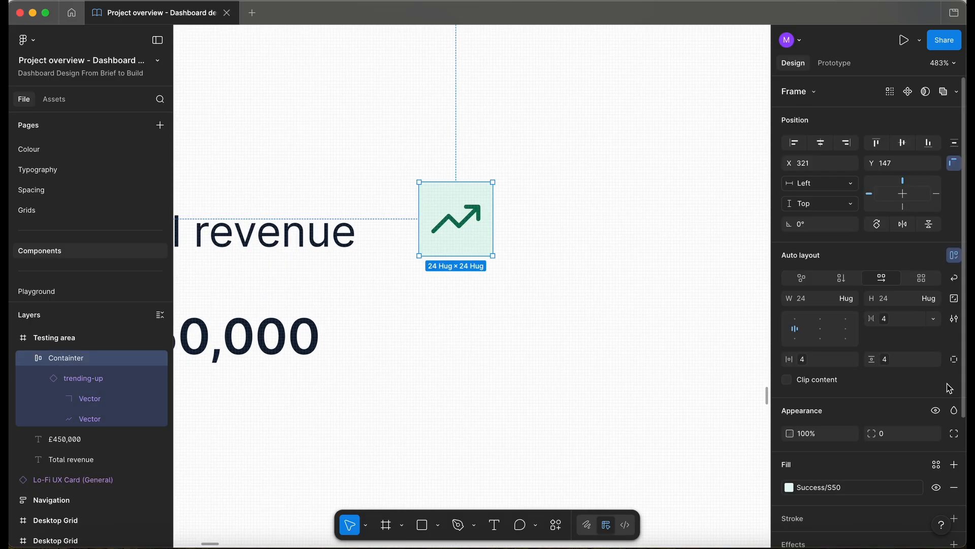
{"action": "left_click", "coordinate": [890, 440]}
{"action": "type", "text": "4"}
{"action": "key", "text": "Return"}
{"action": "left_click", "coordinate": [482, 371]}
{"action": "scroll", "coordinate": [483, 372], "scroll_direction": "down", "scroll_amount": 3}
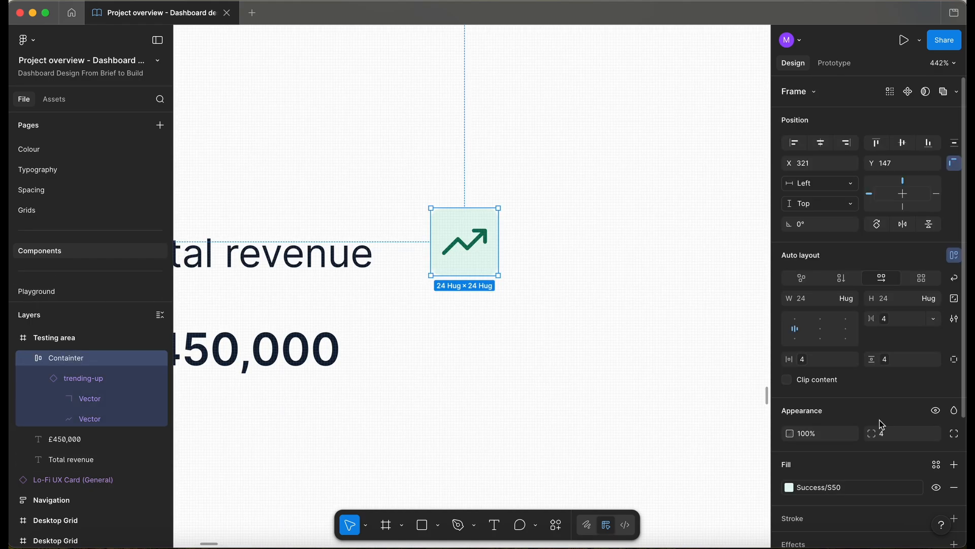
Set the green icon container's corner radius to 8.
{"action": "left_click", "coordinate": [894, 434]}
{"action": "type", "text": "8"}
{"action": "key", "text": "Return"}
{"action": "left_click", "coordinate": [567, 373]}
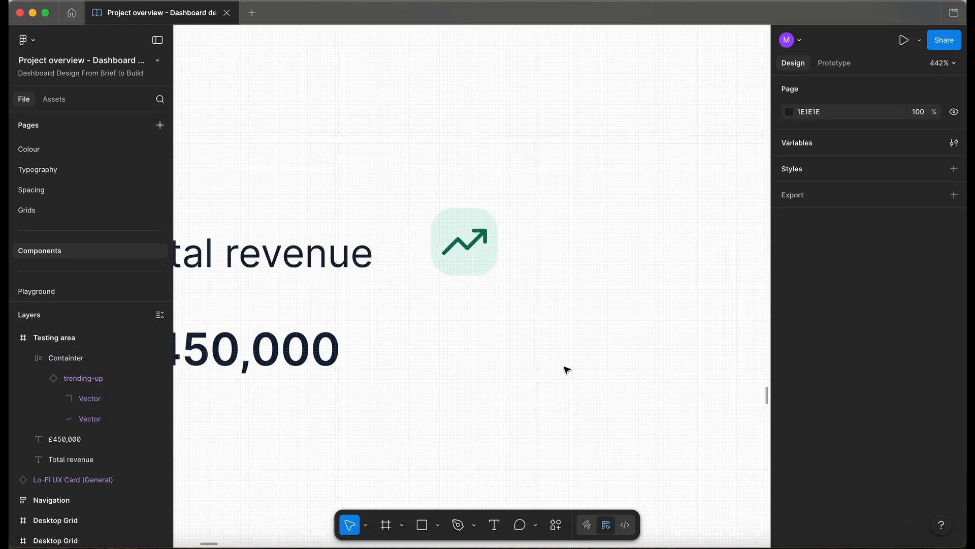
Paste a copy of the Total revenue text into the icon container after the icon and change its text to "12%".
{"action": "left_click", "coordinate": [436, 249]}
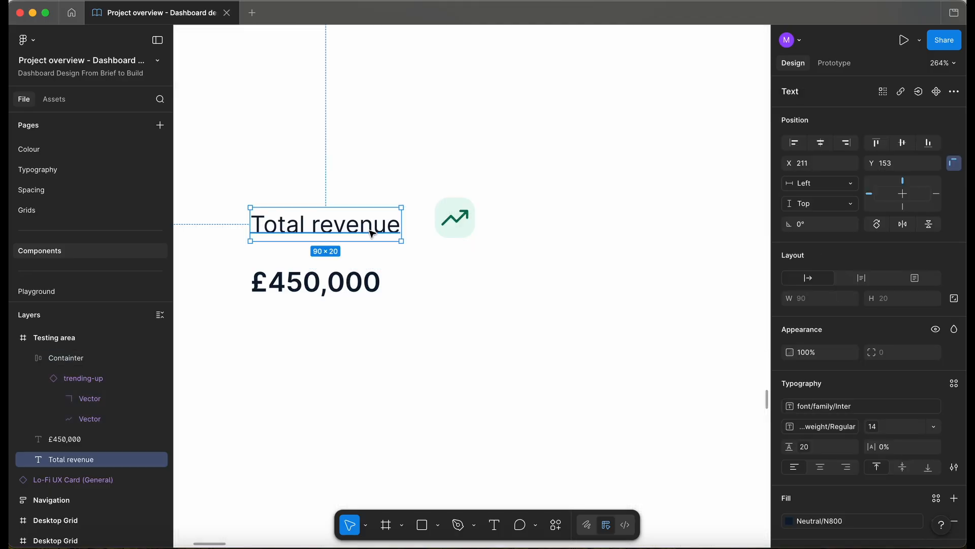
{"action": "scroll", "coordinate": [371, 232], "scroll_direction": "down", "scroll_amount": 3}
{"action": "scroll", "coordinate": [371, 232], "scroll_direction": "up", "scroll_amount": 3}
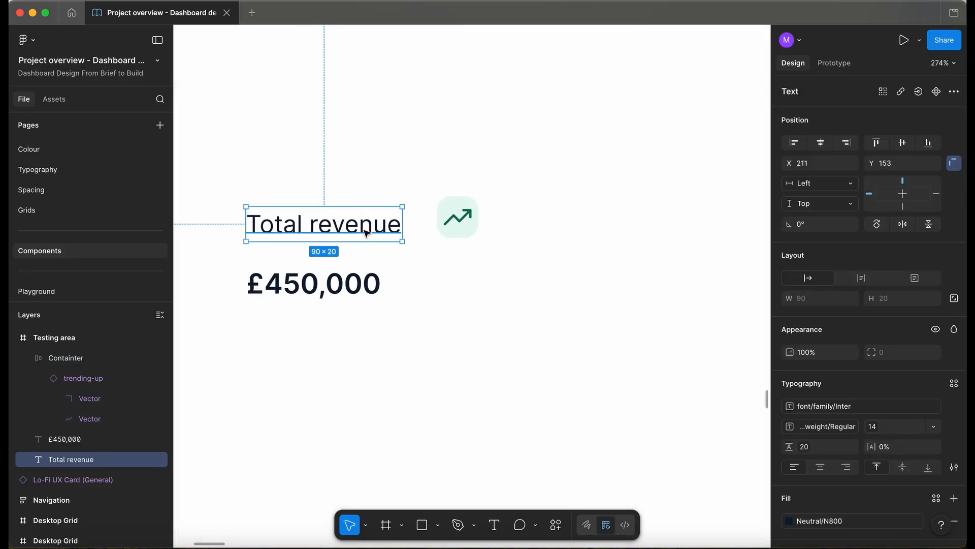
{"action": "left_click", "coordinate": [462, 226]}
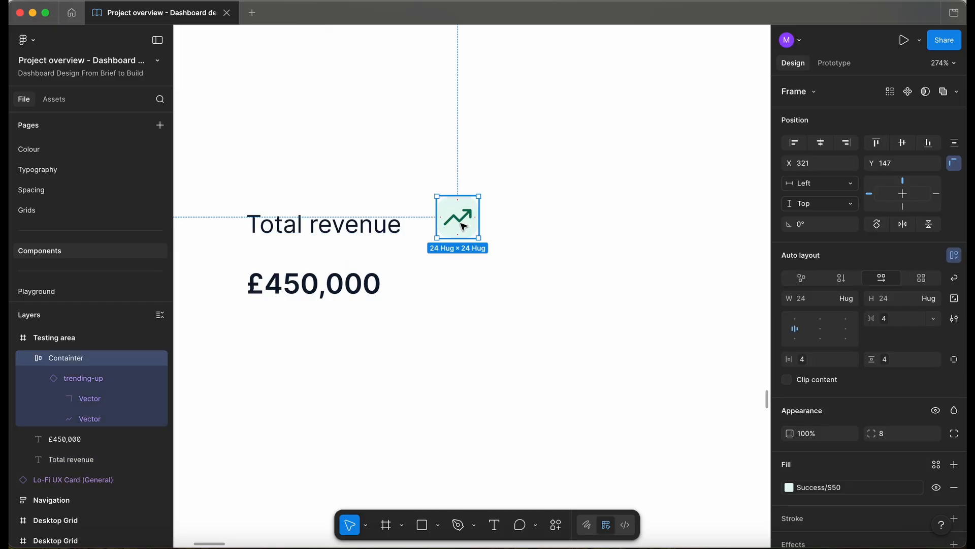
{"action": "key", "text": "super+v"}
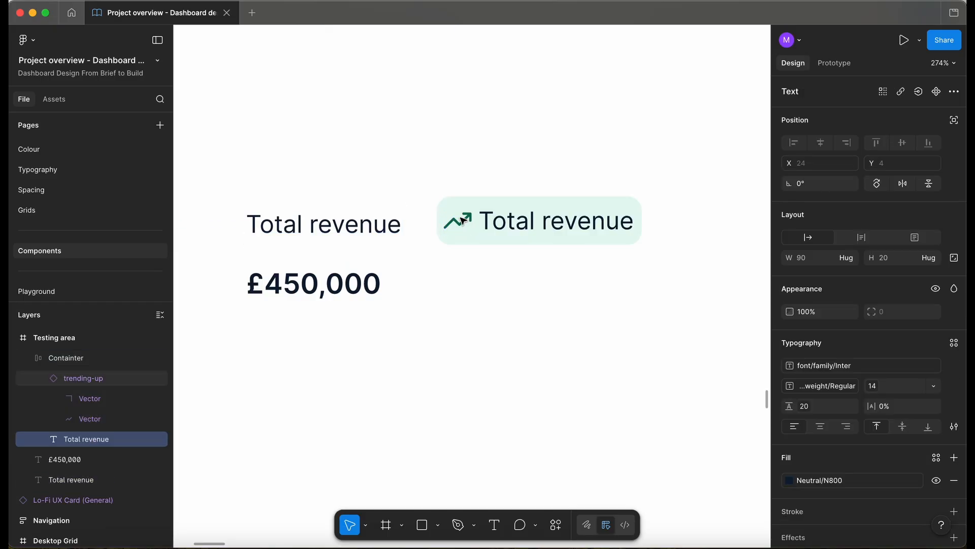
{"action": "double_click", "coordinate": [505, 229]}
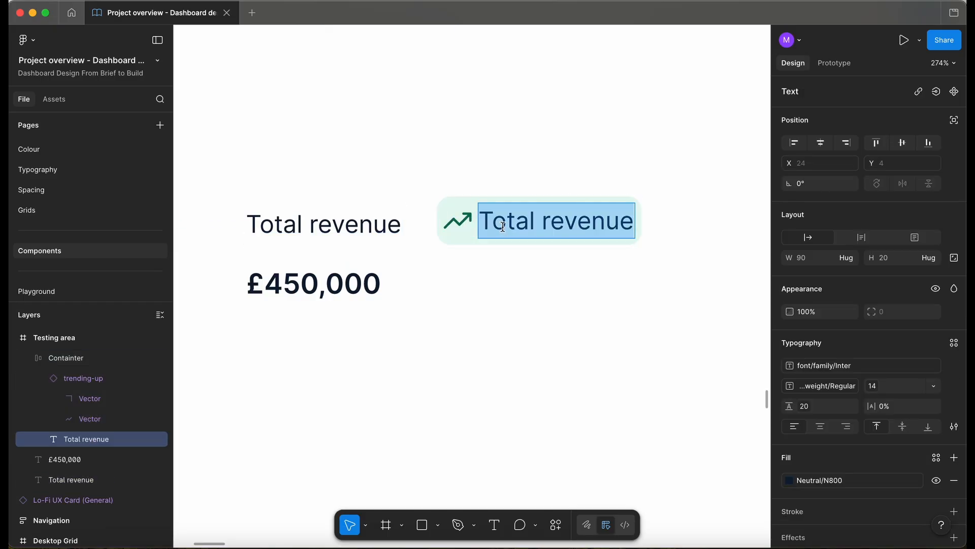
{"action": "type", "text": "12%"}
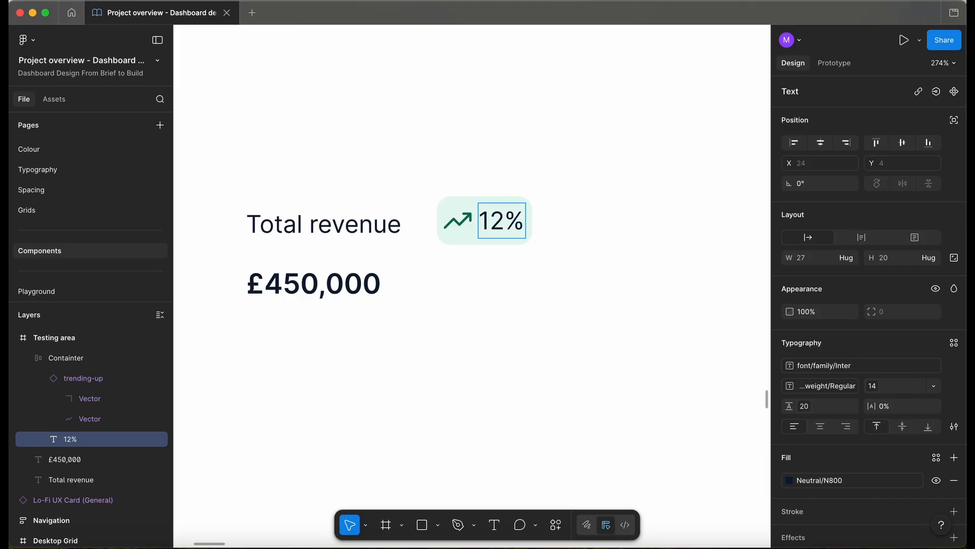
{"action": "key", "text": "Escape"}
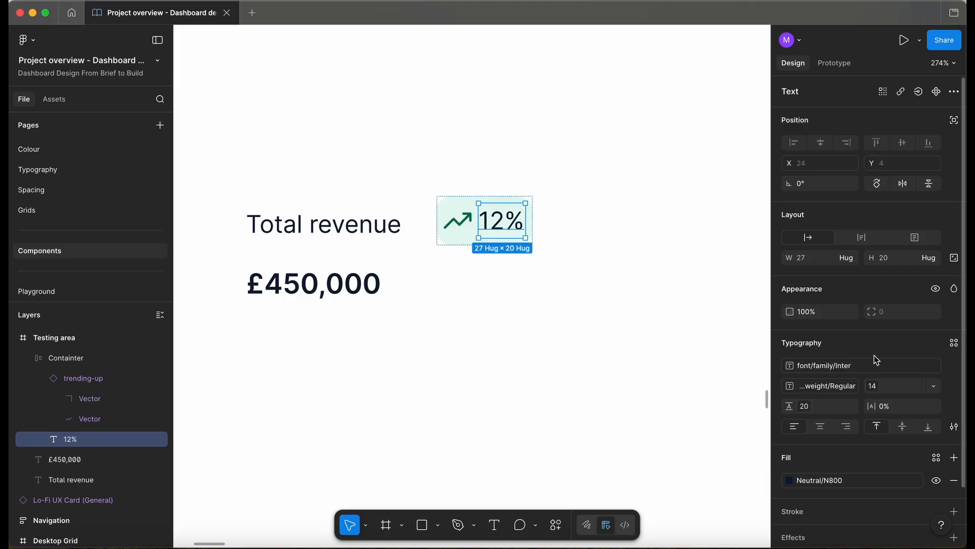
Style the 12% text with font size 12, line height 16 and the Success/S500 library colour.
{"action": "left_click", "coordinate": [872, 387]}
{"action": "left_click", "coordinate": [864, 380]}
{"action": "left_click", "coordinate": [800, 406]}
{"action": "left_click", "coordinate": [776, 381]}
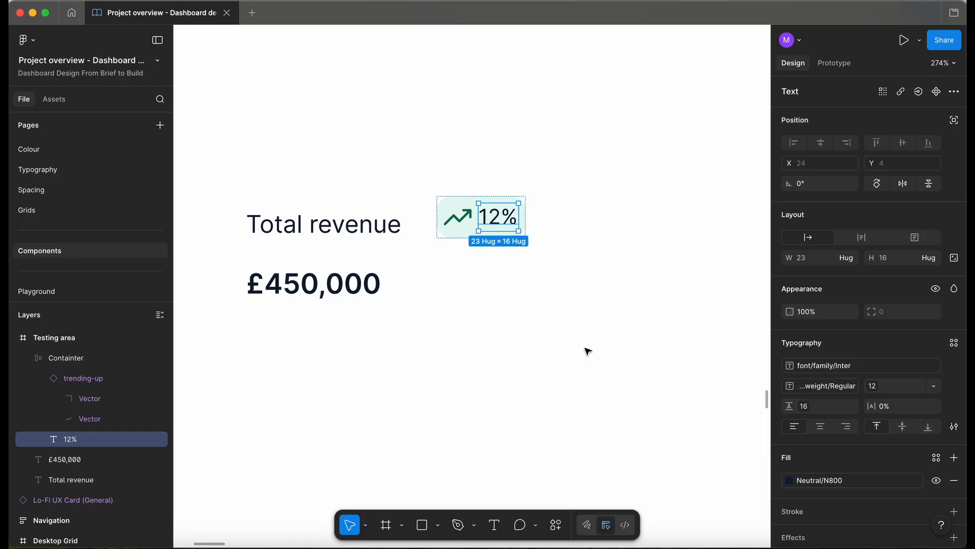
{"action": "left_click", "coordinate": [658, 508]}
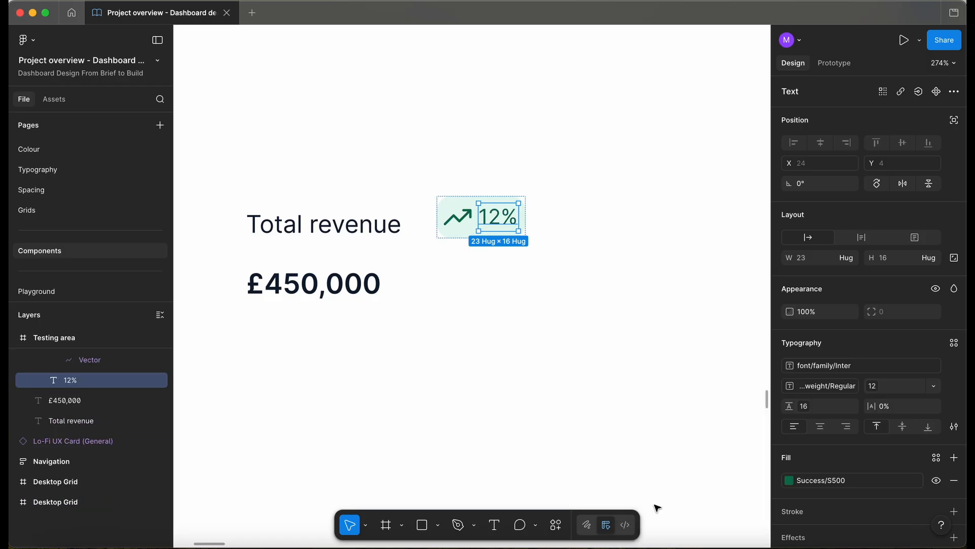
Set the font weight of the 12% text in the green badge to Semi Bold.
{"action": "left_click", "coordinate": [484, 341]}
{"action": "scroll", "coordinate": [483, 342], "scroll_direction": "down", "scroll_amount": 5}
{"action": "left_click", "coordinate": [487, 261]}
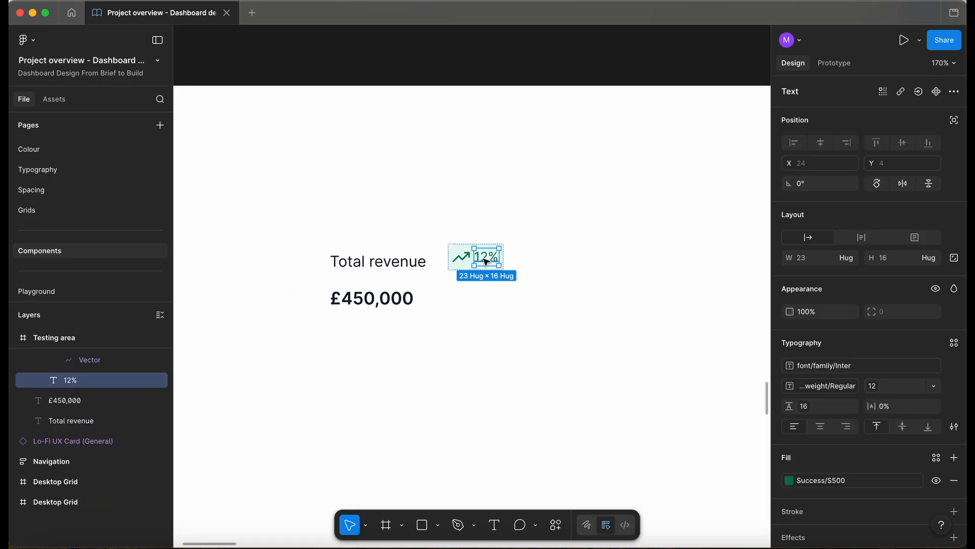
{"action": "scroll", "coordinate": [487, 262], "scroll_direction": "up", "scroll_amount": 3}
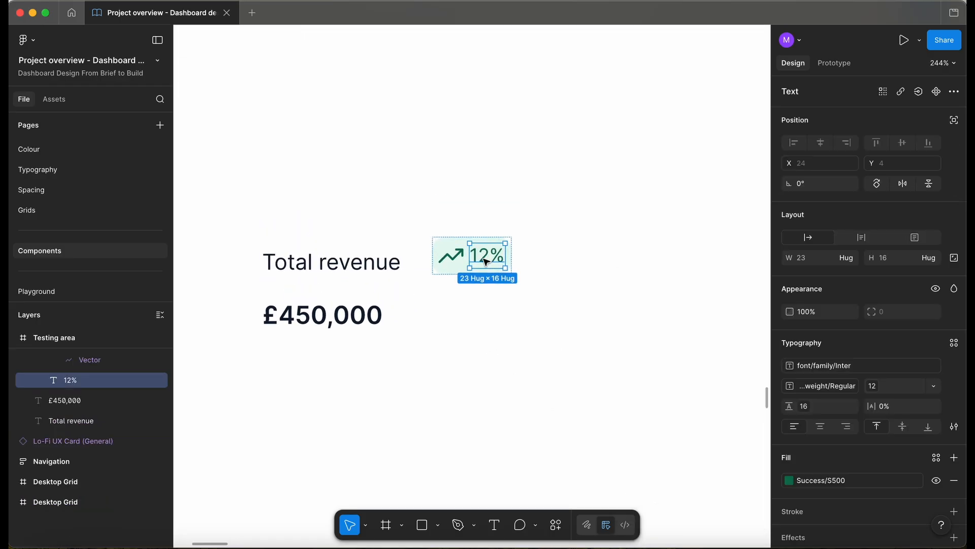
{"action": "left_click", "coordinate": [819, 391]}
{"action": "left_click", "coordinate": [874, 441]}
{"action": "left_click", "coordinate": [543, 379]}
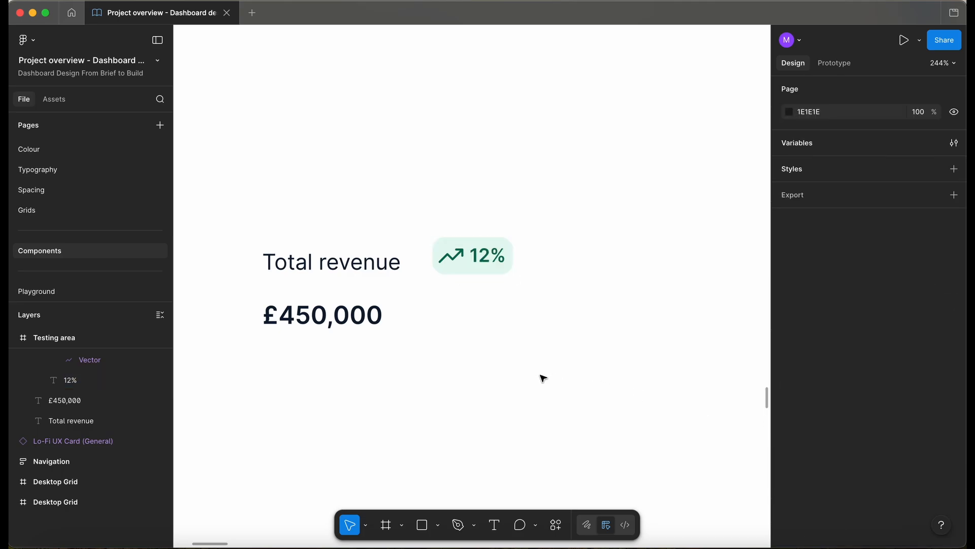
Wrap the Total revenue title, the £450,000 value and the green badge together in an auto layout frame.
{"action": "scroll", "coordinate": [543, 378], "scroll_direction": "down", "scroll_amount": 3}
{"action": "scroll", "coordinate": [540, 376], "scroll_direction": "down", "scroll_amount": 1}
{"action": "left_click_drag", "start_coordinate": [293, 177], "coordinate": [624, 366]}
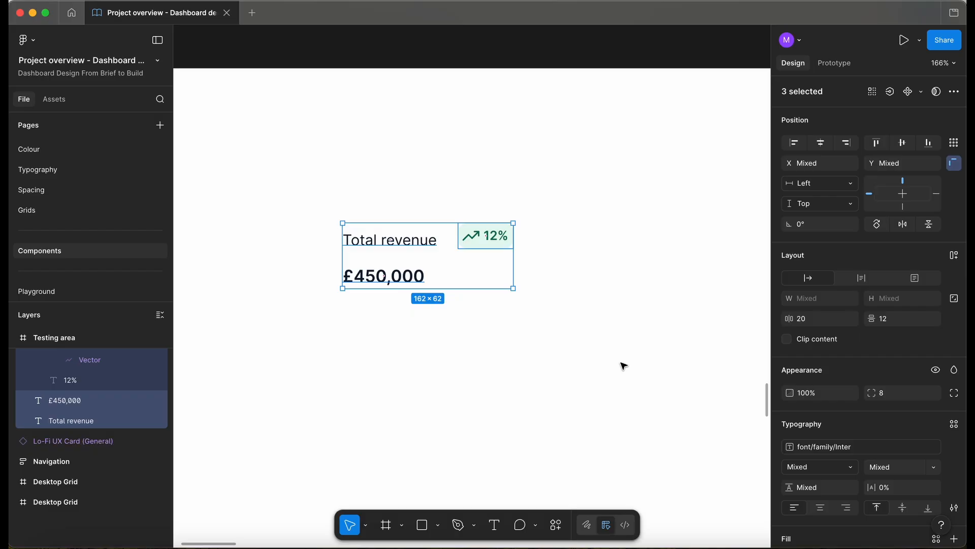
{"action": "key", "text": "shift+a"}
{"action": "scroll", "coordinate": [406, 257], "scroll_direction": "up", "scroll_amount": 4}
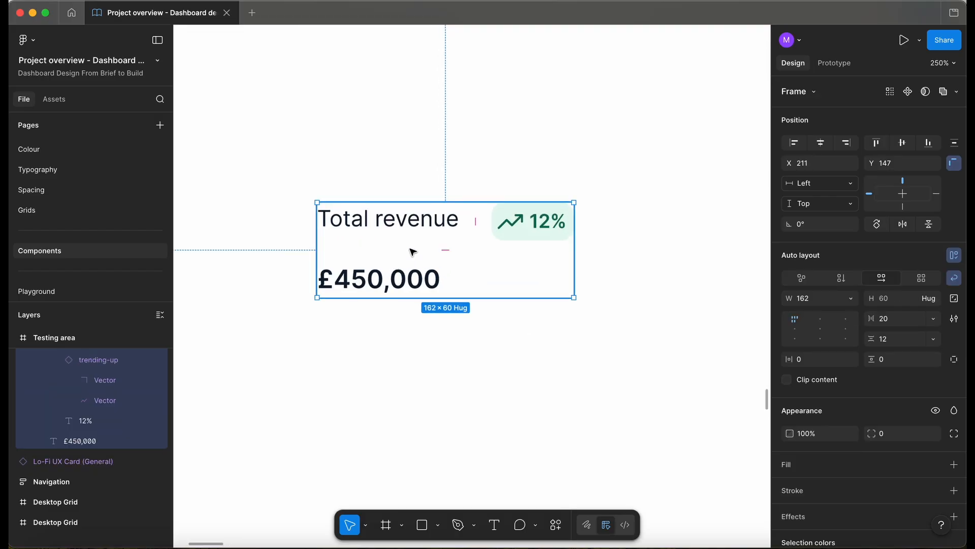
Nest the Total revenue title and the green badge in their own auto layout row inside the card frame.
{"action": "double_click", "coordinate": [437, 286]}
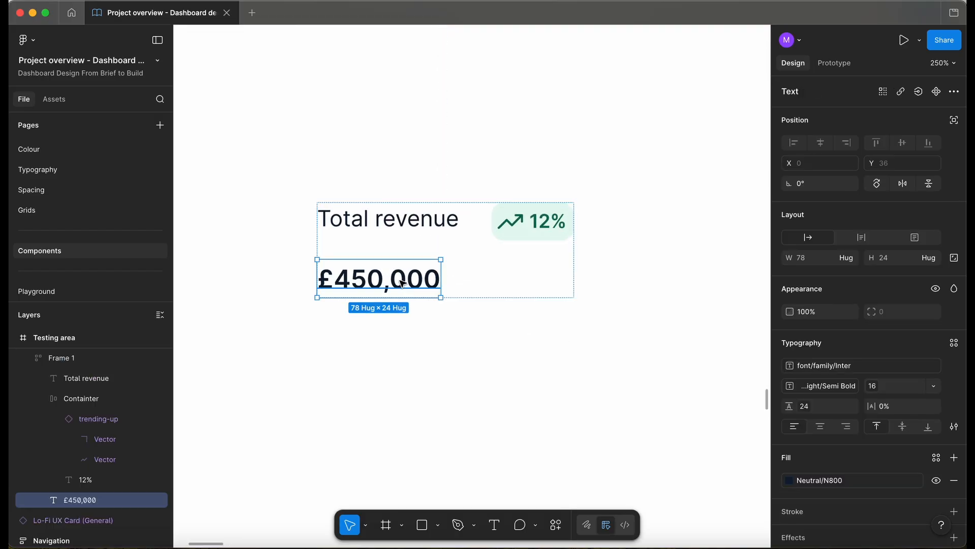
{"action": "left_click", "coordinate": [432, 223]}
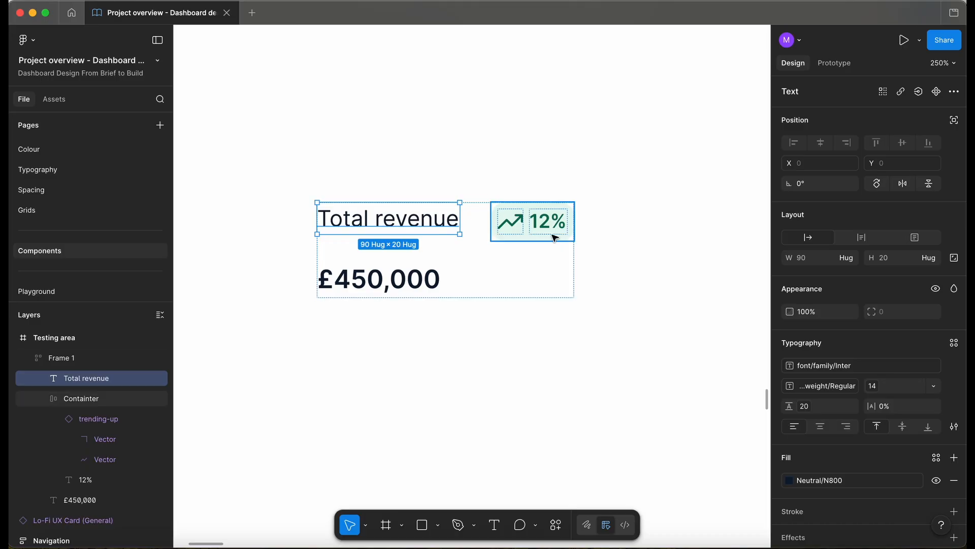
{"action": "left_click", "coordinate": [555, 238], "text": "shift"}
{"action": "key", "text": "shift+a"}
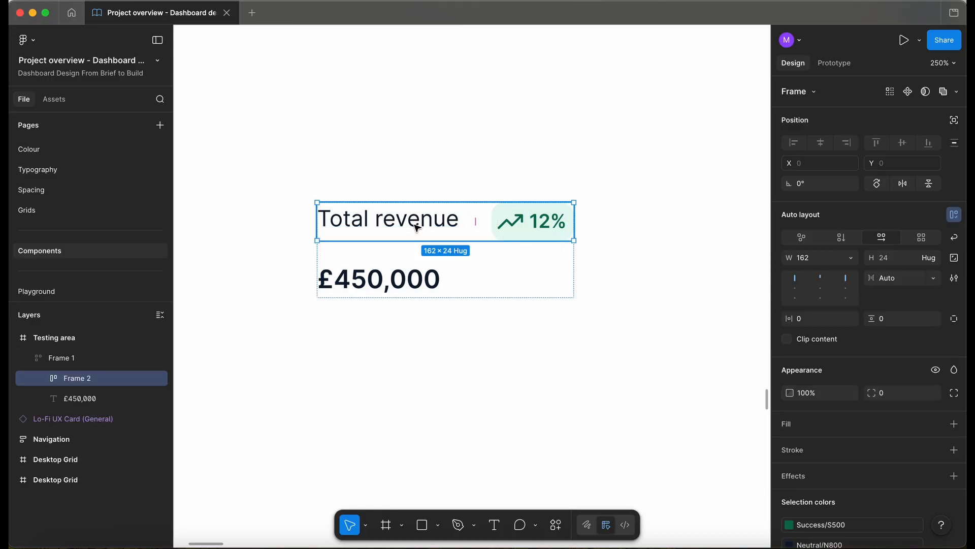
Apply the 16px spacing variable to the title row's horizontal gap and centre its items vertically.
{"action": "left_click", "coordinate": [933, 278]}
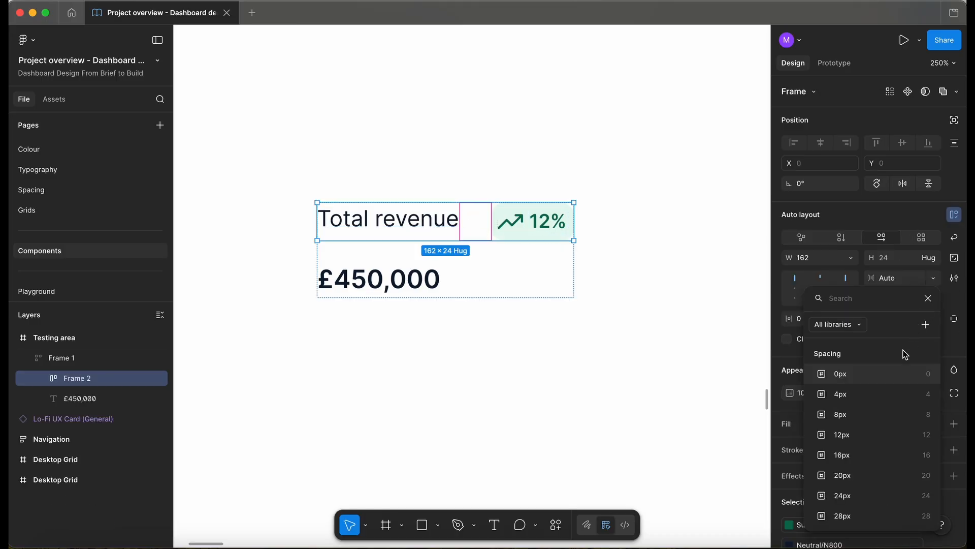
{"action": "left_click", "coordinate": [864, 452]}
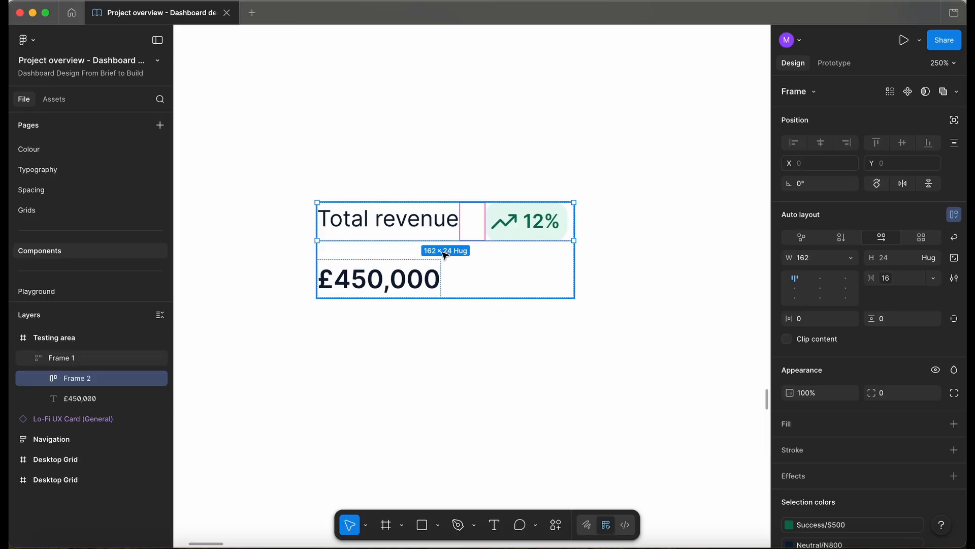
{"action": "key", "text": "alt+v"}
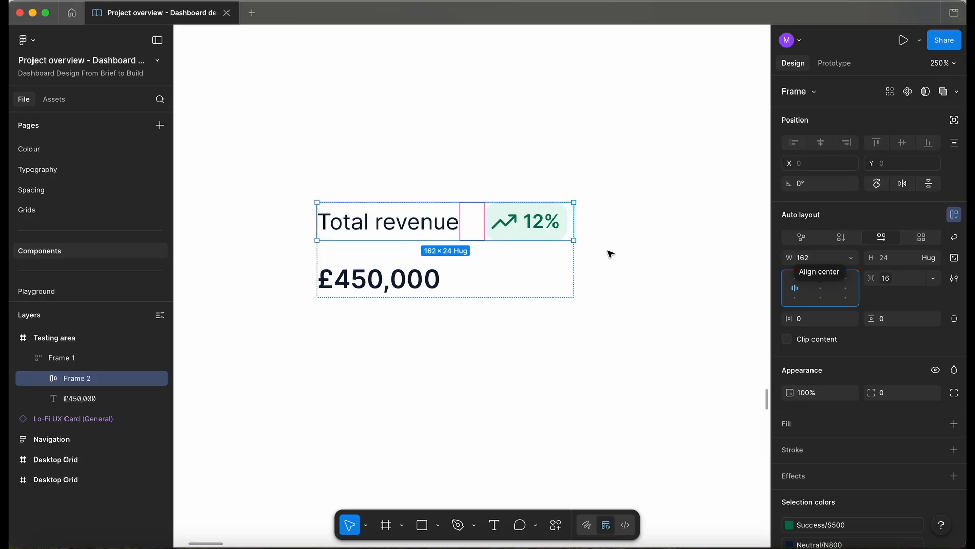
Set the outer card frame to vertical layout with an 8px gap and 0px horizontal and vertical padding.
{"action": "left_click", "coordinate": [446, 278]}
{"action": "left_click", "coordinate": [933, 339]}
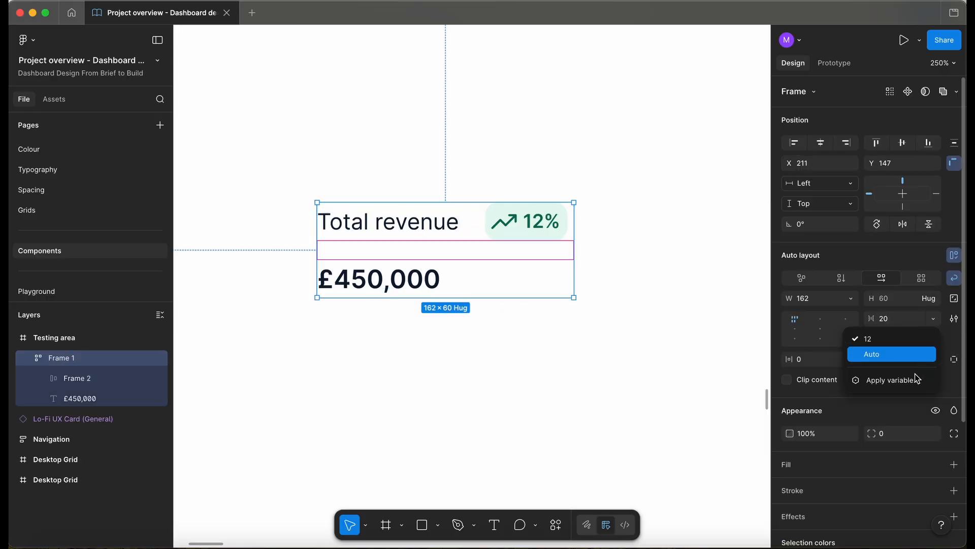
{"action": "left_click", "coordinate": [914, 380]}
{"action": "left_click", "coordinate": [851, 420]}
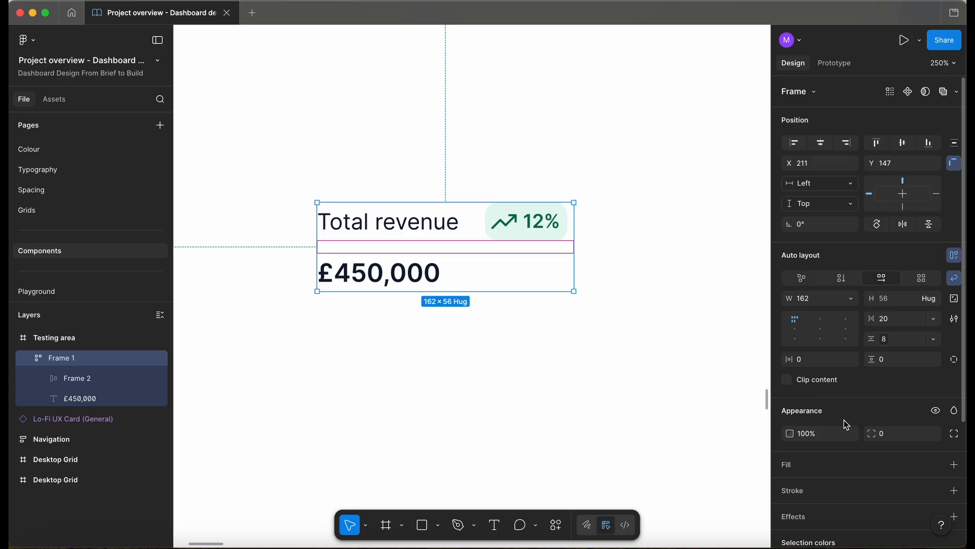
{"action": "left_click", "coordinate": [849, 359]}
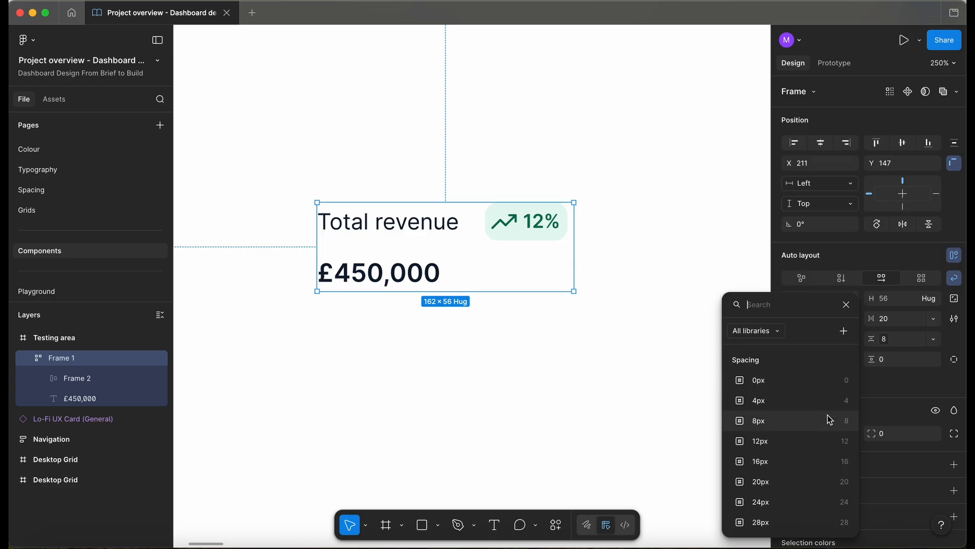
{"action": "left_click", "coordinate": [778, 387]}
{"action": "left_click", "coordinate": [934, 359]}
{"action": "left_click", "coordinate": [864, 386]}
{"action": "left_click", "coordinate": [841, 278]}
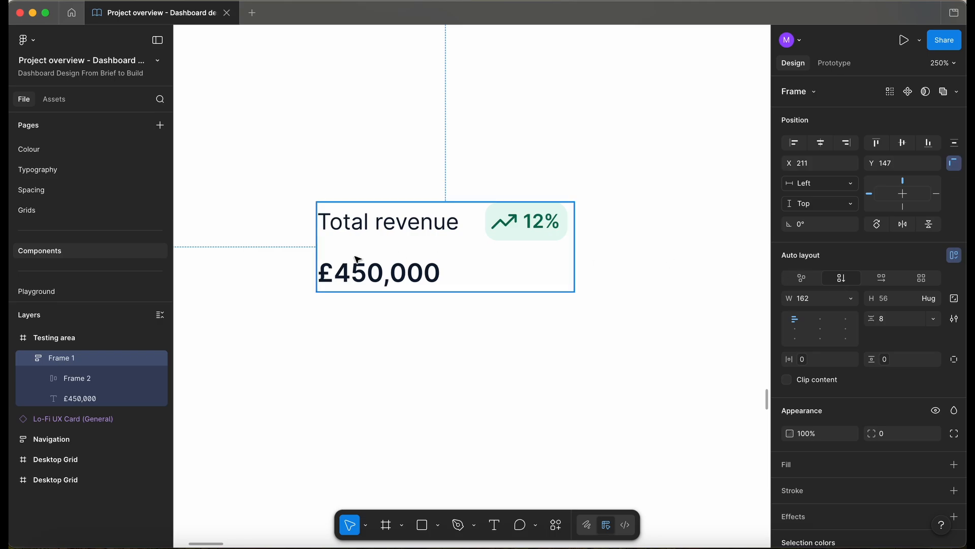
Make the widths of the card frame and its title row hug their contents.
{"action": "left_click", "coordinate": [491, 367]}
{"action": "left_click", "coordinate": [501, 239]}
{"action": "left_click", "coordinate": [500, 239]}
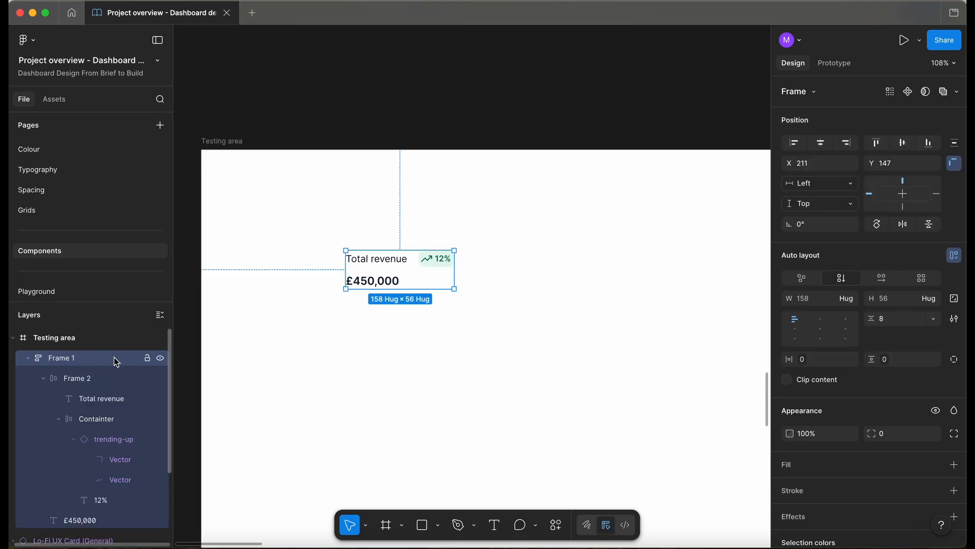
Rename the card frame TotalRevenue, its title row Container and the green badge Tag.
{"action": "double_click", "coordinate": [113, 358]}
{"action": "type", "text": "Tag"}
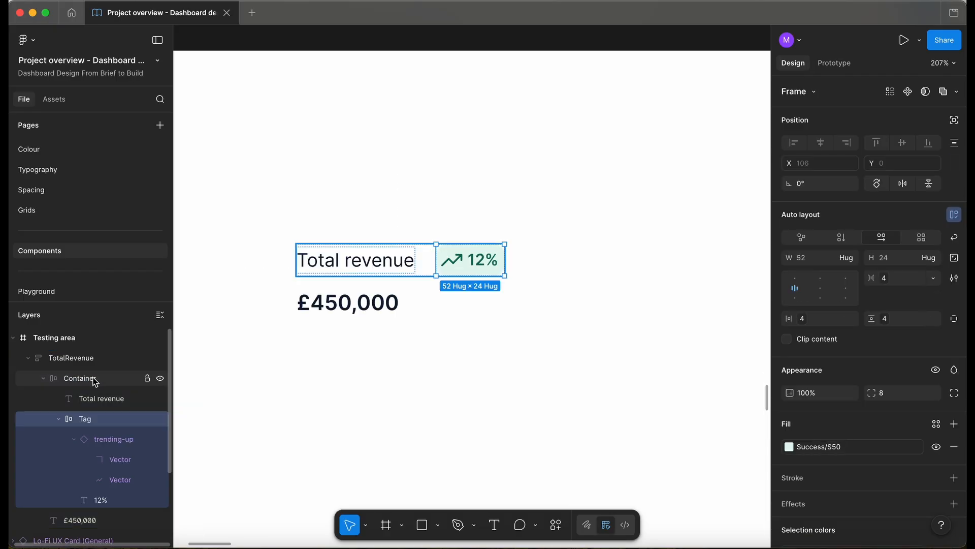
{"action": "left_click", "coordinate": [59, 418]}
{"action": "left_click", "coordinate": [96, 440]}
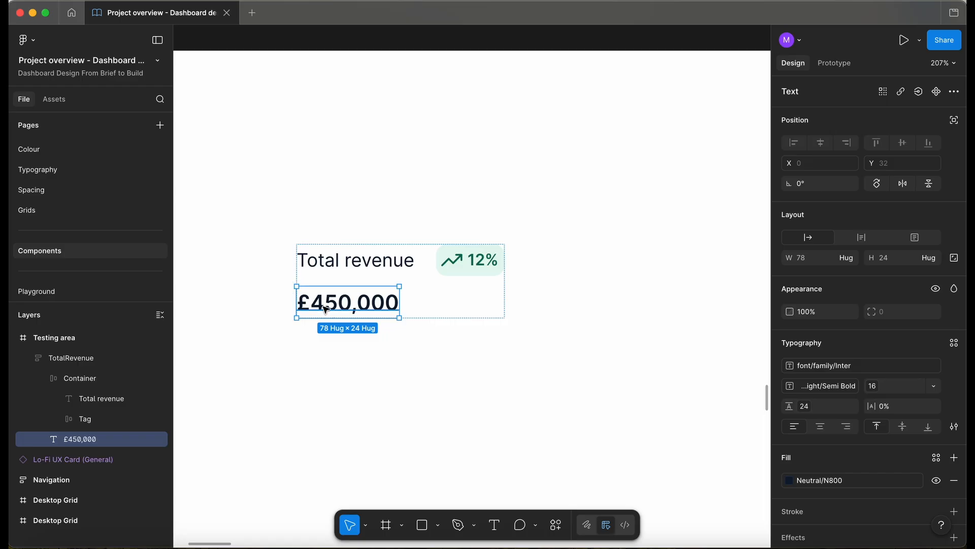
Duplicate the TotalRevenue card directly below the original in the testing area.
{"action": "left_click", "coordinate": [331, 370]}
{"action": "scroll", "coordinate": [330, 370], "scroll_direction": "down", "scroll_amount": 3}
{"action": "left_click", "coordinate": [340, 304]}
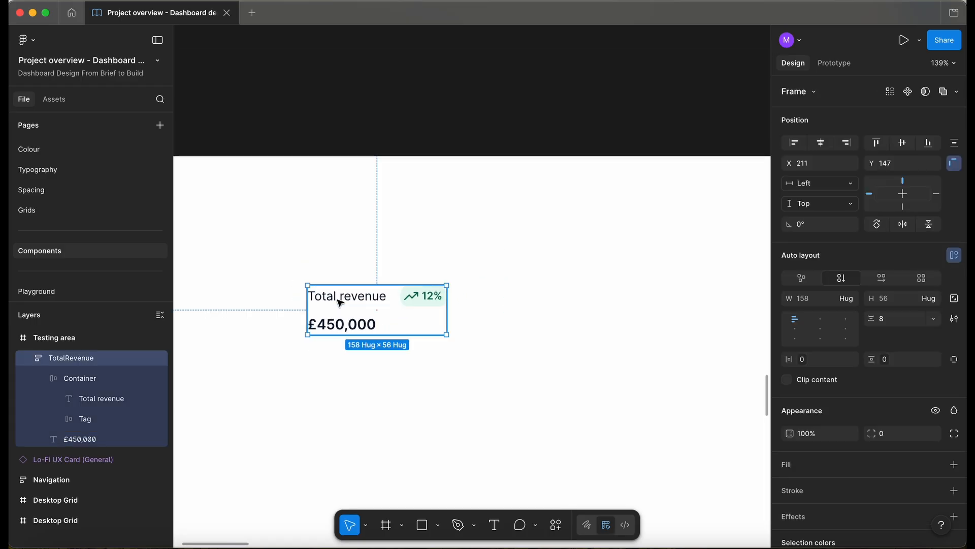
{"action": "scroll", "coordinate": [341, 303], "scroll_direction": "down", "scroll_amount": 3}
{"action": "left_click_drag", "start_coordinate": [349, 346], "coordinate": [348, 327]}
Check the content note for UI card 2 and change the copied card's title to "Total orders".
{"action": "scroll", "coordinate": [348, 328], "scroll_direction": "up", "scroll_amount": 6}
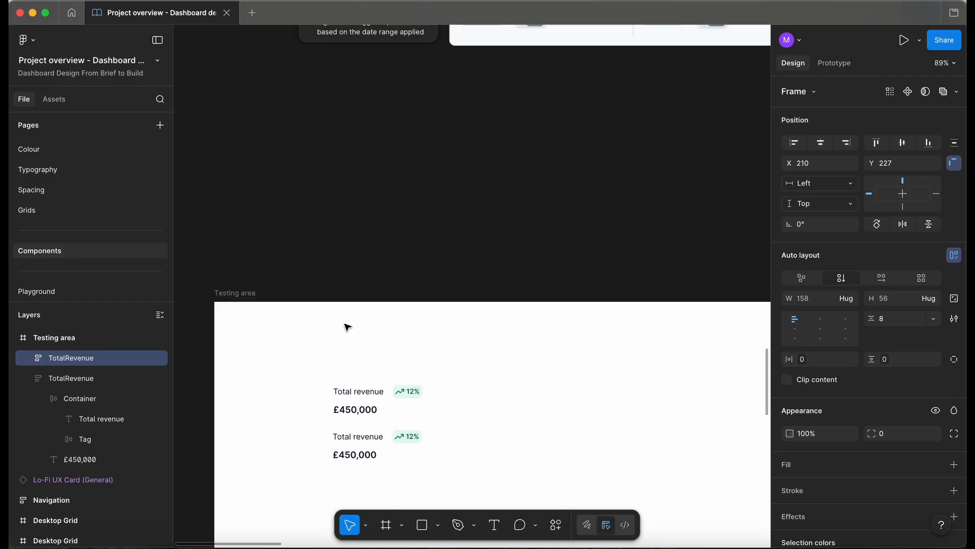
{"action": "scroll", "coordinate": [348, 327], "scroll_direction": "up", "scroll_amount": 2}
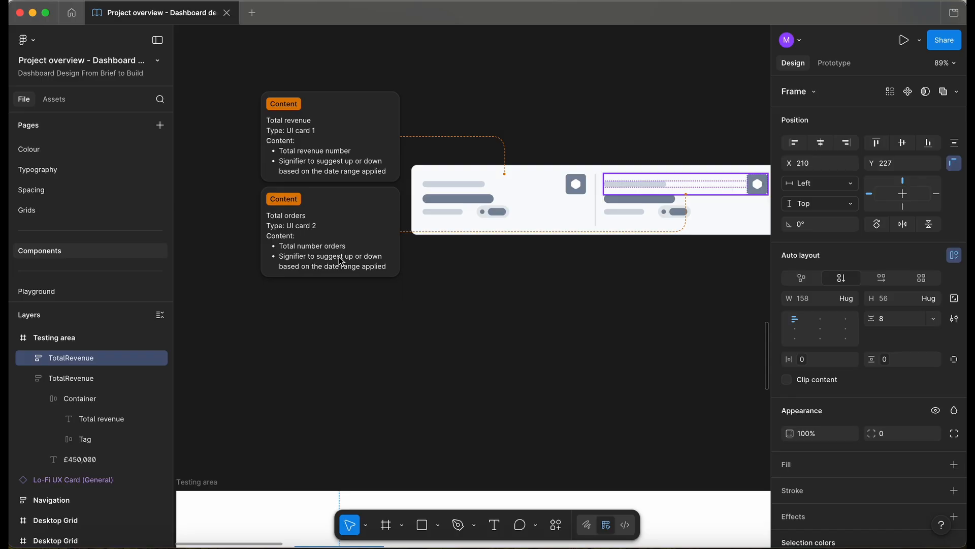
{"action": "scroll", "coordinate": [318, 323], "scroll_direction": "down", "scroll_amount": 10}
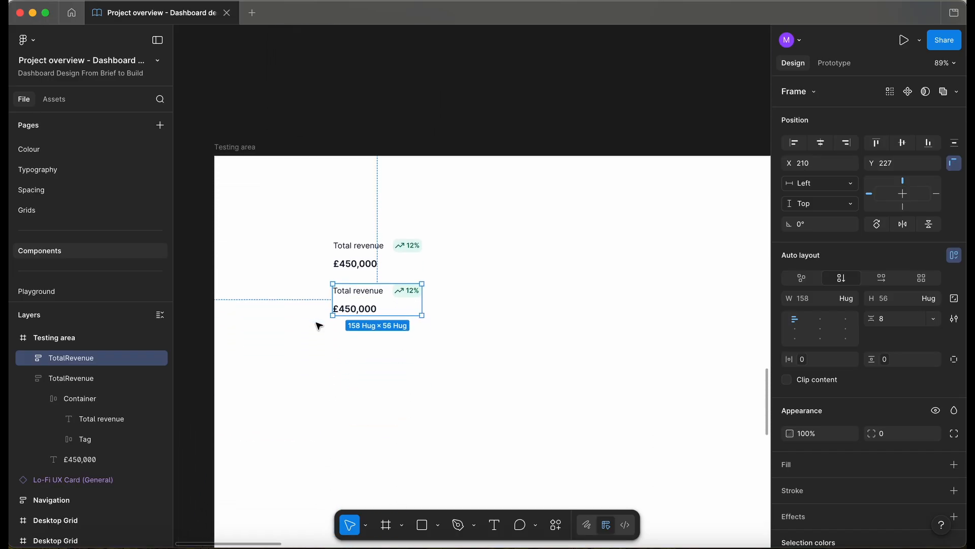
{"action": "scroll", "coordinate": [356, 309], "scroll_direction": "up", "scroll_amount": 3}
{"action": "double_click", "coordinate": [344, 265]}
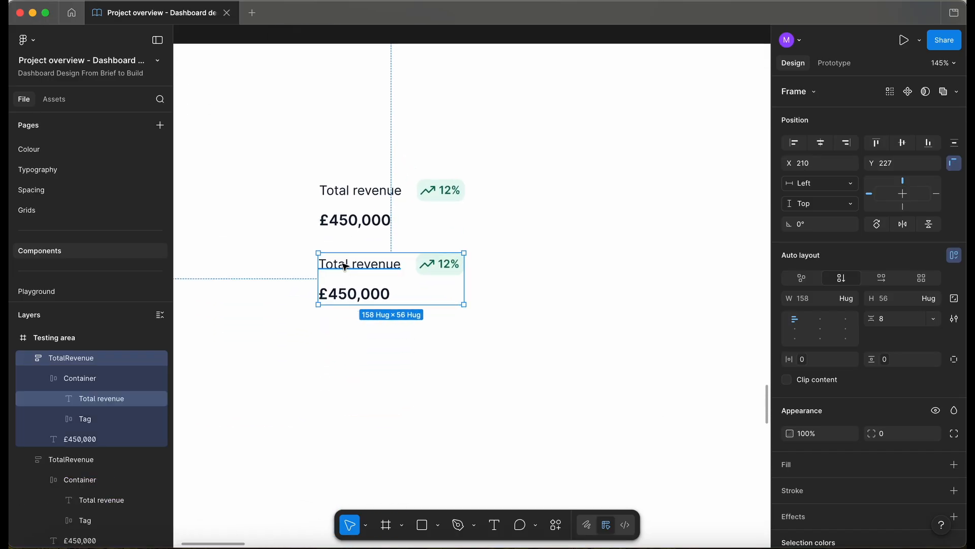
{"action": "double_click", "coordinate": [377, 263]}
{"action": "type", "text": "orders"}
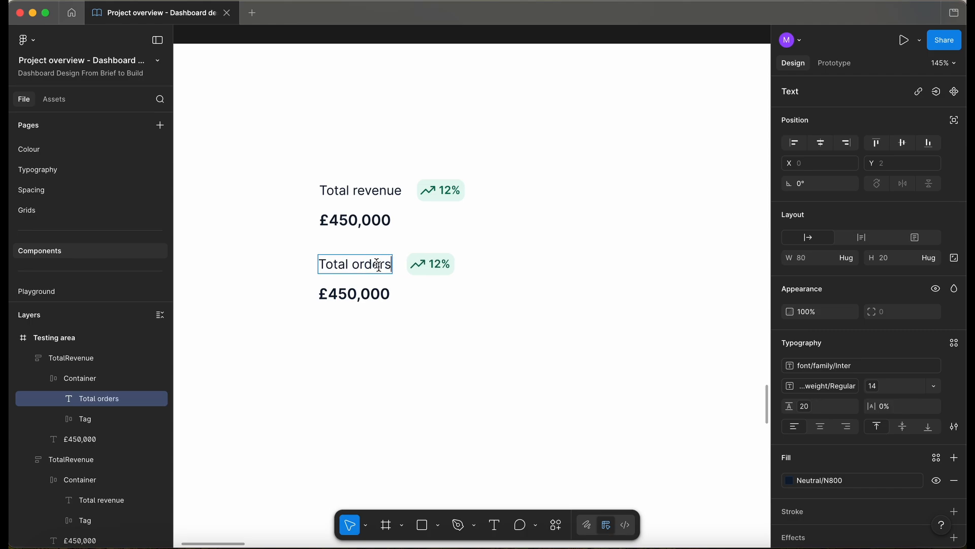
{"action": "key", "text": "Escape"}
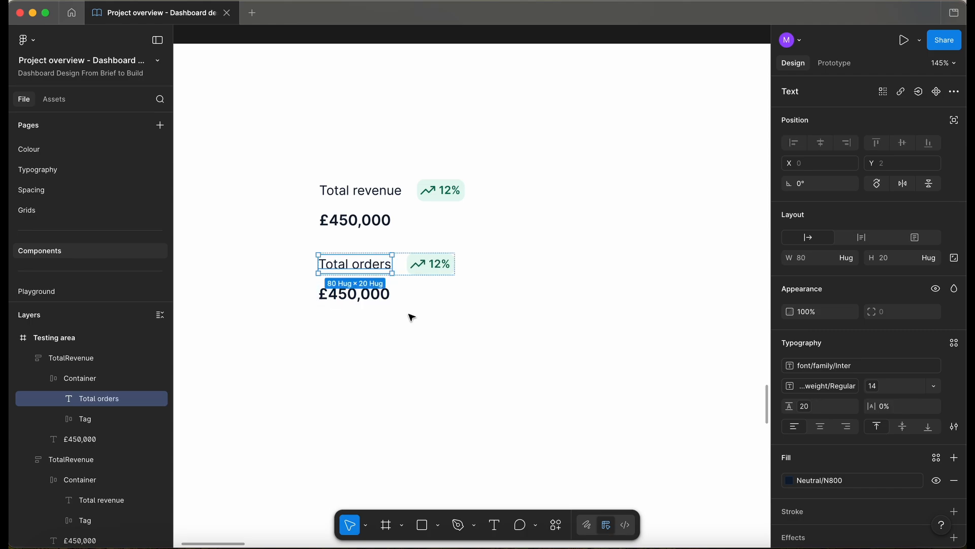
Replace the Total orders card's amount with 2568.
{"action": "double_click", "coordinate": [385, 293]}
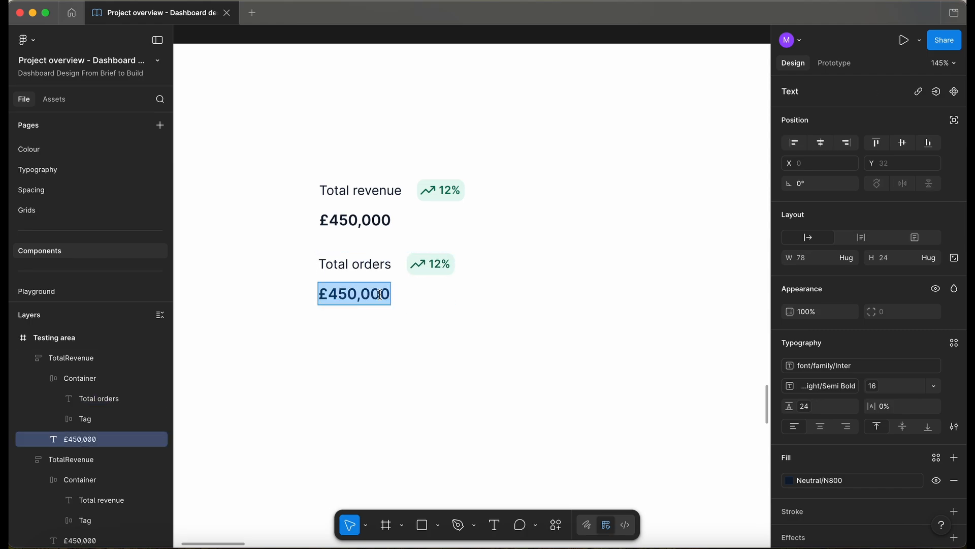
{"action": "type", "text": "2568"}
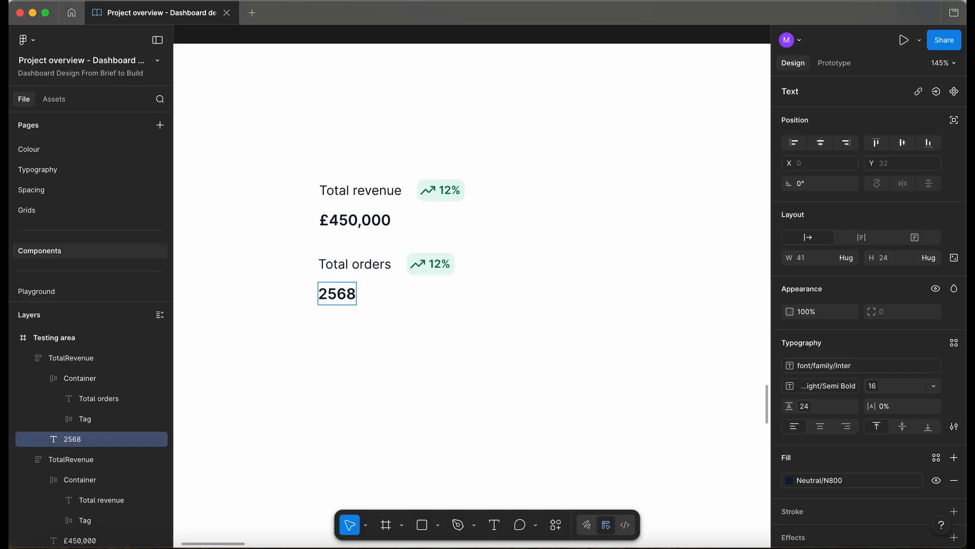
{"action": "key", "text": "Escape"}
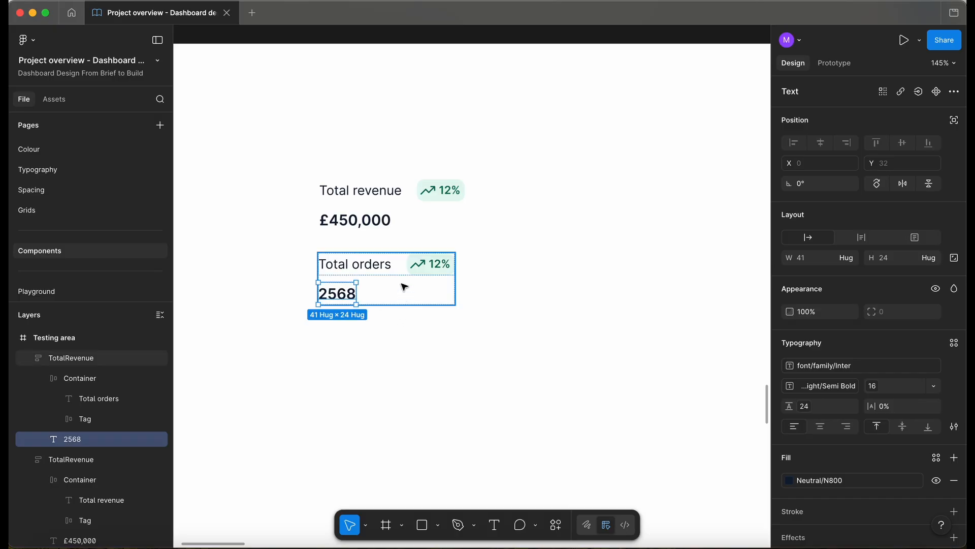
Swap the icon in the Total orders tag for the trending-down icon.
{"action": "double_click", "coordinate": [422, 268]}
{"action": "double_click", "coordinate": [421, 268]}
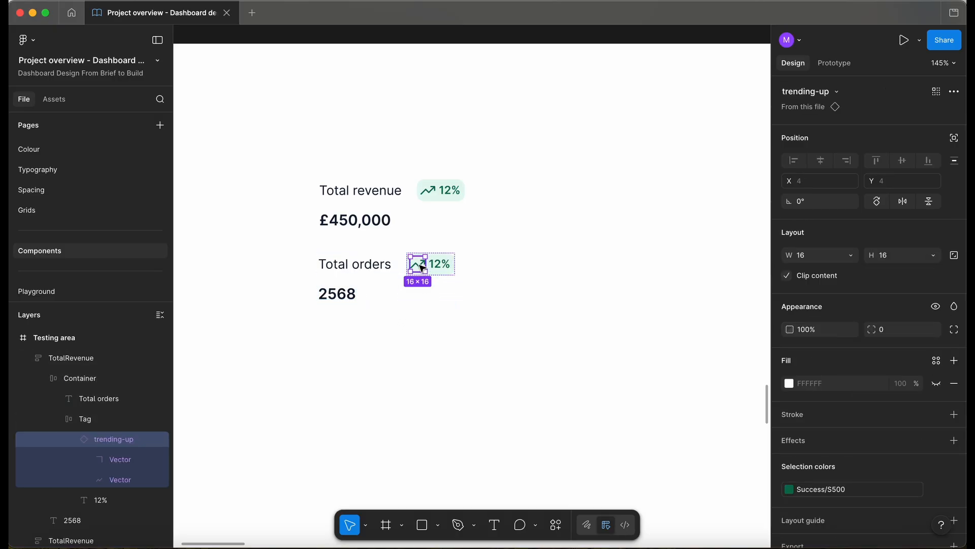
{"action": "left_click", "coordinate": [836, 93]}
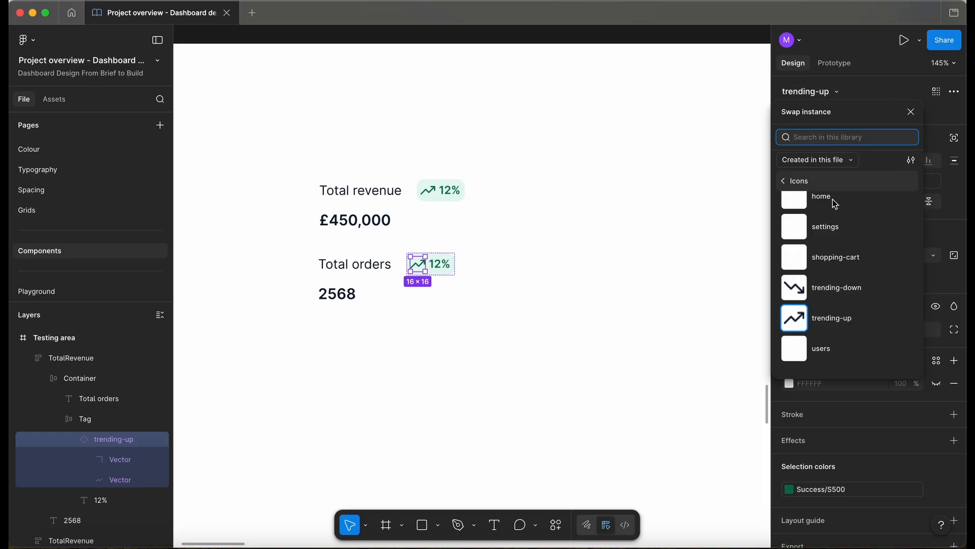
{"action": "left_click", "coordinate": [838, 288]}
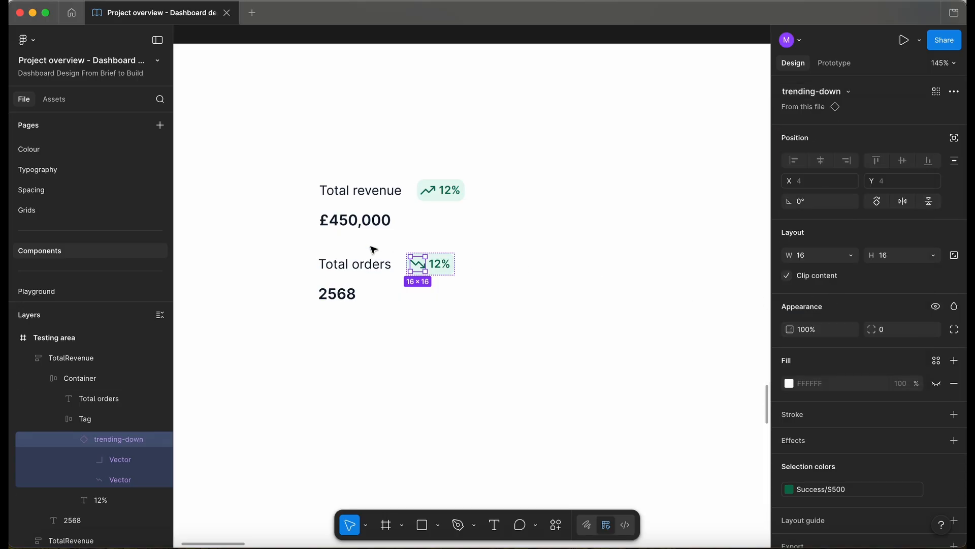
Change the percentage text in the Total orders tag to 20%.
{"action": "scroll", "coordinate": [374, 250], "scroll_direction": "up", "scroll_amount": 3}
{"action": "double_click", "coordinate": [474, 275]}
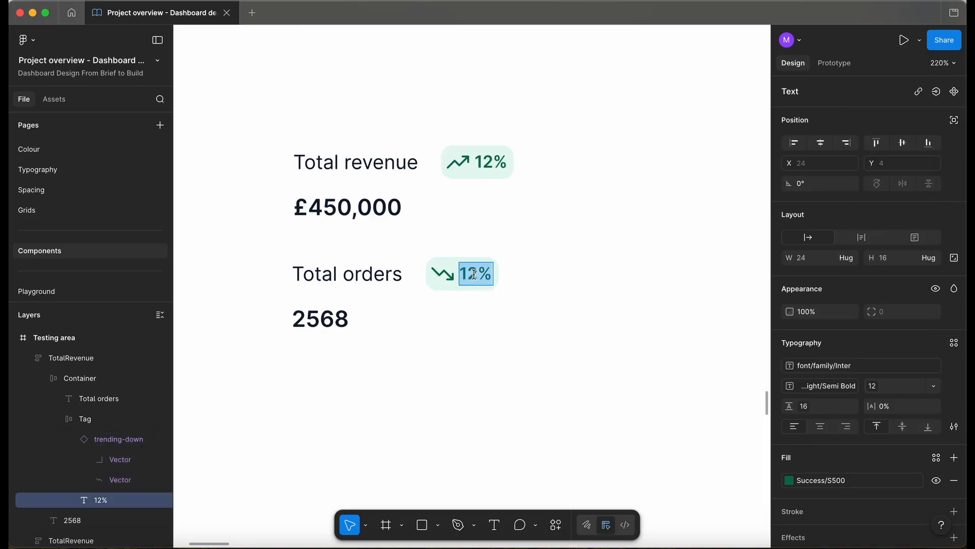
{"action": "left_click", "coordinate": [478, 274]}
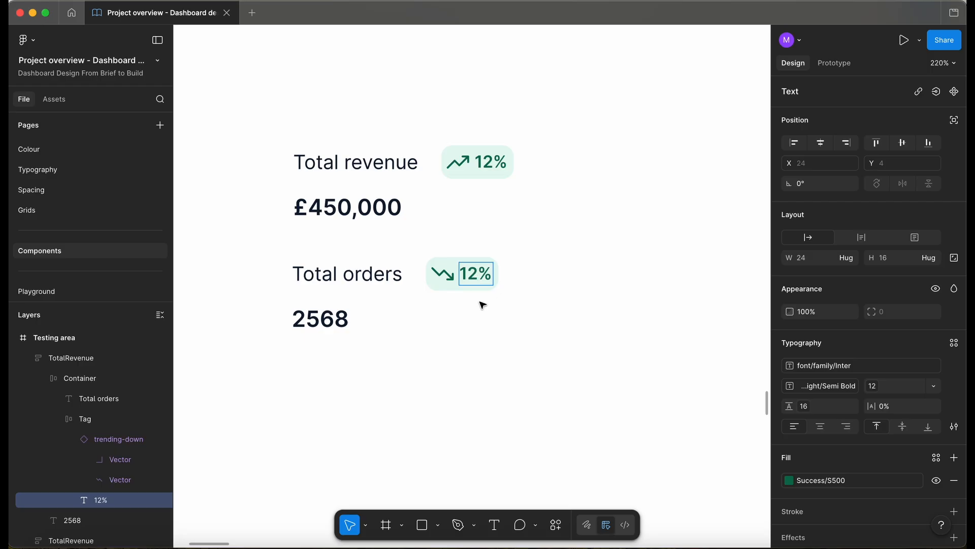
{"action": "key", "text": "BackSpace"}
{"action": "key", "text": "BackSpace"}
{"action": "type", "text": "20"}
{"action": "key", "text": "Escape"}
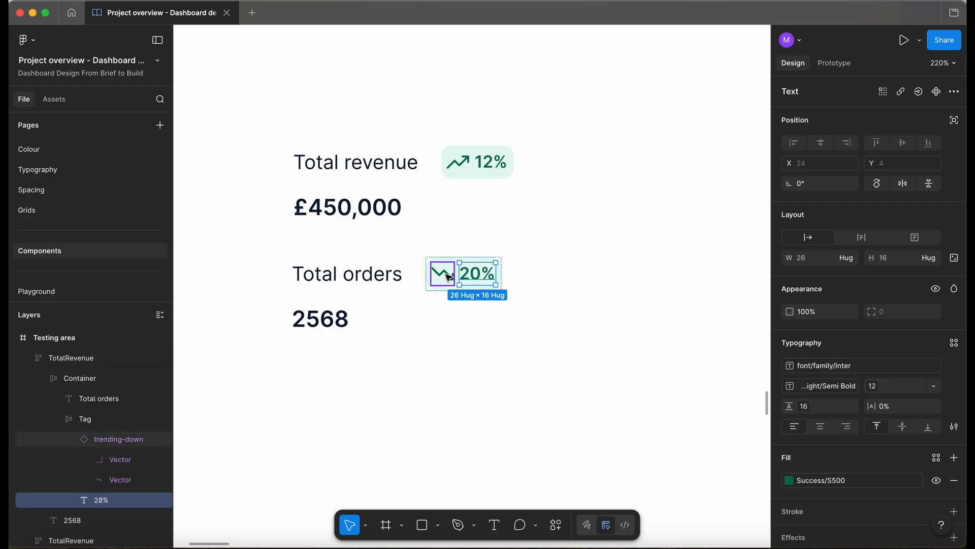
{"action": "left_click", "coordinate": [433, 284]}
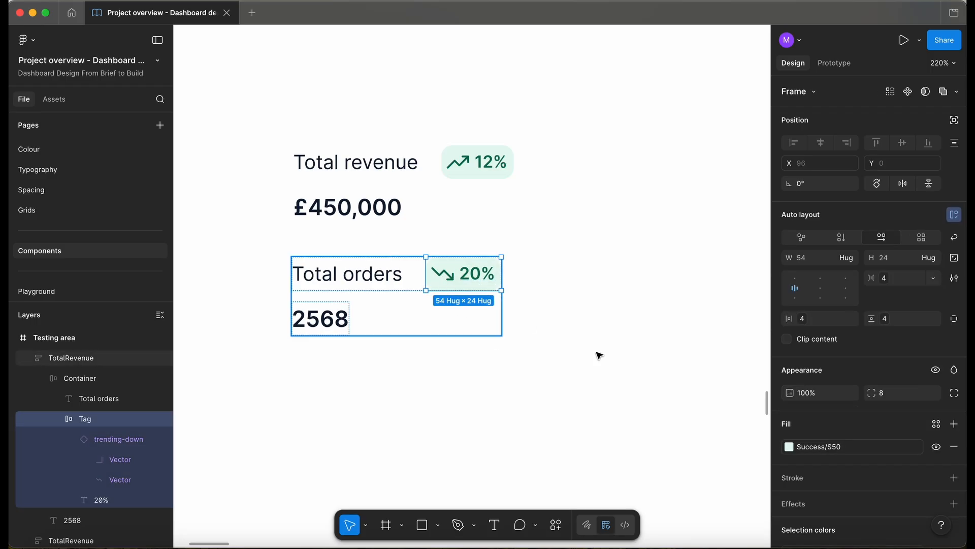
Change the background fill of the Total orders tag to the Error/E50 colour variable.
{"action": "left_click", "coordinate": [826, 449]}
{"action": "type", "text": "err"}
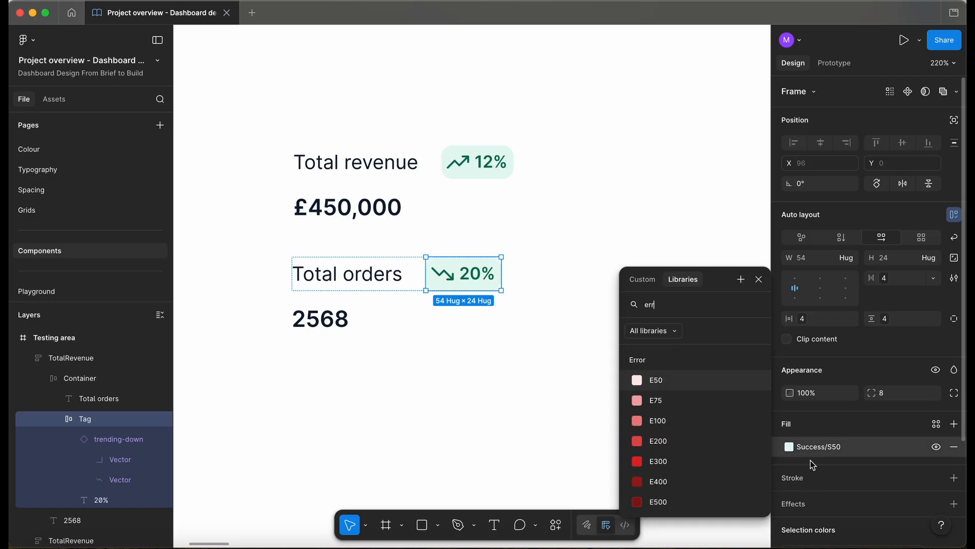
{"action": "left_click", "coordinate": [676, 380]}
Recolour the trending-down icon and percentage text in the Total orders tag to Error/E500.
{"action": "left_click", "coordinate": [443, 274]}
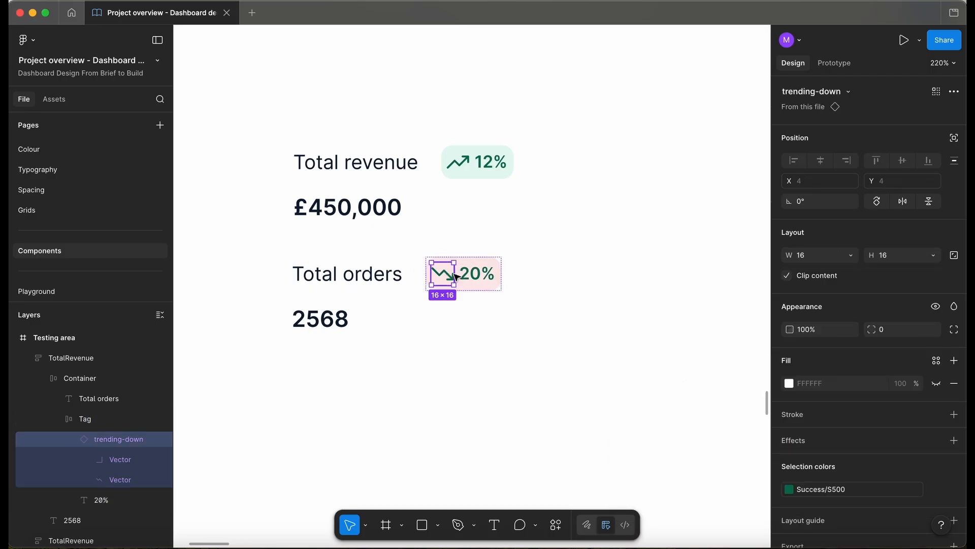
{"action": "left_click", "coordinate": [478, 275], "text": "shift"}
{"action": "scroll", "coordinate": [850, 470], "scroll_direction": "down", "scroll_amount": 5}
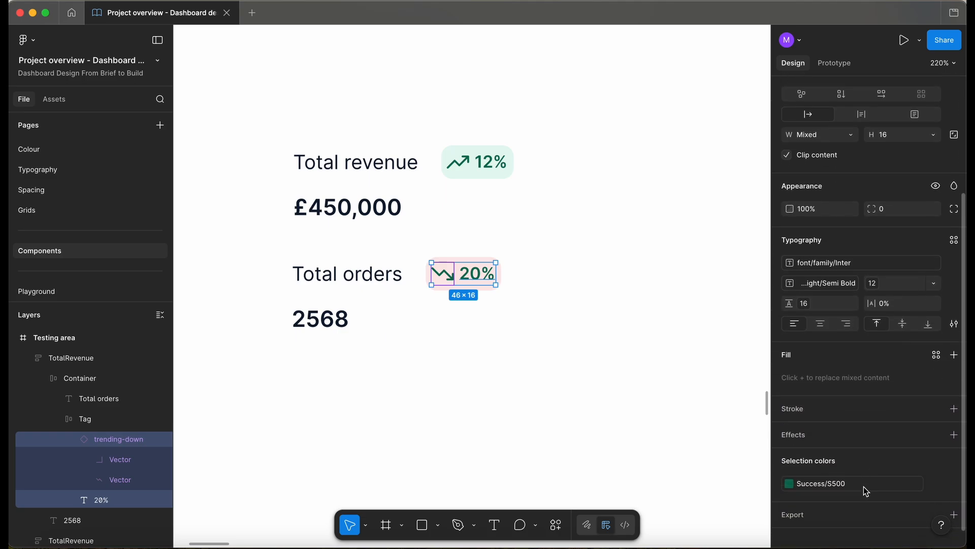
{"action": "left_click", "coordinate": [834, 475]}
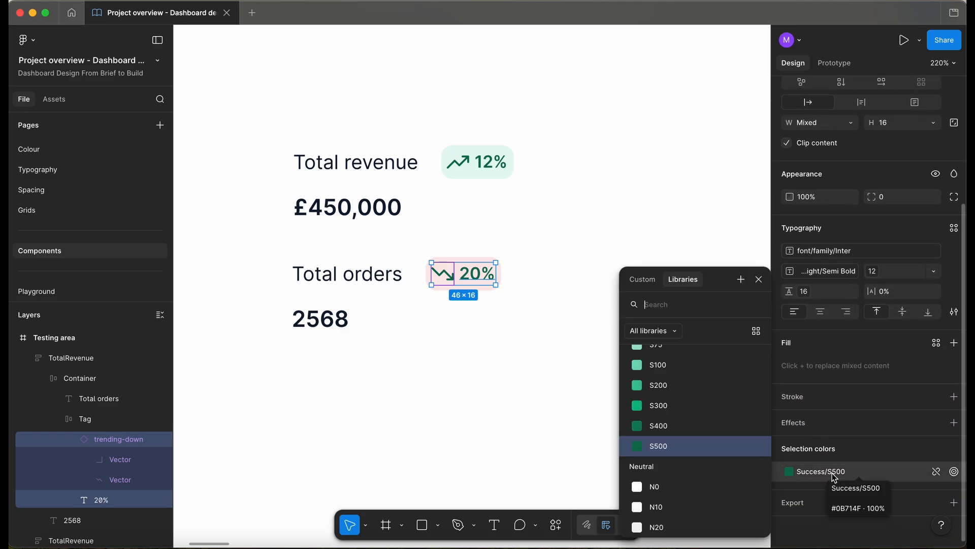
{"action": "type", "text": "err"}
{"action": "left_click", "coordinate": [670, 494]}
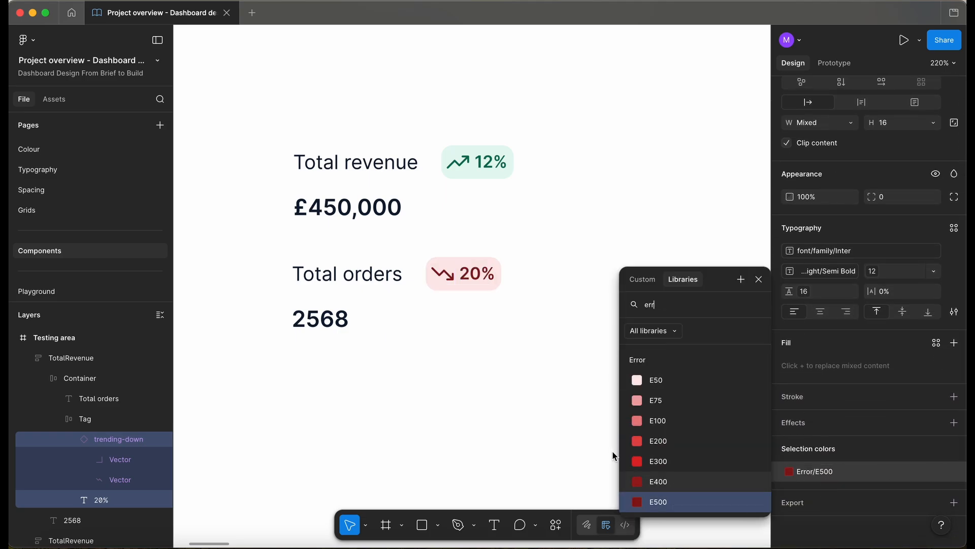
{"action": "left_click", "coordinate": [472, 362]}
Duplicate the Total orders card directly below the original and check the content note for UI card 3.
{"action": "scroll", "coordinate": [473, 362], "scroll_direction": "down", "scroll_amount": 2}
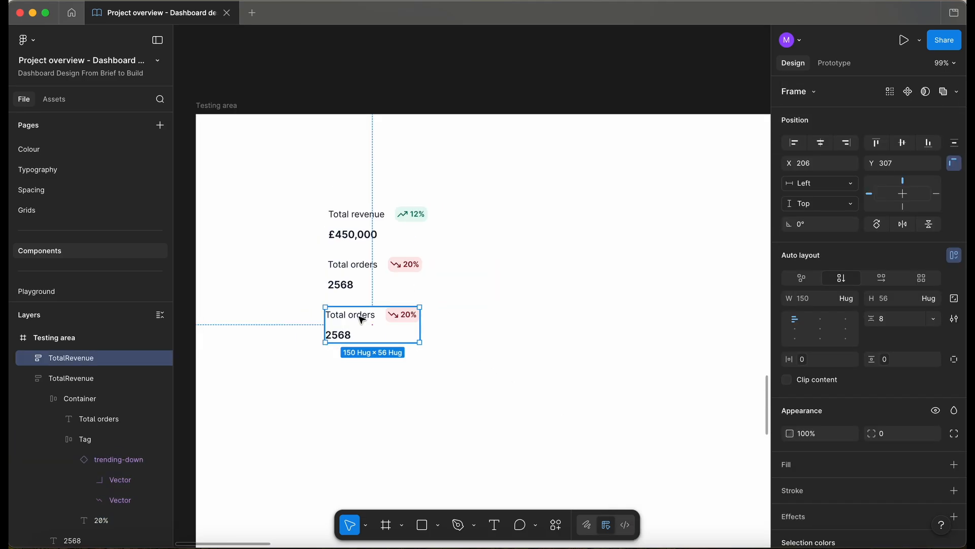
{"action": "scroll", "coordinate": [465, 319], "scroll_direction": "up", "scroll_amount": 15}
{"action": "scroll", "coordinate": [466, 318], "scroll_direction": "right", "scroll_amount": 8}
{"action": "scroll", "coordinate": [466, 319], "scroll_direction": "up", "scroll_amount": 4}
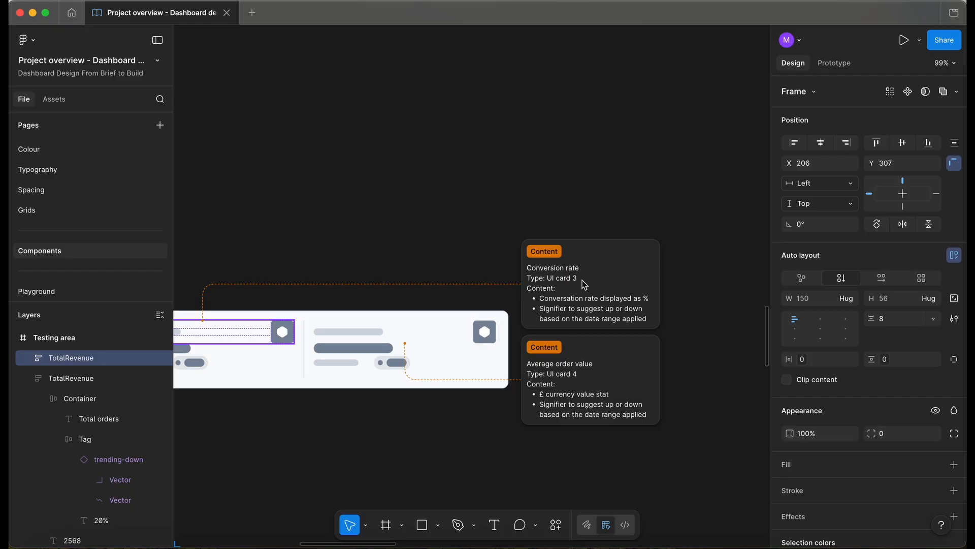
{"action": "scroll", "coordinate": [584, 285], "scroll_direction": "down", "scroll_amount": 15}
{"action": "scroll", "coordinate": [584, 284], "scroll_direction": "left", "scroll_amount": 5}
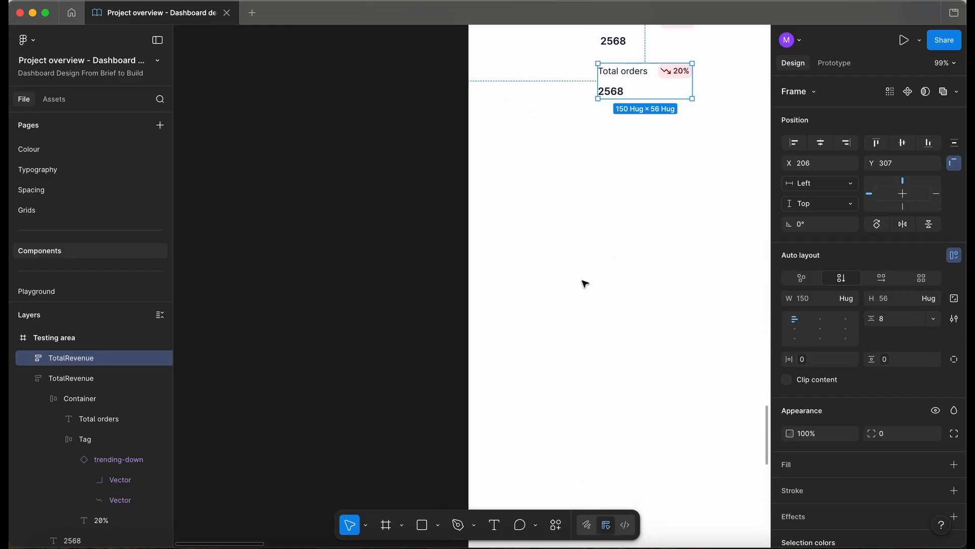
{"action": "scroll", "coordinate": [583, 282], "scroll_direction": "right", "scroll_amount": 4}
{"action": "scroll", "coordinate": [582, 283], "scroll_direction": "up", "scroll_amount": 3}
{"action": "scroll", "coordinate": [446, 206], "scroll_direction": "up", "scroll_amount": 5}
Change the title of the copied third card to "Conversion rate".
{"action": "double_click", "coordinate": [435, 205]}
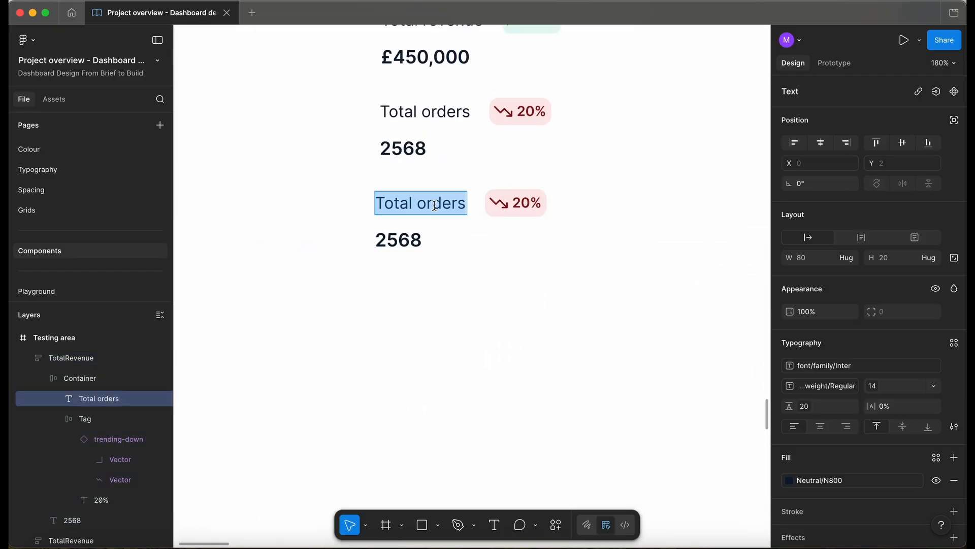
{"action": "type", "text": "Conversio"}
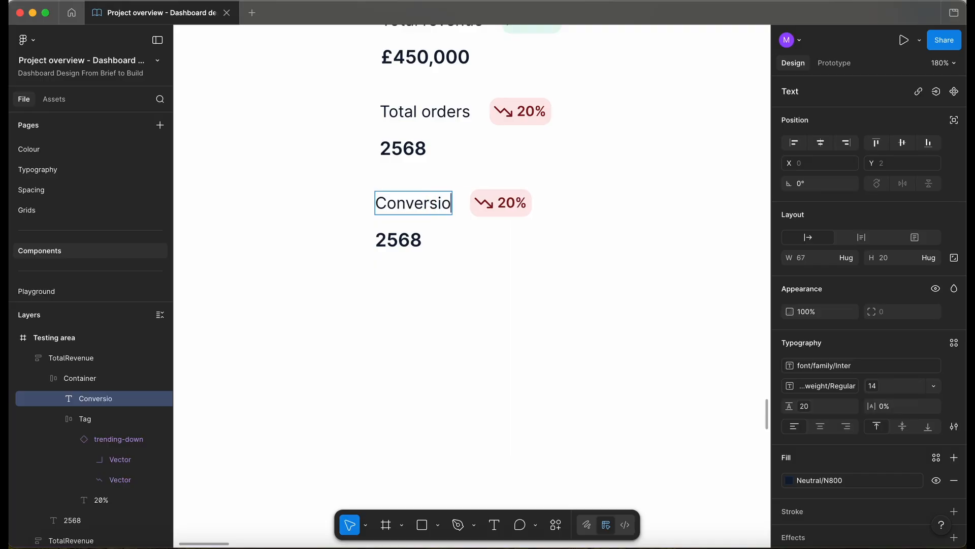
{"action": "type", "text": "n rate"}
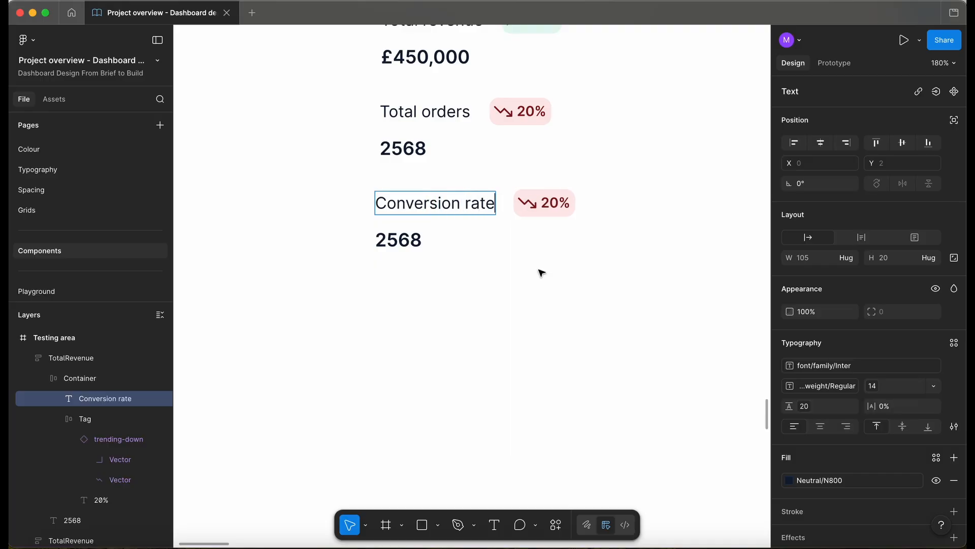
{"action": "key", "text": "Escape"}
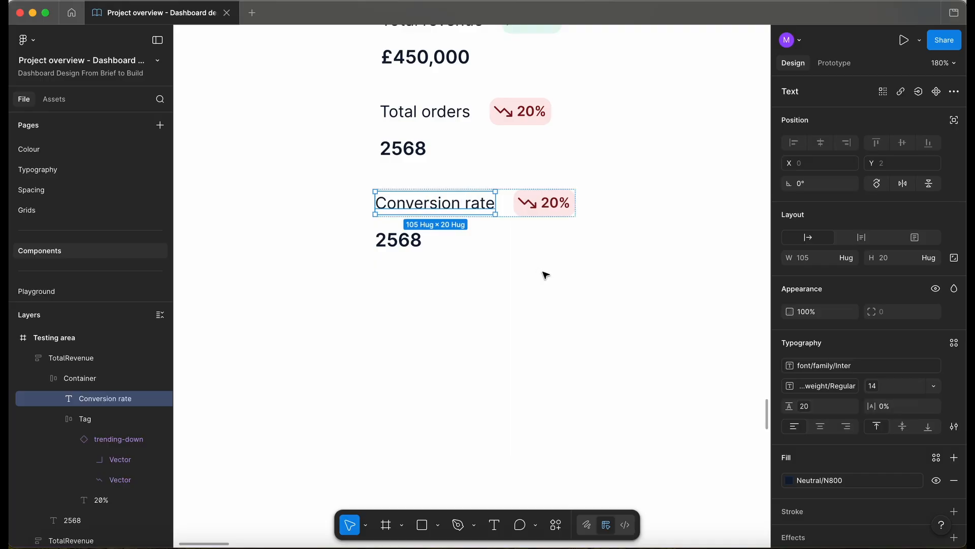
Replace the Conversion rate card's value with 48.8%.
{"action": "double_click", "coordinate": [407, 243]}
{"action": "scroll", "coordinate": [406, 241], "scroll_direction": "right", "scroll_amount": 3}
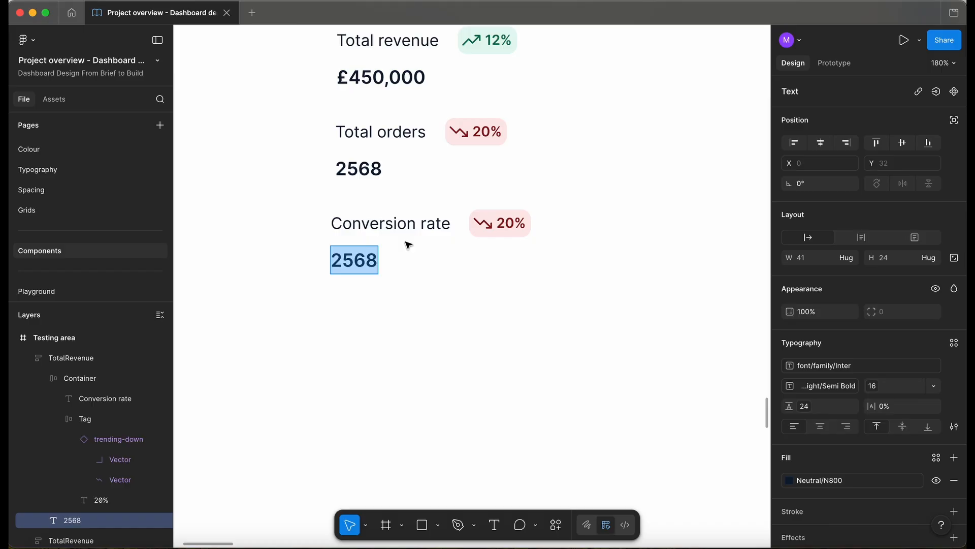
{"action": "type", "text": "48"}
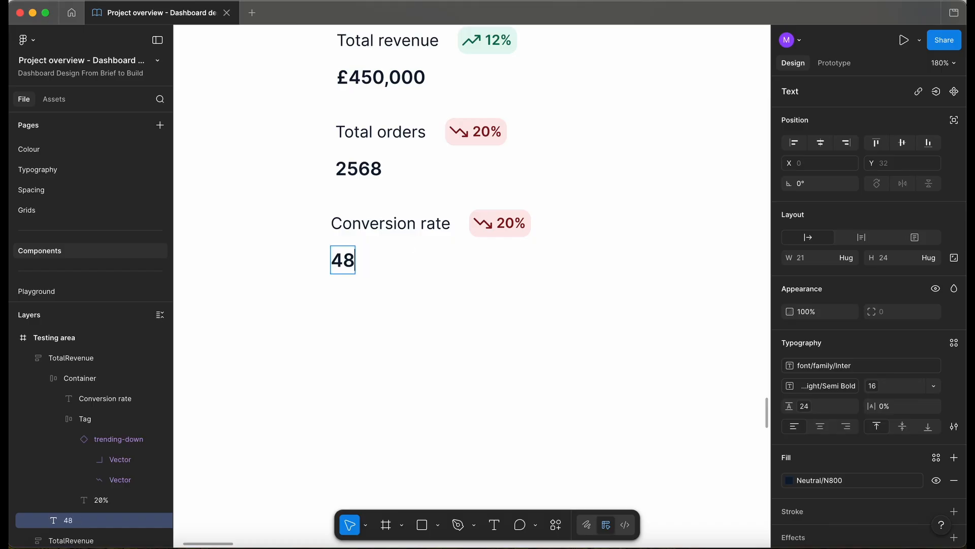
{"action": "type", "text": ".8%"}
Replace the Conversion rate card's tag with a copy of the green Total revenue tag and set its percentage to 30%.
{"action": "left_click", "coordinate": [511, 222]}
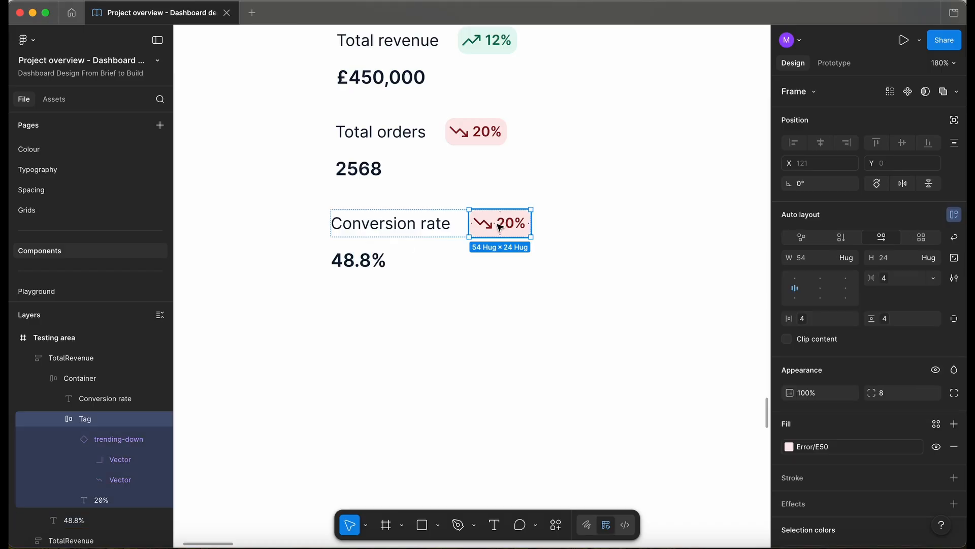
{"action": "left_click", "coordinate": [490, 51]}
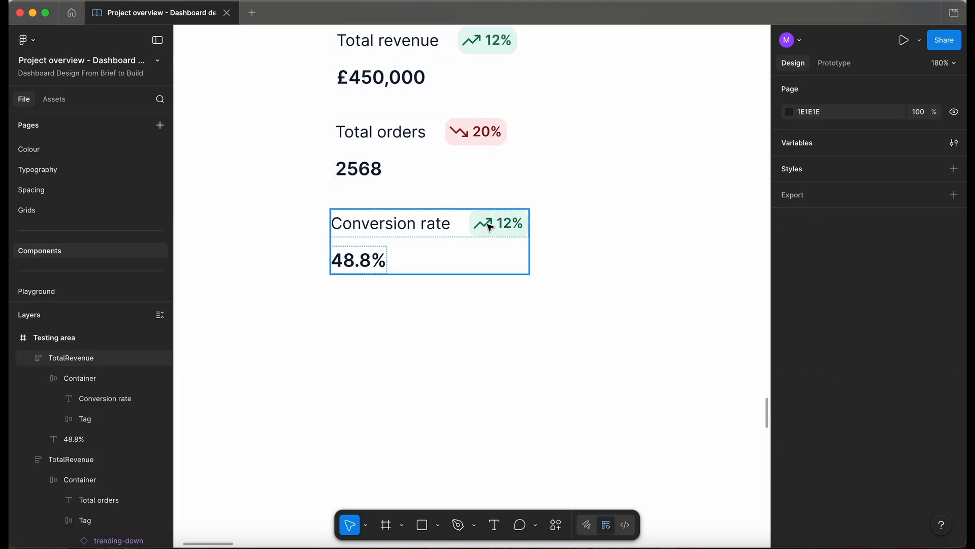
{"action": "double_click", "coordinate": [489, 226]}
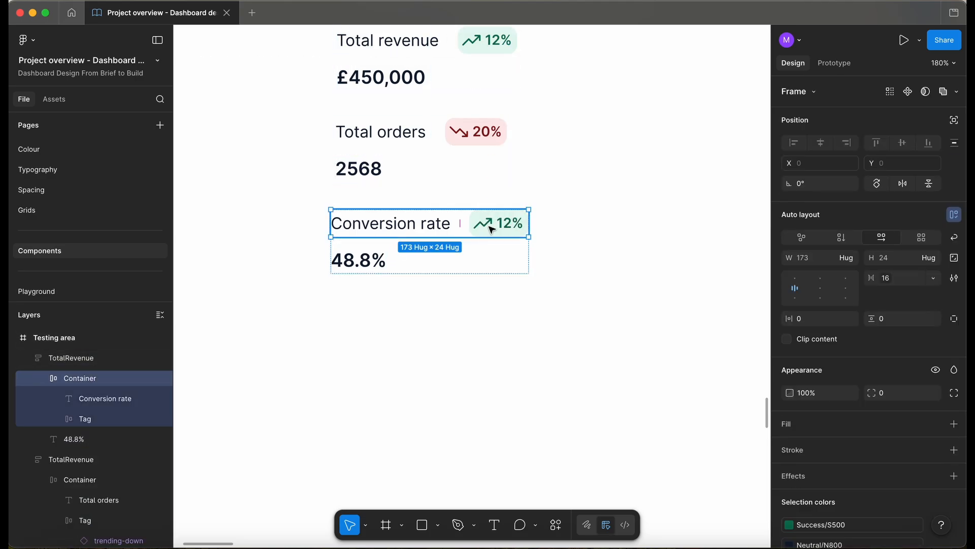
{"action": "double_click", "coordinate": [500, 224]}
{"action": "type", "text": "30%"}
{"action": "left_click", "coordinate": [413, 311]}
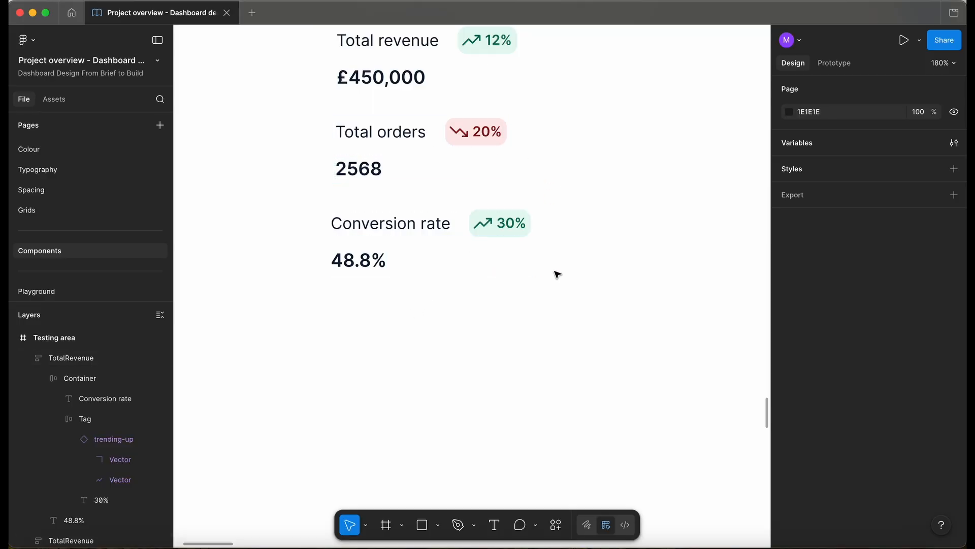
Check the content note for UI card 4 for the title and content the next card needs.
{"action": "scroll", "coordinate": [426, 226], "scroll_direction": "down", "scroll_amount": 10}
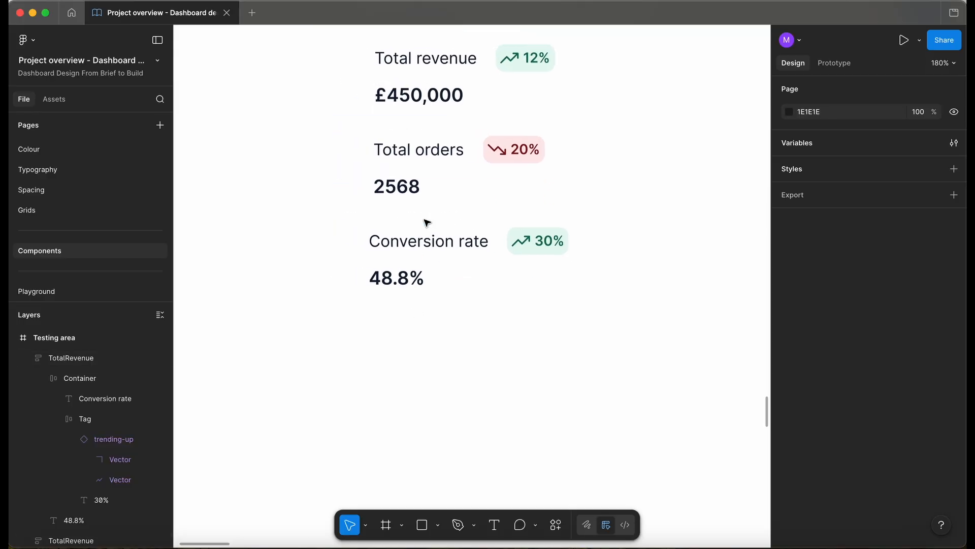
{"action": "scroll", "coordinate": [426, 229], "scroll_direction": "right", "scroll_amount": 6}
{"action": "scroll", "coordinate": [425, 228], "scroll_direction": "left", "scroll_amount": 6}
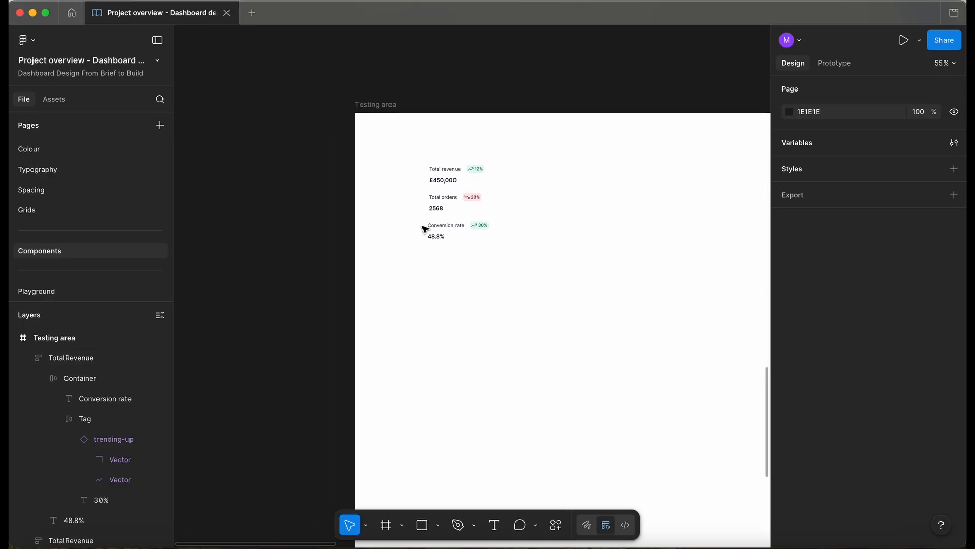
{"action": "scroll", "coordinate": [425, 229], "scroll_direction": "down", "scroll_amount": 1}
{"action": "scroll", "coordinate": [429, 202], "scroll_direction": "up", "scroll_amount": 10}
{"action": "left_click", "coordinate": [417, 209]}
{"action": "scroll", "coordinate": [417, 208], "scroll_direction": "down", "scroll_amount": 5}
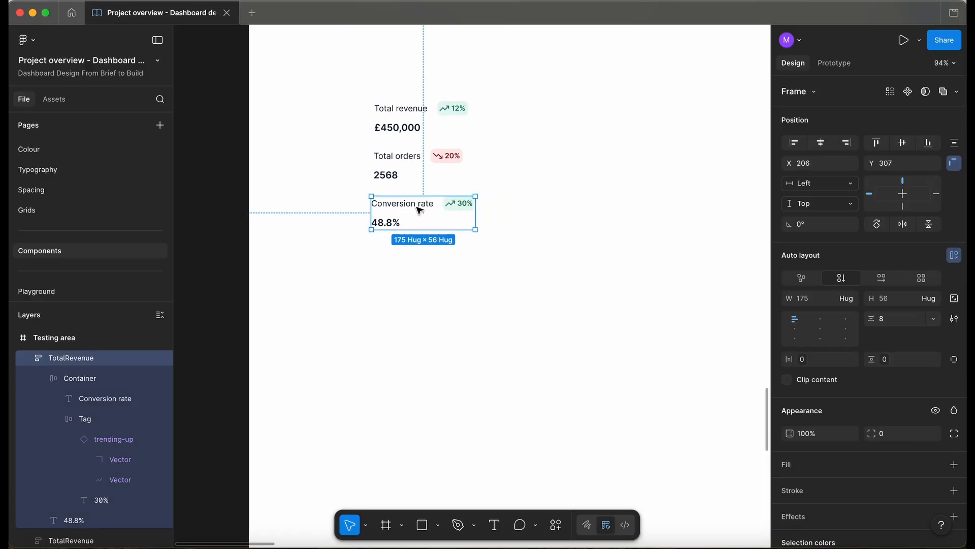
{"action": "scroll", "coordinate": [418, 210], "scroll_direction": "up", "scroll_amount": 8}
{"action": "scroll", "coordinate": [419, 210], "scroll_direction": "down", "scroll_amount": 3}
{"action": "scroll", "coordinate": [419, 209], "scroll_direction": "up", "scroll_amount": 4}
{"action": "scroll", "coordinate": [420, 210], "scroll_direction": "right", "scroll_amount": 10}
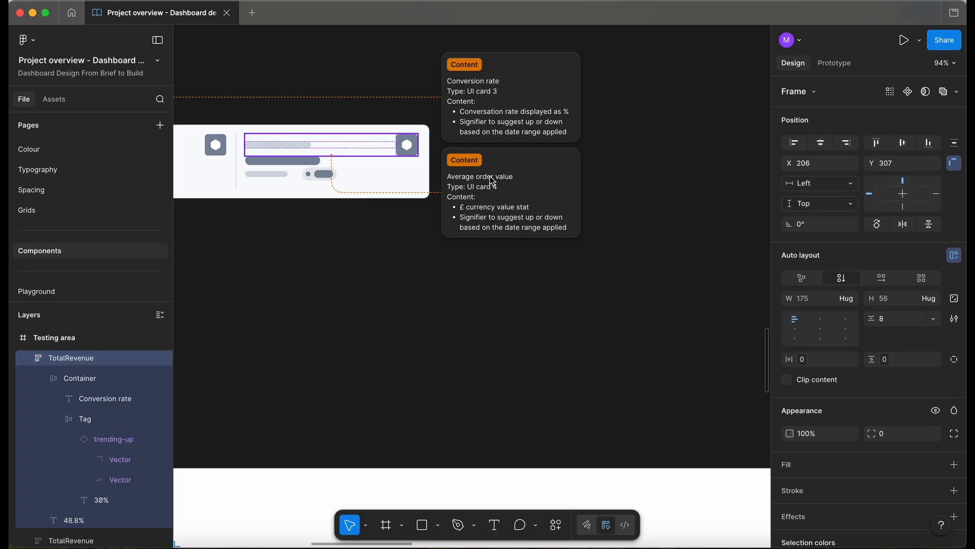
Duplicate the Conversion rate card directly below the original and change the copy's title to "Avg order value".
{"action": "scroll", "coordinate": [490, 176], "scroll_direction": "left", "scroll_amount": 8}
{"action": "scroll", "coordinate": [489, 177], "scroll_direction": "down", "scroll_amount": 6}
{"action": "scroll", "coordinate": [491, 178], "scroll_direction": "down", "scroll_amount": 4}
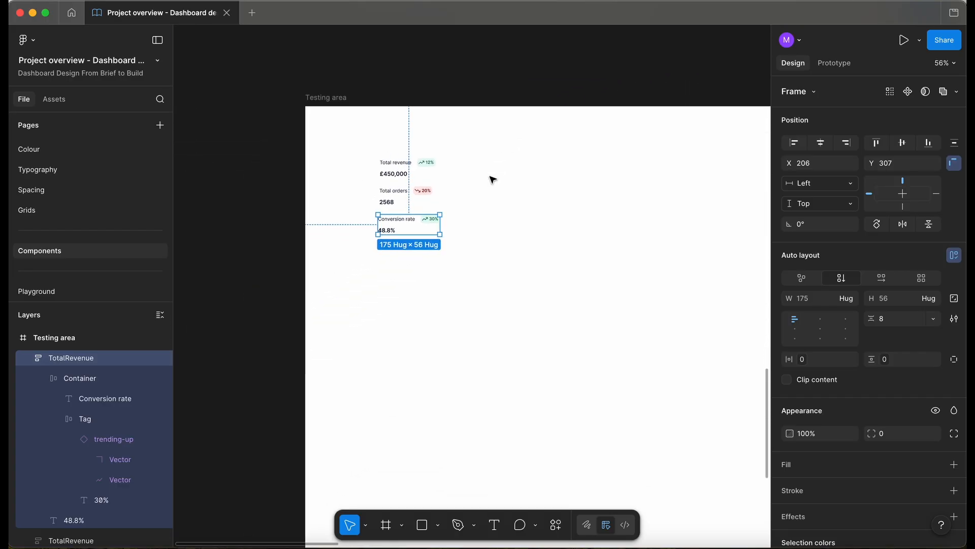
{"action": "scroll", "coordinate": [420, 224], "scroll_direction": "up", "scroll_amount": 5}
{"action": "left_click_drag", "start_coordinate": [391, 219], "coordinate": [394, 278], "text": "alt"}
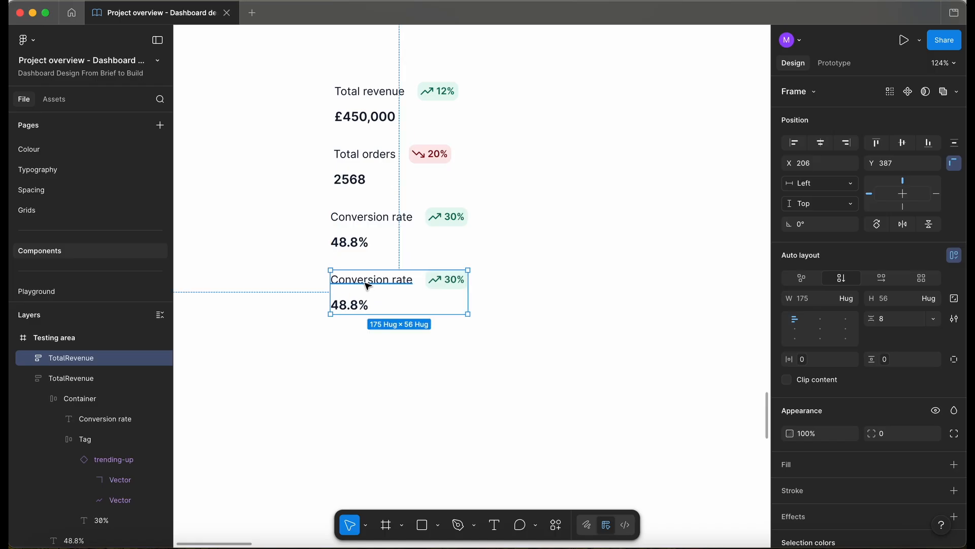
{"action": "double_click", "coordinate": [365, 281]}
{"action": "triple_click", "coordinate": [356, 281]}
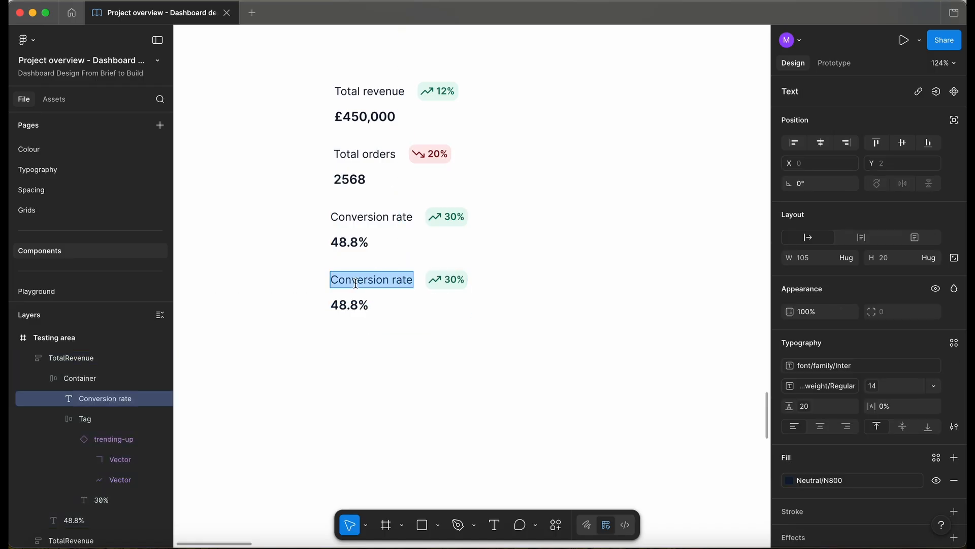
{"action": "type", "text": "Avg"}
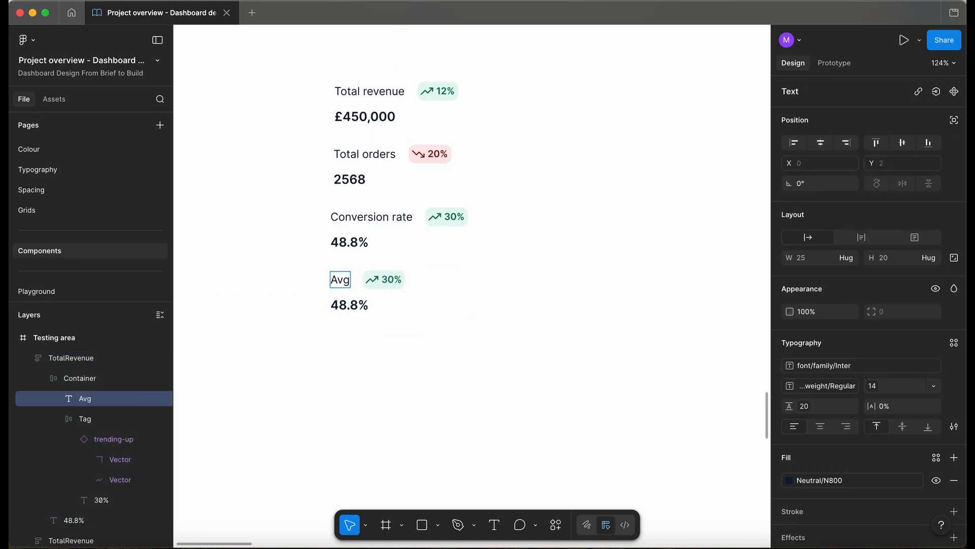
{"action": "type", "text": " order v"}
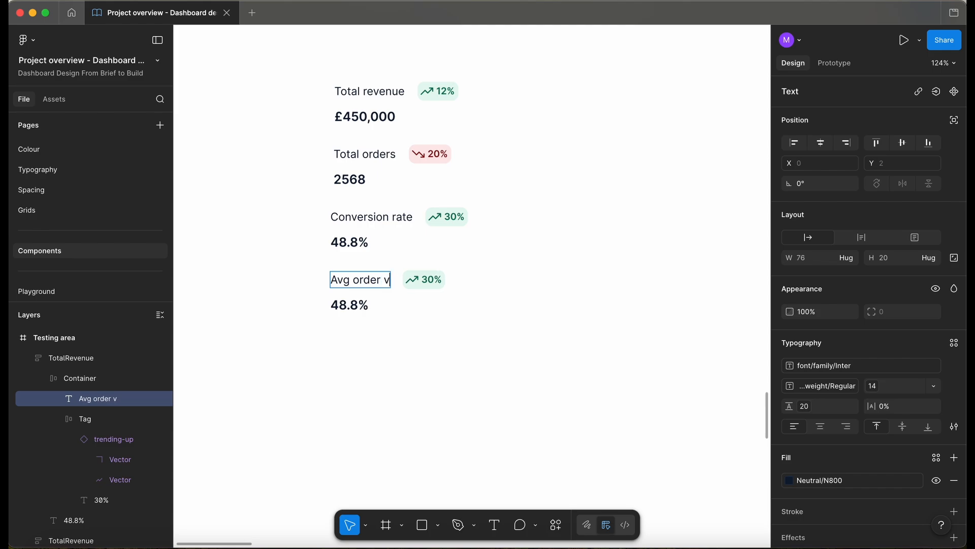
{"action": "type", "text": "alue"}
Change the percentage text in the Avg order value tag to 18%.
{"action": "scroll", "coordinate": [353, 282], "scroll_direction": "up", "scroll_amount": 5}
{"action": "double_click", "coordinate": [487, 278]}
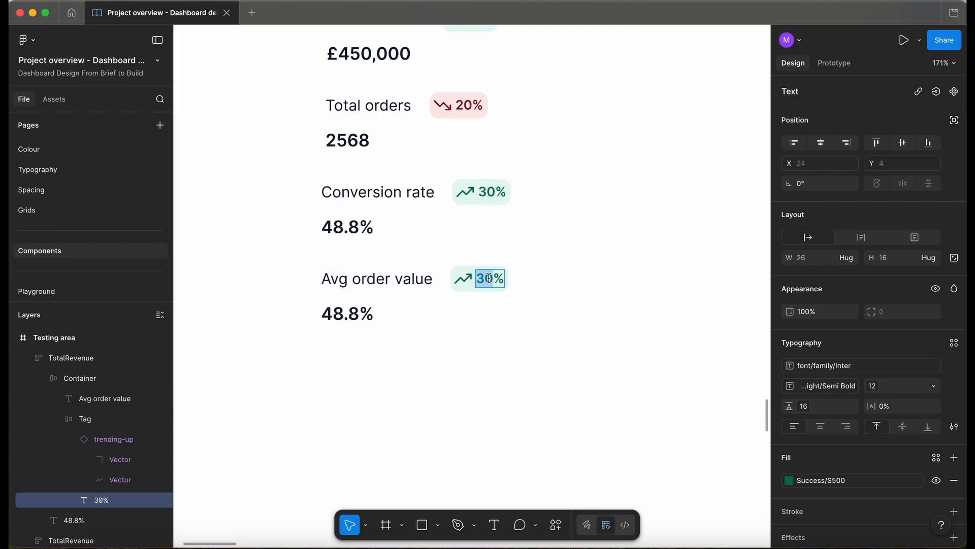
{"action": "type", "text": "18"}
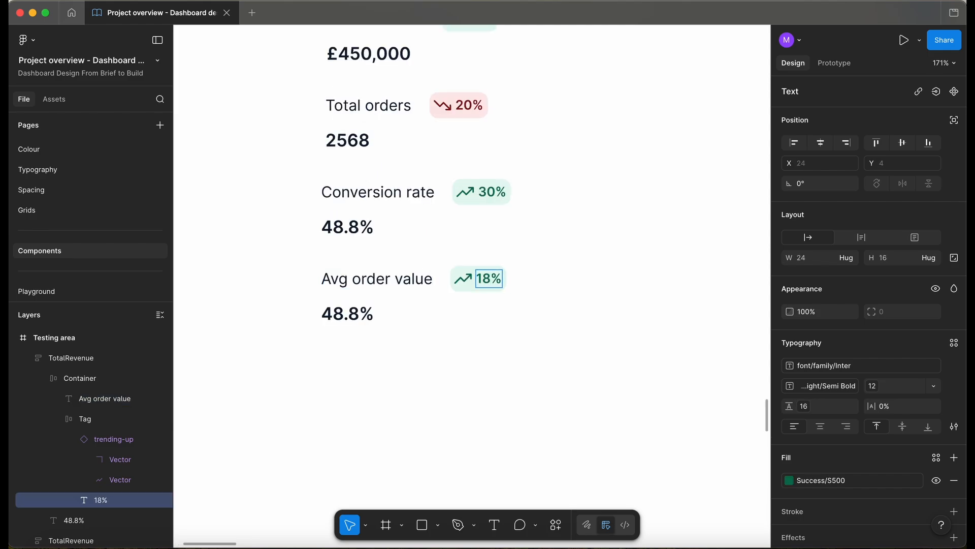
Replace the Avg order value card's amount with £48.98.
{"action": "double_click", "coordinate": [346, 319]}
{"action": "key", "text": "super+a"}
{"action": "type", "text": "$"}
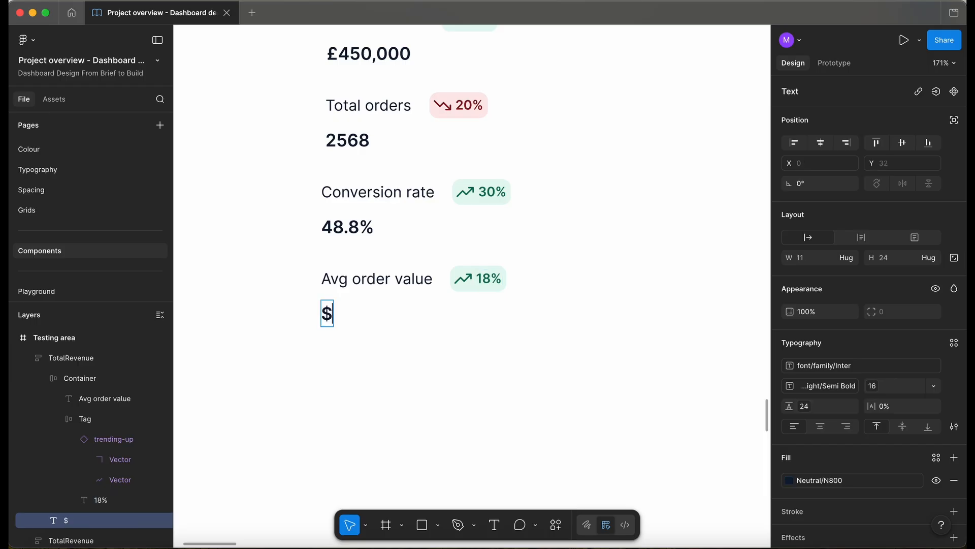
{"action": "type", "text": "48.98"}
{"action": "key", "text": "Left"}
{"action": "key", "text": "Left"}
{"action": "key", "text": "Left"}
{"action": "key", "text": "Left"}
{"action": "key", "text": "Left"}
{"action": "key", "text": "BackSpace"}
{"action": "type", "text": "£"}
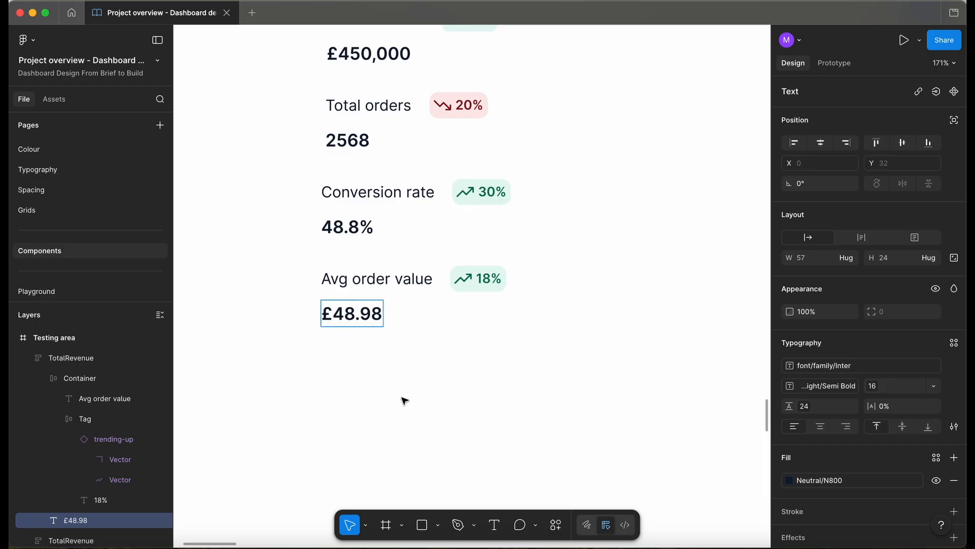
{"action": "key", "text": "Escape"}
{"action": "key", "text": "Escape"}
Review the content notes around the wireframe and compare their requirements with the four cards in the testing area.
{"action": "scroll", "coordinate": [404, 402], "scroll_direction": "down", "scroll_amount": 10}
{"action": "scroll", "coordinate": [404, 310], "scroll_direction": "up", "scroll_amount": 3}
{"action": "scroll", "coordinate": [404, 309], "scroll_direction": "right", "scroll_amount": 2}
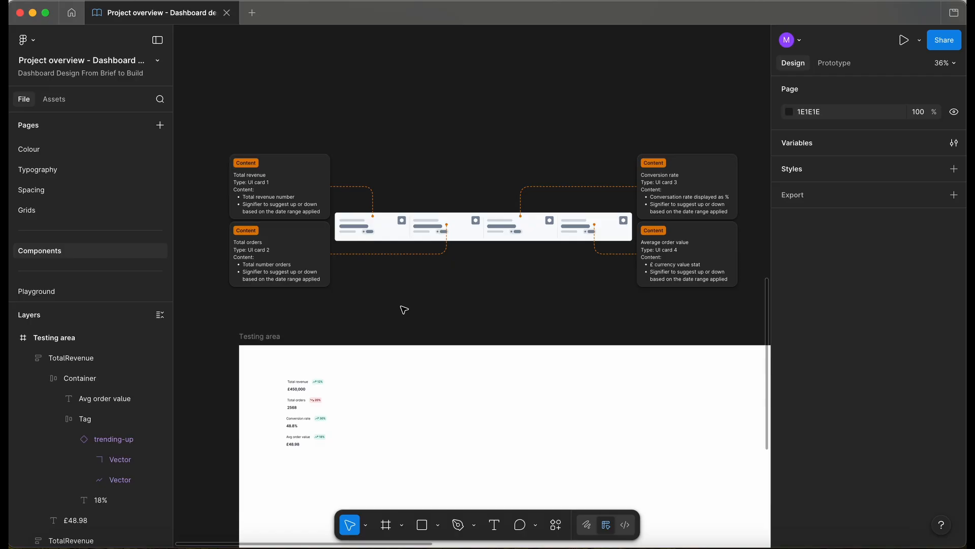
{"action": "mouse_move", "coordinate": [702, 282]}
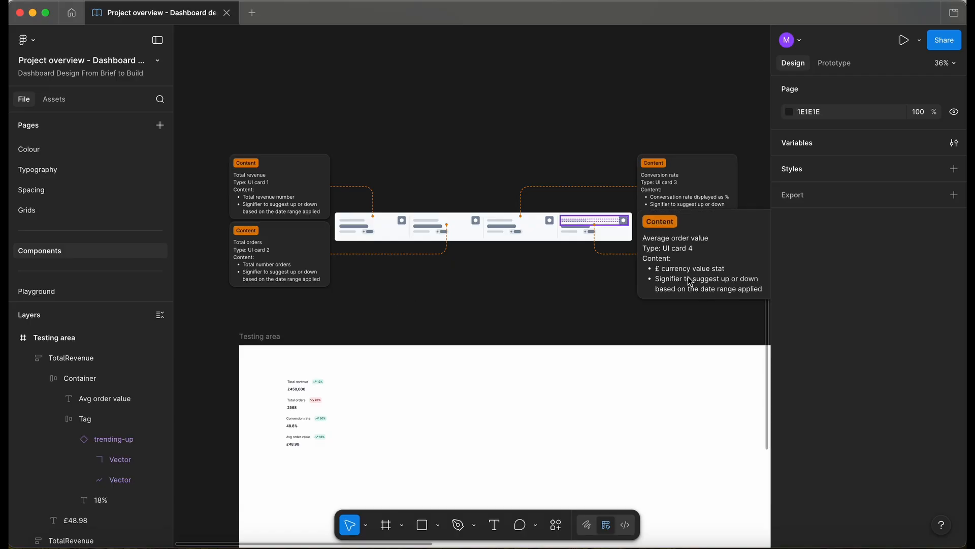
{"action": "mouse_move", "coordinate": [301, 196]}
{"action": "scroll", "coordinate": [258, 206], "scroll_direction": "down", "scroll_amount": 1}
{"action": "scroll", "coordinate": [258, 206], "scroll_direction": "left", "scroll_amount": 1}
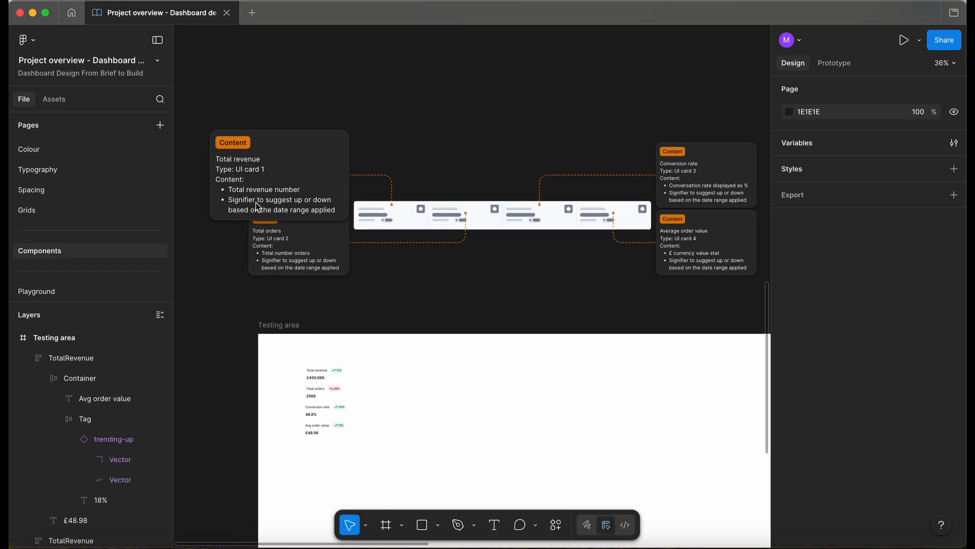
{"action": "scroll", "coordinate": [257, 202], "scroll_direction": "up", "scroll_amount": 2}
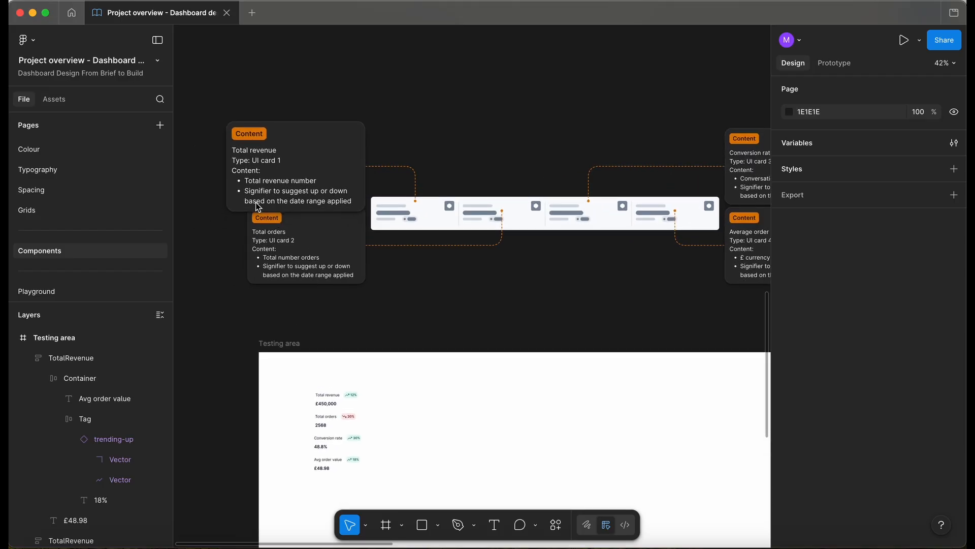
Read the content notes for the Total orders, Conversion rate and Average order value cards beside the wireframe.
{"action": "mouse_move", "coordinate": [300, 257]}
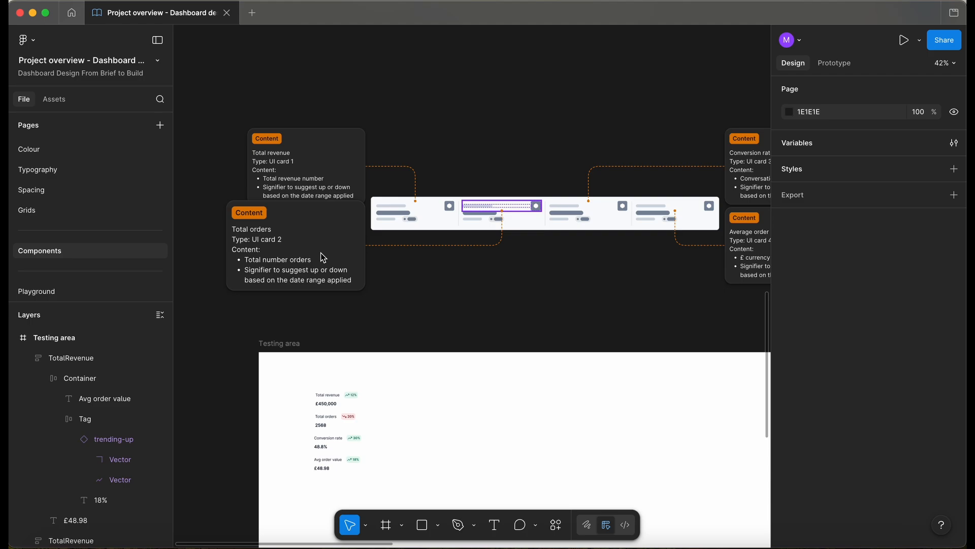
{"action": "scroll", "coordinate": [320, 253], "scroll_direction": "down", "scroll_amount": 1}
{"action": "scroll", "coordinate": [321, 253], "scroll_direction": "right", "scroll_amount": 1}
{"action": "mouse_move", "coordinate": [739, 144]}
{"action": "scroll", "coordinate": [739, 144], "scroll_direction": "right", "scroll_amount": 2}
{"action": "scroll", "coordinate": [739, 144], "scroll_direction": "down", "scroll_amount": 1}
{"action": "scroll", "coordinate": [739, 144], "scroll_direction": "right", "scroll_amount": 1}
{"action": "scroll", "coordinate": [739, 145], "scroll_direction": "left", "scroll_amount": 1}
{"action": "scroll", "coordinate": [738, 144], "scroll_direction": "up", "scroll_amount": 1}
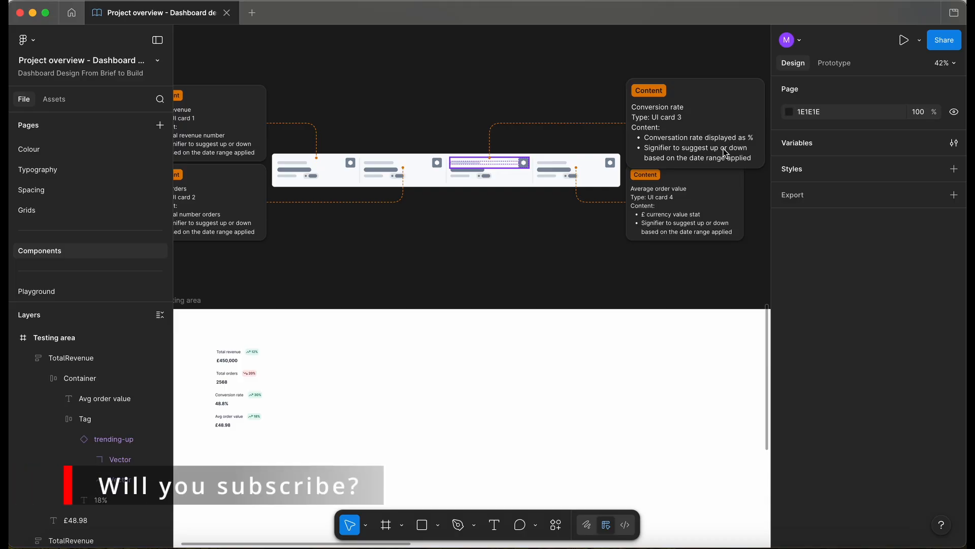
{"action": "mouse_move", "coordinate": [694, 219]}
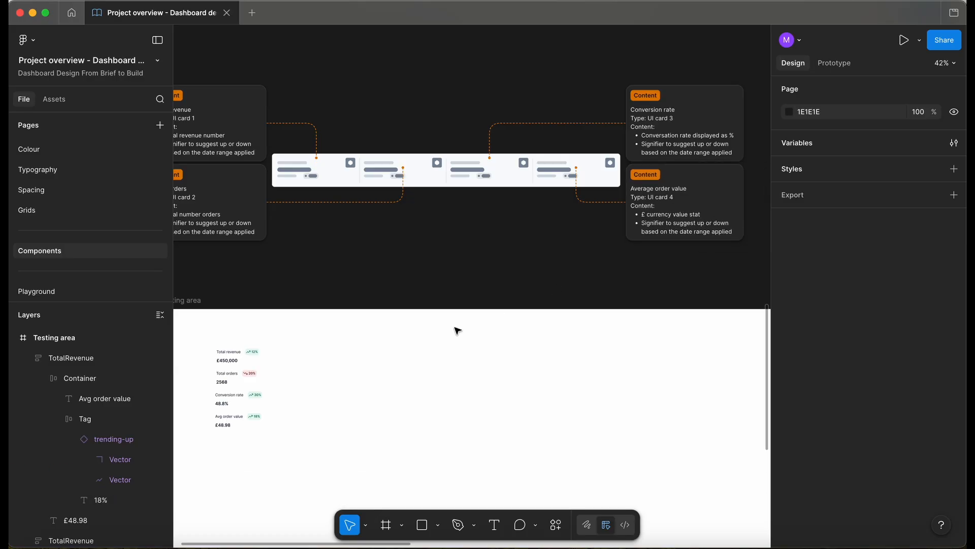
Place copies of the green 18% tag and the red 20% tag one above the other in the empty area beside the cards.
{"action": "scroll", "coordinate": [460, 329], "scroll_direction": "left", "scroll_amount": 3}
{"action": "scroll", "coordinate": [406, 331], "scroll_direction": "up", "scroll_amount": 2}
{"action": "left_click", "coordinate": [365, 326], "text": "super"}
{"action": "scroll", "coordinate": [365, 328], "scroll_direction": "down", "scroll_amount": 1}
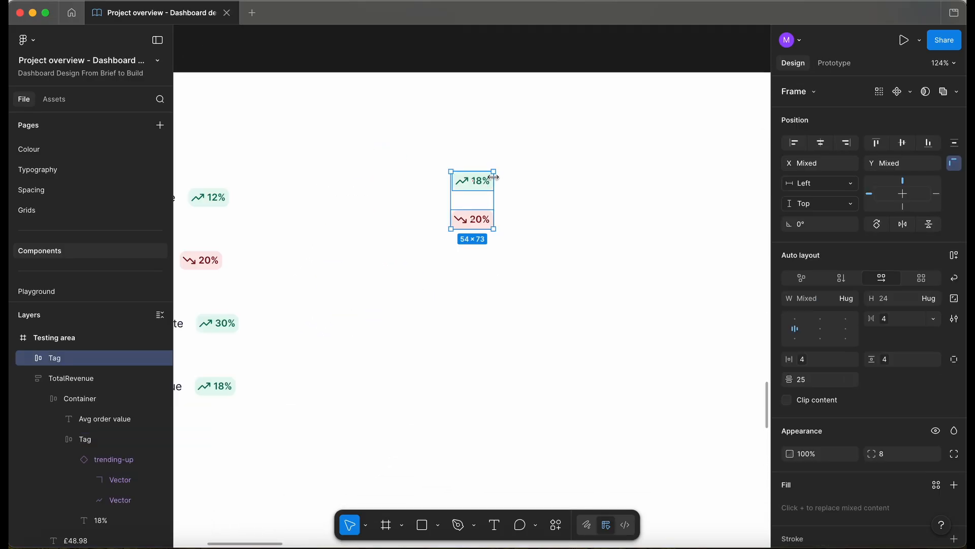
{"action": "left_click", "coordinate": [521, 163]}
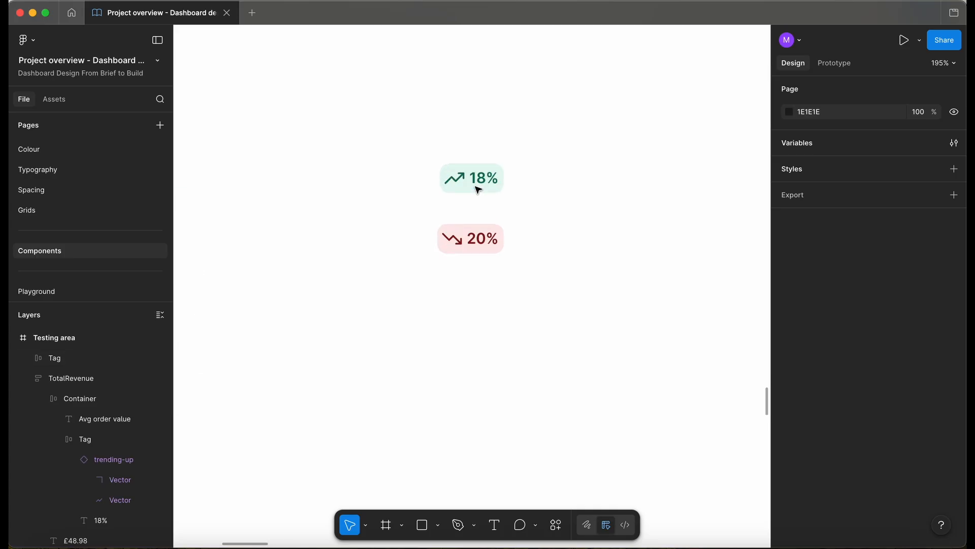
Add the heading text "Trend indicator" above the two copied tags.
{"action": "left_click", "coordinate": [477, 187]}
{"action": "scroll", "coordinate": [437, 187], "scroll_direction": "up", "scroll_amount": 3}
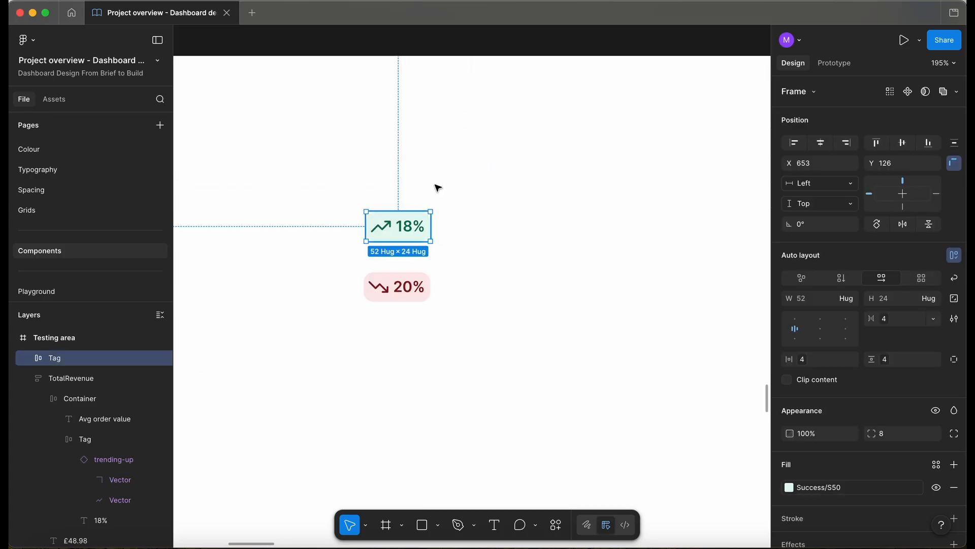
{"action": "double_click", "coordinate": [55, 359]}
{"action": "type", "text": "Trend Indicator"}
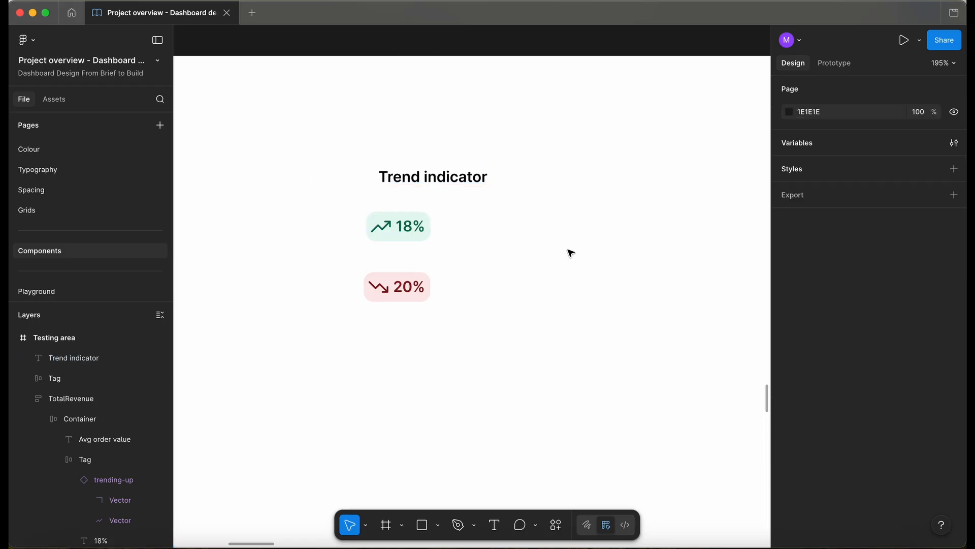
Rename the green tag's layer as Increase and the red tag's layer as Decrease, and select both tags.
{"action": "left_click", "coordinate": [397, 234]}
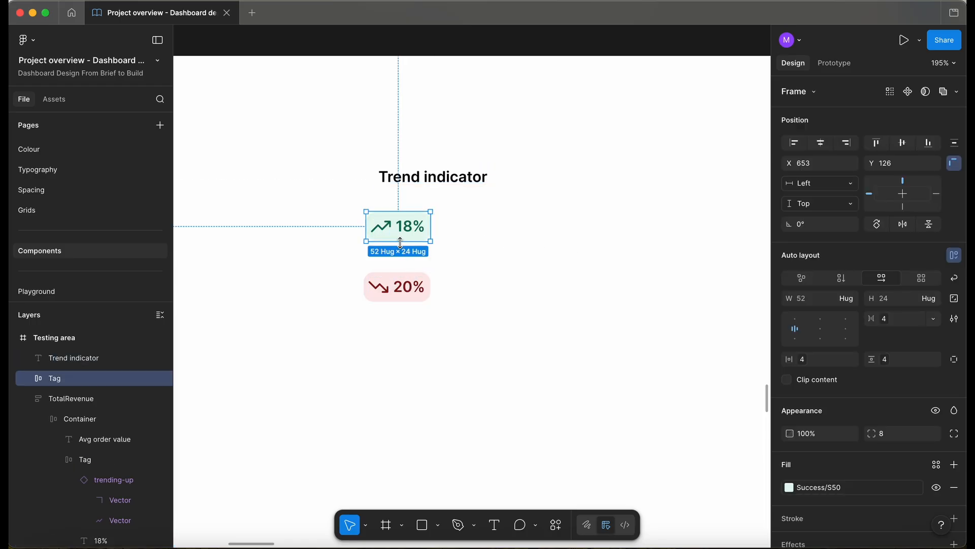
{"action": "double_click", "coordinate": [64, 379]}
{"action": "type", "text": "Increas"}
{"action": "type", "text": "e"}
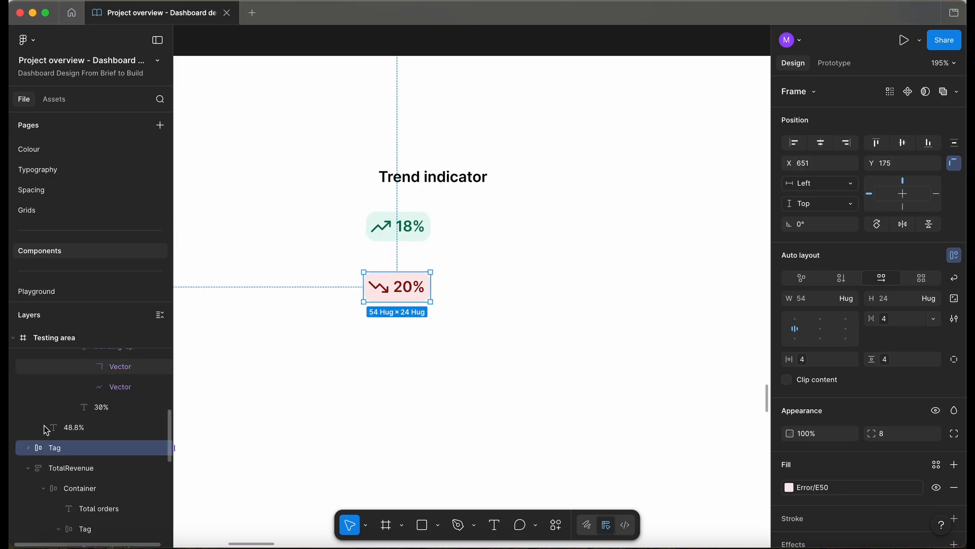
{"action": "double_click", "coordinate": [55, 450]}
{"action": "type", "text": "Decre"}
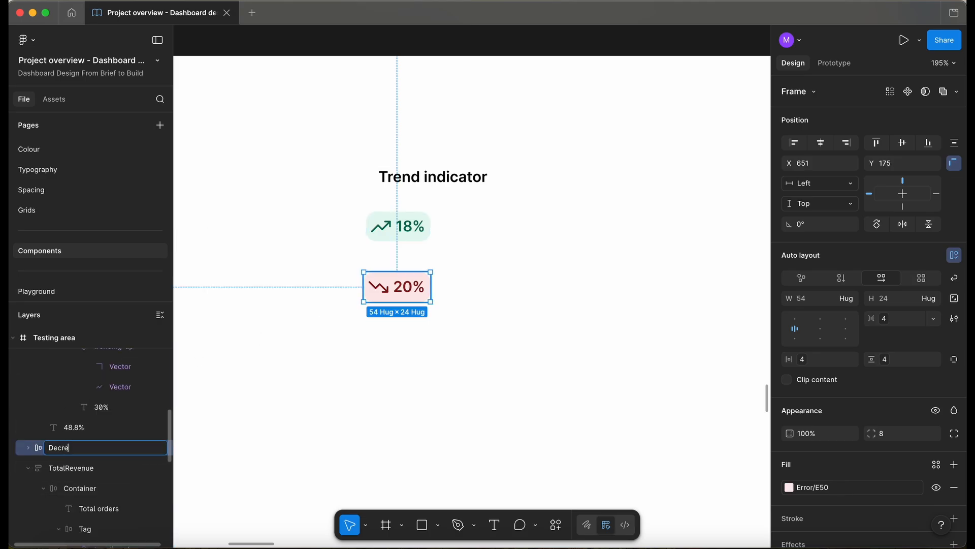
{"action": "type", "text": "ase"}
{"action": "left_click_drag", "start_coordinate": [474, 338], "coordinate": [355, 216]}
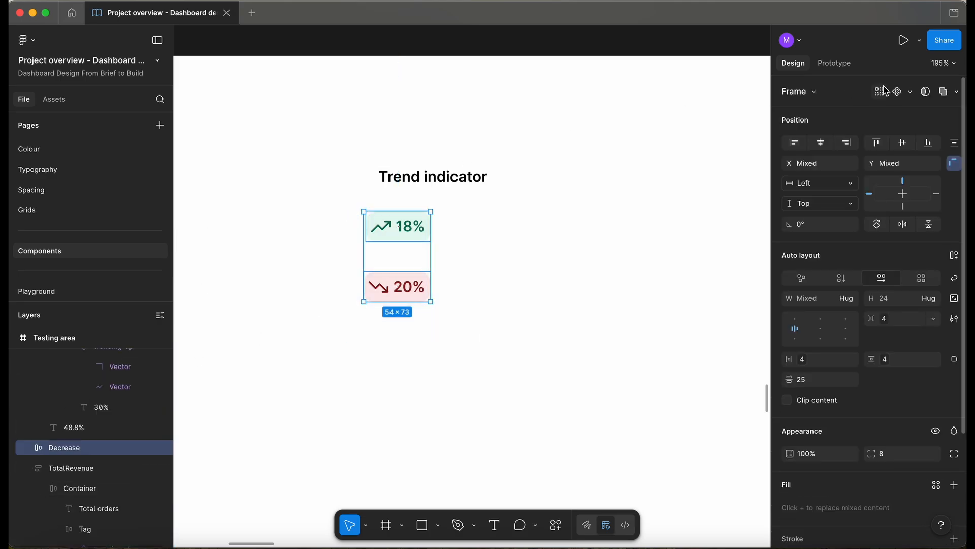
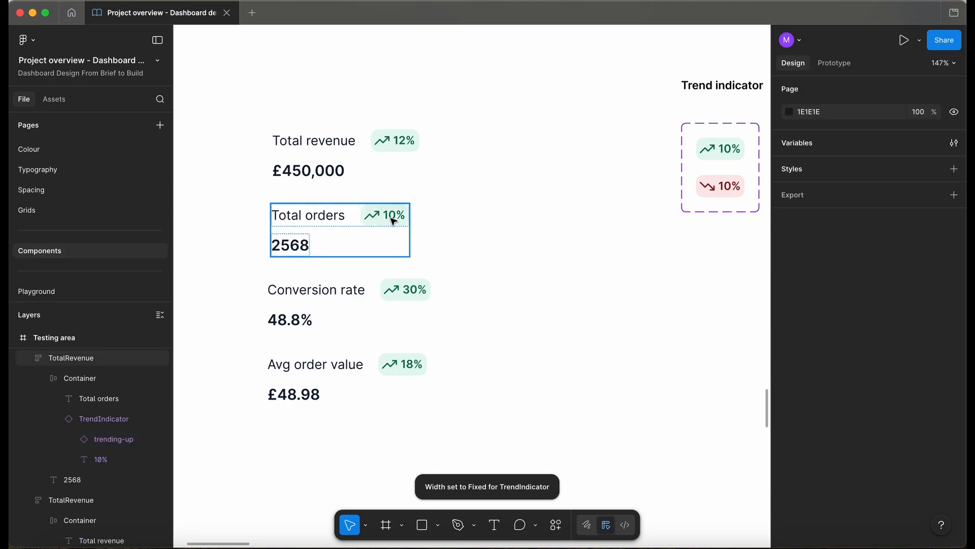
Set the Total orders card's TrendIndicator text to 20% and its Type to Decrease.
{"action": "double_click", "coordinate": [391, 219], "text": "super"}
{"action": "left_click", "coordinate": [389, 217]}
{"action": "key", "text": "BackSpace"}
{"action": "type", "text": "2"}
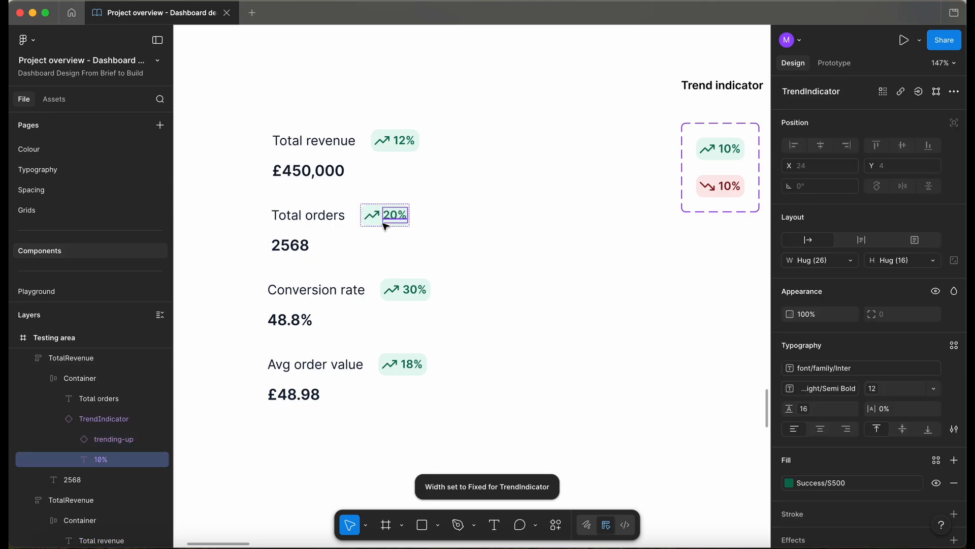
{"action": "left_click", "coordinate": [364, 225]}
{"action": "left_click", "coordinate": [902, 126]}
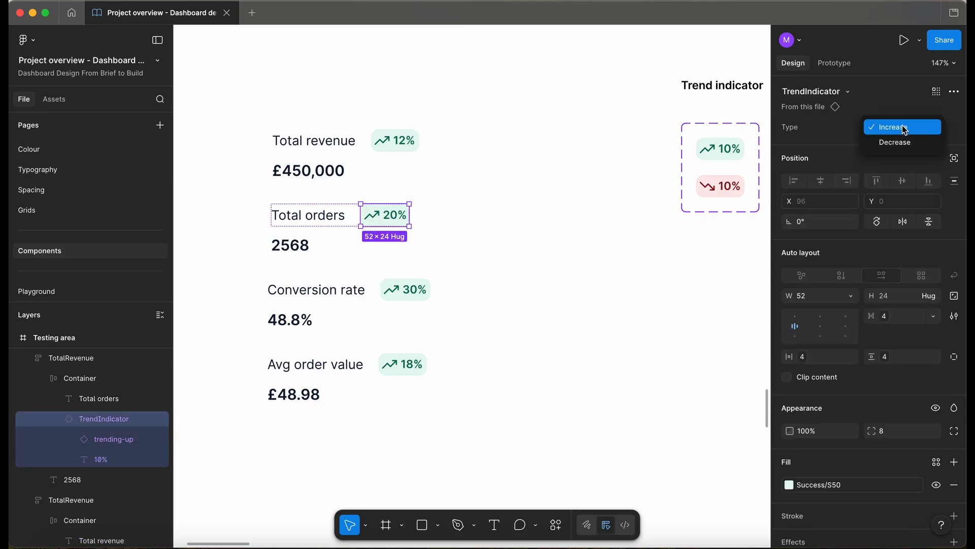
{"action": "left_click", "coordinate": [897, 141]}
Replace the tag in the Conversion rate card with a TrendIndicator instance and set its text to 30%.
{"action": "left_click", "coordinate": [405, 287]}
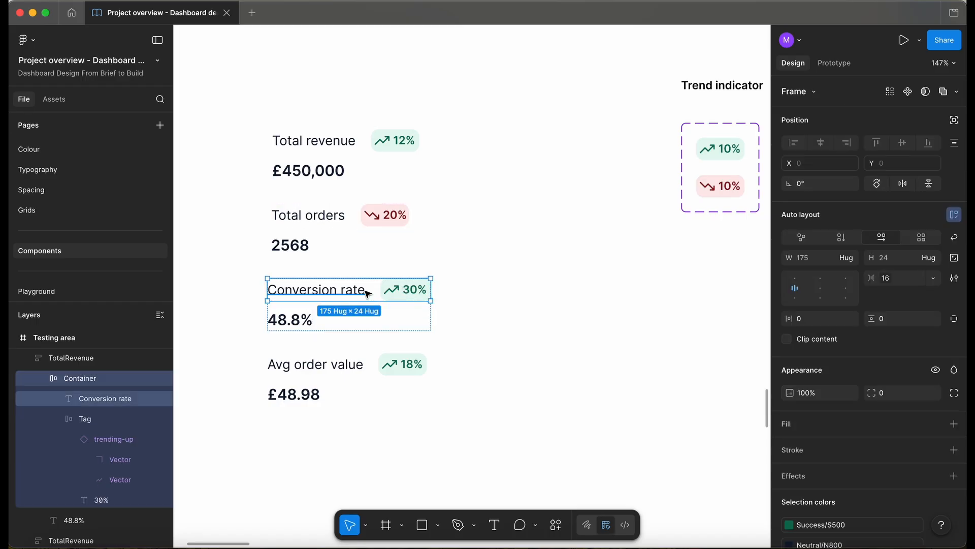
{"action": "key", "text": "super+v"}
{"action": "left_click", "coordinate": [404, 289]}
{"action": "key", "text": "BackSpace"}
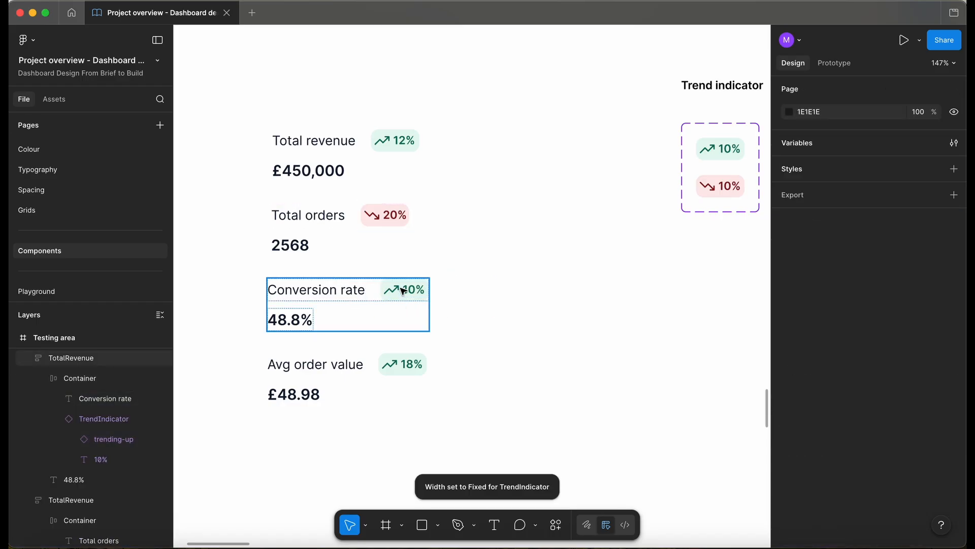
{"action": "double_click", "coordinate": [406, 295], "text": "super"}
{"action": "left_click", "coordinate": [409, 296]}
{"action": "key", "text": "BackSpace"}
{"action": "type", "text": "3"}
{"action": "key", "text": "Escape"}
Replace the tag in the Avg order value card with a TrendIndicator instance and set its text to 18%.
{"action": "left_click", "coordinate": [365, 366]}
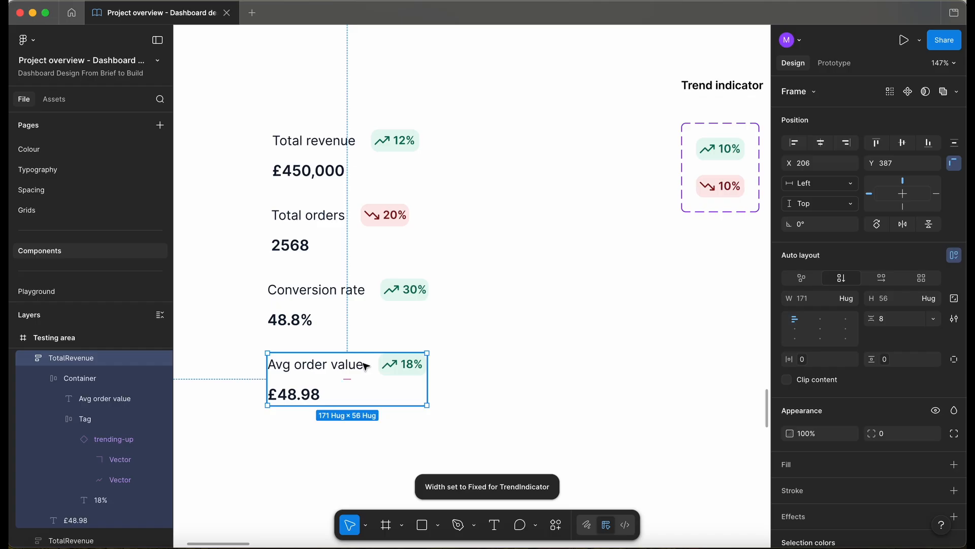
{"action": "left_click", "coordinate": [366, 366]}
{"action": "key", "text": "super+v"}
{"action": "left_click", "coordinate": [411, 372]}
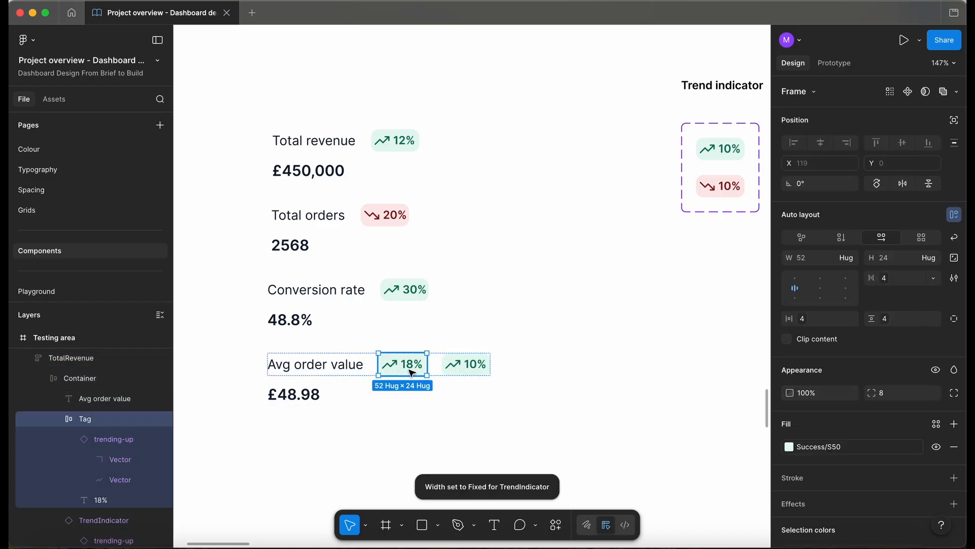
{"action": "key", "text": "BackSpace"}
{"action": "double_click", "coordinate": [410, 365], "text": "super"}
{"action": "type", "text": "18%"}
{"action": "left_click", "coordinate": [529, 378]}
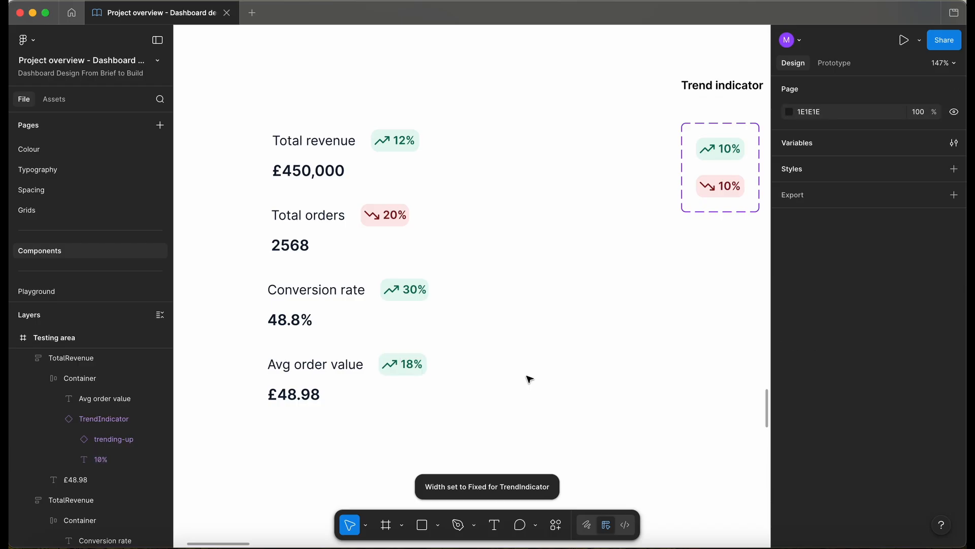
Move the four cards below the Trend indicator component set in the testing area.
{"action": "scroll", "coordinate": [528, 378], "scroll_direction": "down", "scroll_amount": 5}
{"action": "scroll", "coordinate": [527, 376], "scroll_direction": "right", "scroll_amount": 3}
{"action": "scroll", "coordinate": [527, 377], "scroll_direction": "down", "scroll_amount": 1}
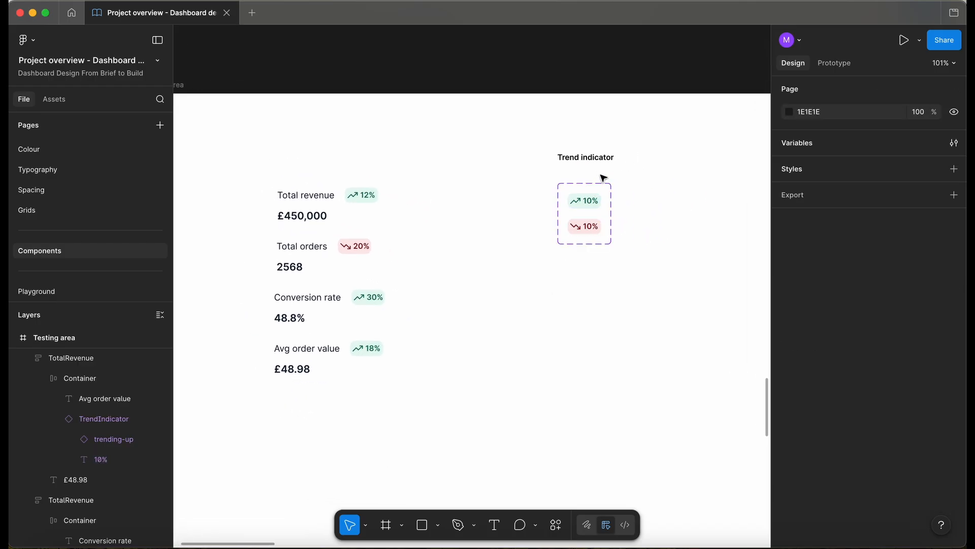
{"action": "left_click", "coordinate": [589, 210]}
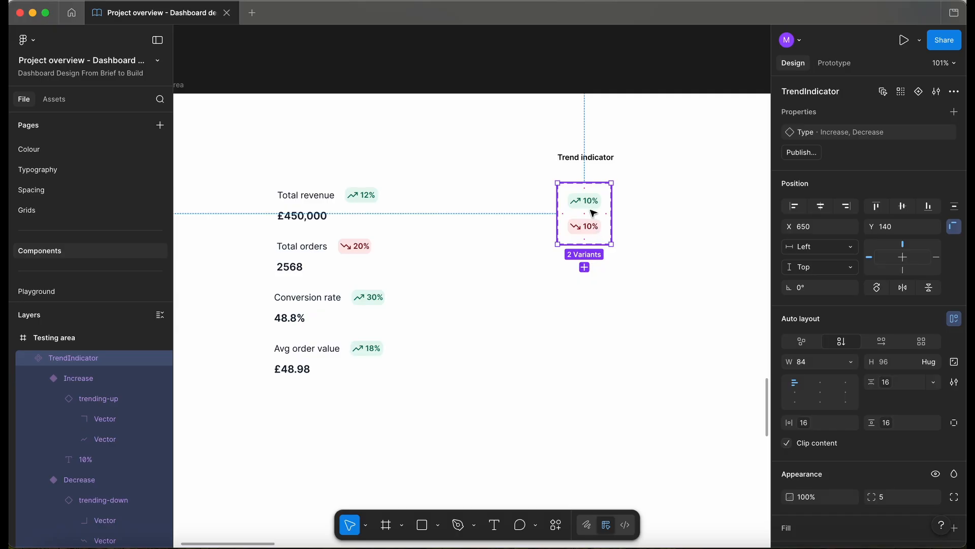
{"action": "scroll", "coordinate": [592, 208], "scroll_direction": "up", "scroll_amount": 3}
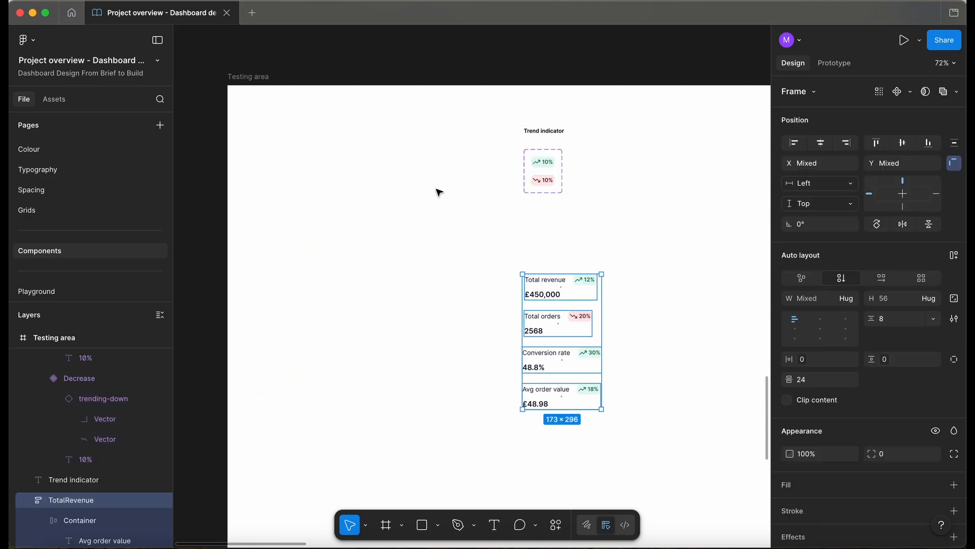
Turn the four selected cards into individual components and combine them as variants of one component set.
{"action": "scroll", "coordinate": [435, 191], "scroll_direction": "down", "scroll_amount": 4}
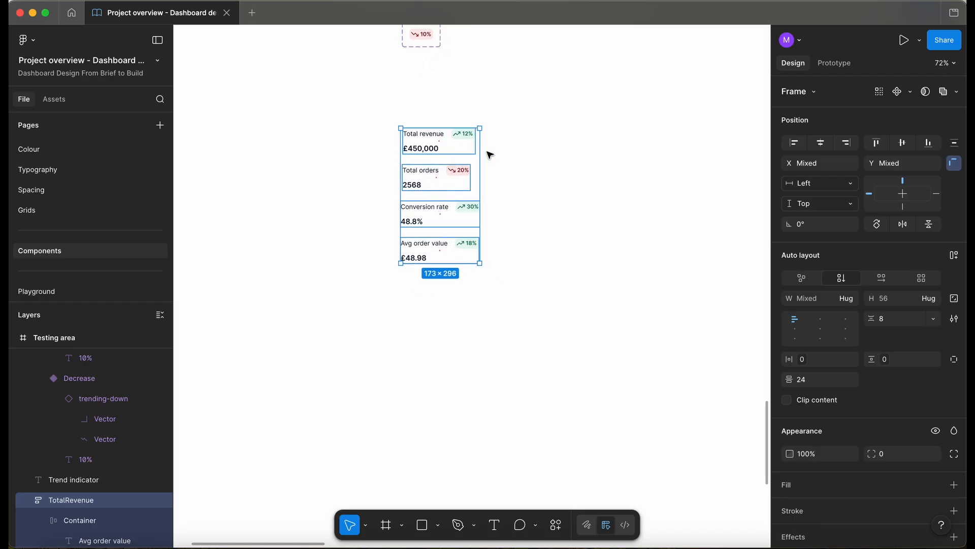
{"action": "scroll", "coordinate": [489, 153], "scroll_direction": "up", "scroll_amount": 3}
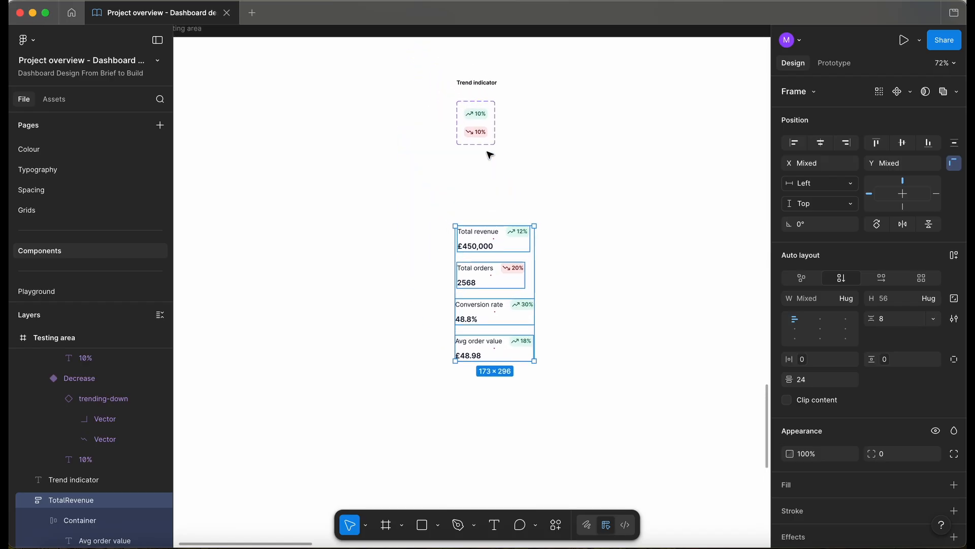
{"action": "left_click", "coordinate": [910, 93]}
{"action": "left_click", "coordinate": [879, 131]}
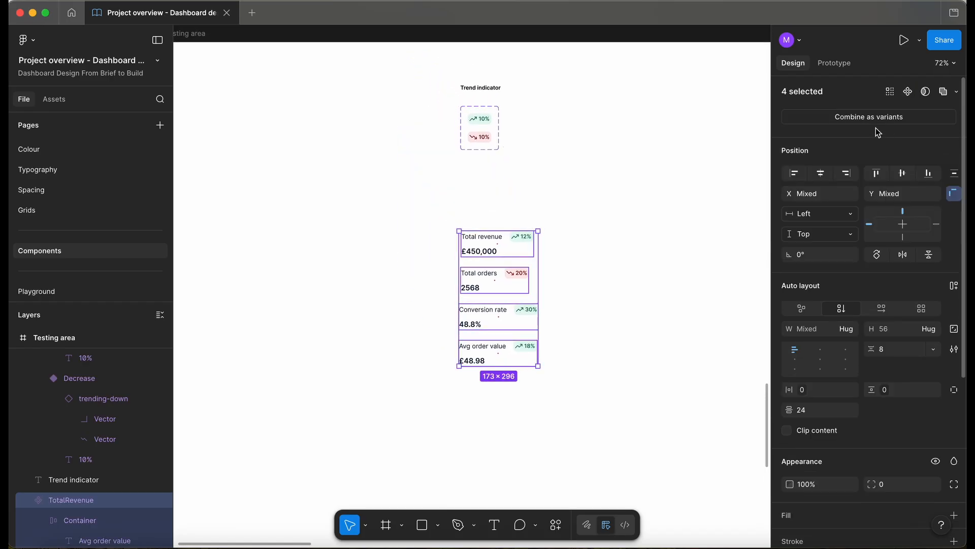
{"action": "left_click", "coordinate": [869, 115]}
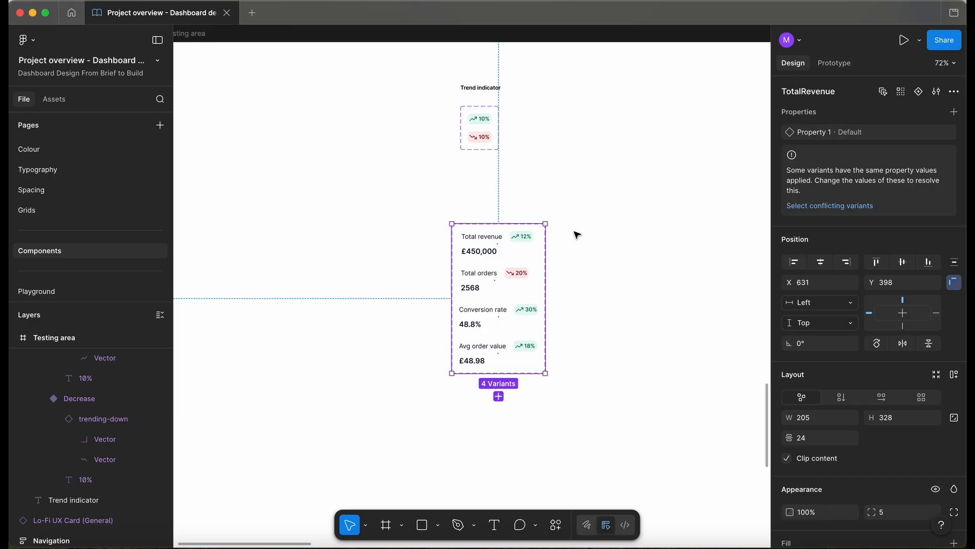
Rename the card set's variant property as Type and the component set itself as UICards.
{"action": "double_click", "coordinate": [818, 136]}
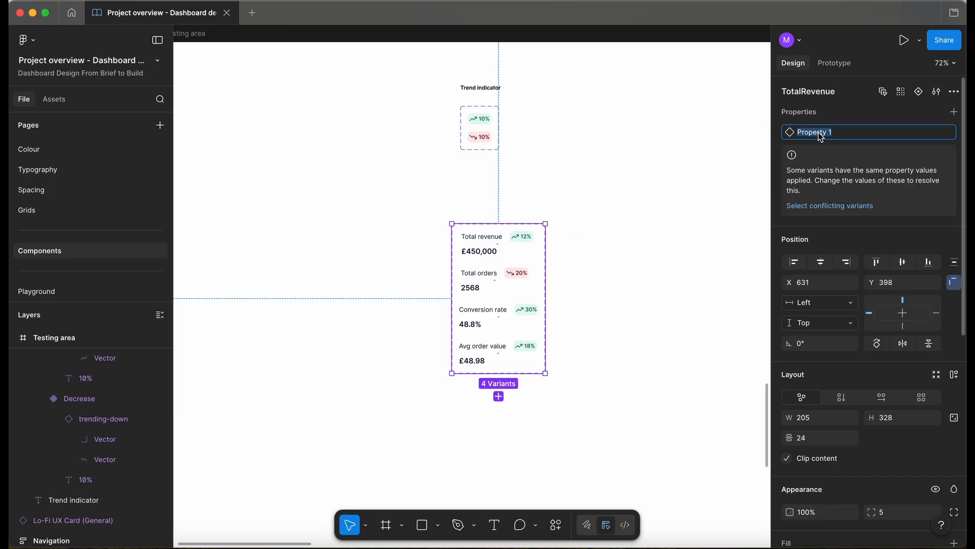
{"action": "type", "text": "Type"}
{"action": "key", "text": "Return"}
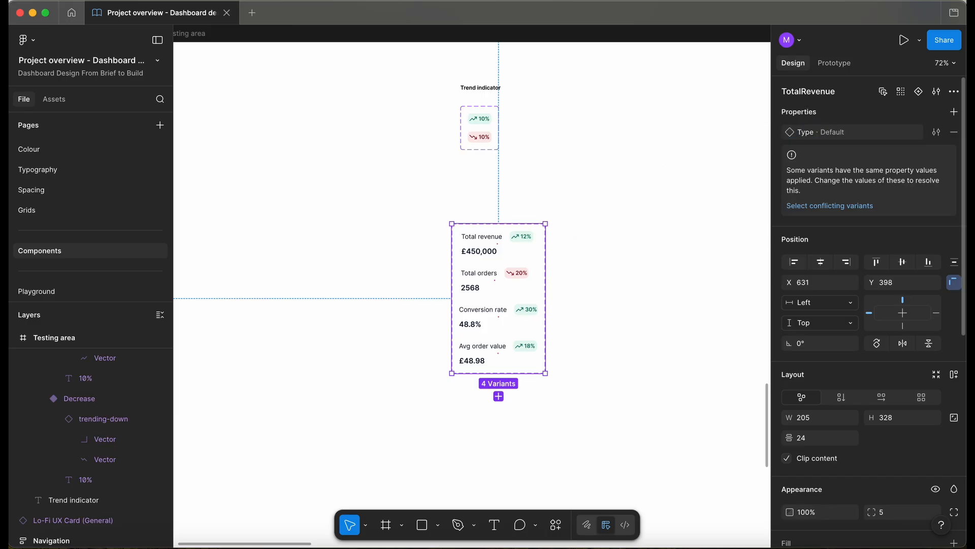
{"action": "left_click", "coordinate": [816, 94]}
{"action": "type", "text": "UI"}
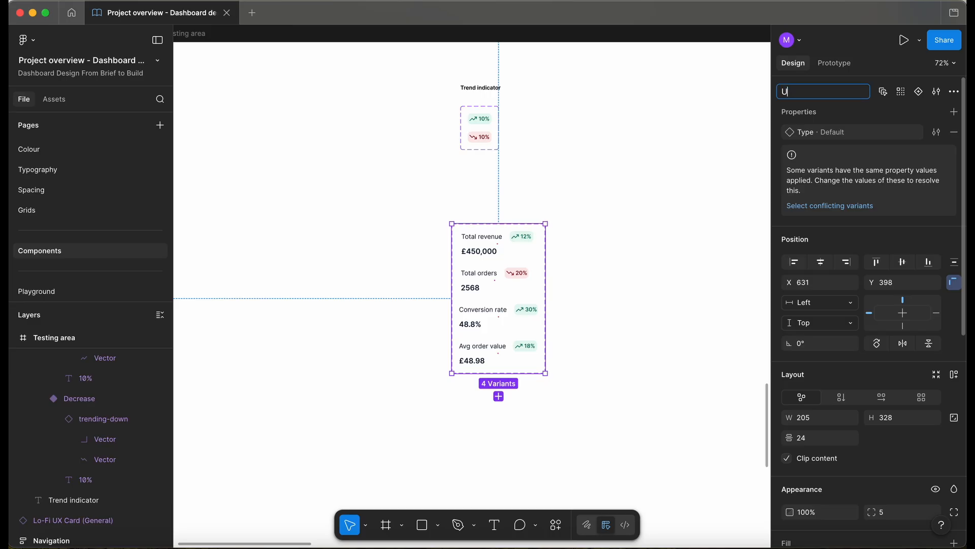
{"action": "key", "text": "Return"}
Apply a vertical auto layout to the UICards set and set the gap between its variants to 24px.
{"action": "left_click", "coordinate": [492, 248]}
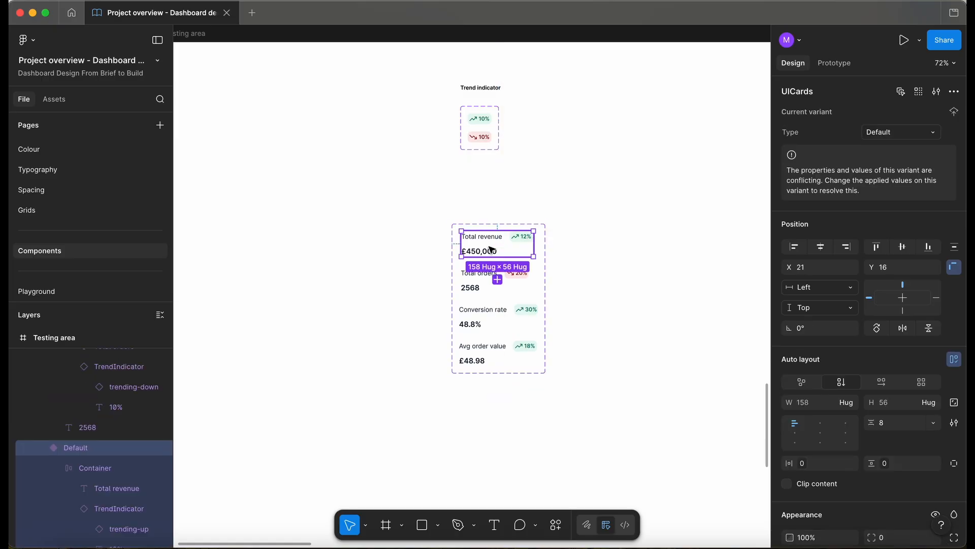
{"action": "key", "text": "Escape"}
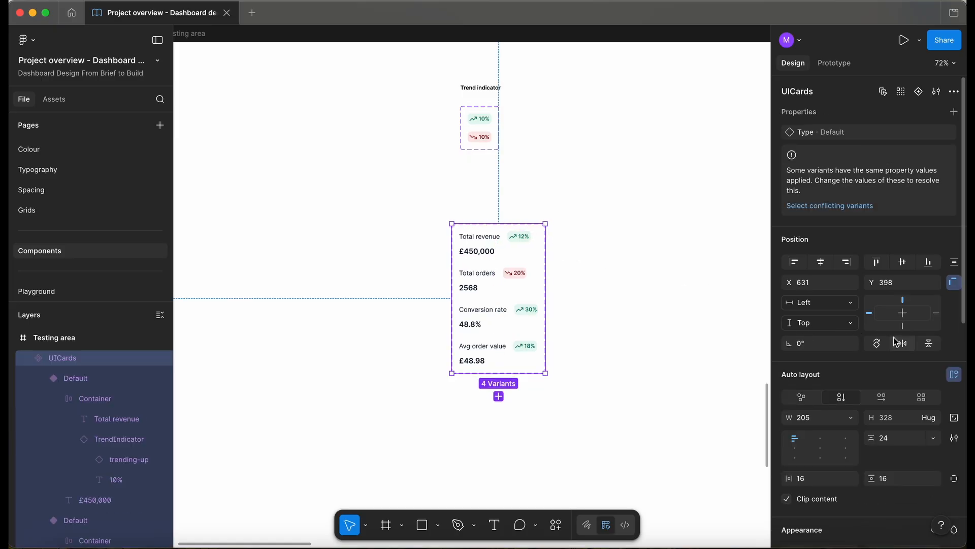
{"action": "left_click", "coordinate": [929, 440]}
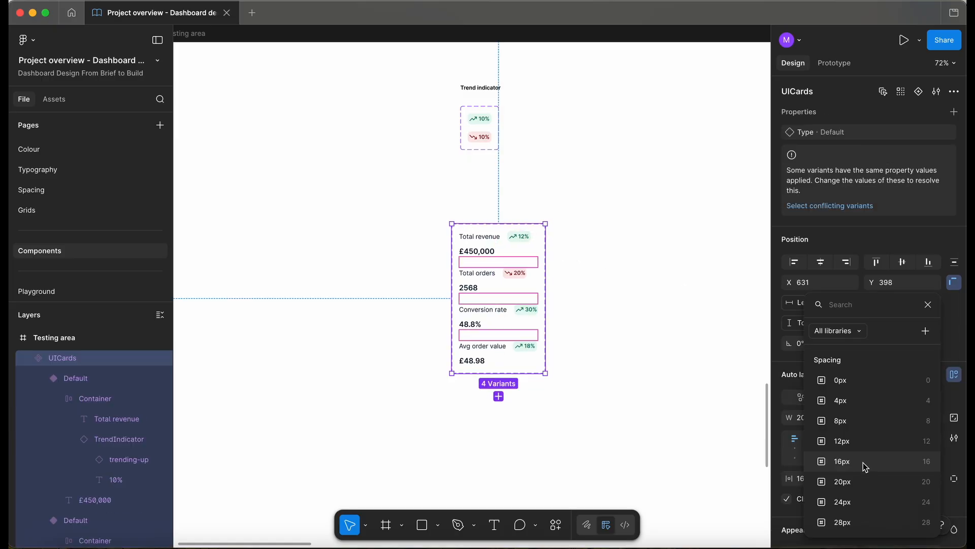
{"action": "left_click", "coordinate": [855, 496]}
{"action": "scroll", "coordinate": [439, 193], "scroll_direction": "up", "scroll_amount": 5}
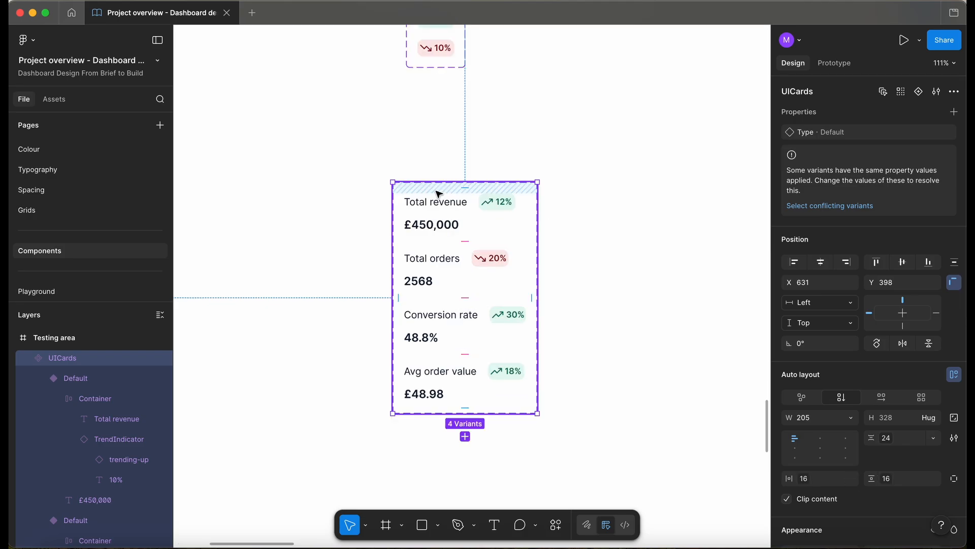
Set the Type values of the four card variants to Total revenue, Total orders, Conversion rate and Avg order value.
{"action": "left_click", "coordinate": [831, 205]}
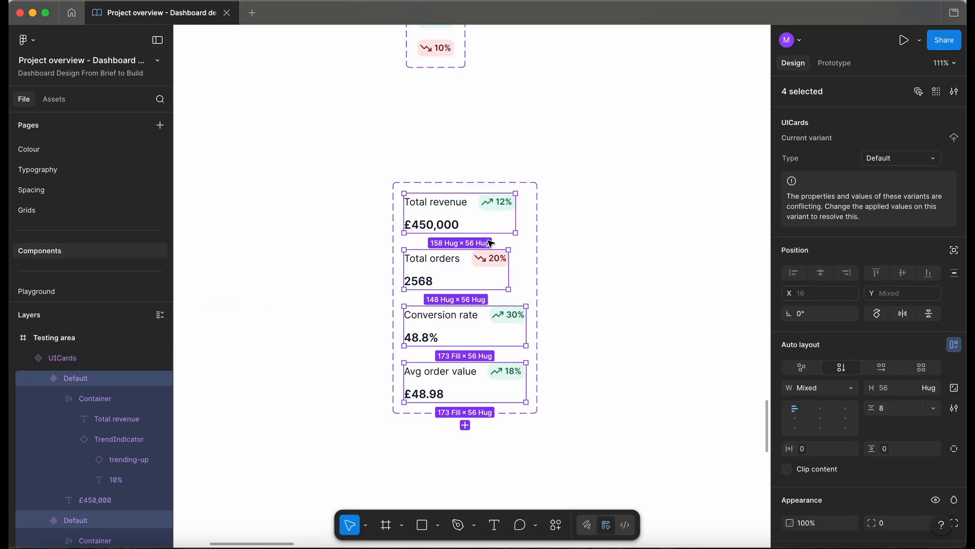
{"action": "left_click", "coordinate": [533, 262]}
{"action": "left_click", "coordinate": [433, 272]}
{"action": "left_click", "coordinate": [435, 212]}
{"action": "left_click", "coordinate": [897, 134]}
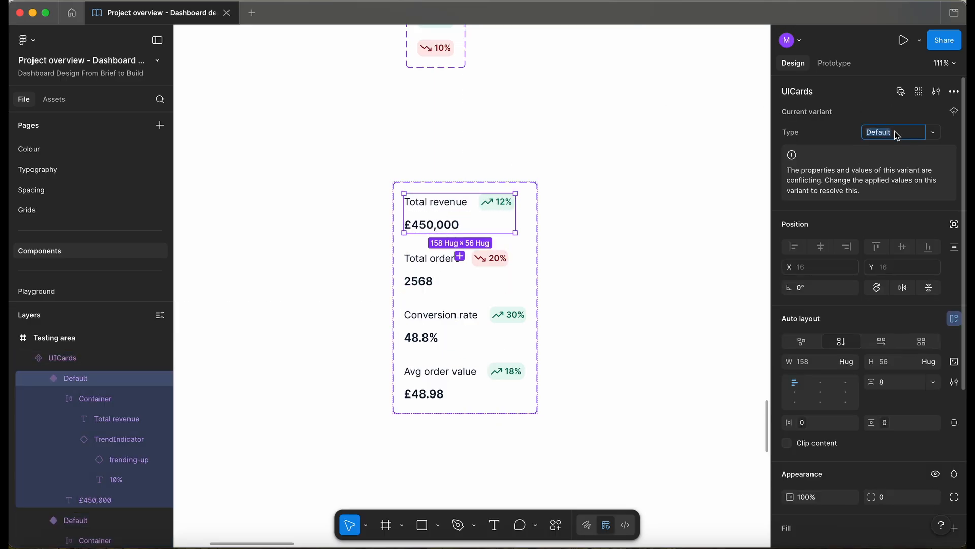
{"action": "type", "text": "Avg order value"}
{"action": "key", "text": "Return"}
{"action": "left_click", "coordinate": [588, 233]}
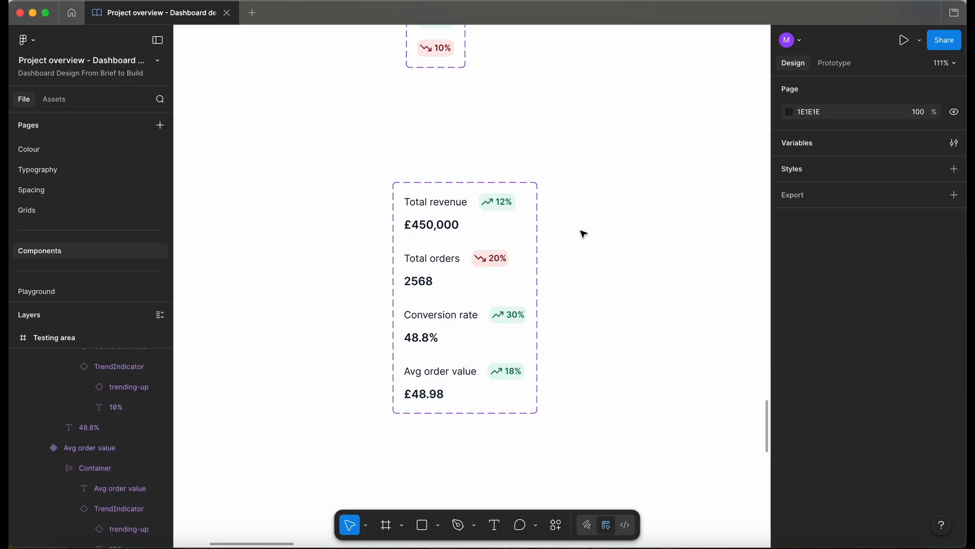
Place an instance of the Total revenue variant beside the UICards component set.
{"action": "left_click", "coordinate": [457, 215]}
{"action": "left_click", "coordinate": [456, 215]}
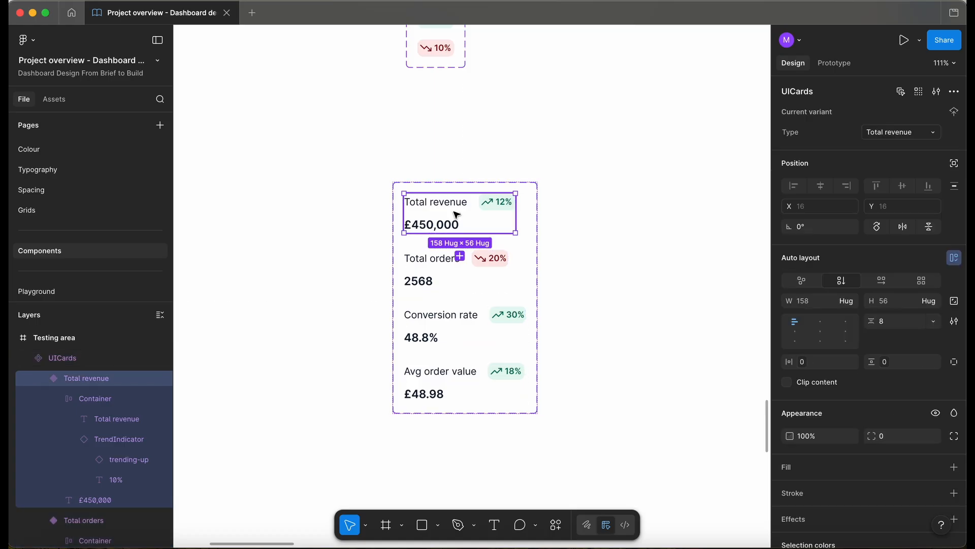
{"action": "scroll", "coordinate": [456, 214], "scroll_direction": "down", "scroll_amount": 2}
{"action": "left_click_drag", "start_coordinate": [456, 214], "coordinate": [599, 209]}
Test the instance's Type options, including Conversion rate and Avg order value, and delete the instance.
{"action": "left_click", "coordinate": [910, 127]}
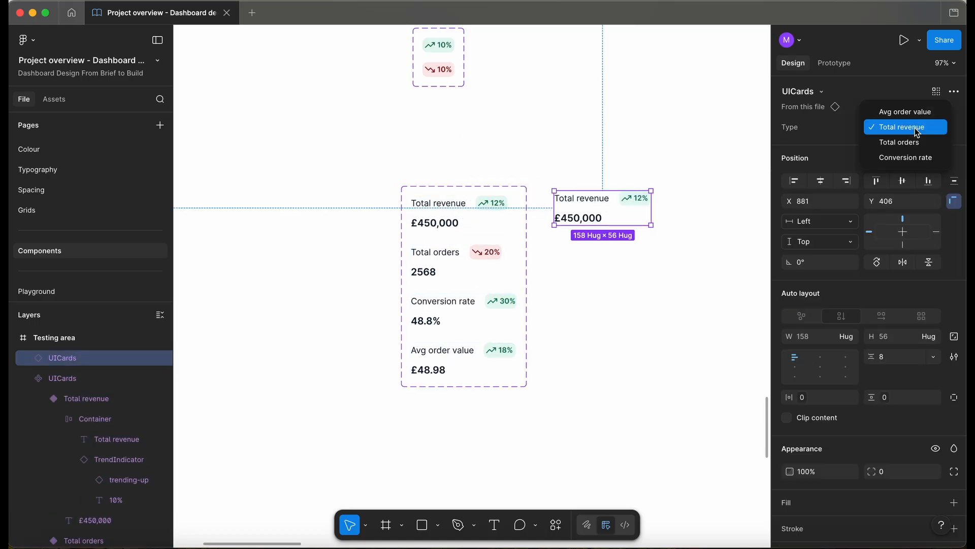
{"action": "left_click", "coordinate": [910, 142]}
{"action": "left_click", "coordinate": [911, 127]}
{"action": "left_click", "coordinate": [912, 143]}
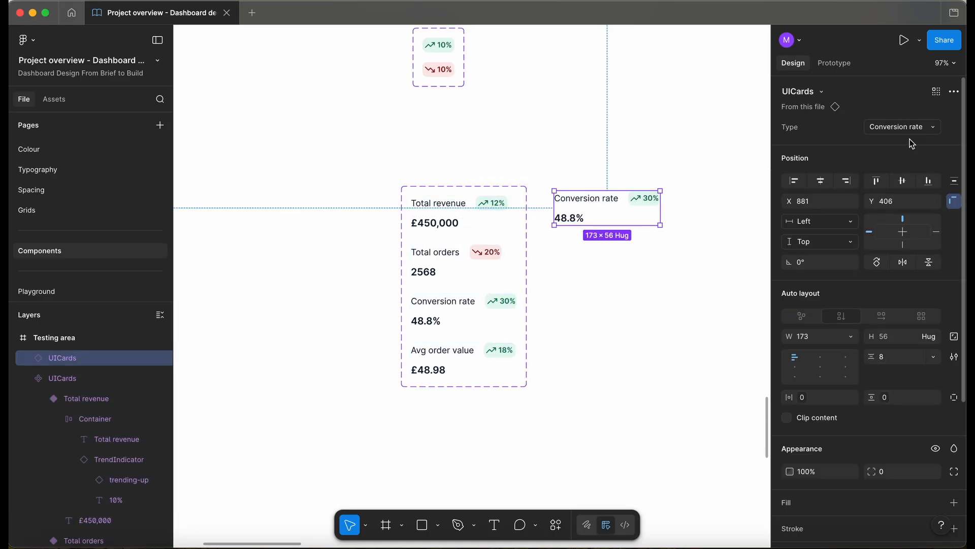
{"action": "left_click", "coordinate": [912, 127]}
{"action": "left_click", "coordinate": [905, 81]}
{"action": "left_click", "coordinate": [666, 129]}
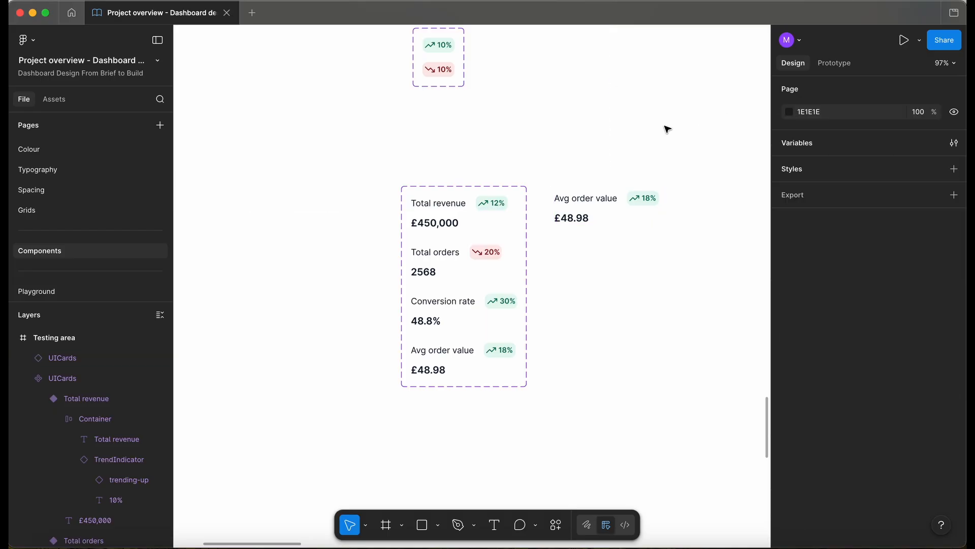
{"action": "left_click", "coordinate": [628, 218]}
{"action": "key", "text": "Delete"}
Duplicate the Trend indicator label above the card component set and change the copy's text to UI stats.
{"action": "scroll", "coordinate": [399, 157], "scroll_direction": "down", "scroll_amount": 5}
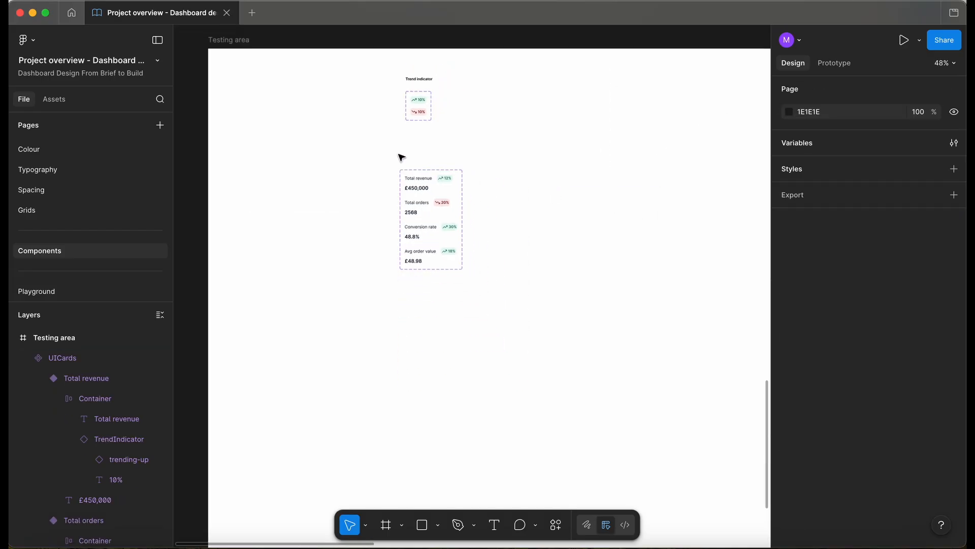
{"action": "scroll", "coordinate": [394, 164], "scroll_direction": "up", "scroll_amount": 3}
{"action": "left_click_drag", "start_coordinate": [363, 41], "coordinate": [361, 177]}
{"action": "left_click", "coordinate": [352, 189]}
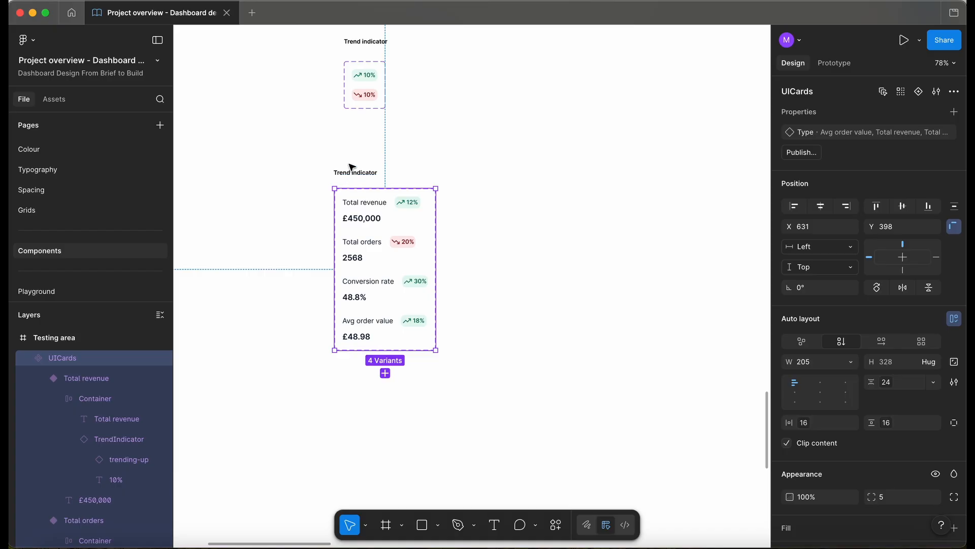
{"action": "double_click", "coordinate": [359, 174]}
{"action": "type", "text": "UI"}
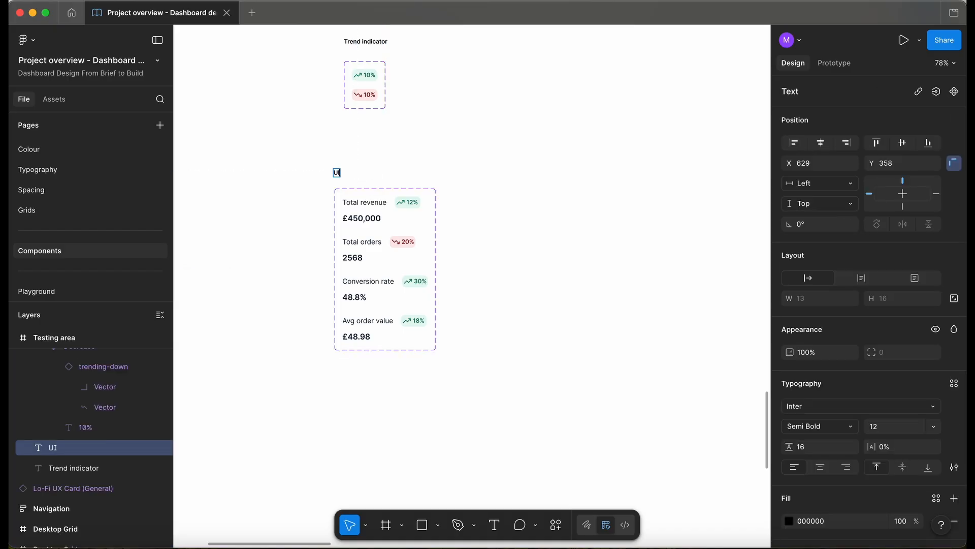
{"action": "scroll", "coordinate": [472, 285], "scroll_direction": "up", "scroll_amount": 2}
{"action": "type", "text": "stat"}
{"action": "key", "text": "Escape"}
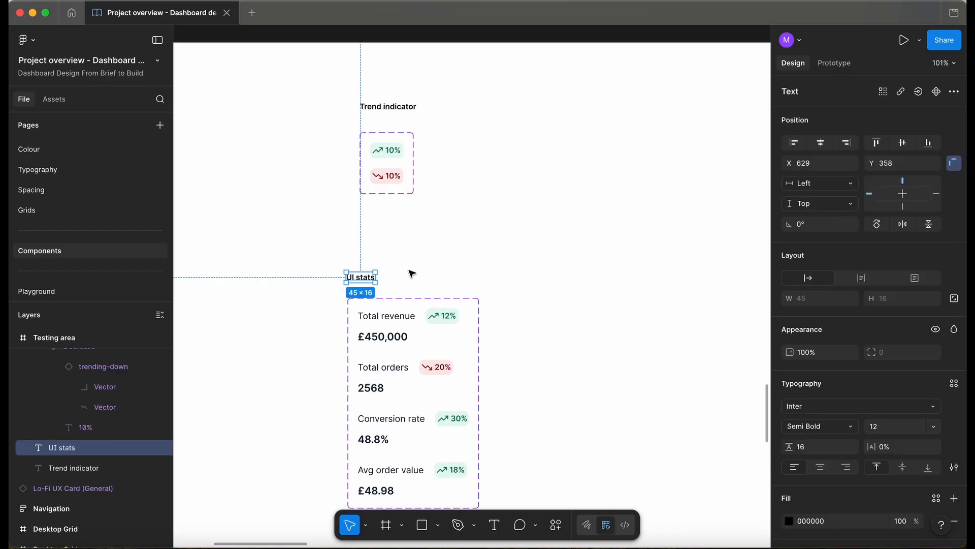
Rename the card component set as UIStats.
{"action": "left_click", "coordinate": [436, 316]}
{"action": "left_click", "coordinate": [814, 91]}
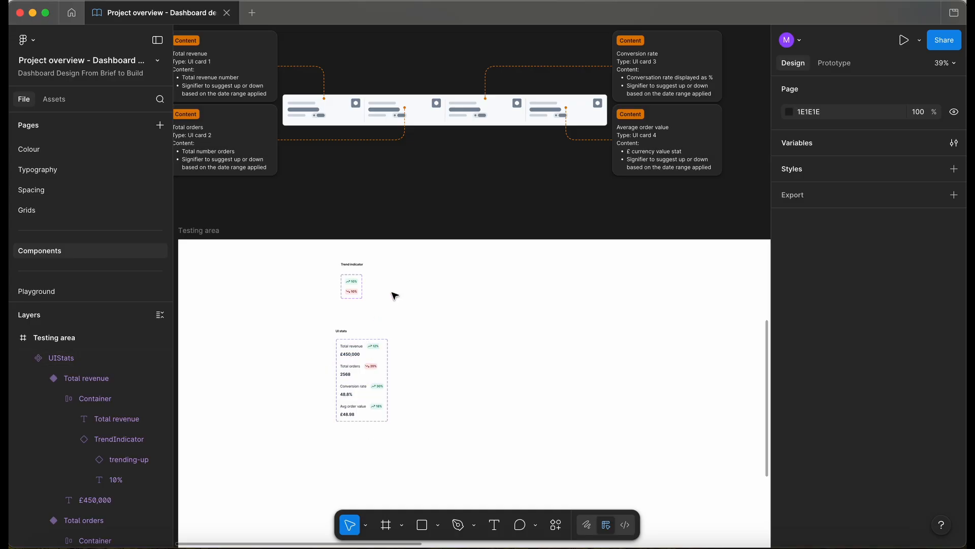
Show the layout guides on the Desktop Grid frames beside the testing area.
{"action": "scroll", "coordinate": [418, 178], "scroll_direction": "down", "scroll_amount": 5}
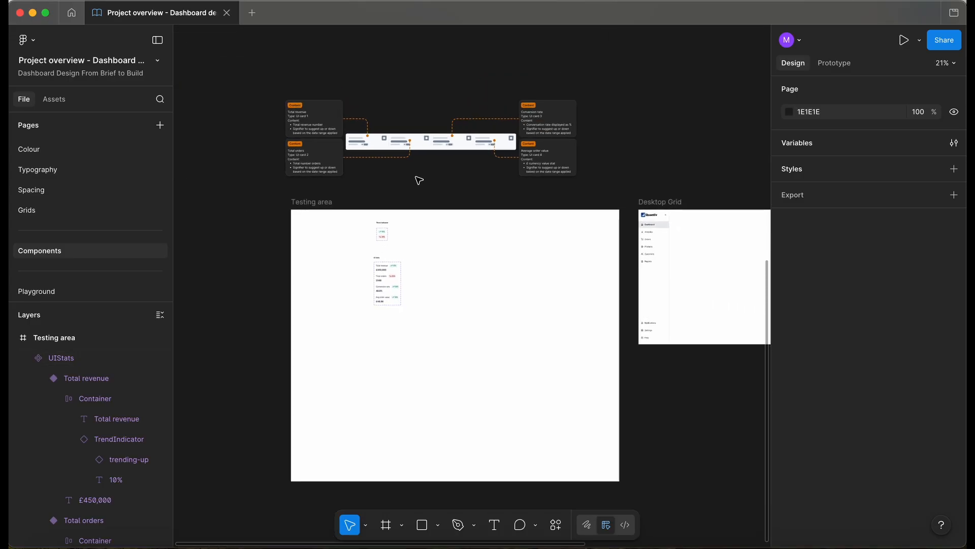
{"action": "scroll", "coordinate": [418, 178], "scroll_direction": "right", "scroll_amount": 5}
{"action": "scroll", "coordinate": [418, 179], "scroll_direction": "right", "scroll_amount": 4}
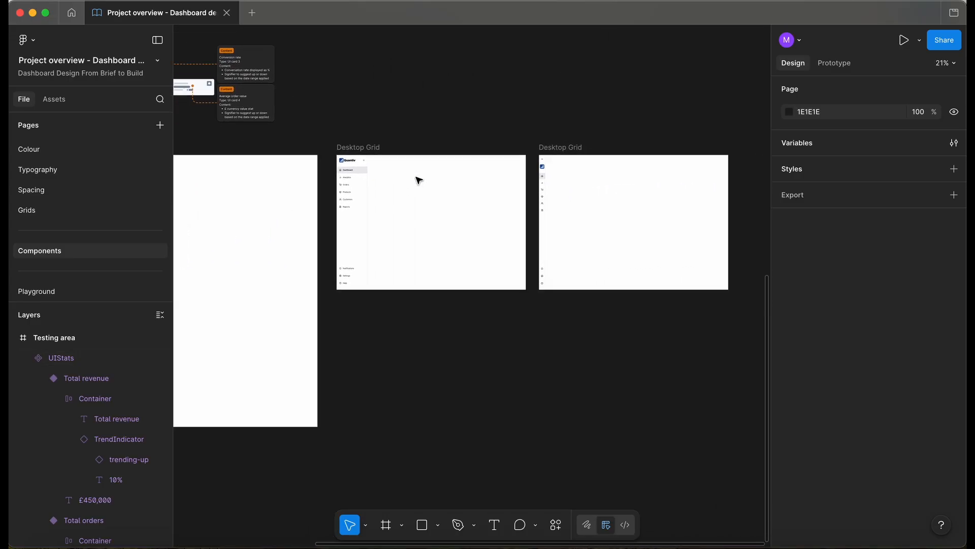
{"action": "scroll", "coordinate": [374, 190], "scroll_direction": "up", "scroll_amount": 3}
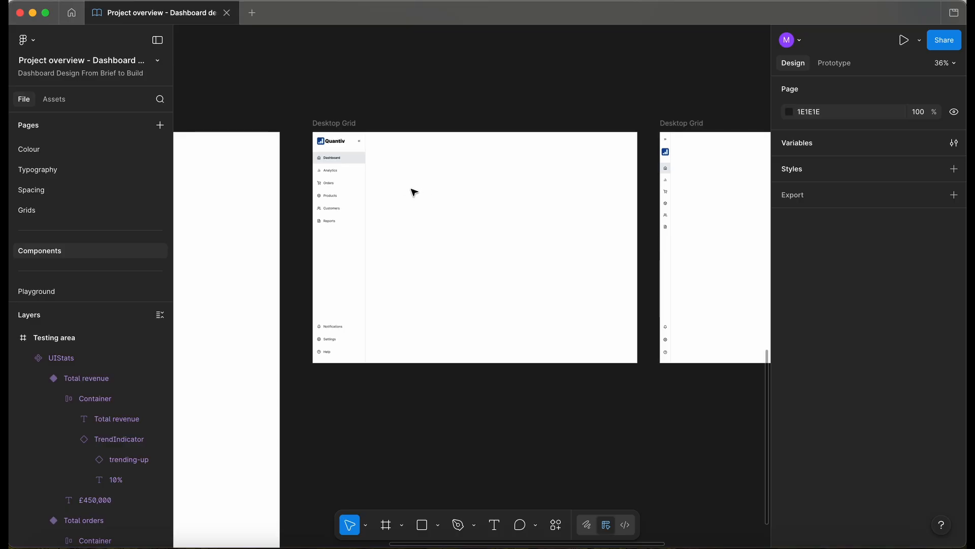
{"action": "key", "text": "ctrl+g"}
{"action": "scroll", "coordinate": [412, 192], "scroll_direction": "up", "scroll_amount": 3}
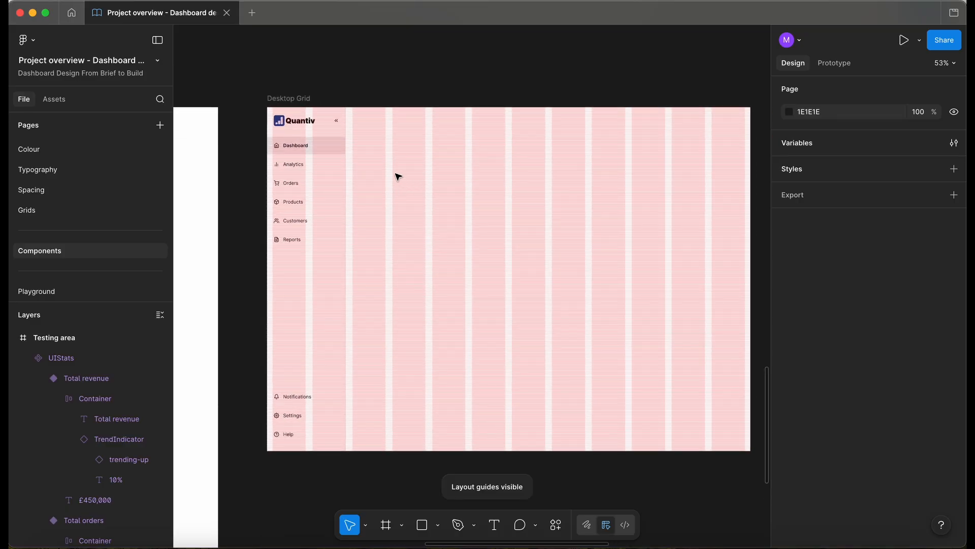
Draw a frame of about 1170 × 208 beside the expanded navigation in the first Desktop Grid, at about X 270, Y 88.
{"action": "key", "text": "f"}
{"action": "left_click_drag", "start_coordinate": [352, 144], "coordinate": [690, 243]}
{"action": "left_click_drag", "start_coordinate": [700, 182], "coordinate": [746, 181]}
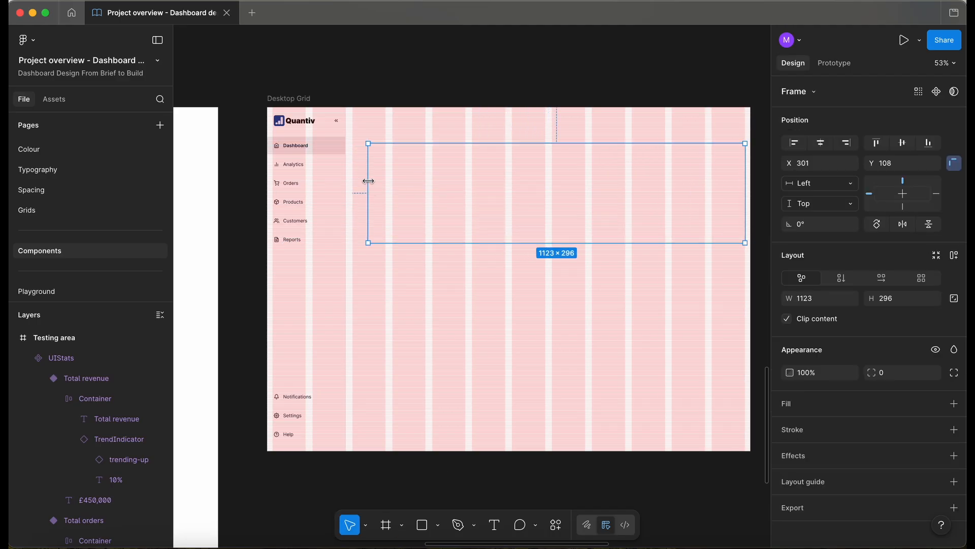
{"action": "left_click_drag", "start_coordinate": [470, 245], "coordinate": [471, 213]}
{"action": "mouse_move", "coordinate": [390, 177]}
{"action": "left_mouse_down"}
{"action": "mouse_move", "coordinate": [383, 161]}
{"action": "mouse_move", "coordinate": [389, 169]}
{"action": "left_mouse_up"}
{"action": "scroll", "coordinate": [388, 168], "scroll_direction": "up", "scroll_amount": 8}
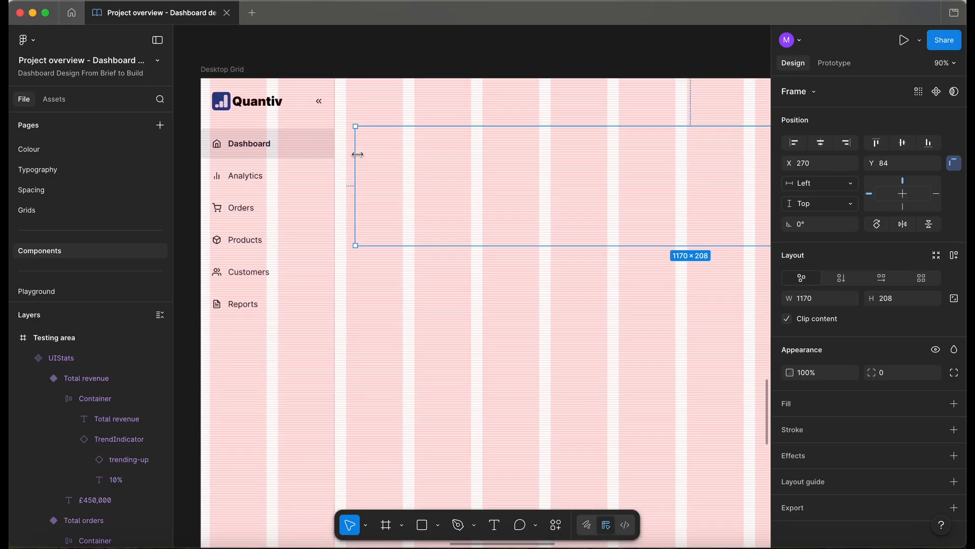
{"action": "scroll", "coordinate": [375, 142], "scroll_direction": "down", "scroll_amount": 4}
{"action": "scroll", "coordinate": [378, 144], "scroll_direction": "down", "scroll_amount": 4}
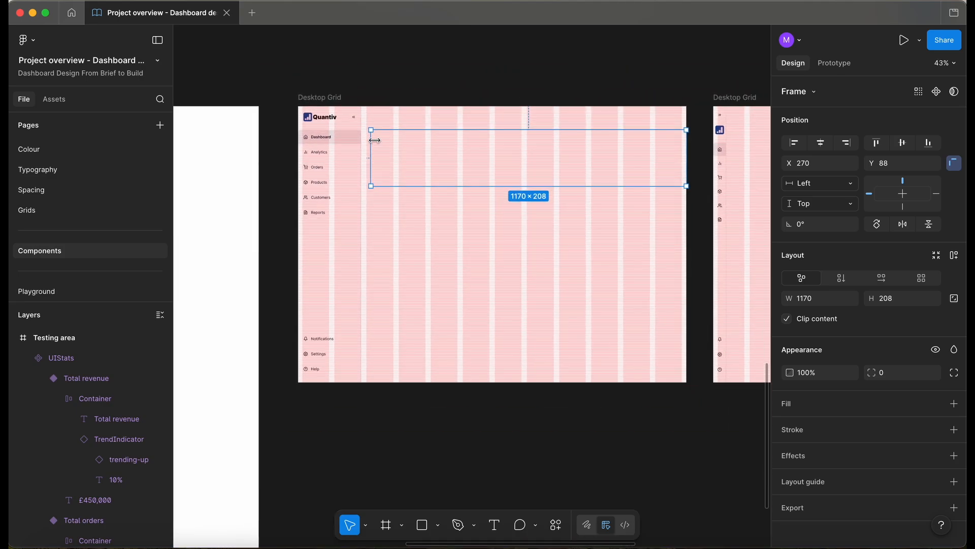
Fill the new frame with the Neutral N0 library colour.
{"action": "left_click", "coordinate": [937, 405]}
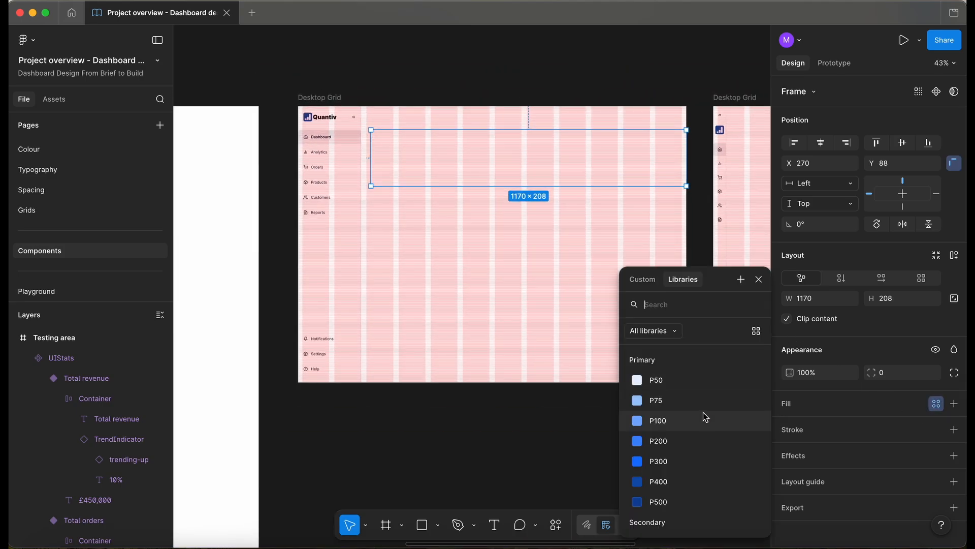
{"action": "type", "text": "neu"}
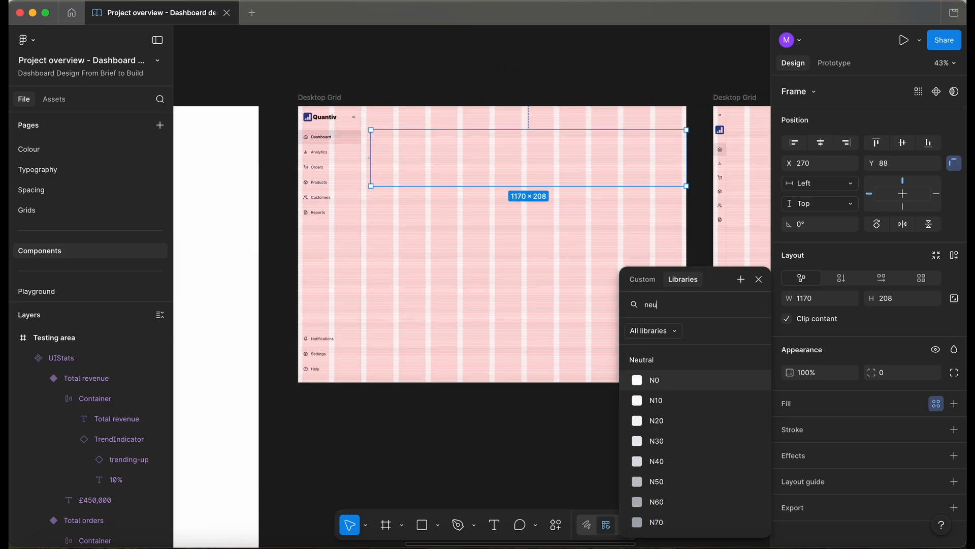
{"action": "left_click", "coordinate": [646, 380]}
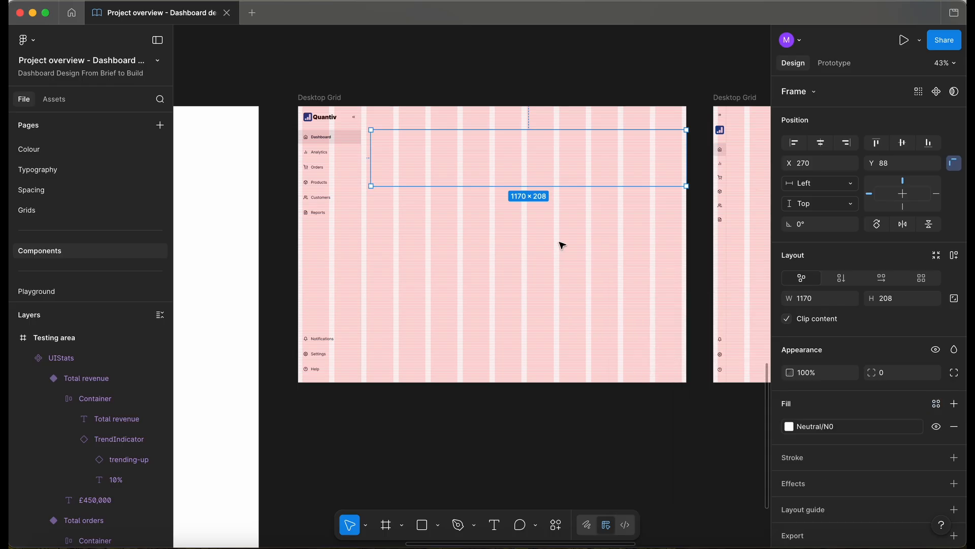
Fit the frame's side edges to the column guides, starting at X 254 with a width of 1170, and hide the layout guides.
{"action": "scroll", "coordinate": [682, 162], "scroll_direction": "up", "scroll_amount": 5}
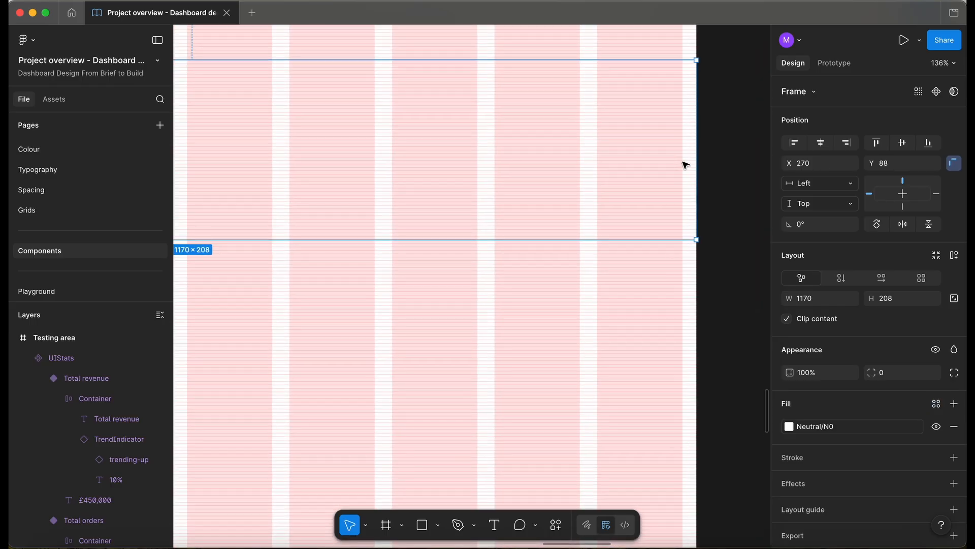
{"action": "left_click_drag", "start_coordinate": [699, 153], "coordinate": [684, 152]}
{"action": "scroll", "coordinate": [685, 153], "scroll_direction": "down", "scroll_amount": 5}
{"action": "scroll", "coordinate": [497, 178], "scroll_direction": "up", "scroll_amount": 5}
{"action": "scroll", "coordinate": [422, 174], "scroll_direction": "up", "scroll_amount": 1}
{"action": "left_click_drag", "start_coordinate": [407, 169], "coordinate": [396, 169]}
{"action": "scroll", "coordinate": [397, 169], "scroll_direction": "down", "scroll_amount": 5}
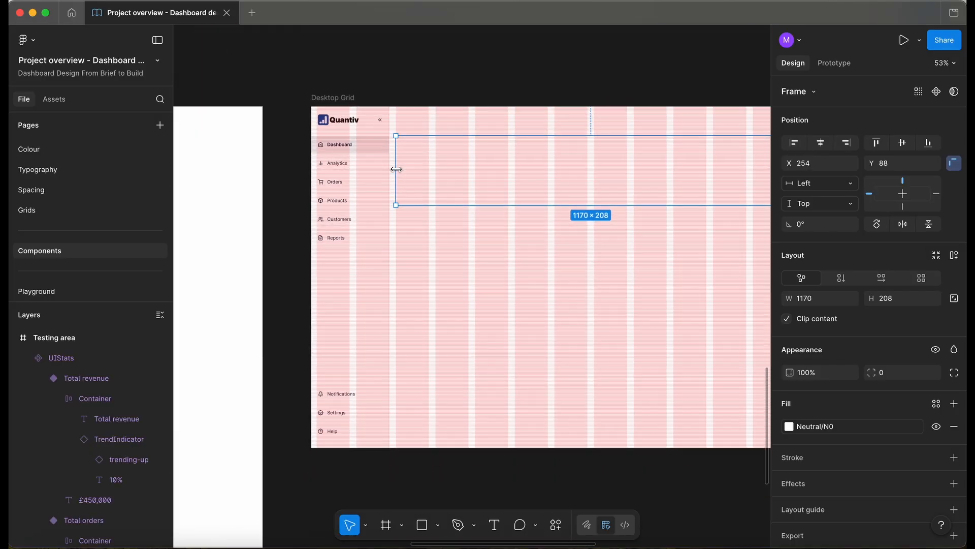
{"action": "scroll", "coordinate": [398, 170], "scroll_direction": "right", "scroll_amount": 3}
{"action": "key", "text": "ctrl+g"}
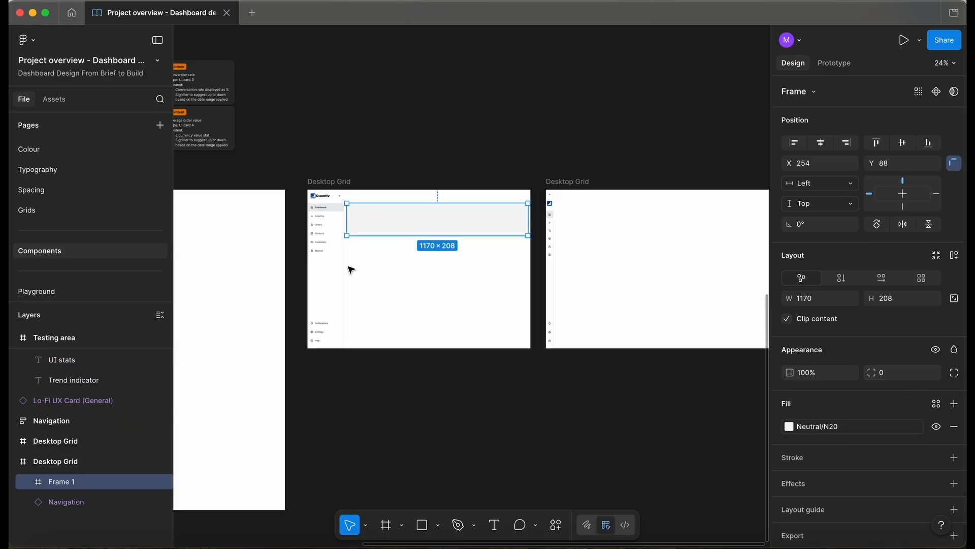
Change the fill of both Desktop Grid frames to the Neutral N10 library colour.
{"action": "scroll", "coordinate": [362, 257], "scroll_direction": "up", "scroll_amount": 3}
{"action": "scroll", "coordinate": [308, 201], "scroll_direction": "right", "scroll_amount": 2}
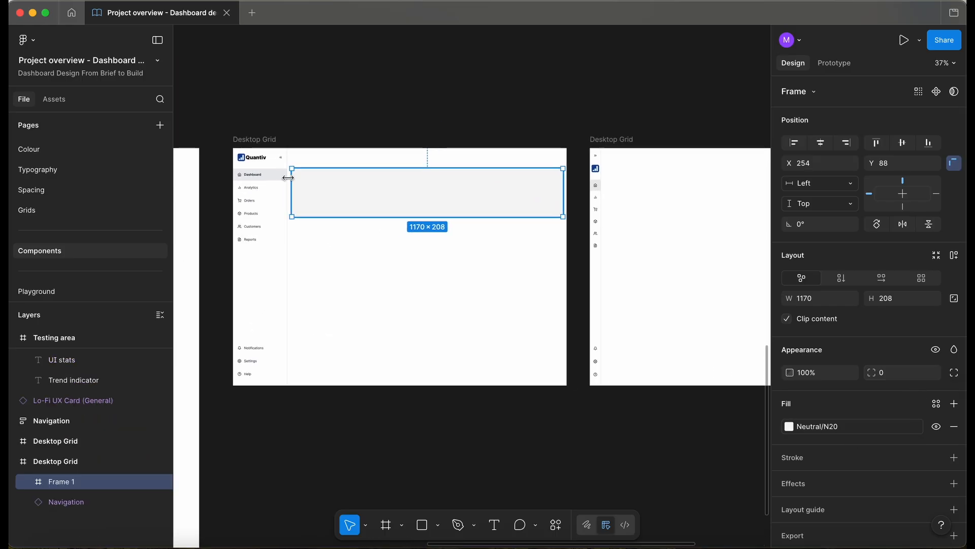
{"action": "left_click", "coordinate": [261, 141]}
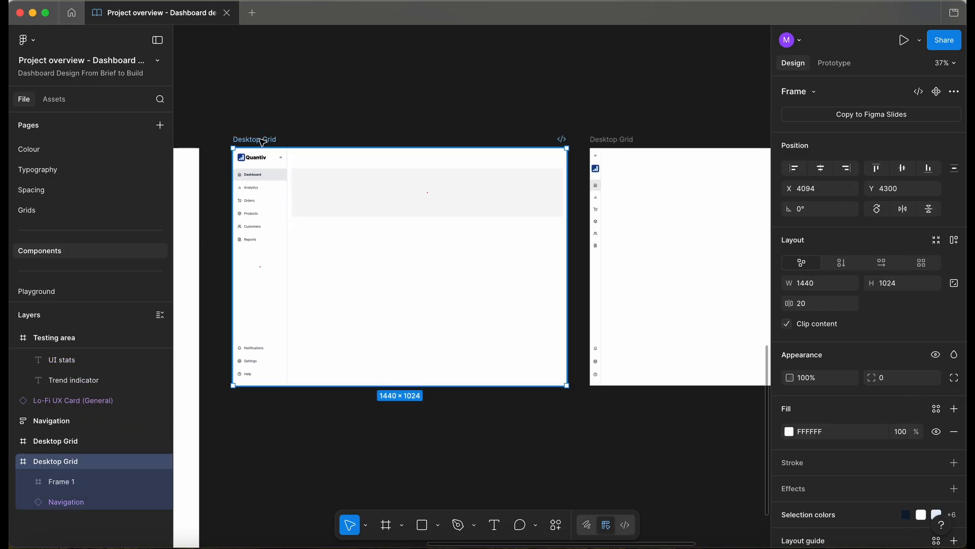
{"action": "left_click", "coordinate": [619, 140], "text": "shift"}
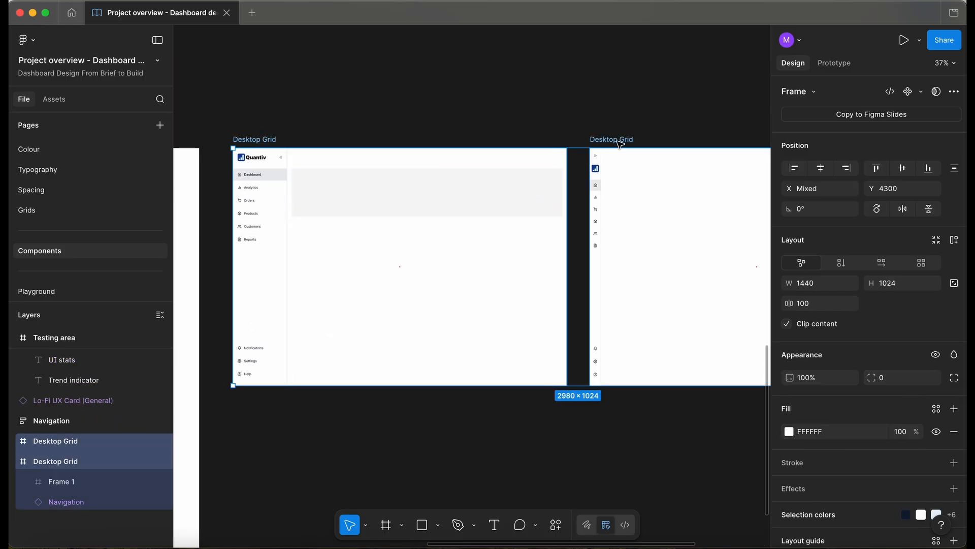
{"action": "left_click", "coordinate": [936, 409]}
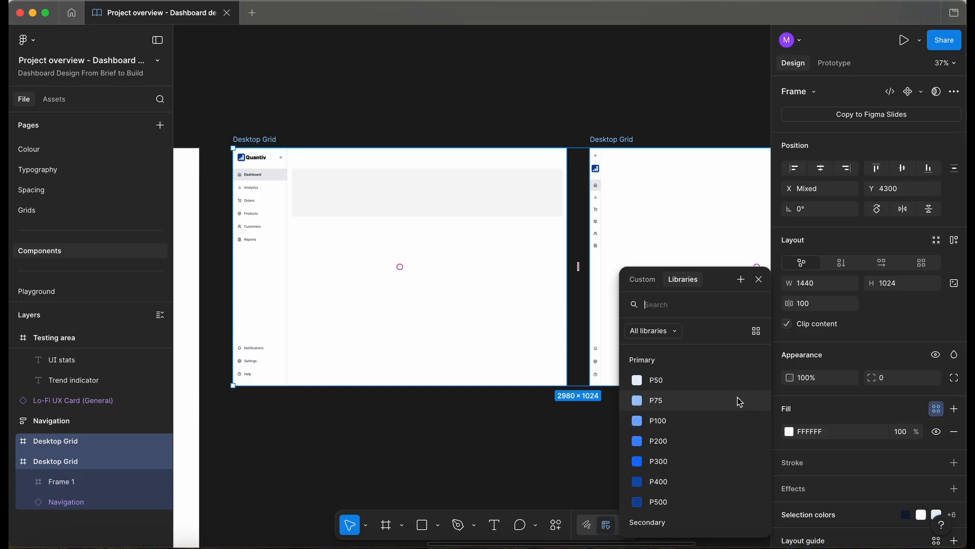
{"action": "type", "text": "neu"}
{"action": "left_click", "coordinate": [658, 401]}
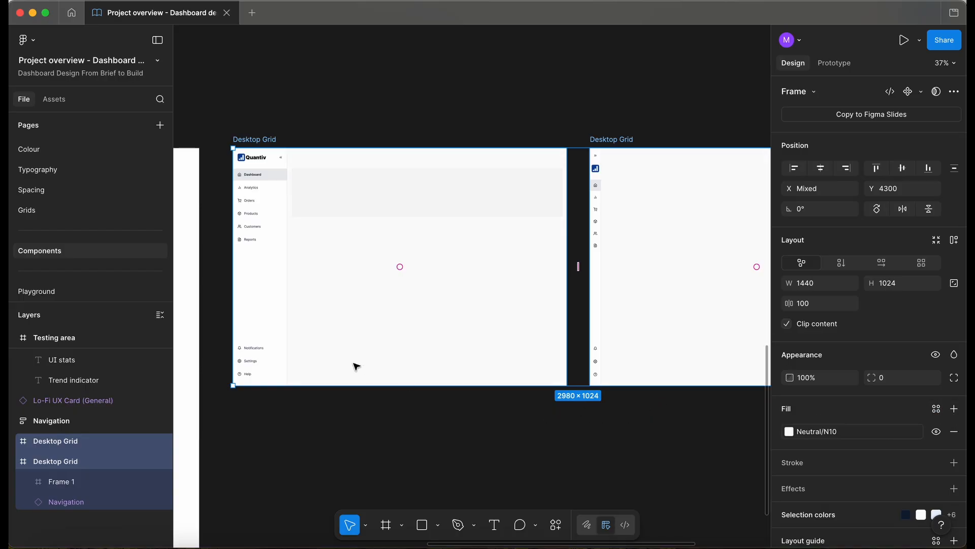
Set the fill of the inner frame in the first Desktop Grid to Neutral N0.
{"action": "left_click", "coordinate": [348, 209]}
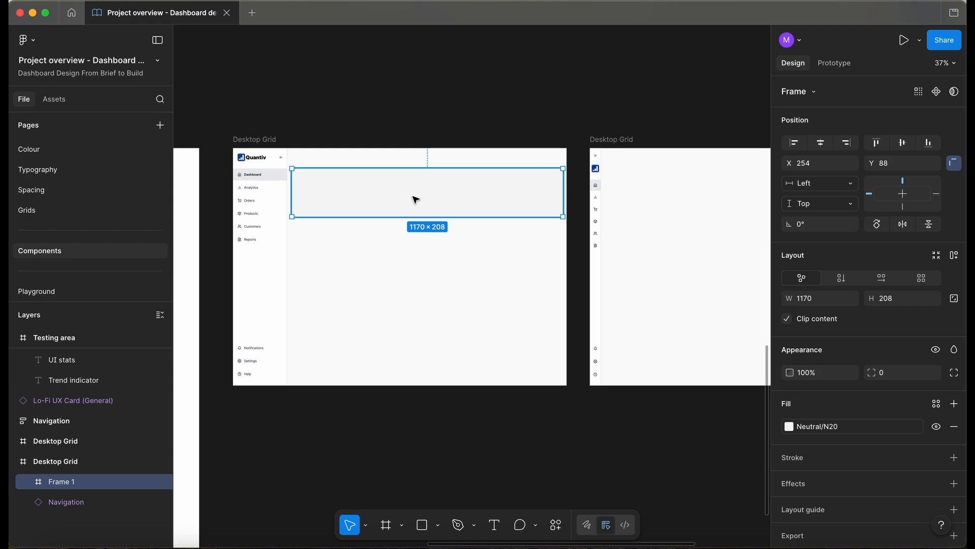
{"action": "left_click", "coordinate": [808, 427]}
{"action": "left_click", "coordinate": [681, 409]}
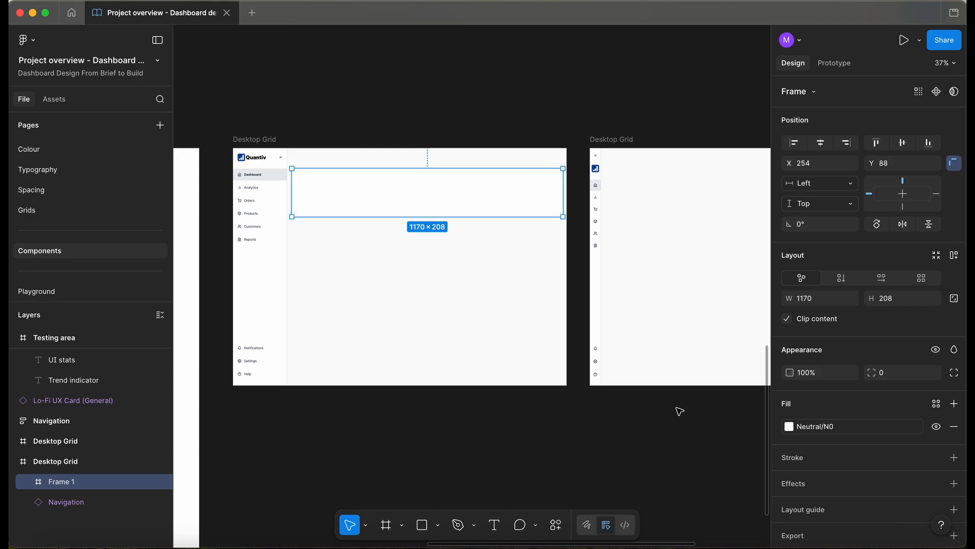
{"action": "left_click", "coordinate": [453, 437]}
Rename the inner stats frame in the first Desktop Grid to OverviewStats.
{"action": "scroll", "coordinate": [321, 150], "scroll_direction": "up", "scroll_amount": 5}
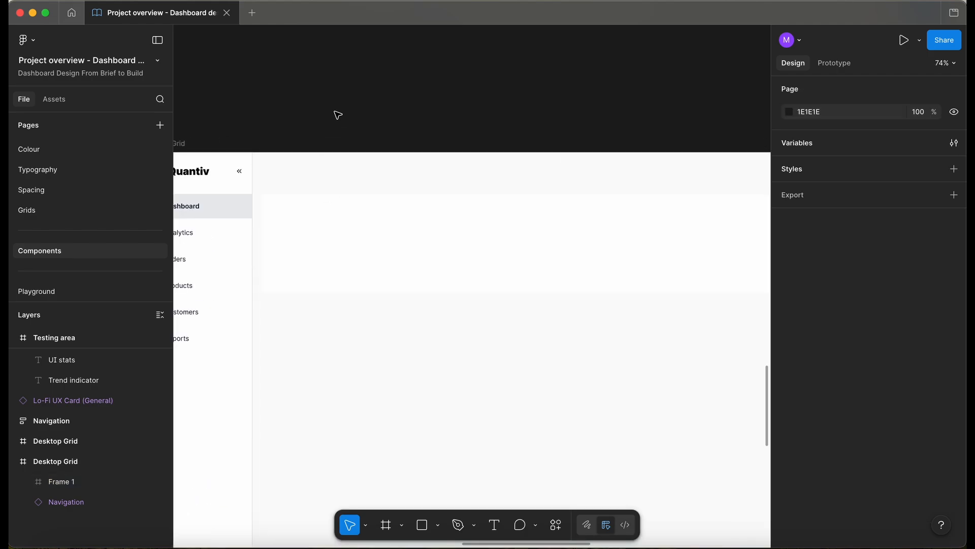
{"action": "scroll", "coordinate": [334, 122], "scroll_direction": "down", "scroll_amount": 6}
{"action": "scroll", "coordinate": [337, 123], "scroll_direction": "left", "scroll_amount": 6}
{"action": "scroll", "coordinate": [338, 124], "scroll_direction": "down", "scroll_amount": 3}
{"action": "scroll", "coordinate": [337, 123], "scroll_direction": "right", "scroll_amount": 3}
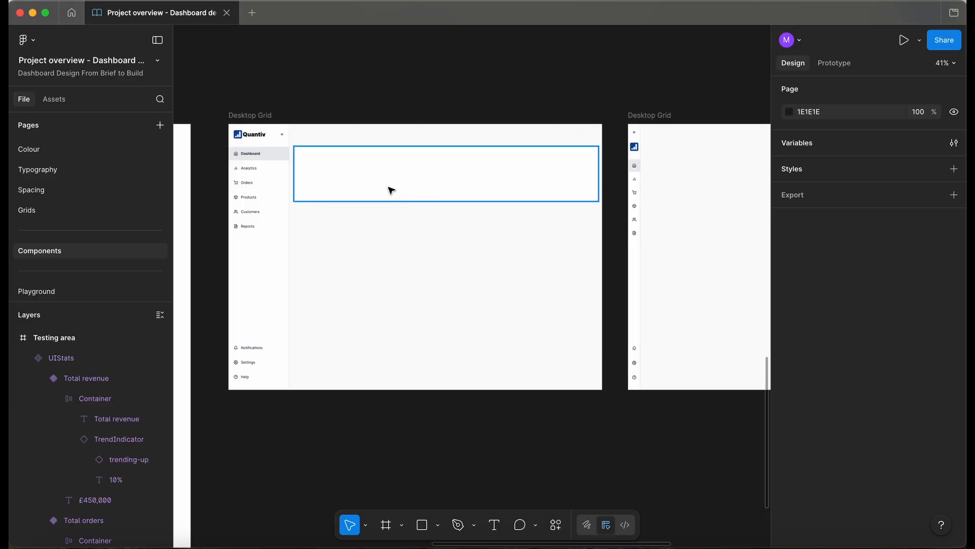
{"action": "left_click", "coordinate": [384, 185]}
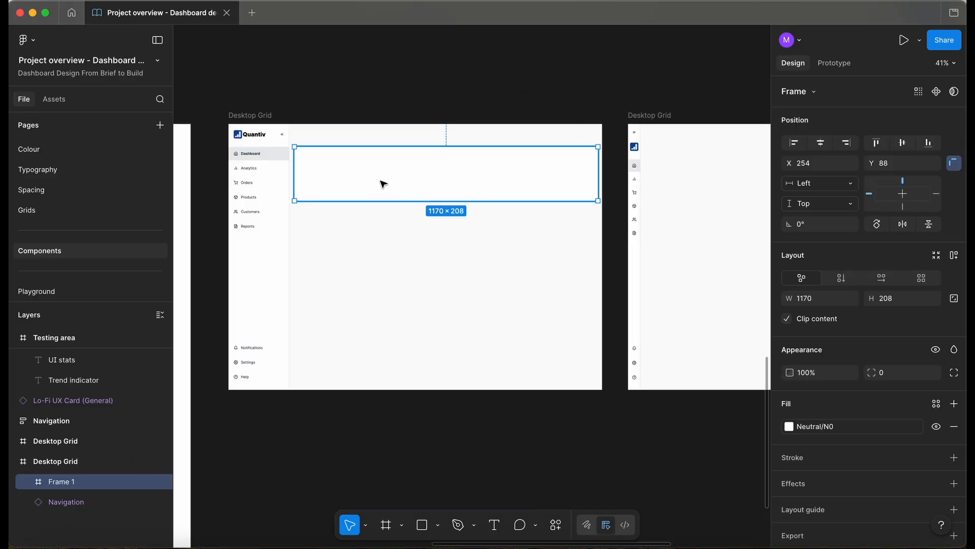
{"action": "scroll", "coordinate": [385, 185], "scroll_direction": "up", "scroll_amount": 2}
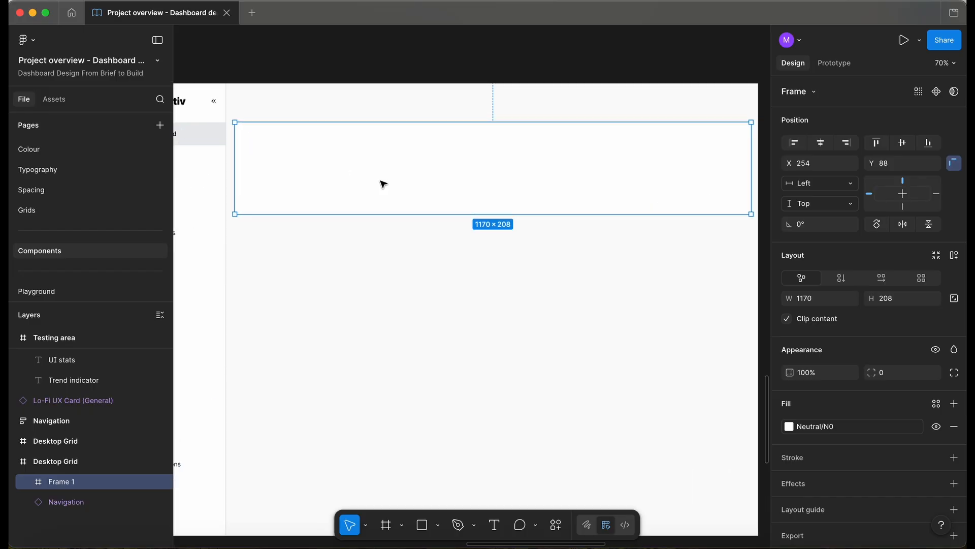
{"action": "scroll", "coordinate": [382, 183], "scroll_direction": "down", "scroll_amount": 4}
{"action": "scroll", "coordinate": [420, 294], "scroll_direction": "up", "scroll_amount": 2}
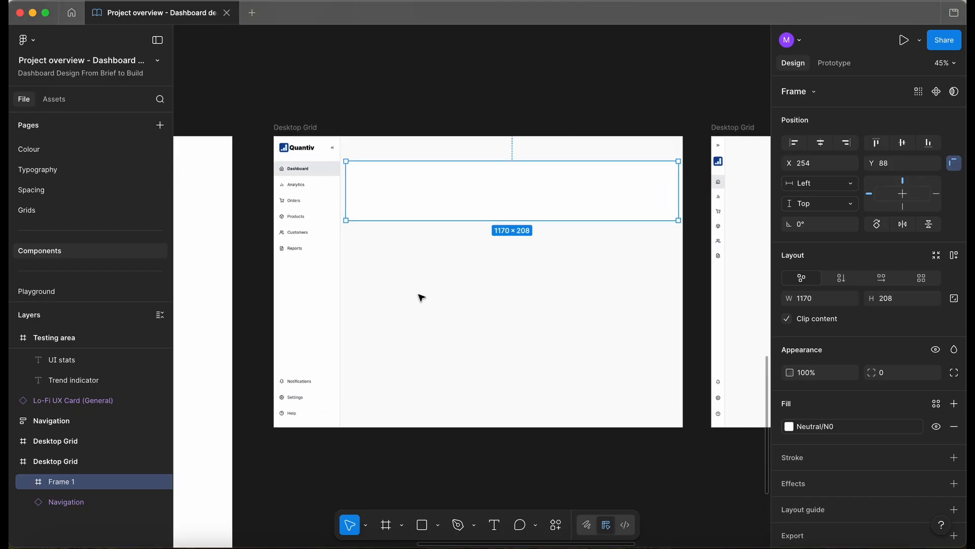
{"action": "key", "text": "super+r"}
{"action": "type", "text": "Over"}
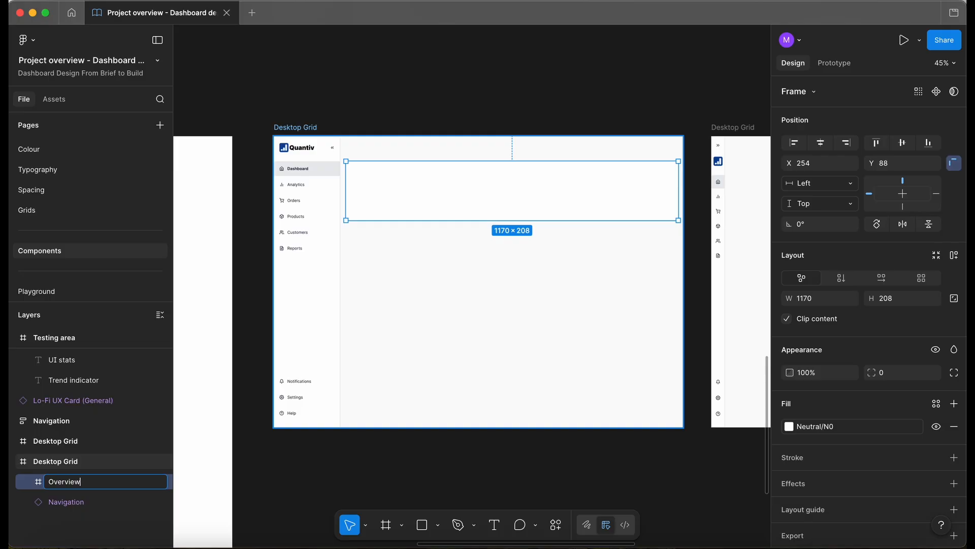
{"action": "left_click", "coordinate": [440, 298]}
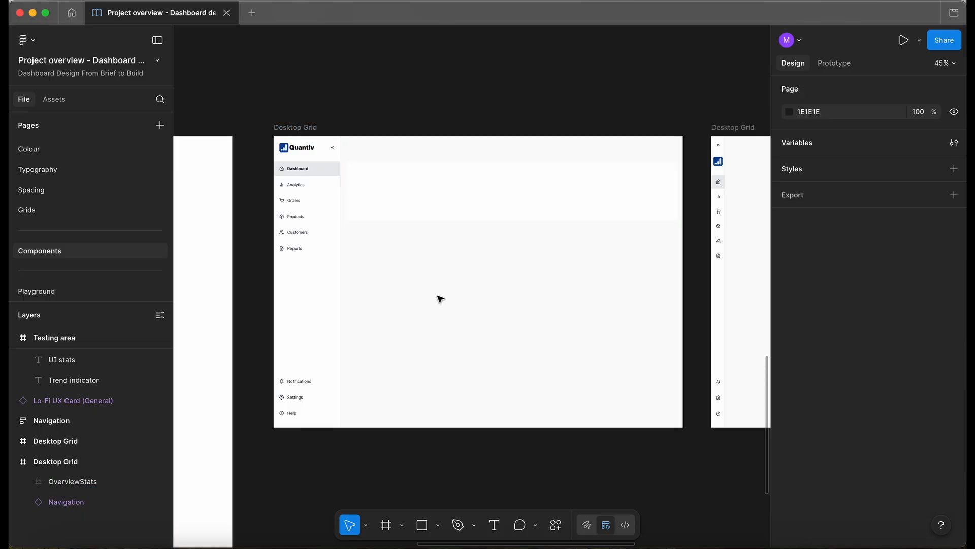
Copy the Total revenue UIStats variant from the Testing area into the OverviewStats frame.
{"action": "scroll", "coordinate": [449, 280], "scroll_direction": "down", "scroll_amount": 3}
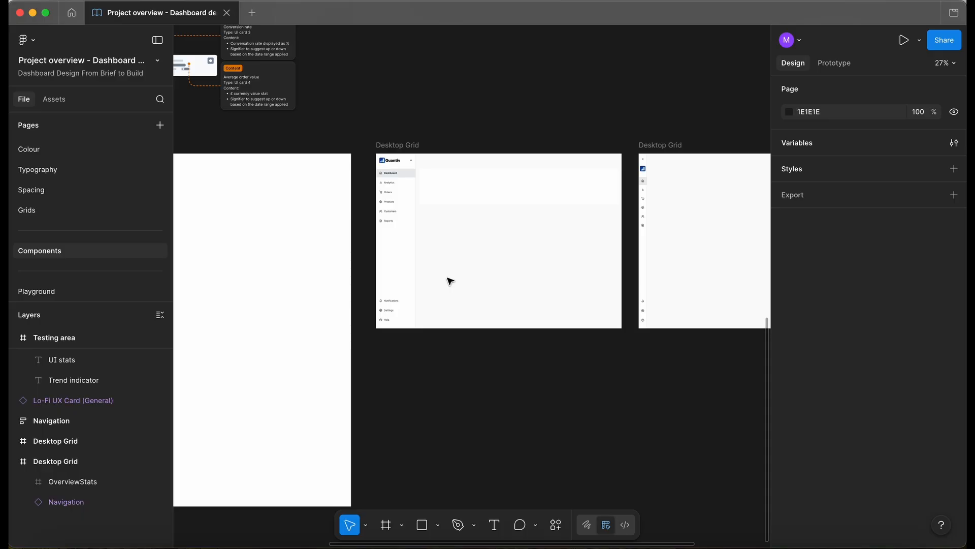
{"action": "scroll", "coordinate": [449, 280], "scroll_direction": "left", "scroll_amount": 10}
{"action": "scroll", "coordinate": [430, 224], "scroll_direction": "right", "scroll_amount": 2}
{"action": "left_click", "coordinate": [429, 226]}
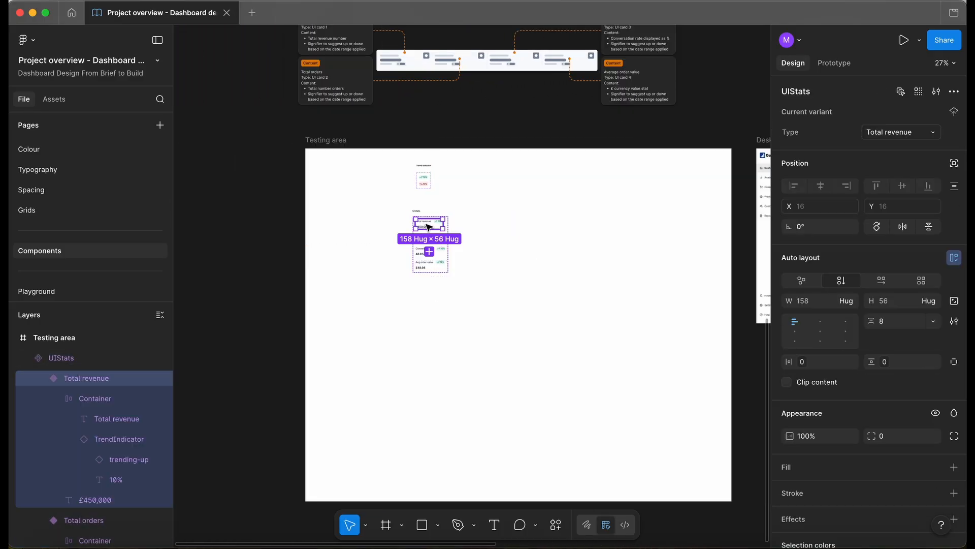
{"action": "scroll", "coordinate": [428, 226], "scroll_direction": "right", "scroll_amount": 5}
{"action": "scroll", "coordinate": [429, 227], "scroll_direction": "right", "scroll_amount": 12}
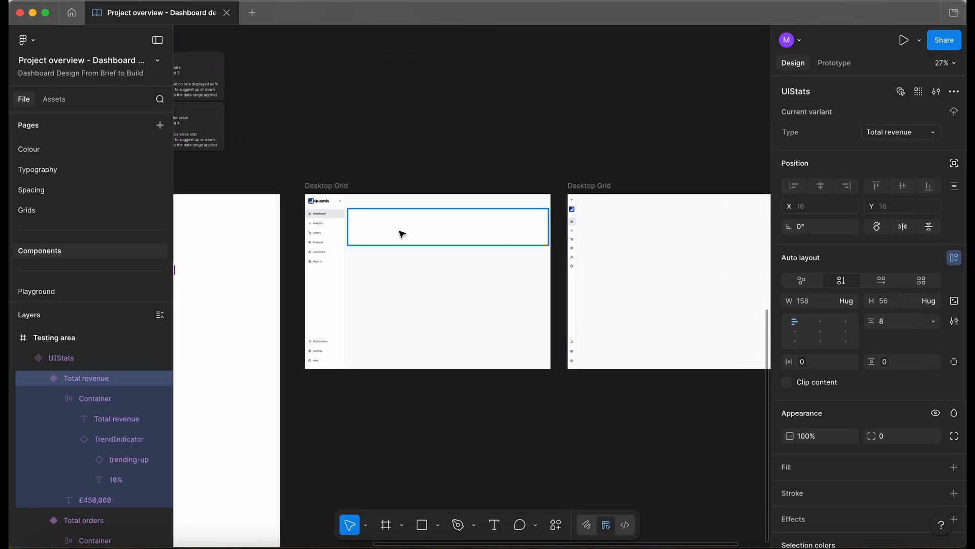
{"action": "left_click", "coordinate": [401, 232]}
{"action": "key", "text": "ctrl+v"}
Apply auto layout to the OverviewStats frame around the Total revenue card.
{"action": "scroll", "coordinate": [400, 233], "scroll_direction": "up", "scroll_amount": 5}
{"action": "left_click", "coordinate": [429, 236]}
{"action": "key", "text": "shift+a"}
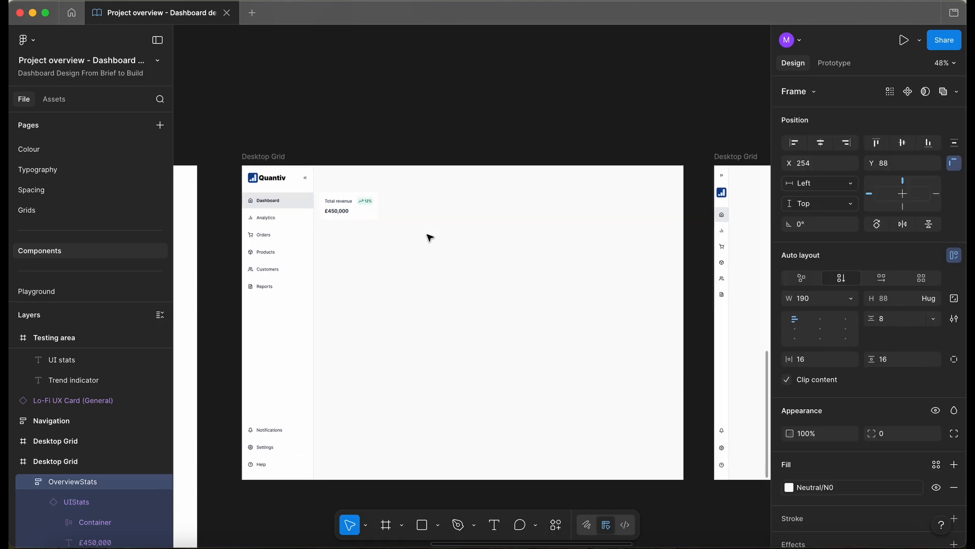
{"action": "scroll", "coordinate": [391, 221], "scroll_direction": "up", "scroll_amount": 3}
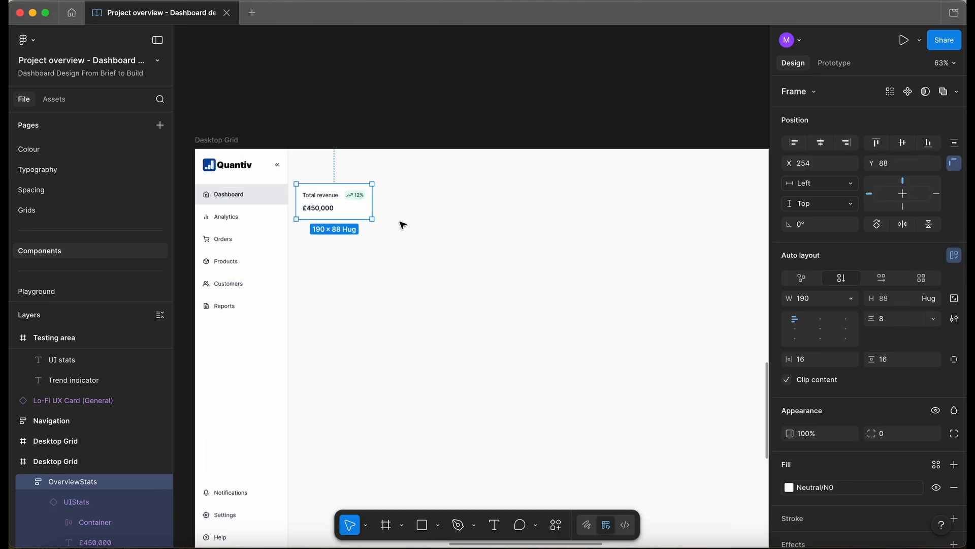
Duplicate the Total revenue card three times and arrange the four cards in a horizontal auto layout.
{"action": "left_click", "coordinate": [323, 200]}
{"action": "key", "text": "super+d"}
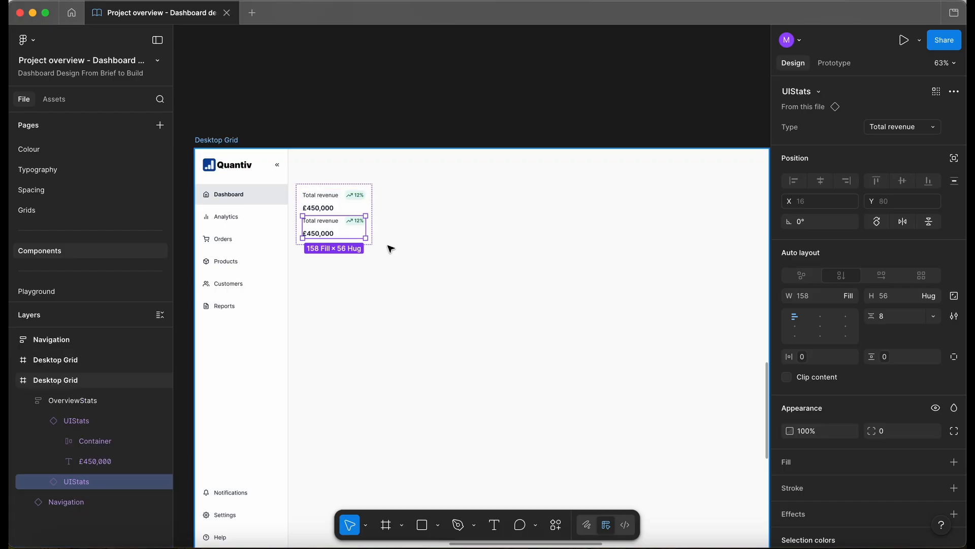
{"action": "key", "text": "super+d"}
{"action": "key", "text": "super+d"}
{"action": "key", "text": "Escape"}
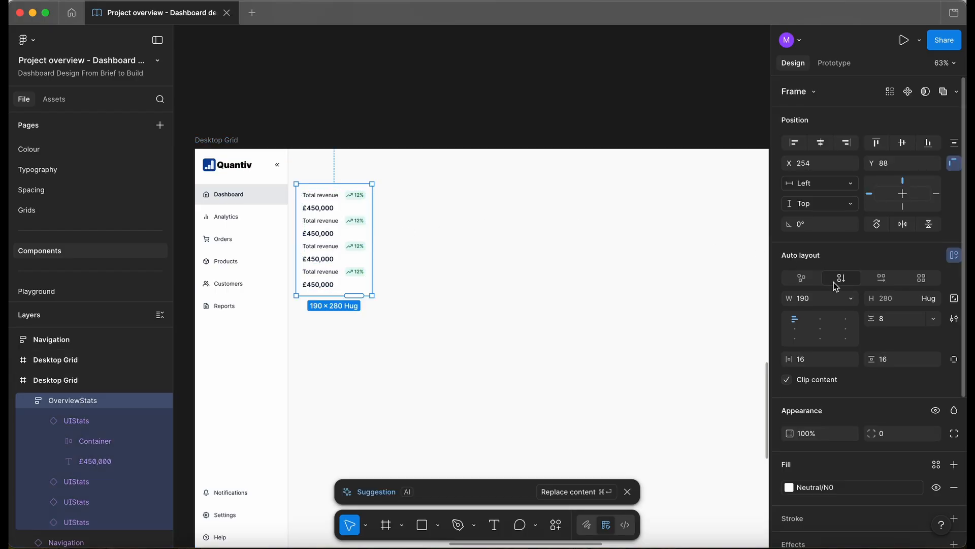
{"action": "left_click", "coordinate": [882, 280]}
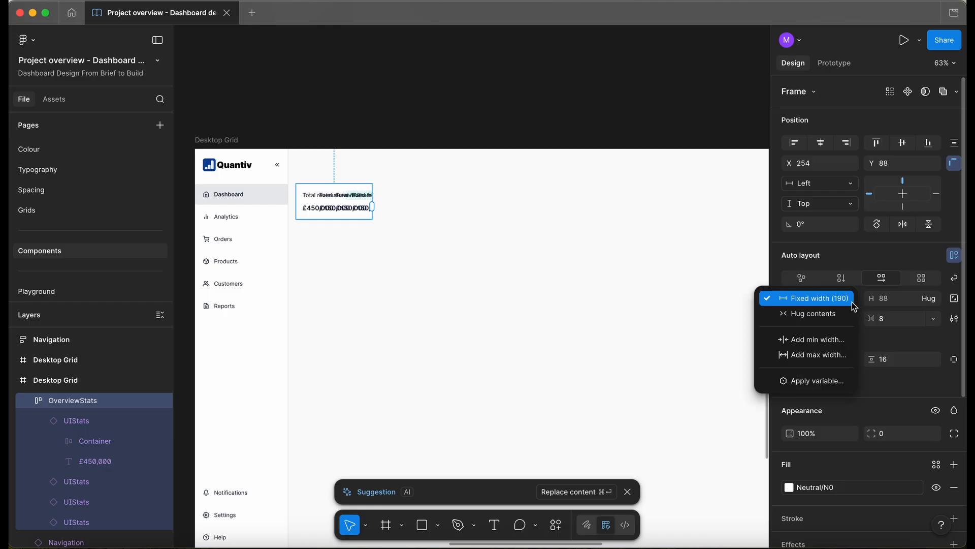
{"action": "left_click", "coordinate": [851, 300]}
Widen the OverviewStats frame to 1170 to match the column guides, showing the layout guides to check the edge and hiding them again.
{"action": "scroll", "coordinate": [324, 199], "scroll_direction": "down", "scroll_amount": 2}
{"action": "left_click_drag", "start_coordinate": [324, 195], "coordinate": [654, 171]}
{"action": "key", "text": "ctrl+g"}
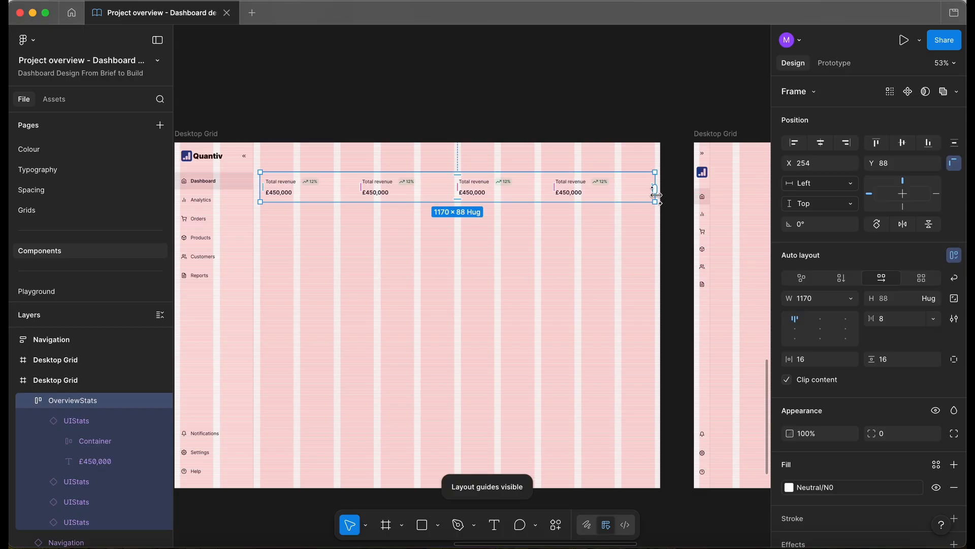
{"action": "scroll", "coordinate": [653, 172], "scroll_direction": "up", "scroll_amount": 10}
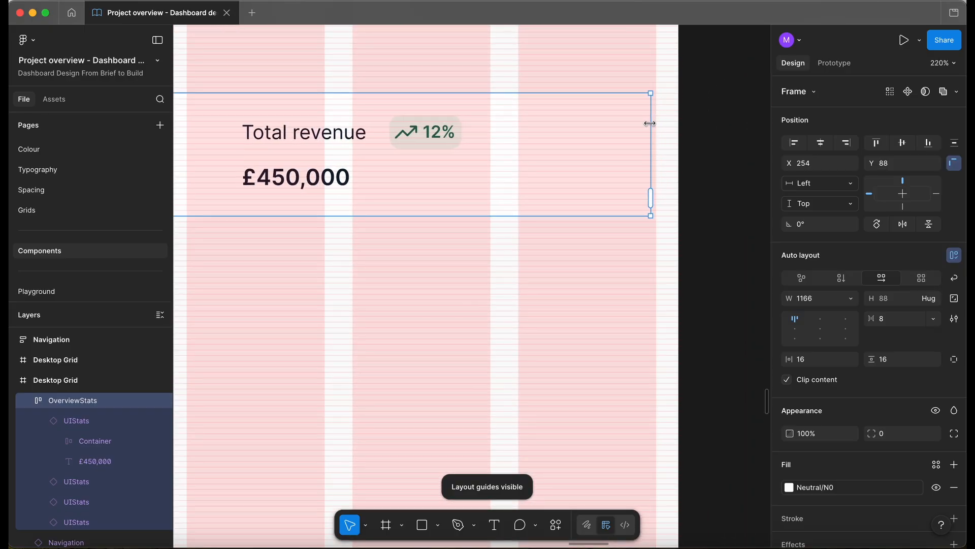
{"action": "scroll", "coordinate": [657, 123], "scroll_direction": "down", "scroll_amount": 5}
{"action": "scroll", "coordinate": [658, 123], "scroll_direction": "down", "scroll_amount": 3}
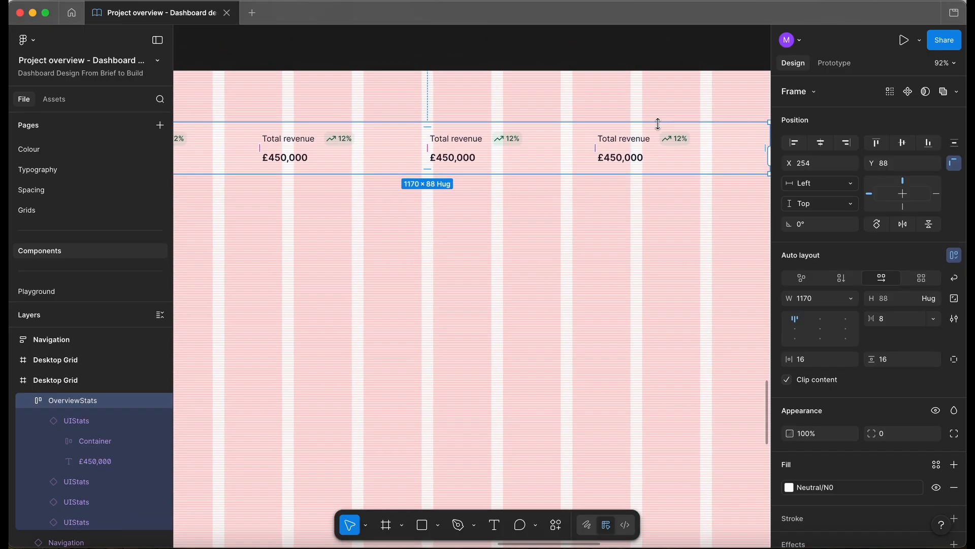
{"action": "key", "text": "shift+g"}
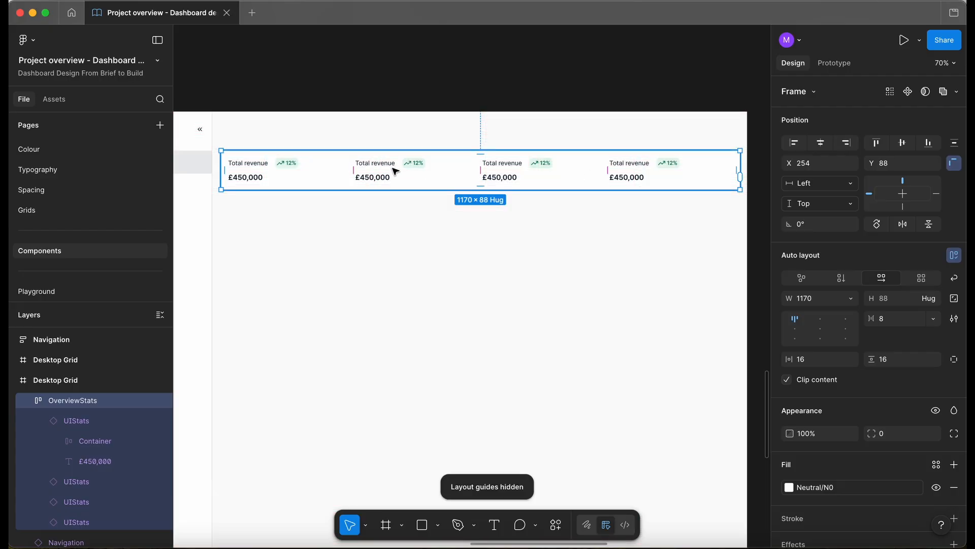
Set the second card in OverviewStats to the Total orders variant, following the wireframe's content notes.
{"action": "scroll", "coordinate": [394, 171], "scroll_direction": "down", "scroll_amount": 5}
{"action": "scroll", "coordinate": [395, 171], "scroll_direction": "left", "scroll_amount": 8}
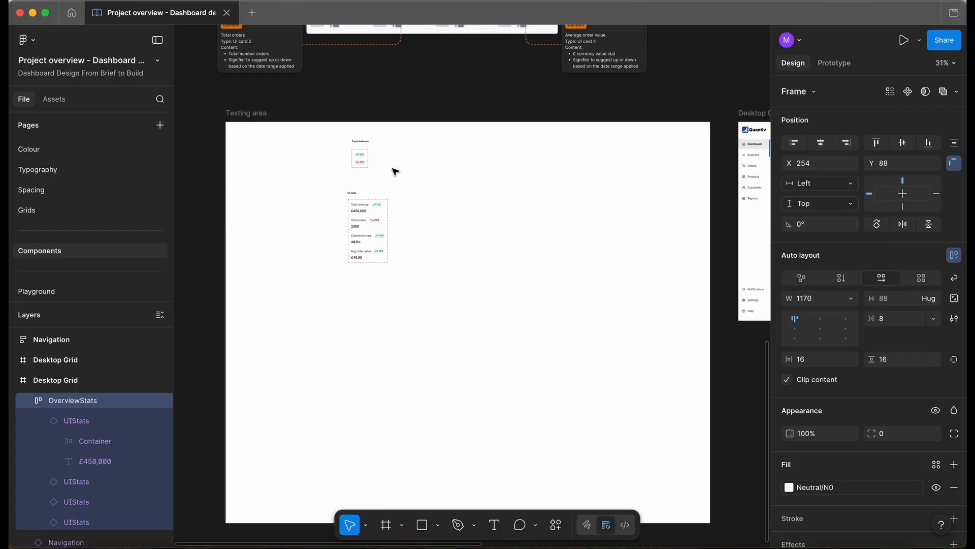
{"action": "scroll", "coordinate": [396, 171], "scroll_direction": "up", "scroll_amount": 5}
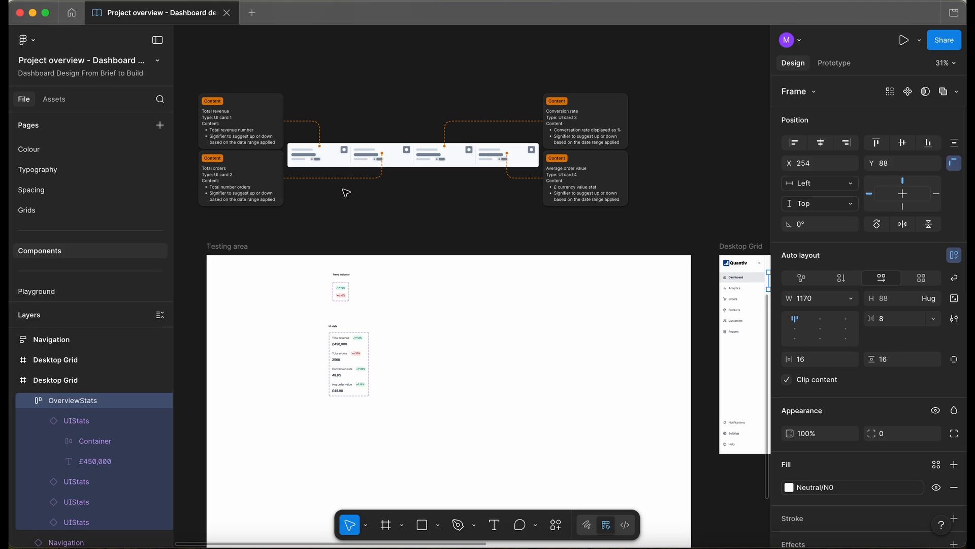
{"action": "scroll", "coordinate": [346, 192], "scroll_direction": "right", "scroll_amount": 5}
{"action": "scroll", "coordinate": [346, 193], "scroll_direction": "down", "scroll_amount": 1}
{"action": "left_click", "coordinate": [599, 233]}
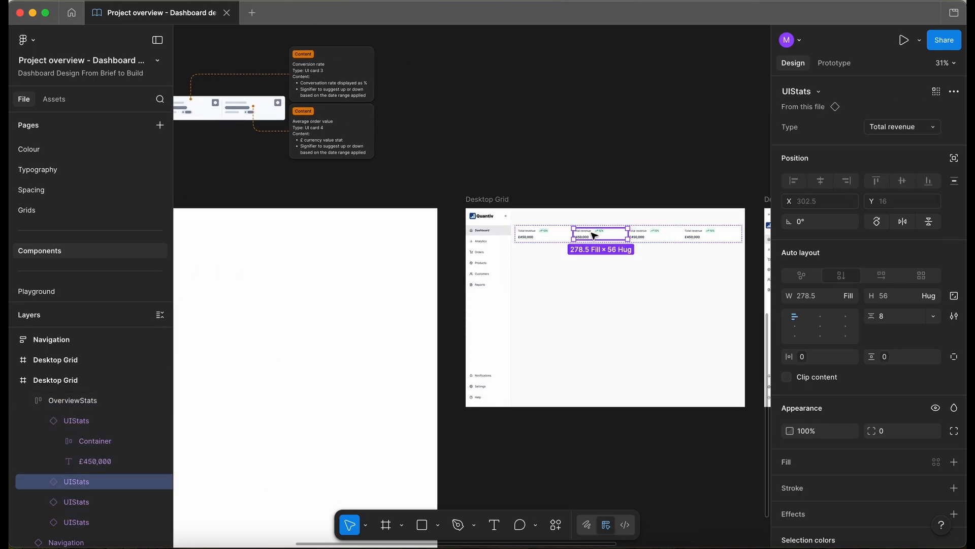
{"action": "left_click", "coordinate": [923, 127]}
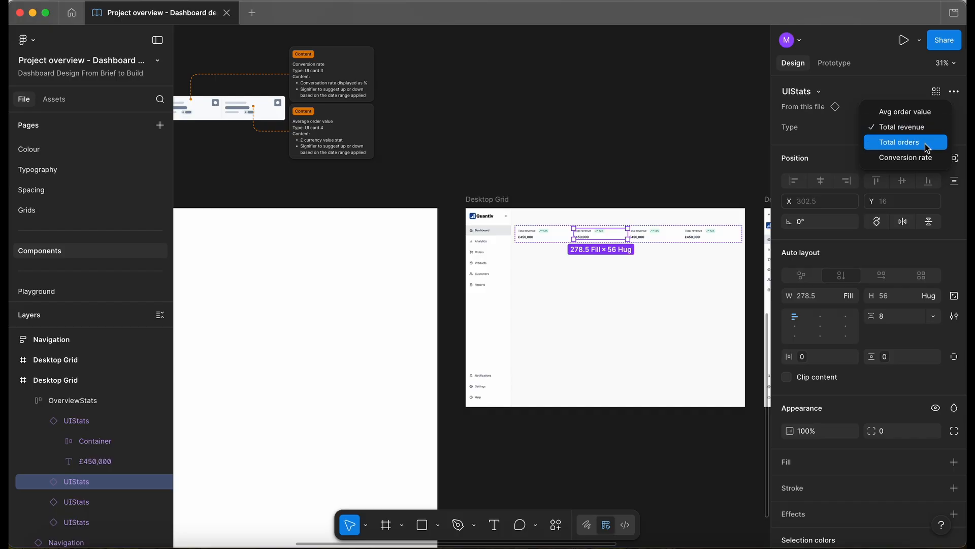
{"action": "left_click", "coordinate": [925, 144]}
Switch the third stats card to the Conversion rate variant.
{"action": "scroll", "coordinate": [659, 236], "scroll_direction": "left", "scroll_amount": 2}
{"action": "scroll", "coordinate": [659, 236], "scroll_direction": "up", "scroll_amount": 1}
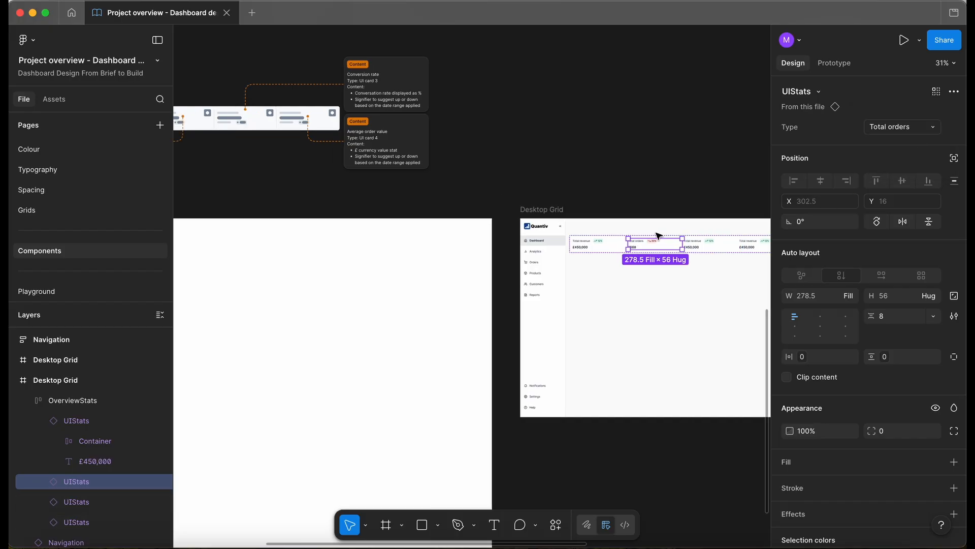
{"action": "scroll", "coordinate": [659, 236], "scroll_direction": "right", "scroll_amount": 2}
{"action": "scroll", "coordinate": [658, 236], "scroll_direction": "down", "scroll_amount": 1}
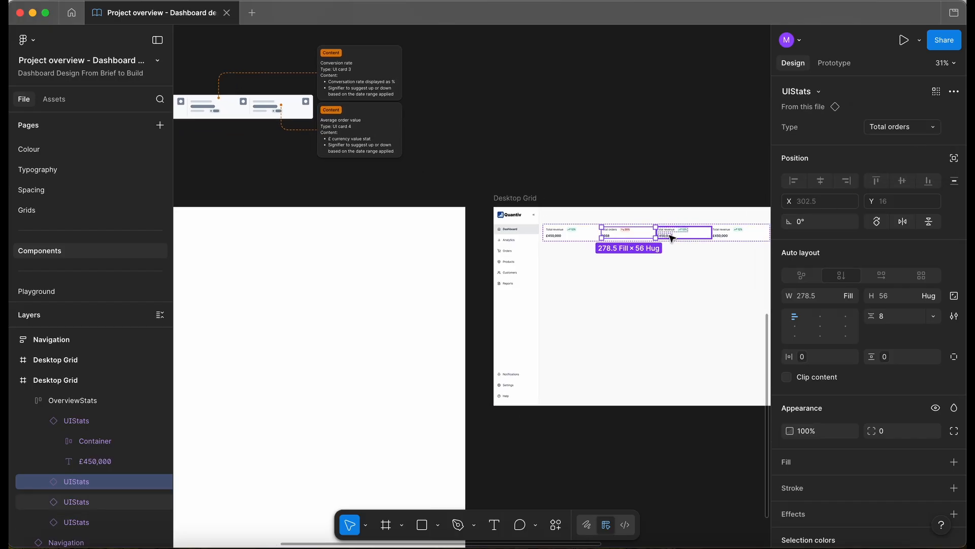
{"action": "left_click", "coordinate": [669, 235]}
{"action": "left_click", "coordinate": [891, 127]}
{"action": "left_click", "coordinate": [906, 157]}
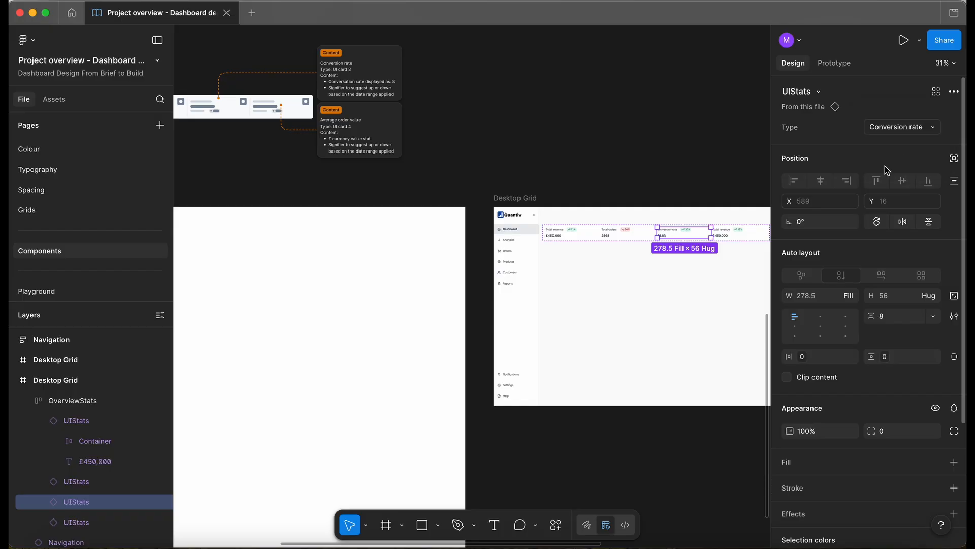
Change the fourth stats card's type to Avg order value.
{"action": "scroll", "coordinate": [566, 253], "scroll_direction": "right", "scroll_amount": 4}
{"action": "scroll", "coordinate": [566, 252], "scroll_direction": "down", "scroll_amount": 1}
{"action": "left_click", "coordinate": [641, 212]}
{"action": "left_click", "coordinate": [901, 127]}
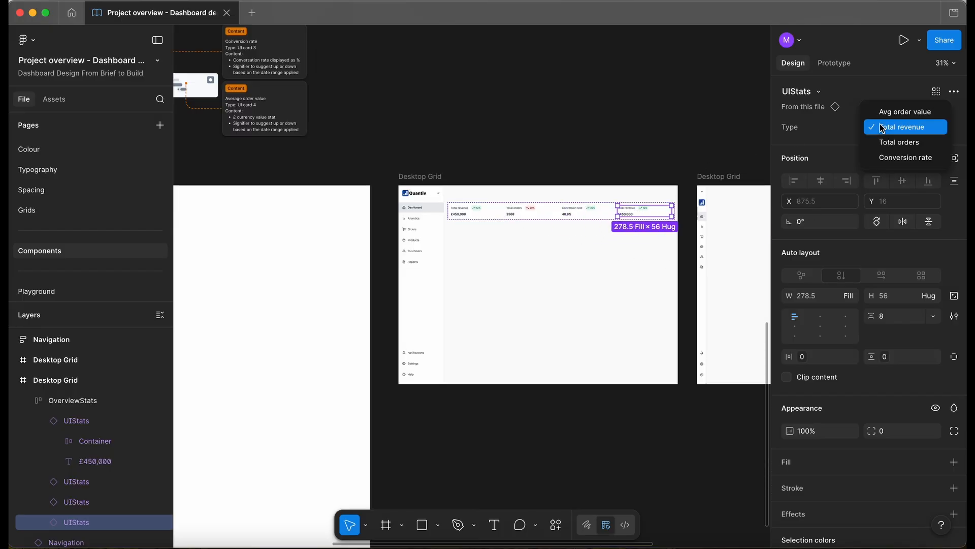
{"action": "left_click", "coordinate": [901, 109]}
{"action": "left_click", "coordinate": [589, 226]}
{"action": "scroll", "coordinate": [589, 226], "scroll_direction": "up", "scroll_amount": 3}
{"action": "scroll", "coordinate": [589, 226], "scroll_direction": "right", "scroll_amount": 2}
{"action": "scroll", "coordinate": [589, 226], "scroll_direction": "down", "scroll_amount": 1}
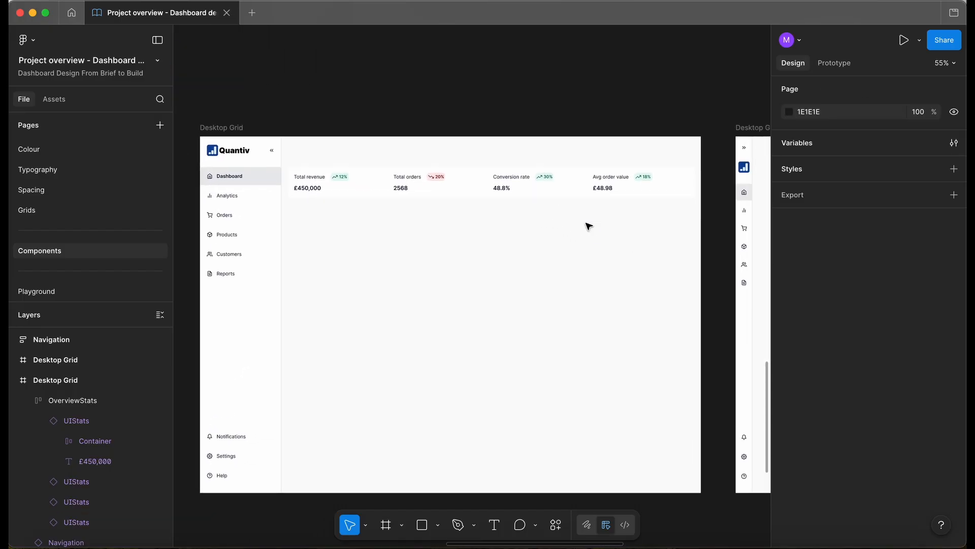
Bind OverviewStats' horizontal and vertical padding to the 16px spacing variable, centre its cards vertically and set the gap to Auto.
{"action": "scroll", "coordinate": [588, 227], "scroll_direction": "right", "scroll_amount": 10}
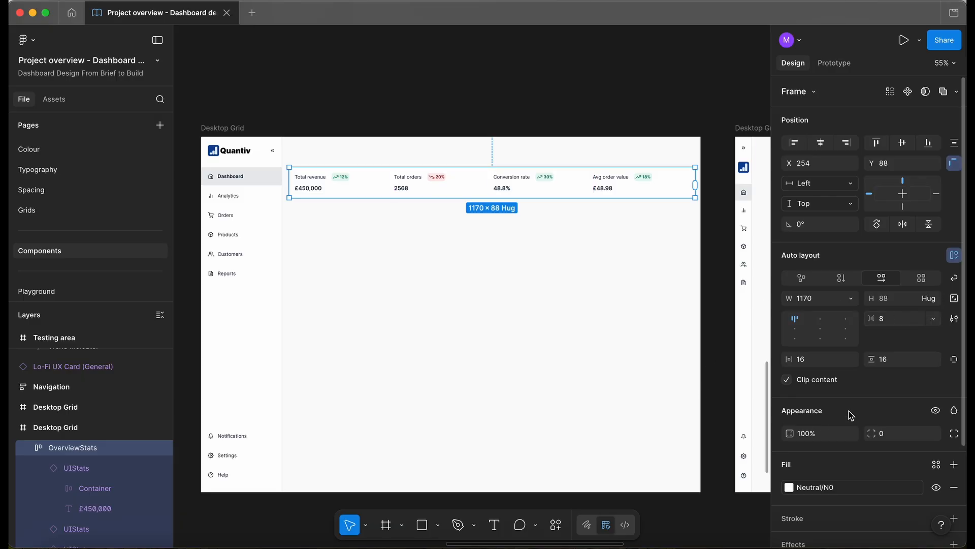
{"action": "left_click", "coordinate": [855, 359]}
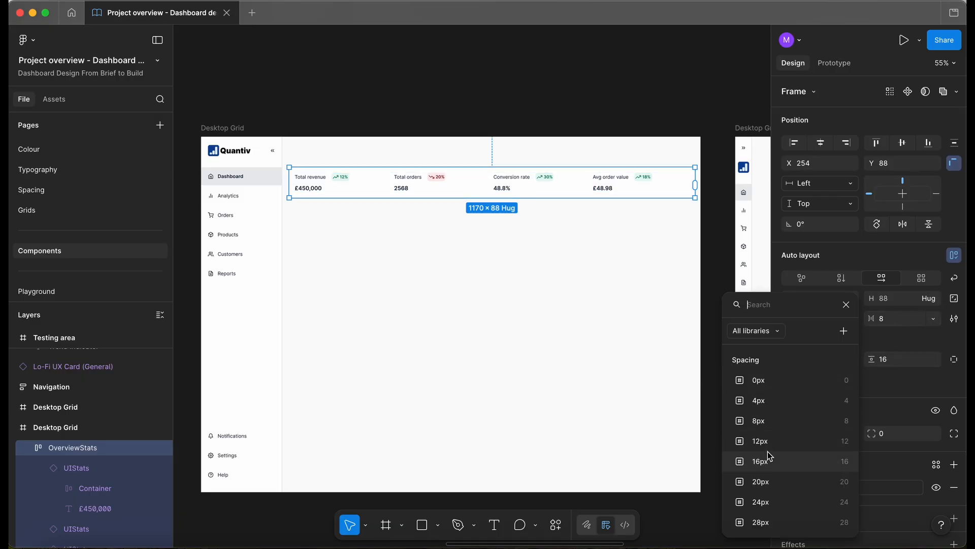
{"action": "left_click", "coordinate": [772, 461]}
{"action": "left_click", "coordinate": [932, 359]}
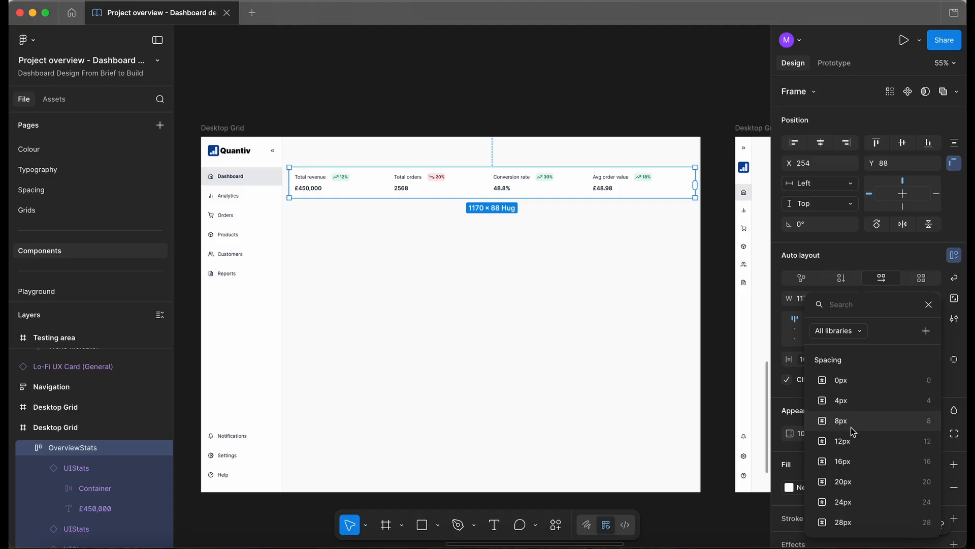
{"action": "left_click", "coordinate": [849, 460]}
{"action": "left_click", "coordinate": [797, 331]}
{"action": "double_click", "coordinate": [799, 335]}
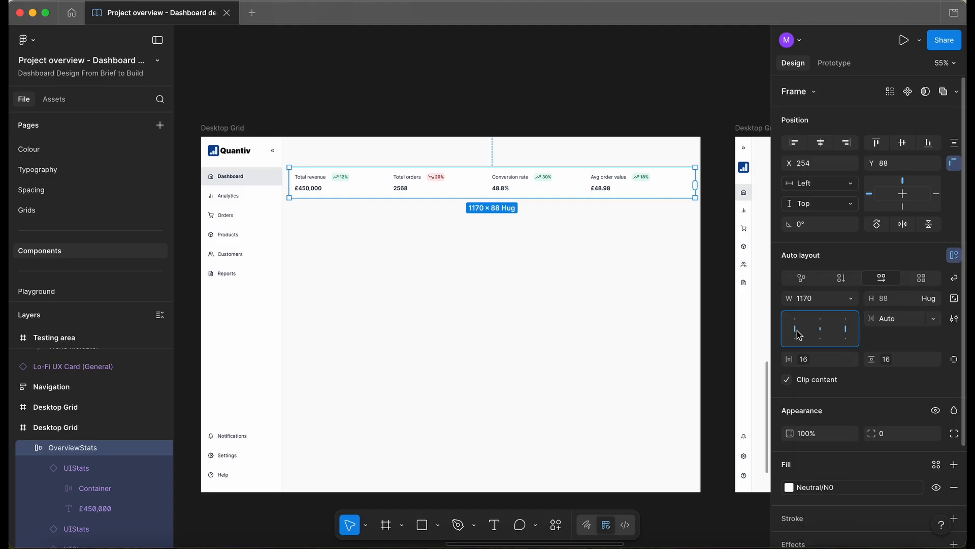
Select all four UIStats cards in OverviewStats and set their width to hug their content.
{"action": "scroll", "coordinate": [483, 203], "scroll_direction": "up", "scroll_amount": 3}
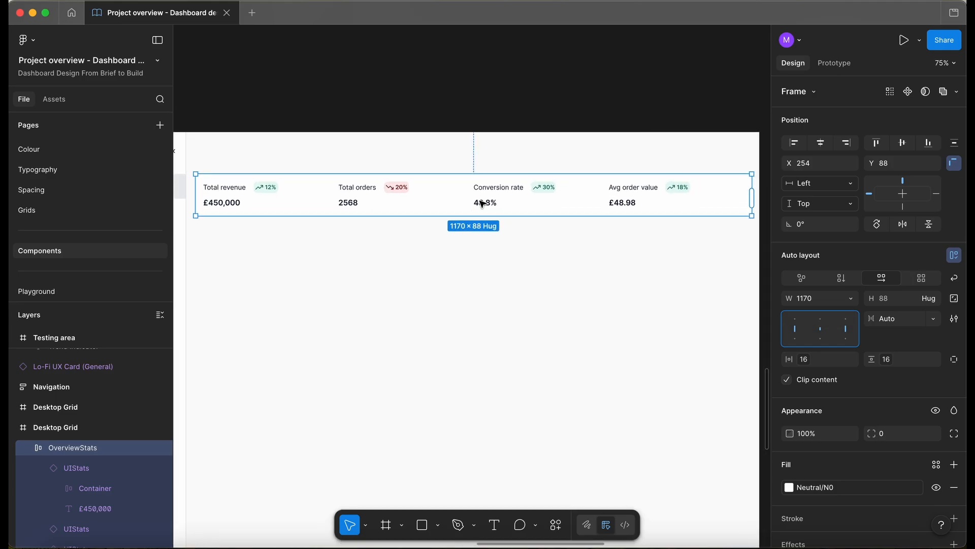
{"action": "left_click", "coordinate": [241, 193]}
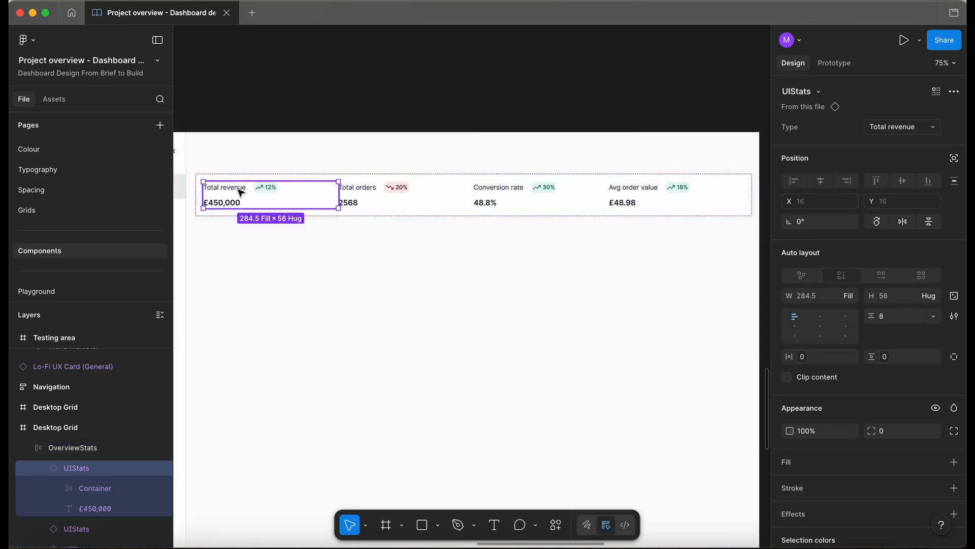
{"action": "left_click", "coordinate": [377, 193]}
{"action": "left_click", "coordinate": [283, 200]}
{"action": "left_click", "coordinate": [570, 198], "text": "shift"}
{"action": "left_click", "coordinate": [661, 198], "text": "shift"}
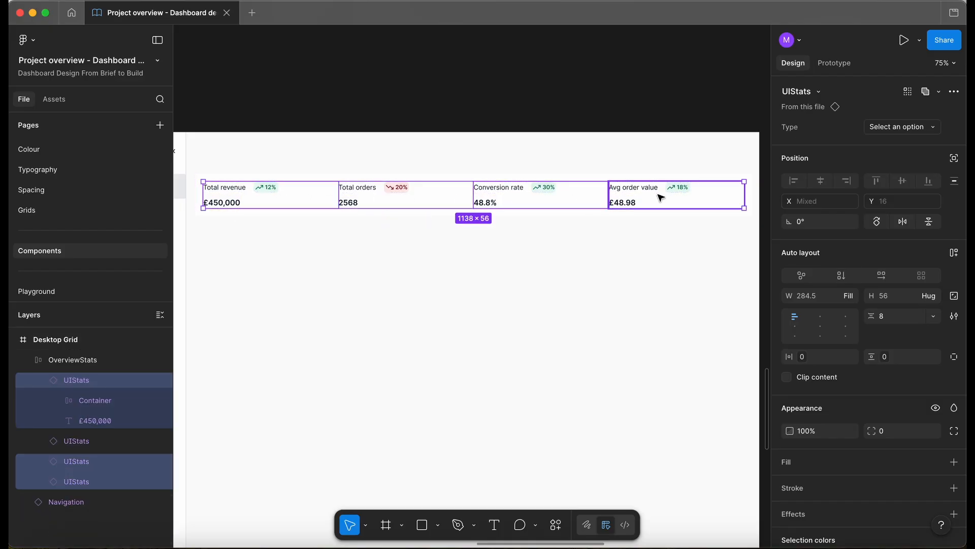
{"action": "left_click", "coordinate": [310, 196]}
{"action": "left_click", "coordinate": [373, 194], "text": "shift"}
{"action": "left_click", "coordinate": [531, 194], "text": "shift"}
{"action": "left_click", "coordinate": [675, 198], "text": "shift"}
{"action": "left_click", "coordinate": [603, 263]}
{"action": "scroll", "coordinate": [604, 263], "scroll_direction": "down", "scroll_amount": 3}
{"action": "scroll", "coordinate": [514, 261], "scroll_direction": "left", "scroll_amount": 8}
{"action": "left_click", "coordinate": [279, 289]}
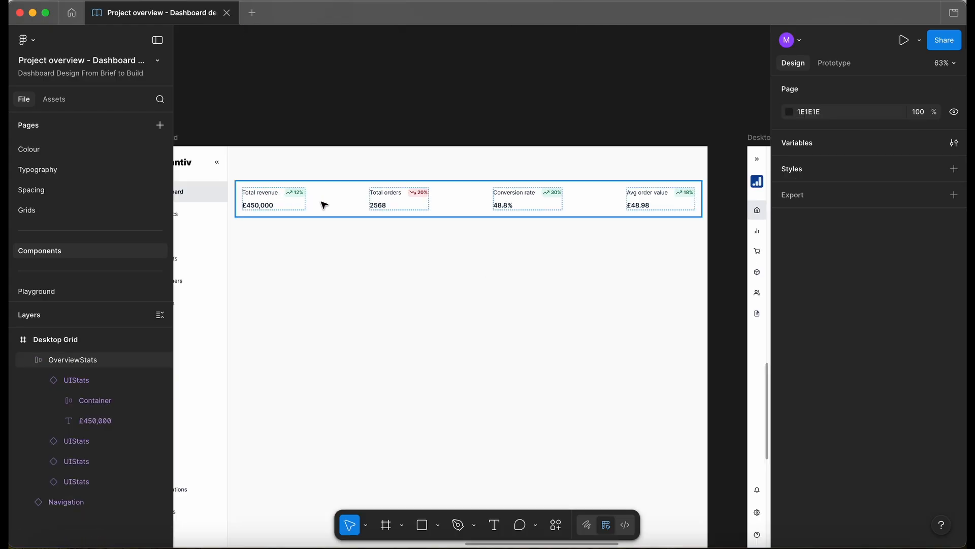
Draw a narrow divider frame between the Total revenue and Total orders cards, with width 1 and height set to Fill.
{"action": "left_click", "coordinate": [329, 197]}
{"action": "scroll", "coordinate": [330, 195], "scroll_direction": "up", "scroll_amount": 3}
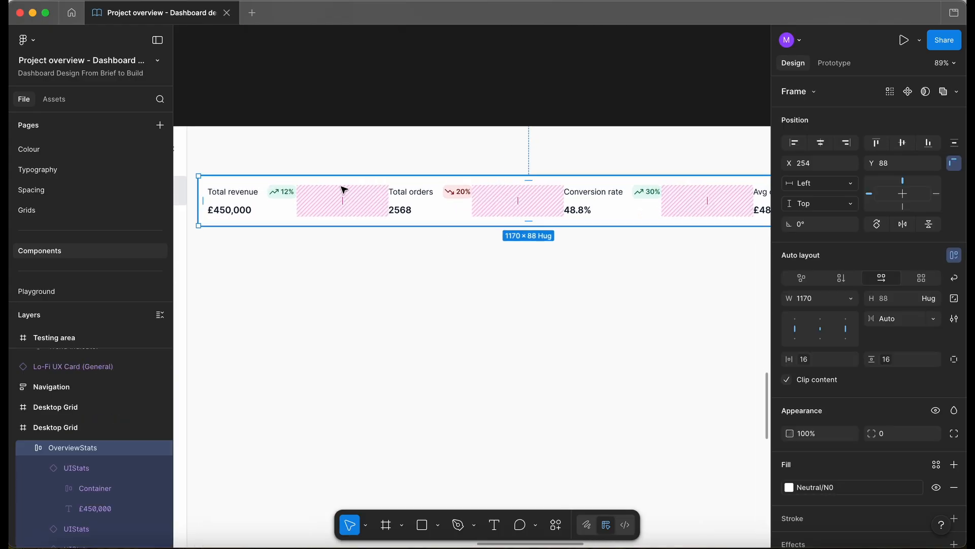
{"action": "key", "text": "f"}
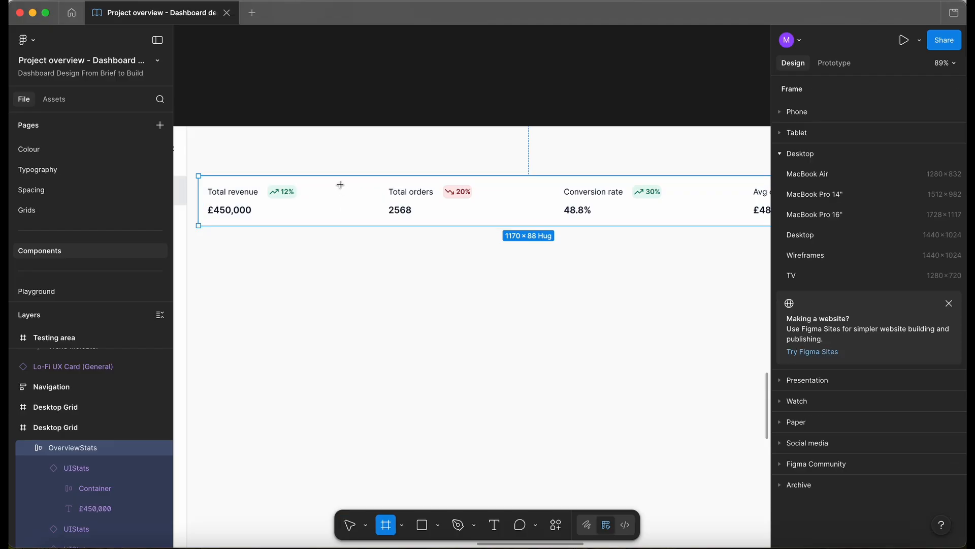
{"action": "left_click_drag", "start_coordinate": [364, 185], "coordinate": [365, 216]}
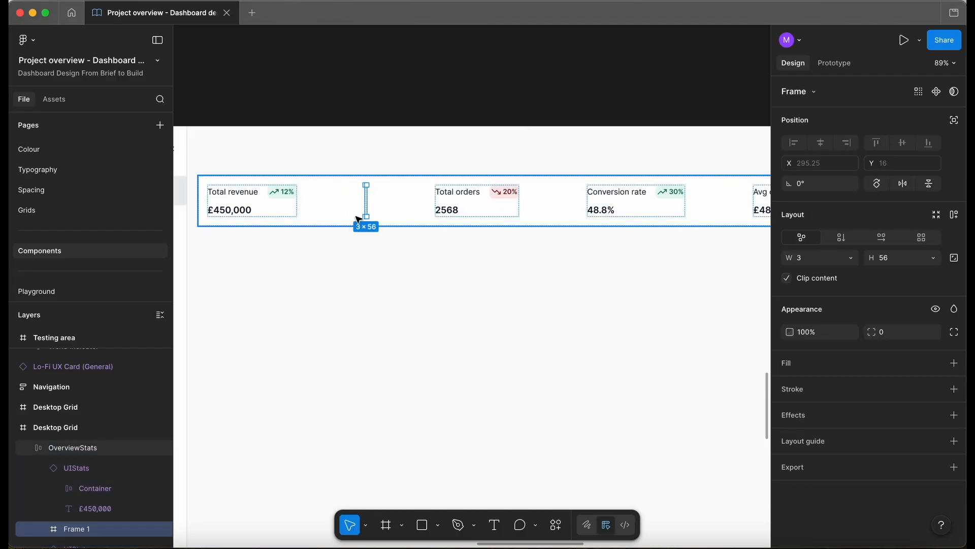
{"action": "scroll", "coordinate": [361, 213], "scroll_direction": "up", "scroll_amount": 5}
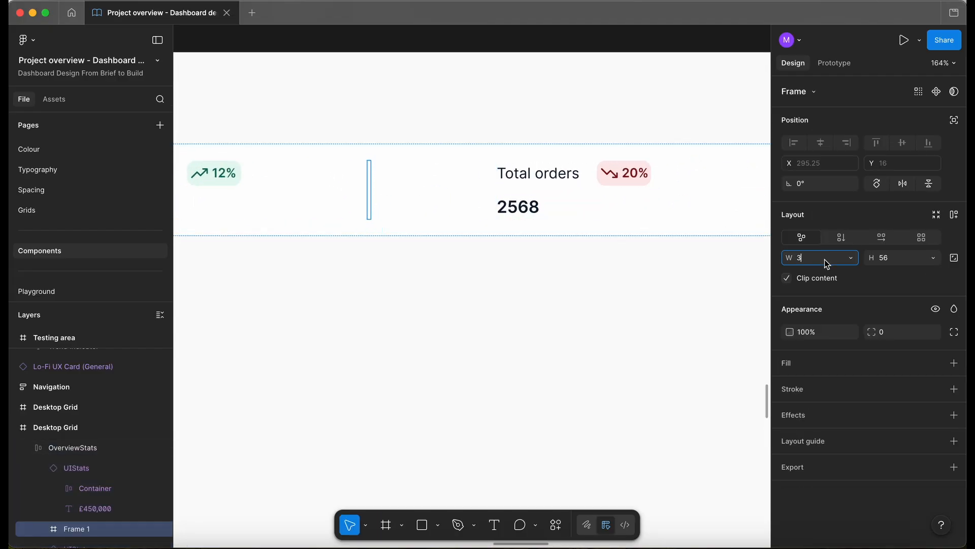
{"action": "type", "text": "1"}
{"action": "left_click", "coordinate": [934, 261]}
{"action": "left_click", "coordinate": [920, 270]}
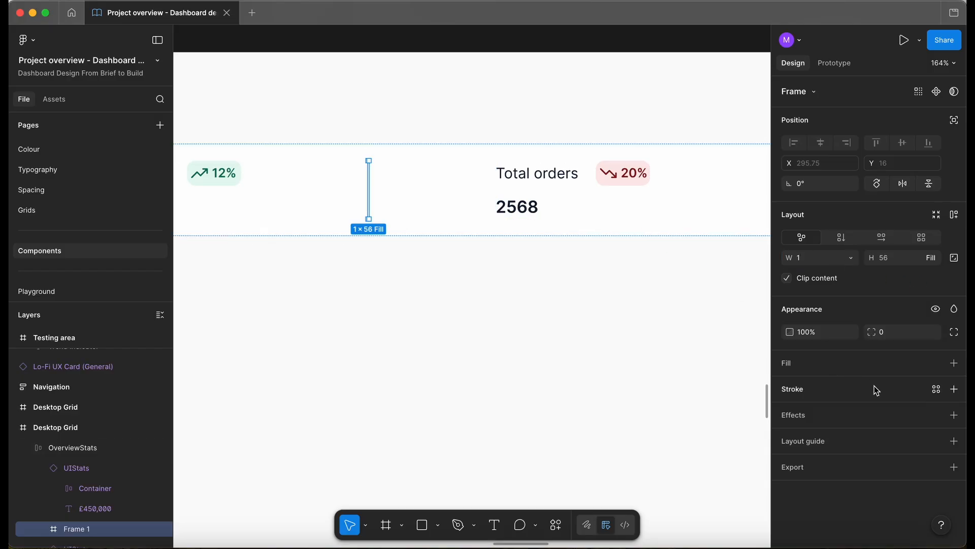
Fill the divider frame with the Neutral/N40 colour style.
{"action": "left_click", "coordinate": [936, 365]}
{"action": "type", "text": "neu"}
{"action": "left_click", "coordinate": [666, 456]}
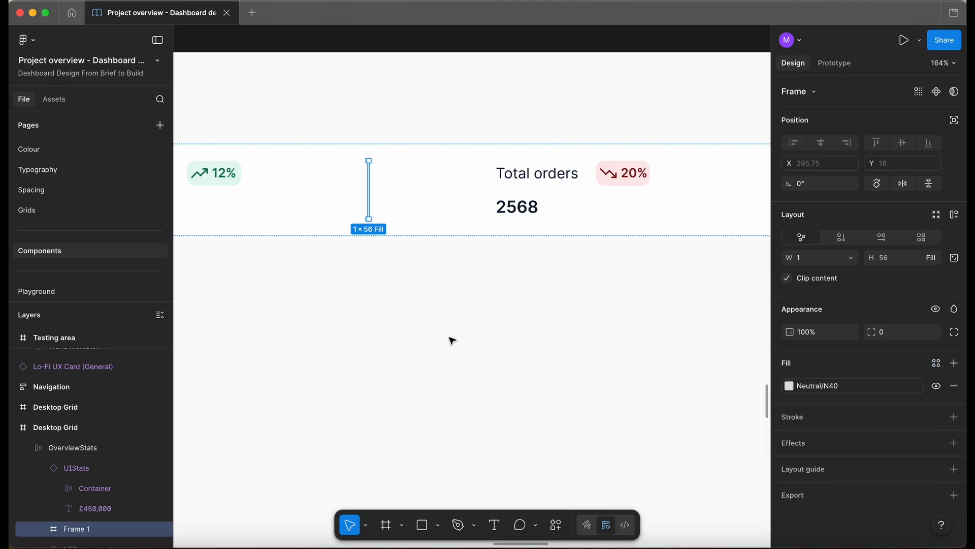
Duplicate the divider twice and place the copies between the second and third and between the third and fourth cards.
{"action": "scroll", "coordinate": [492, 361], "scroll_direction": "down", "scroll_amount": 5}
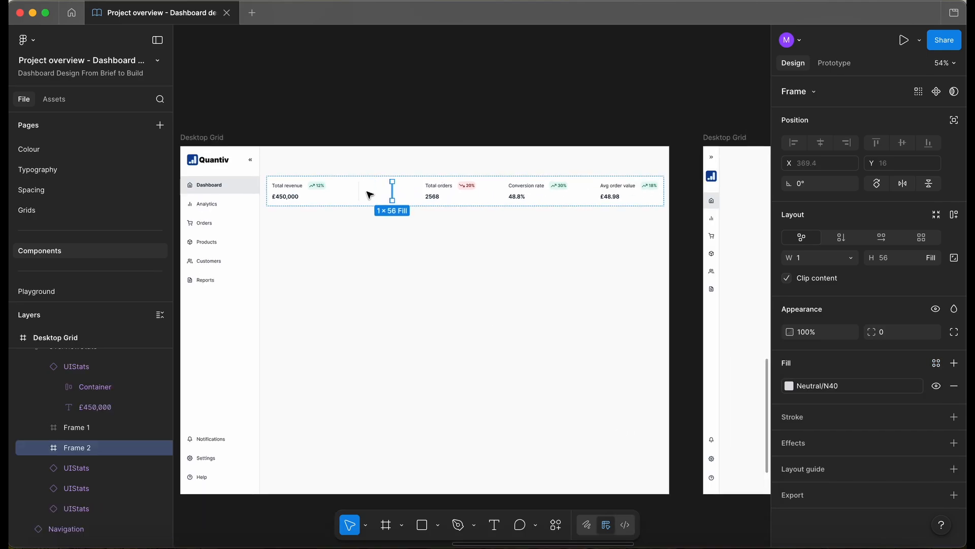
{"action": "key", "text": "Right"}
{"action": "key", "text": "Right"}
{"action": "key", "text": "Escape"}
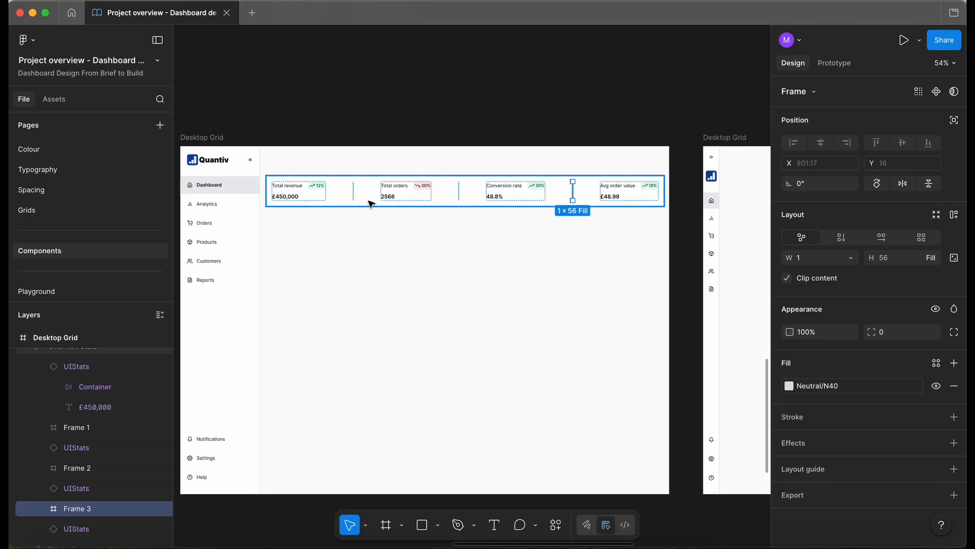
Examine the divided stats section with the interface hidden, then restore the interface.
{"action": "key", "text": "Escape"}
{"action": "key", "text": "super+backslash"}
{"action": "scroll", "coordinate": [437, 231], "scroll_direction": "up", "scroll_amount": 5}
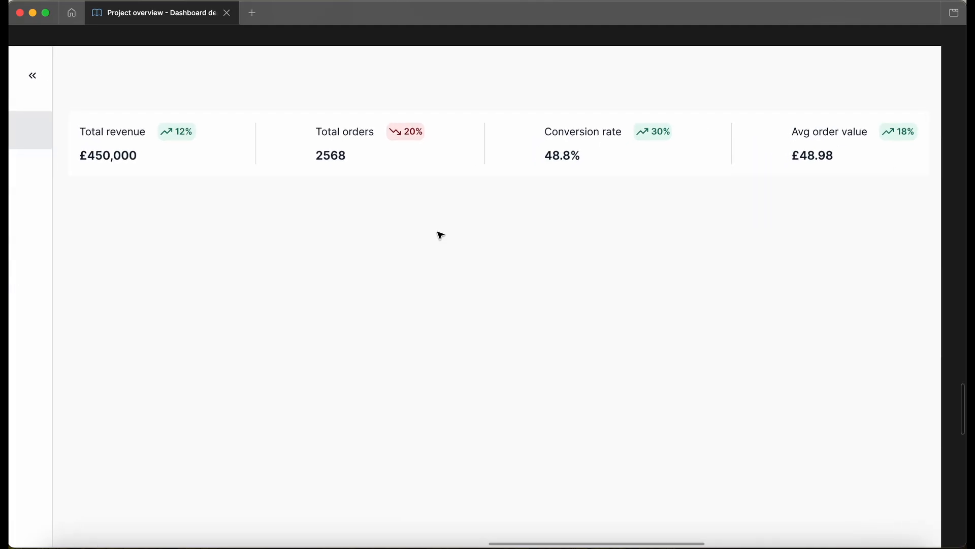
{"action": "scroll", "coordinate": [437, 232], "scroll_direction": "down", "scroll_amount": 2}
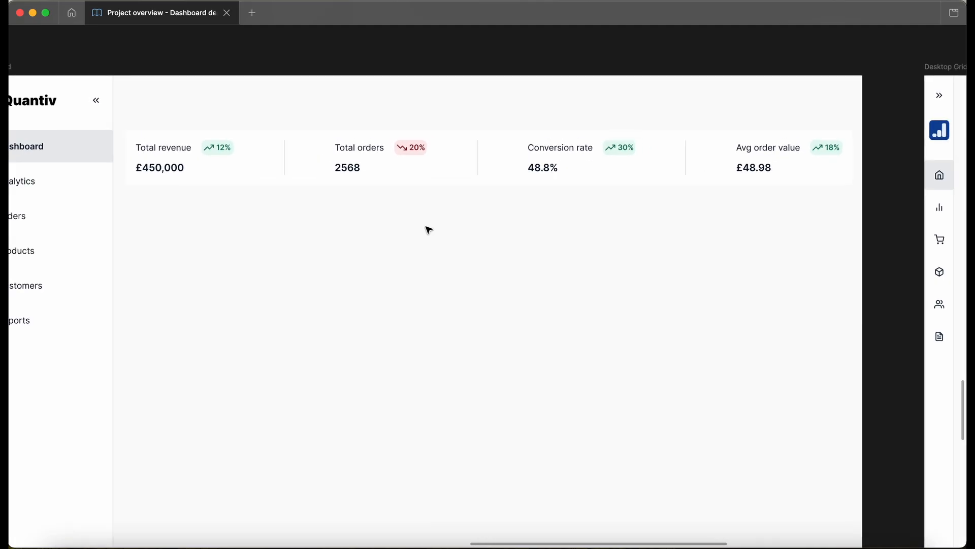
{"action": "scroll", "coordinate": [430, 230], "scroll_direction": "down", "scroll_amount": 3}
{"action": "key", "text": "ctrl+backslash"}
{"action": "scroll", "coordinate": [437, 232], "scroll_direction": "down", "scroll_amount": 3}
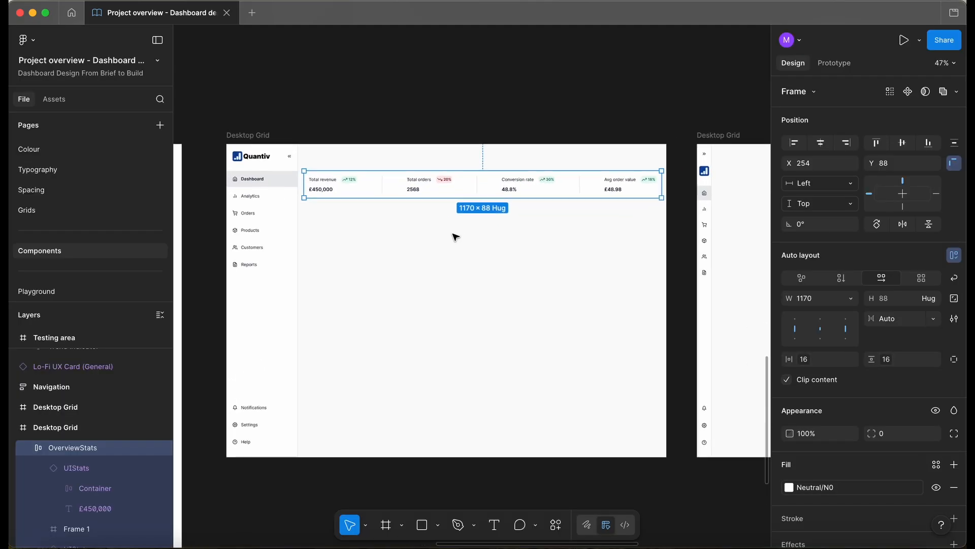
{"action": "scroll", "coordinate": [455, 238], "scroll_direction": "down", "scroll_amount": 2}
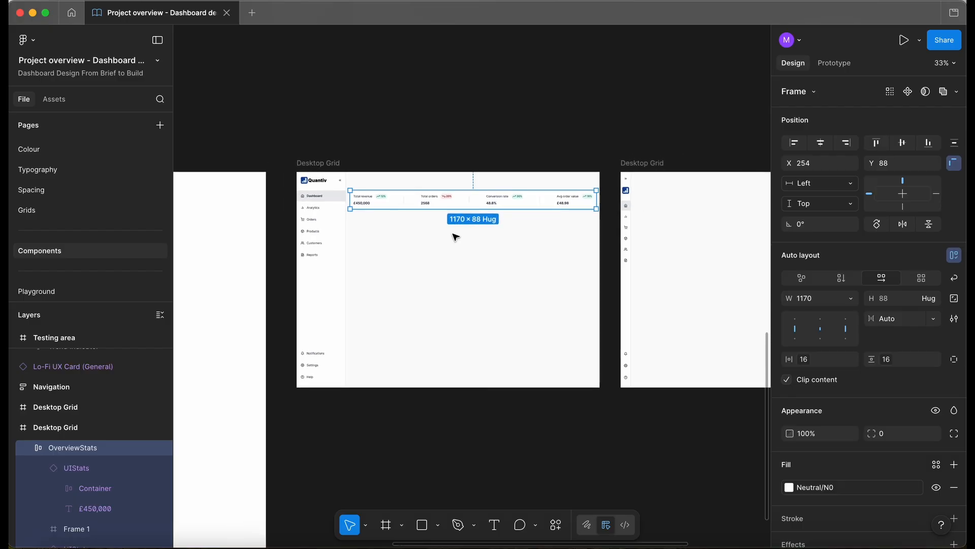
Copy the OverviewStats section into the Desktop Grid frame with the collapsed navigation.
{"action": "scroll", "coordinate": [455, 235], "scroll_direction": "right", "scroll_amount": 3}
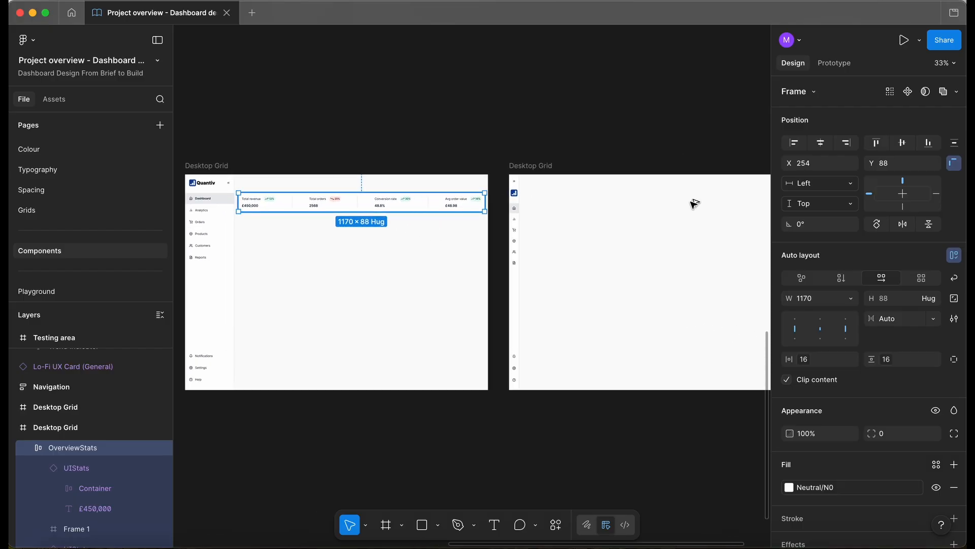
{"action": "left_click_drag", "start_coordinate": [681, 202], "coordinate": [705, 205]}
{"action": "scroll", "coordinate": [706, 205], "scroll_direction": "right", "scroll_amount": 4}
{"action": "key", "text": "f"}
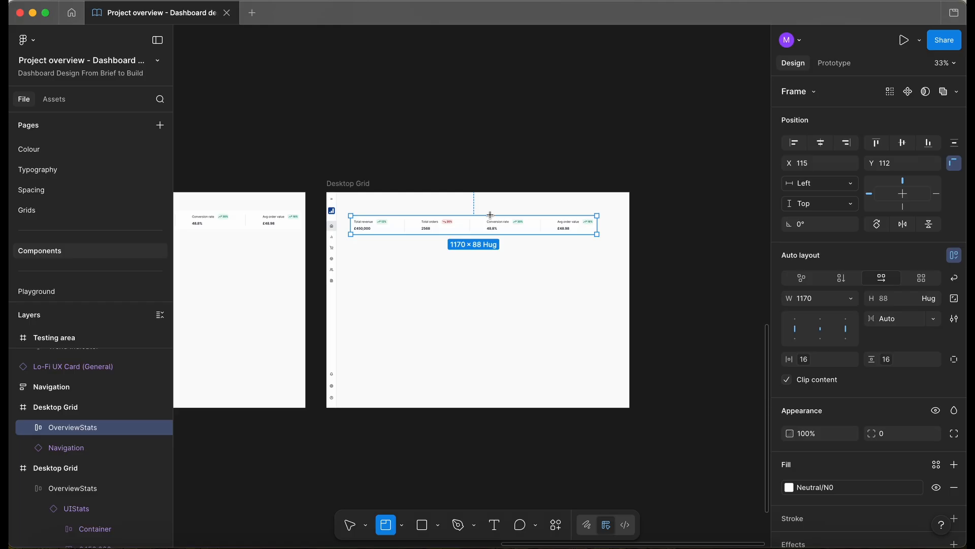
Using the layout guides, place the copied OverviewStats at X 68, Y 75 and widen it to 1356.
{"action": "key", "text": "ctrl+g"}
{"action": "scroll", "coordinate": [364, 224], "scroll_direction": "up", "scroll_amount": 5}
{"action": "key", "text": "v"}
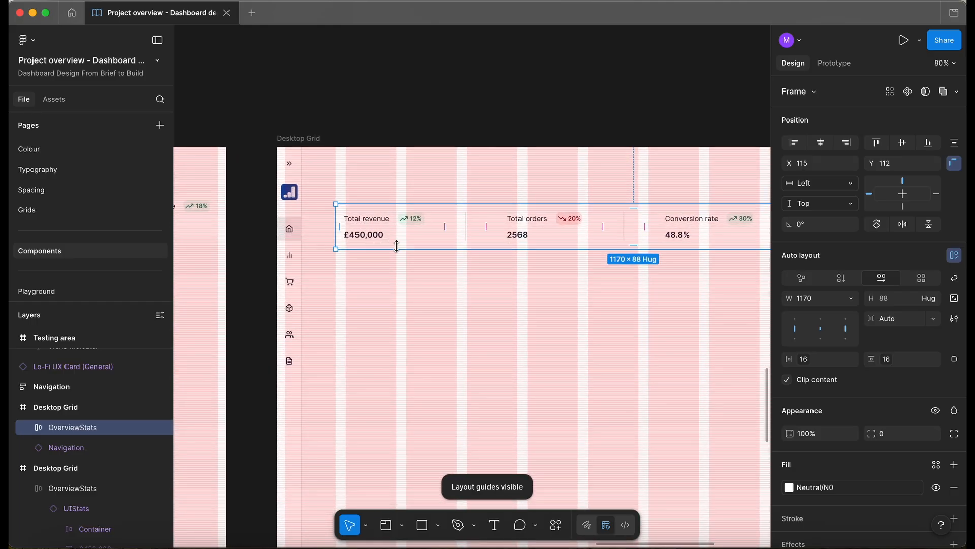
{"action": "left_click_drag", "start_coordinate": [393, 239], "coordinate": [297, 214]}
{"action": "scroll", "coordinate": [585, 239], "scroll_direction": "right", "scroll_amount": 10}
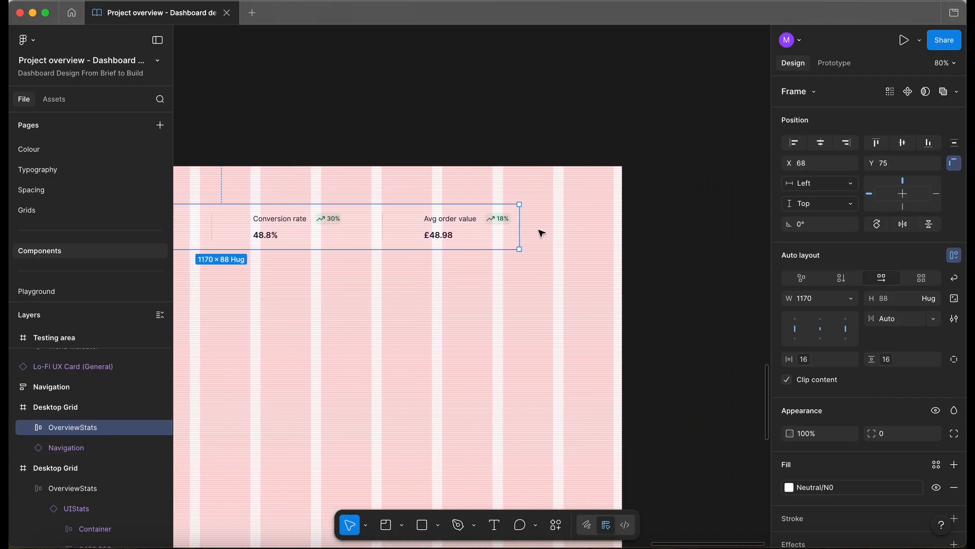
{"action": "left_click_drag", "start_coordinate": [521, 225], "coordinate": [611, 229]}
{"action": "scroll", "coordinate": [539, 277], "scroll_direction": "down", "scroll_amount": 5}
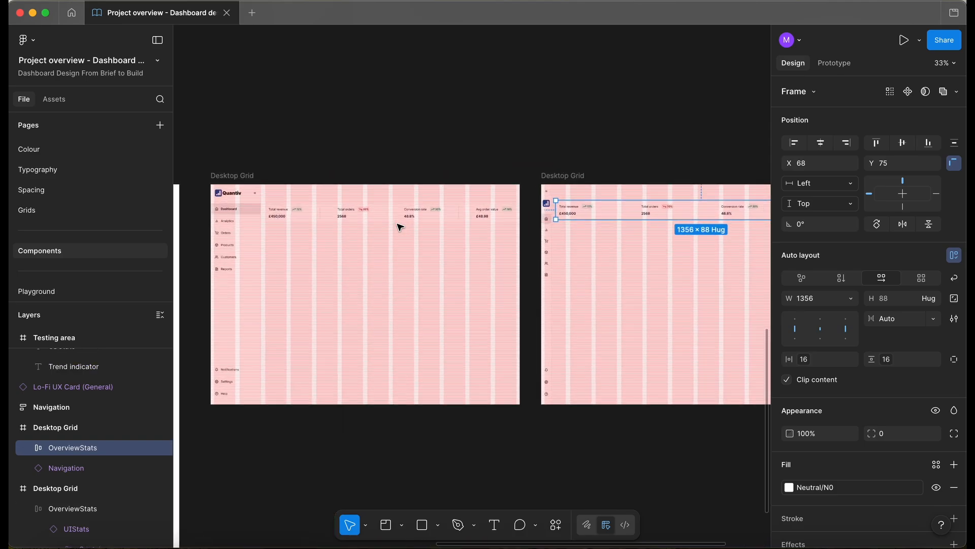
Measure the spacing of both OverviewStats sections against the navigation and the frame edges.
{"action": "left_click", "coordinate": [340, 210]}
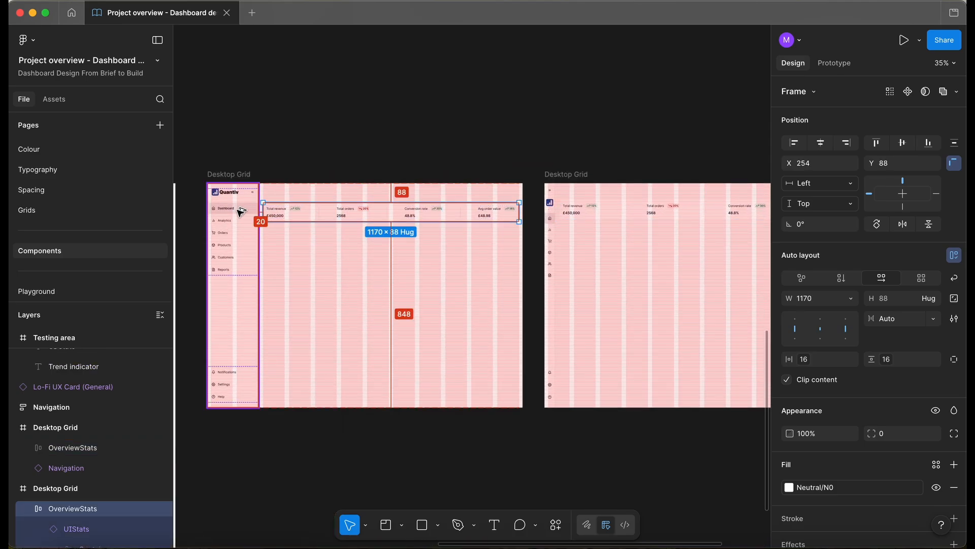
{"action": "left_click", "coordinate": [568, 209]}
{"action": "scroll", "coordinate": [551, 211], "scroll_direction": "right", "scroll_amount": 5}
{"action": "scroll", "coordinate": [544, 211], "scroll_direction": "right", "scroll_amount": 2}
{"action": "left_click", "coordinate": [308, 224]}
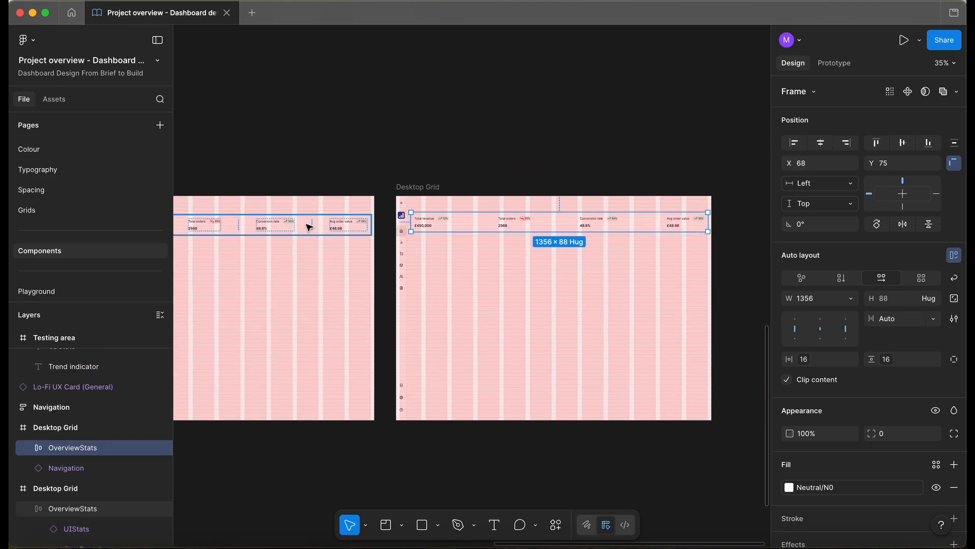
{"action": "left_click", "coordinate": [608, 228]}
{"action": "scroll", "coordinate": [708, 246], "scroll_direction": "up", "scroll_amount": 5}
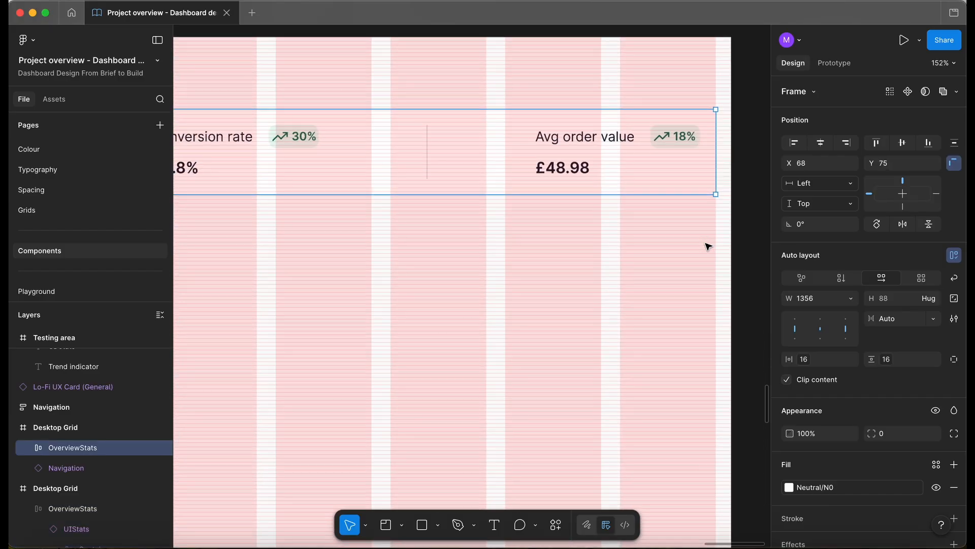
{"action": "scroll", "coordinate": [708, 247], "scroll_direction": "down", "scroll_amount": 3}
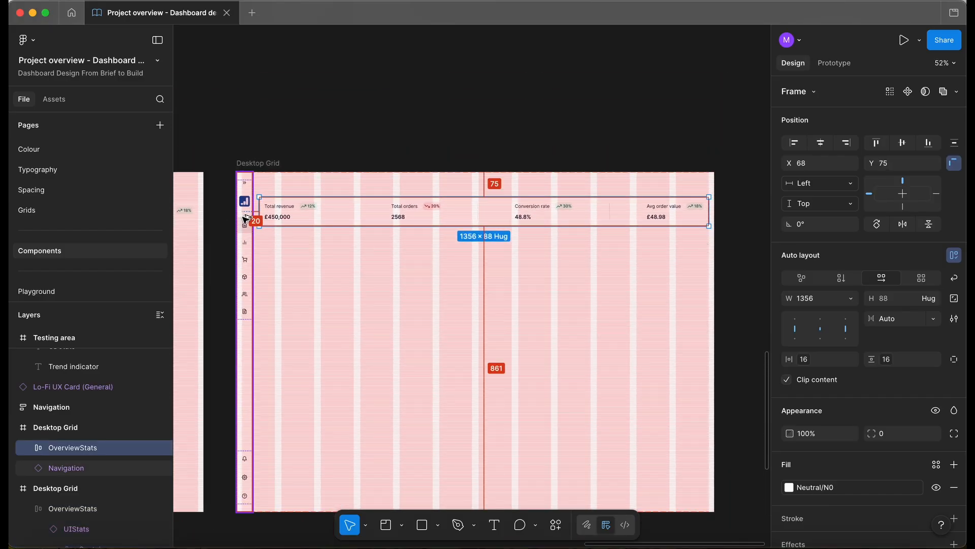
{"action": "scroll", "coordinate": [246, 219], "scroll_direction": "down", "scroll_amount": 3}
{"action": "scroll", "coordinate": [246, 218], "scroll_direction": "left", "scroll_amount": 2}
Check the column guide settings of the Desktop Grid on the Grids page and return to the Components page.
{"action": "key", "text": "shift+g"}
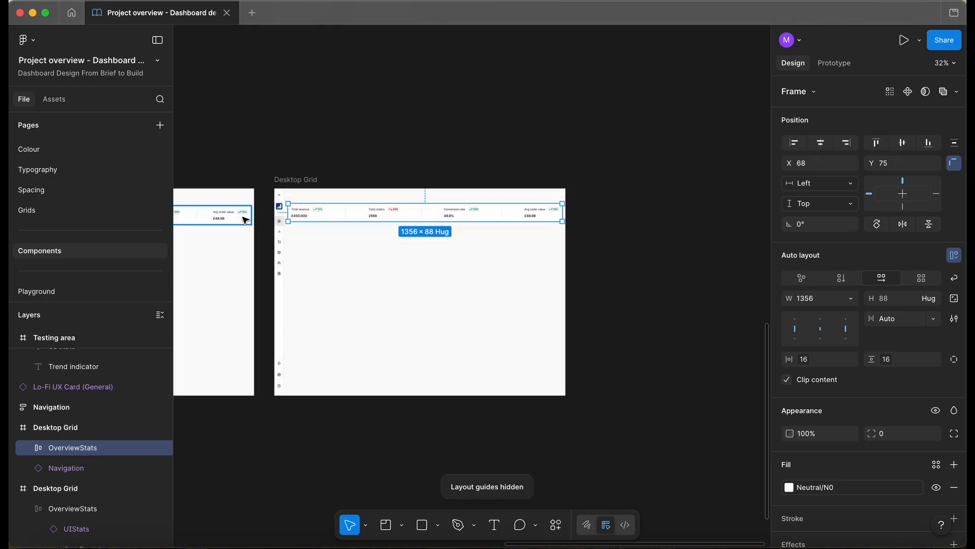
{"action": "left_click", "coordinate": [397, 134]}
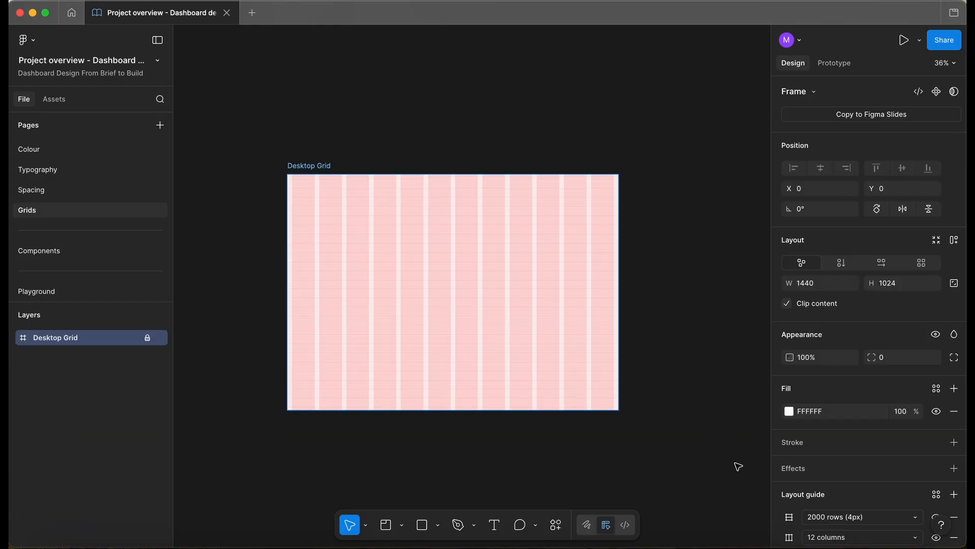
{"action": "left_click", "coordinate": [789, 537]}
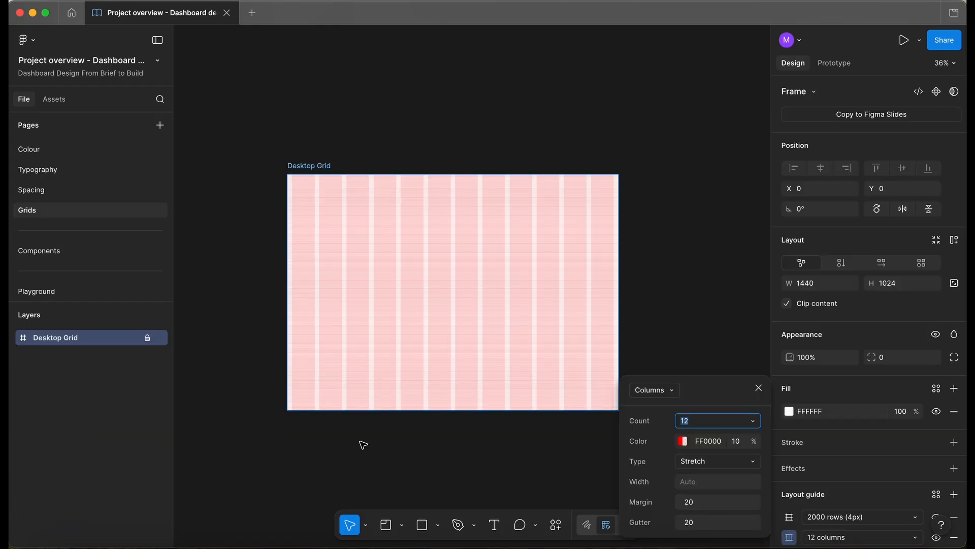
{"action": "left_click", "coordinate": [81, 252]}
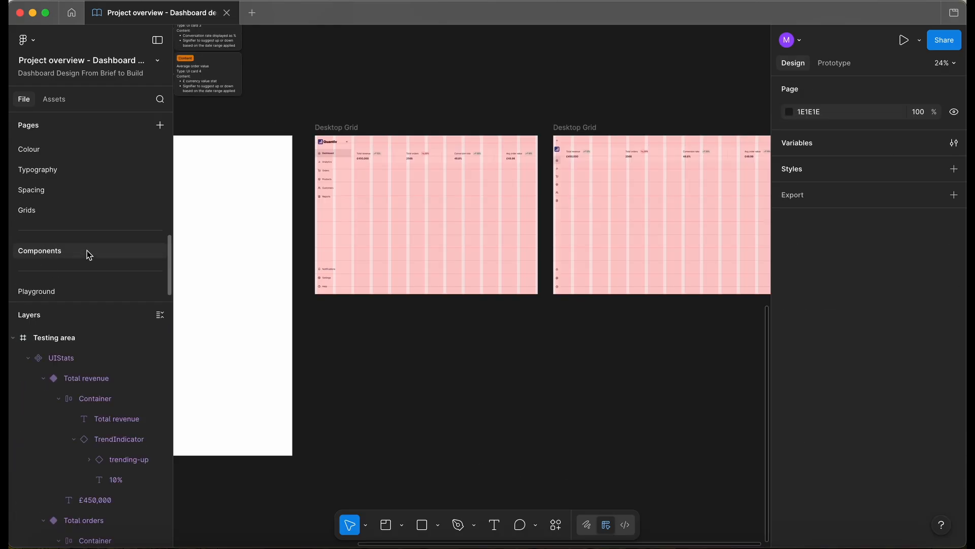
Set the column guide margin to 20 on the Desktop Grid frame with the expanded navigation.
{"action": "left_click", "coordinate": [394, 256]}
{"action": "scroll", "coordinate": [341, 132], "scroll_direction": "right", "scroll_amount": 2}
{"action": "scroll", "coordinate": [341, 132], "scroll_direction": "up", "scroll_amount": 3}
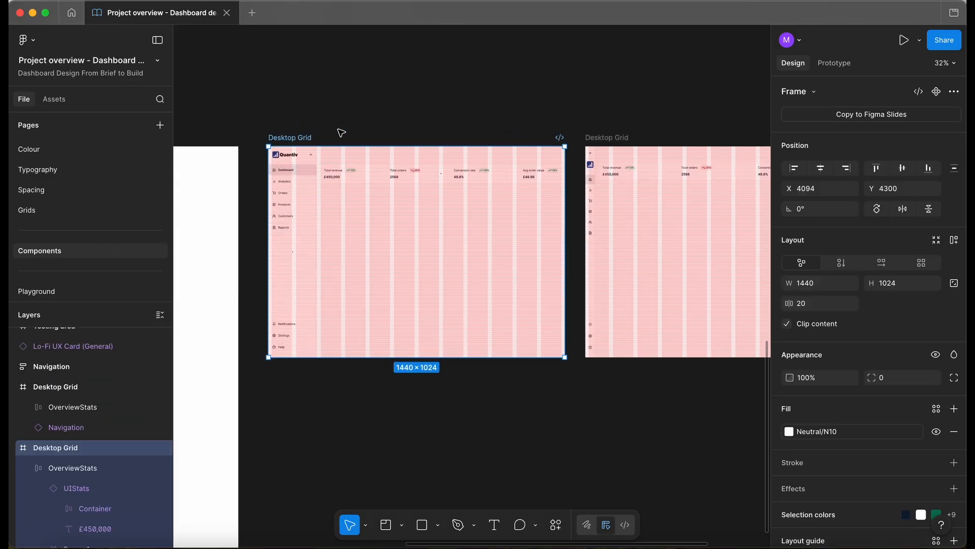
{"action": "scroll", "coordinate": [813, 458], "scroll_direction": "down", "scroll_amount": 3}
{"action": "left_click", "coordinate": [790, 471]}
{"action": "left_click", "coordinate": [700, 502]}
{"action": "key", "text": "Return"}
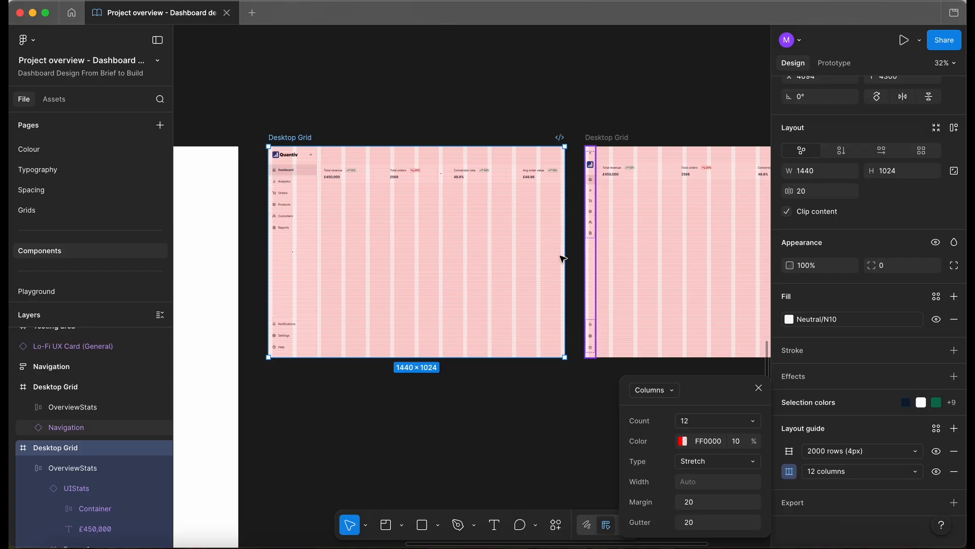
Set the column guide margin to 20 on the Desktop Grid frame with the collapsed navigation.
{"action": "left_click", "coordinate": [596, 137]}
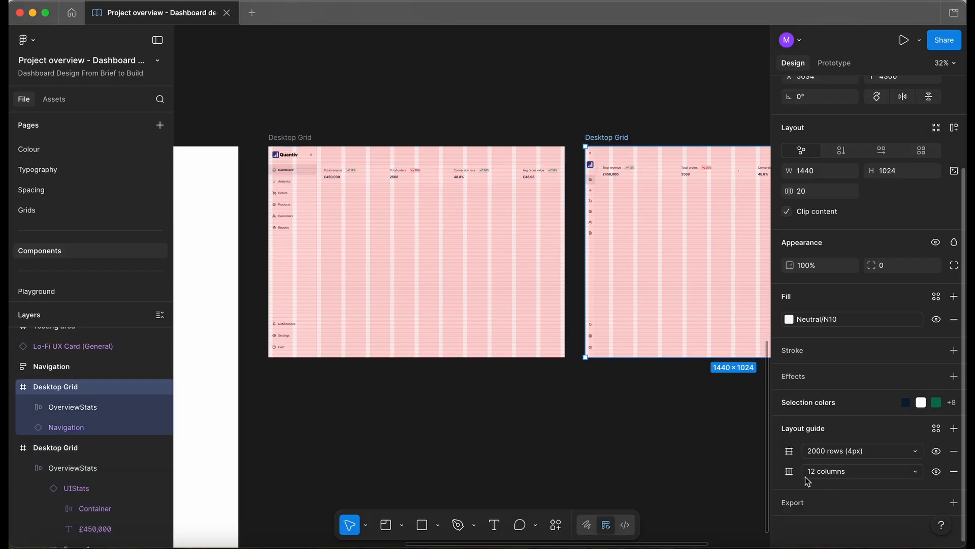
{"action": "left_click", "coordinate": [790, 472]}
{"action": "left_click", "coordinate": [706, 506]}
{"action": "type", "text": "20"}
{"action": "key", "text": "Return"}
{"action": "left_click", "coordinate": [425, 464]}
Resize OverviewStats beside the expanded navigation to fit the column guides, at X 257 with a width of 1163.
{"action": "scroll", "coordinate": [311, 198], "scroll_direction": "up", "scroll_amount": 5}
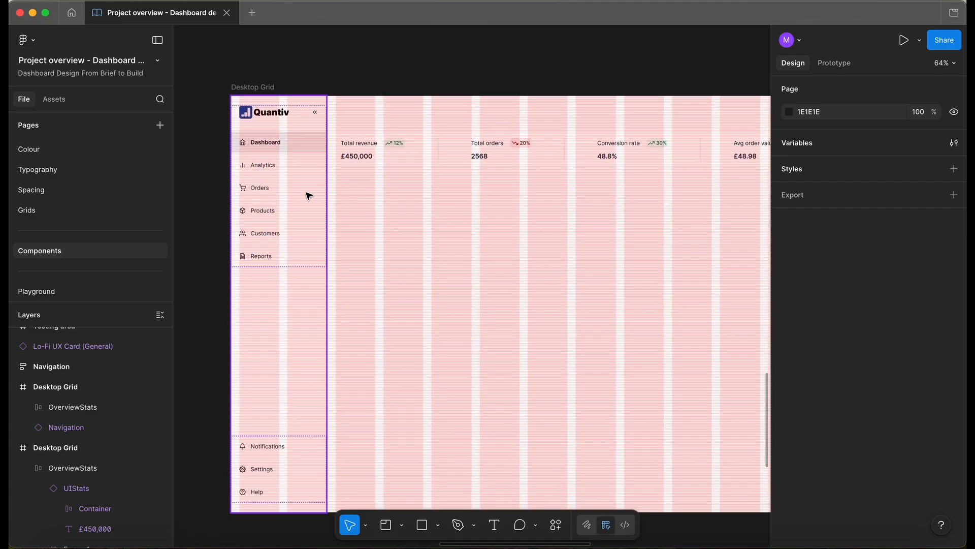
{"action": "left_click", "coordinate": [308, 195]}
{"action": "left_click", "coordinate": [363, 155]}
{"action": "mouse_move", "coordinate": [334, 149]}
{"action": "left_mouse_down"}
{"action": "mouse_move", "coordinate": [343, 148]}
{"action": "mouse_move", "coordinate": [335, 149]}
{"action": "left_mouse_up"}
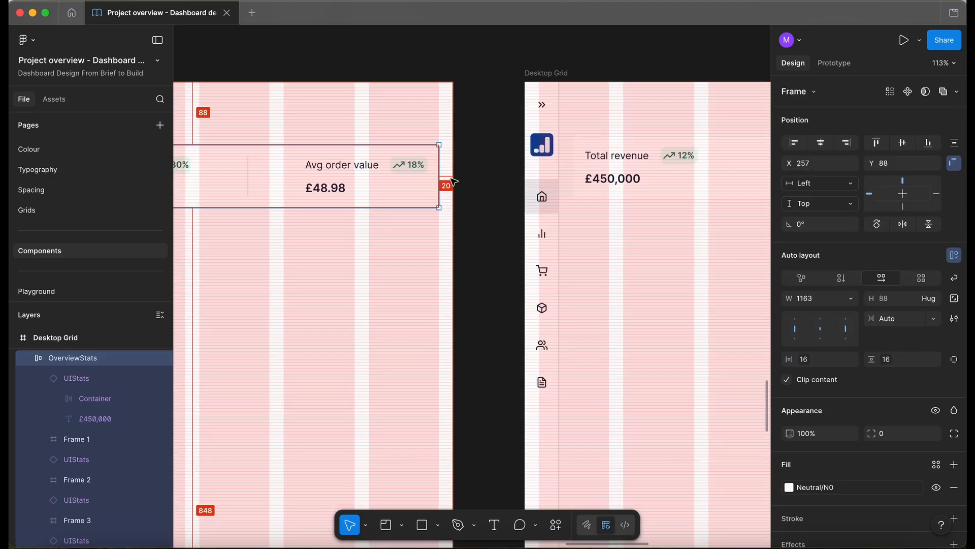
Measure the gap between the collapsed navigation and the OverviewStats section in the second Desktop Grid frame.
{"action": "scroll", "coordinate": [453, 186], "scroll_direction": "down", "scroll_amount": 3}
{"action": "scroll", "coordinate": [451, 187], "scroll_direction": "right", "scroll_amount": 3}
{"action": "scroll", "coordinate": [453, 188], "scroll_direction": "right", "scroll_amount": 1}
{"action": "left_click", "coordinate": [443, 146]}
{"action": "key", "text": "alt"}
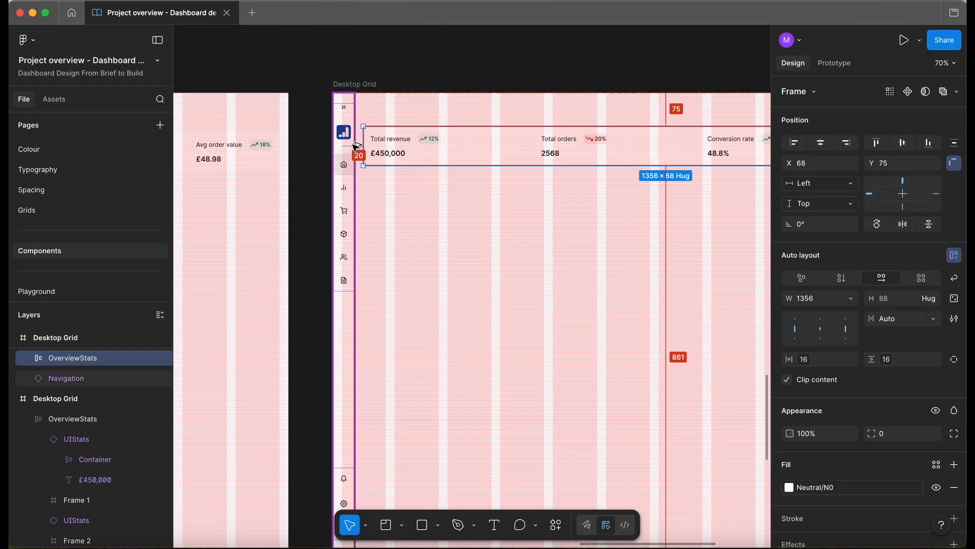
Resize OverviewStats beside the collapsed navigation to a width of 1352 so its trailing edge meets the last column guide.
{"action": "scroll", "coordinate": [420, 148], "scroll_direction": "right", "scroll_amount": 5}
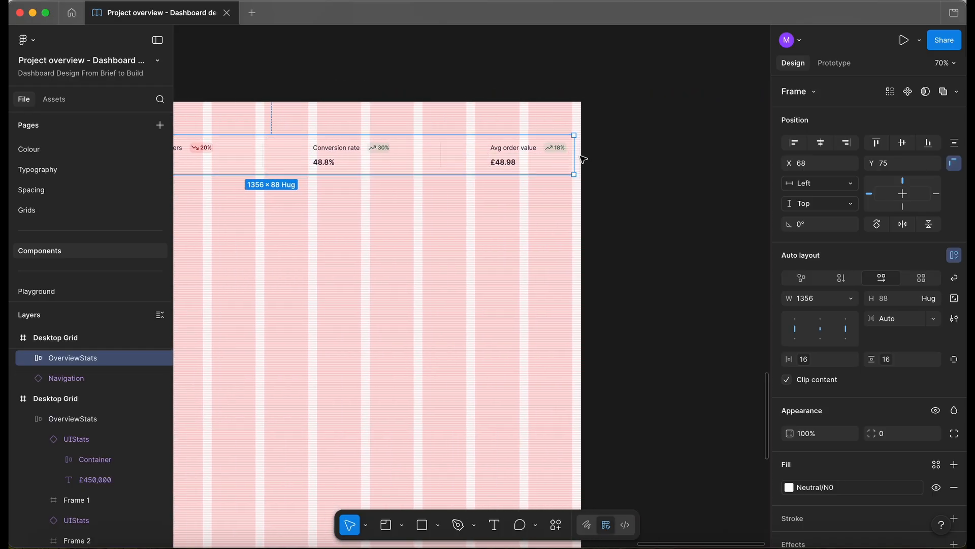
{"action": "left_click_drag", "start_coordinate": [573, 153], "coordinate": [573, 155]}
{"action": "key", "text": "alt"}
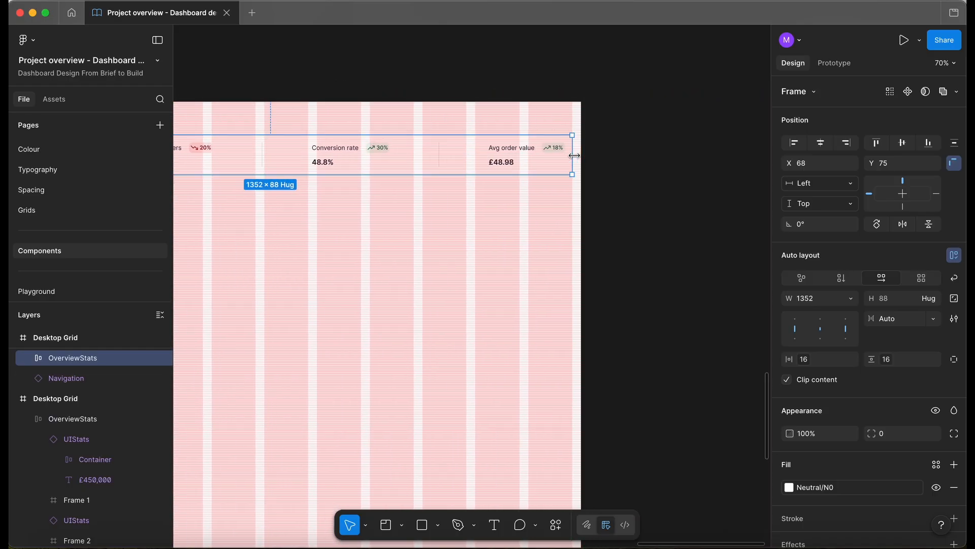
Hide the layout guides on the Desktop Grid frames.
{"action": "scroll", "coordinate": [575, 156], "scroll_direction": "down", "scroll_amount": 3}
{"action": "scroll", "coordinate": [575, 156], "scroll_direction": "left", "scroll_amount": 3}
{"action": "scroll", "coordinate": [393, 144], "scroll_direction": "down", "scroll_amount": 2}
{"action": "left_click", "coordinate": [393, 144]}
{"action": "key", "text": "shift+g"}
{"action": "scroll", "coordinate": [391, 144], "scroll_direction": "left", "scroll_amount": 4}
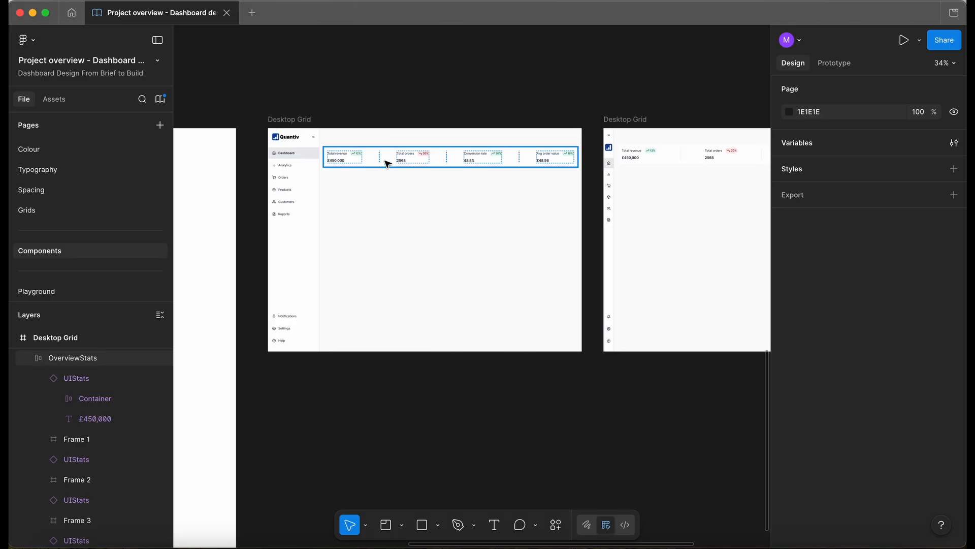
Compare the placement and spacing of the OverviewStats sections in the two Desktop Grid frames.
{"action": "left_click", "coordinate": [378, 159], "text": "alt"}
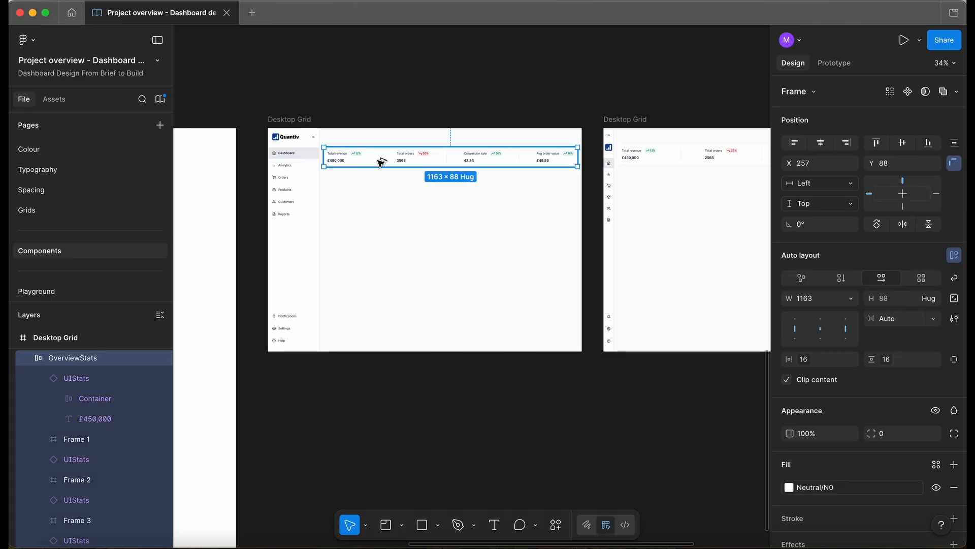
{"action": "scroll", "coordinate": [570, 188], "scroll_direction": "right", "scroll_amount": 5}
{"action": "left_click", "coordinate": [563, 181]}
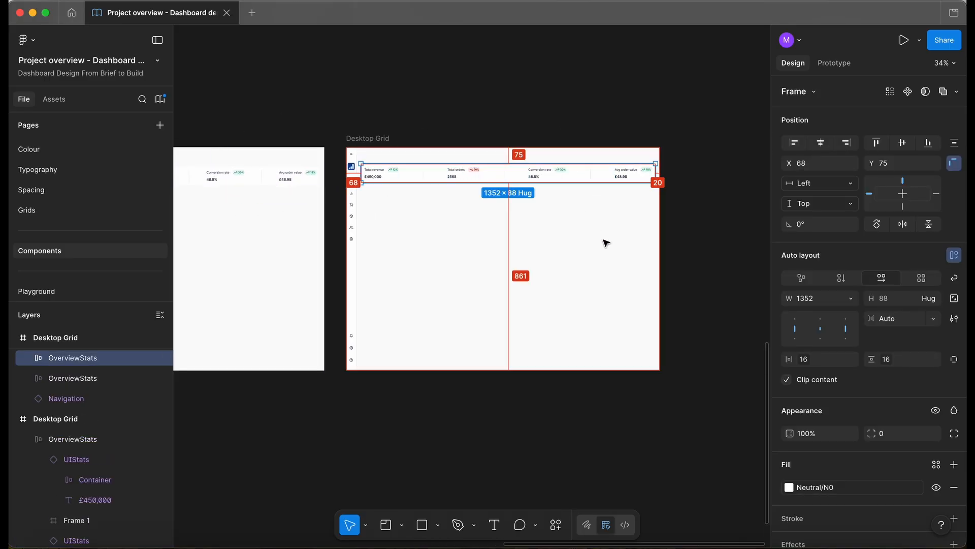
{"action": "left_click", "coordinate": [364, 226]}
{"action": "scroll", "coordinate": [364, 226], "scroll_direction": "left", "scroll_amount": 4}
{"action": "scroll", "coordinate": [364, 226], "scroll_direction": "up", "scroll_amount": 3}
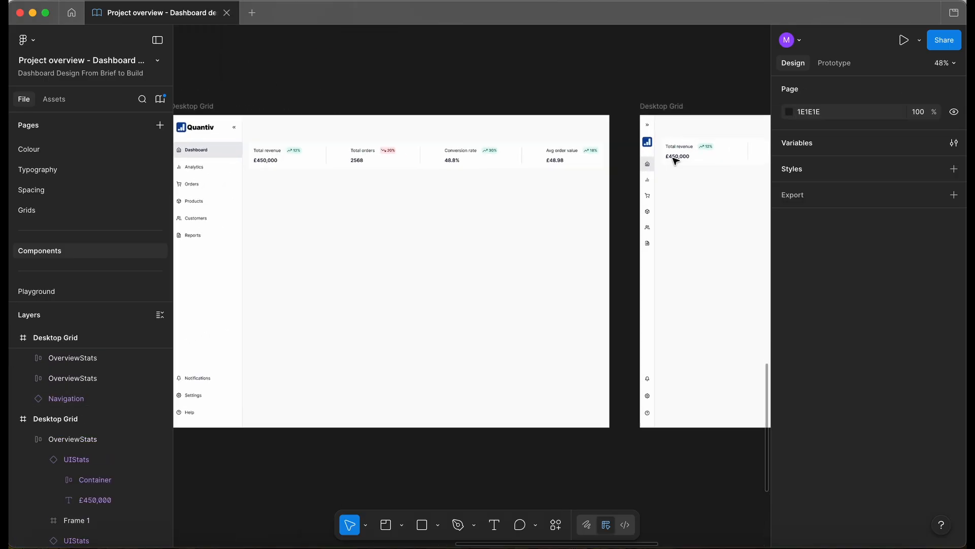
{"action": "left_click", "coordinate": [444, 163]}
{"action": "scroll", "coordinate": [446, 162], "scroll_direction": "down", "scroll_amount": 5}
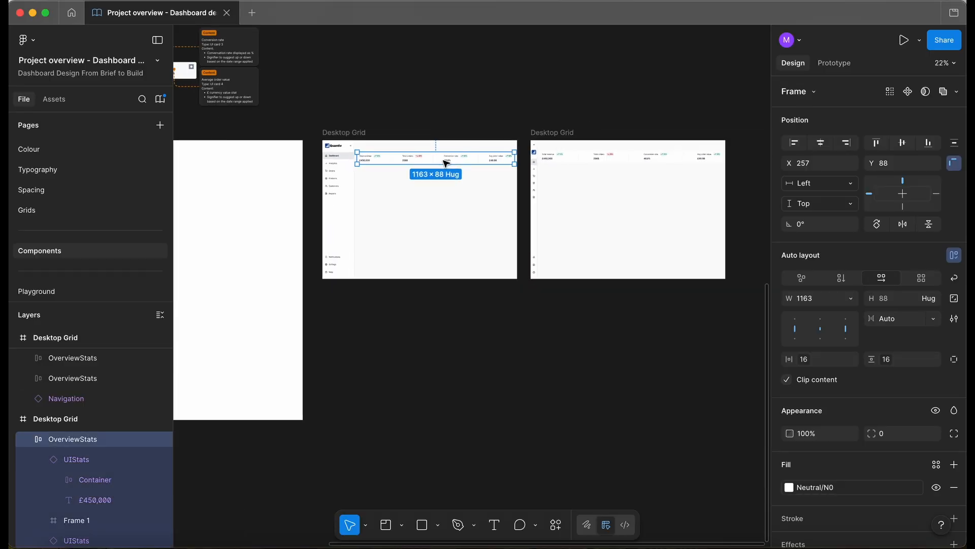
{"action": "scroll", "coordinate": [445, 163], "scroll_direction": "up", "scroll_amount": 3}
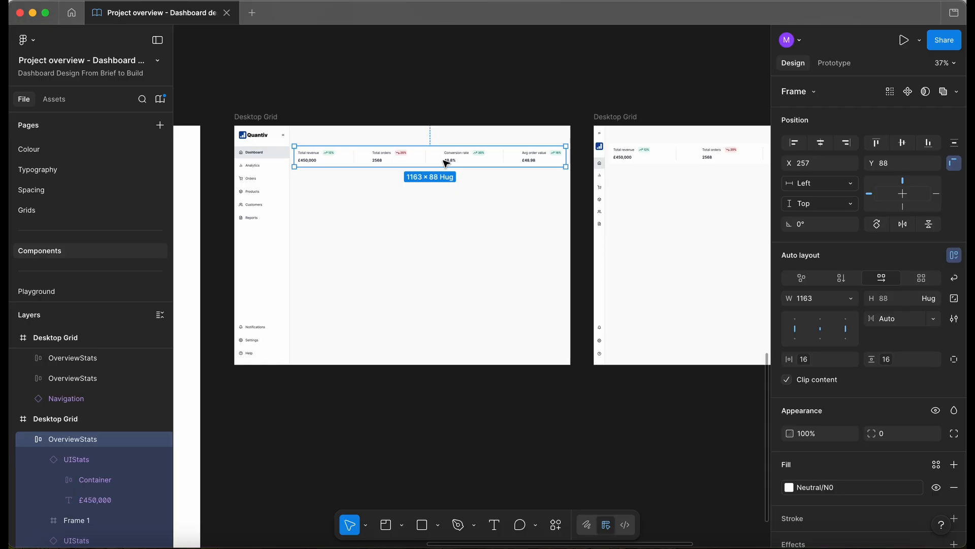
{"action": "scroll", "coordinate": [446, 161], "scroll_direction": "down", "scroll_amount": 5}
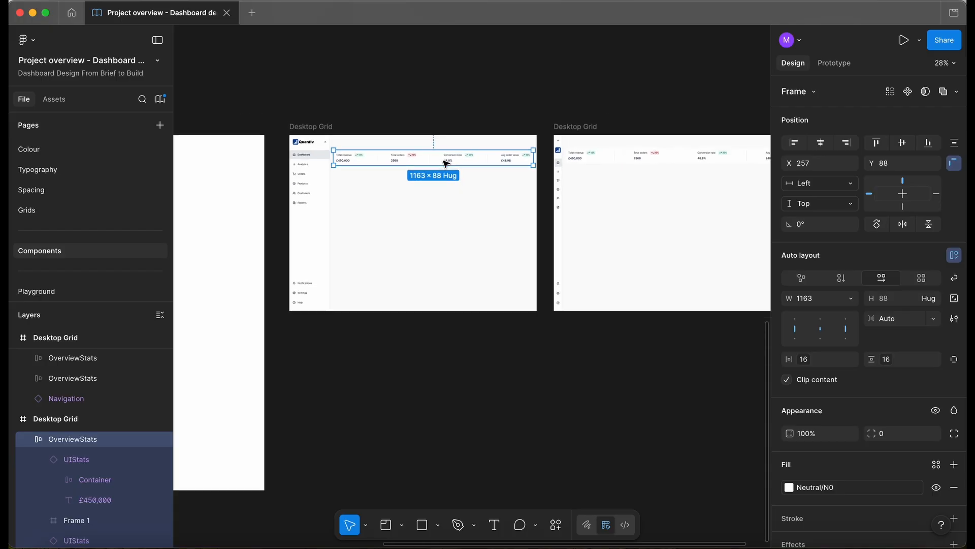
Copy the expanded-navigation OverviewStats into the Testing area as a component, aligned beneath the UIStats set at X 629, Y 813.
{"action": "scroll", "coordinate": [655, 131], "scroll_direction": "left", "scroll_amount": 3}
{"action": "left_click_drag", "start_coordinate": [501, 203], "coordinate": [463, 203]}
{"action": "scroll", "coordinate": [463, 203], "scroll_direction": "up", "scroll_amount": 4}
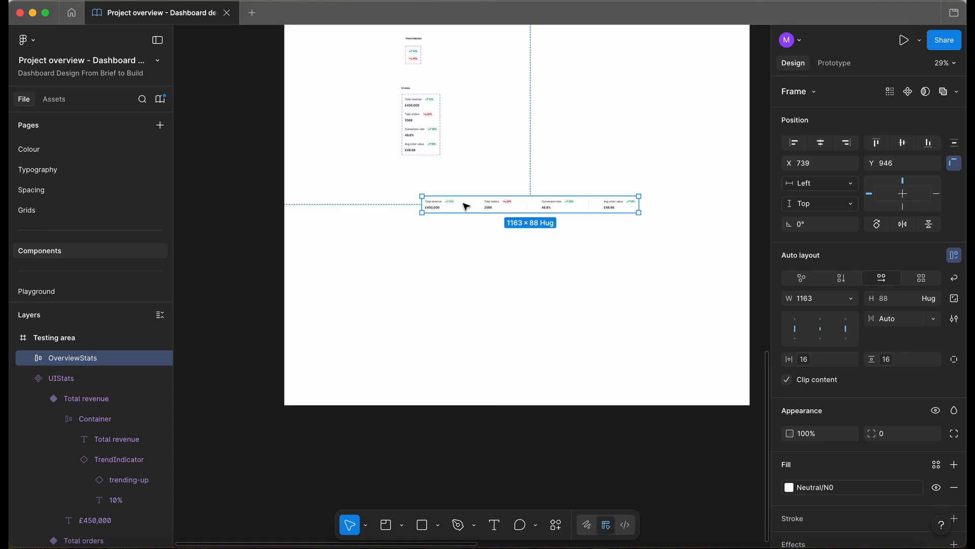
{"action": "key", "text": "super+alt+k"}
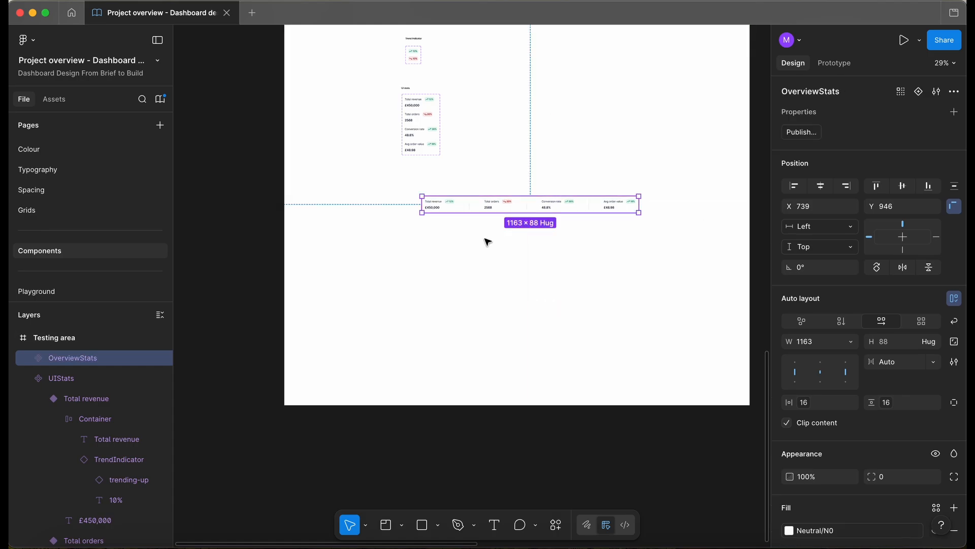
{"action": "left_click_drag", "start_coordinate": [451, 202], "coordinate": [434, 178]}
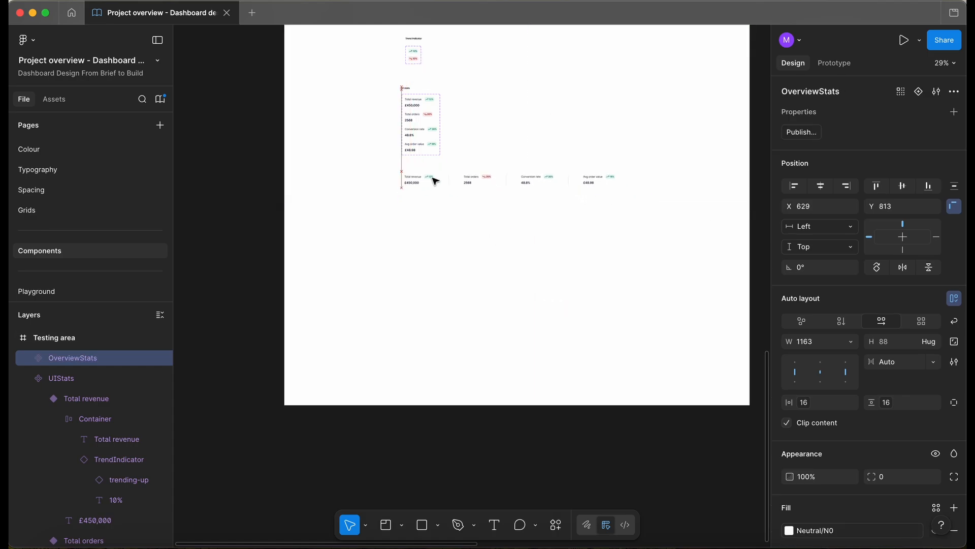
Delete the OverviewStats sections from both Desktop Grid frames.
{"action": "scroll", "coordinate": [493, 273], "scroll_direction": "down", "scroll_amount": 3}
{"action": "scroll", "coordinate": [493, 273], "scroll_direction": "down", "scroll_amount": 2}
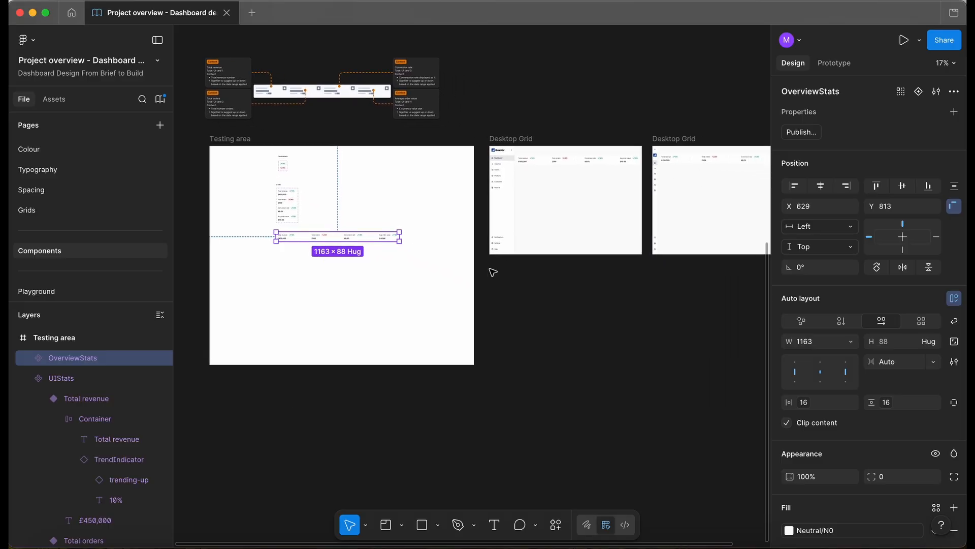
{"action": "left_click", "coordinate": [604, 160]}
{"action": "left_click", "coordinate": [710, 159], "text": "shift"}
{"action": "key", "text": "Escape"}
{"action": "left_click", "coordinate": [713, 163]}
{"action": "key", "text": "Escape"}
Look over the TrendIndicator, UIStats and OverviewStats components in the Testing area.
{"action": "scroll", "coordinate": [712, 161], "scroll_direction": "left", "scroll_amount": 5}
{"action": "scroll", "coordinate": [712, 161], "scroll_direction": "down", "scroll_amount": 1}
{"action": "scroll", "coordinate": [486, 166], "scroll_direction": "up", "scroll_amount": 5}
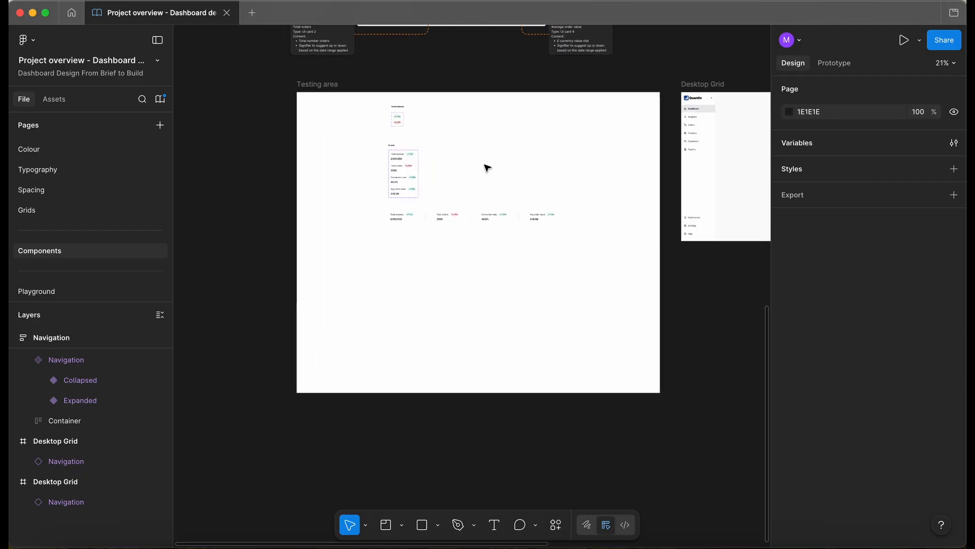
{"action": "scroll", "coordinate": [487, 167], "scroll_direction": "right", "scroll_amount": 2}
{"action": "scroll", "coordinate": [486, 168], "scroll_direction": "up", "scroll_amount": 1}
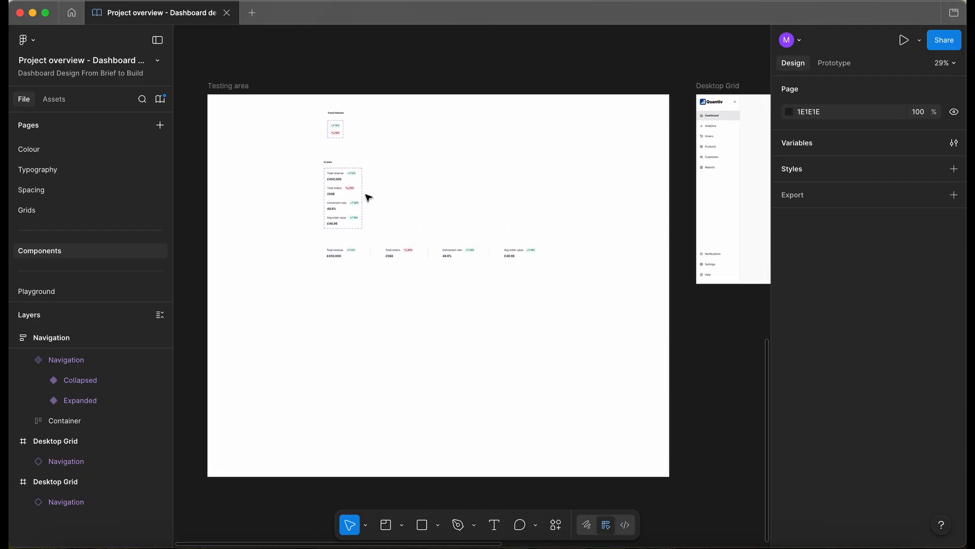
{"action": "scroll", "coordinate": [228, 312], "scroll_direction": "up", "scroll_amount": 5}
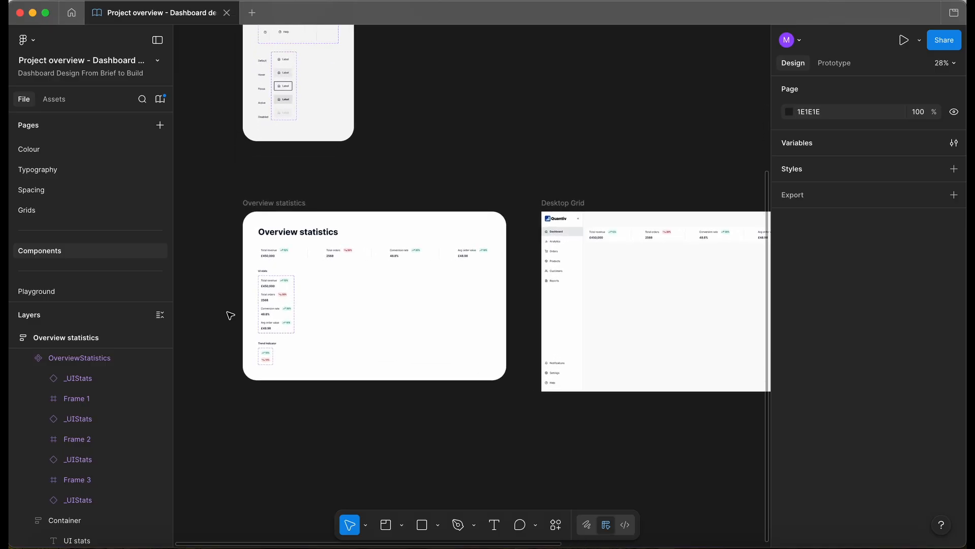
Examine the OverviewStatistics component in the Overview statistics documentation frame.
{"action": "scroll", "coordinate": [230, 316], "scroll_direction": "up", "scroll_amount": 2}
{"action": "scroll", "coordinate": [230, 316], "scroll_direction": "down", "scroll_amount": 4}
{"action": "scroll", "coordinate": [231, 315], "scroll_direction": "up", "scroll_amount": 3}
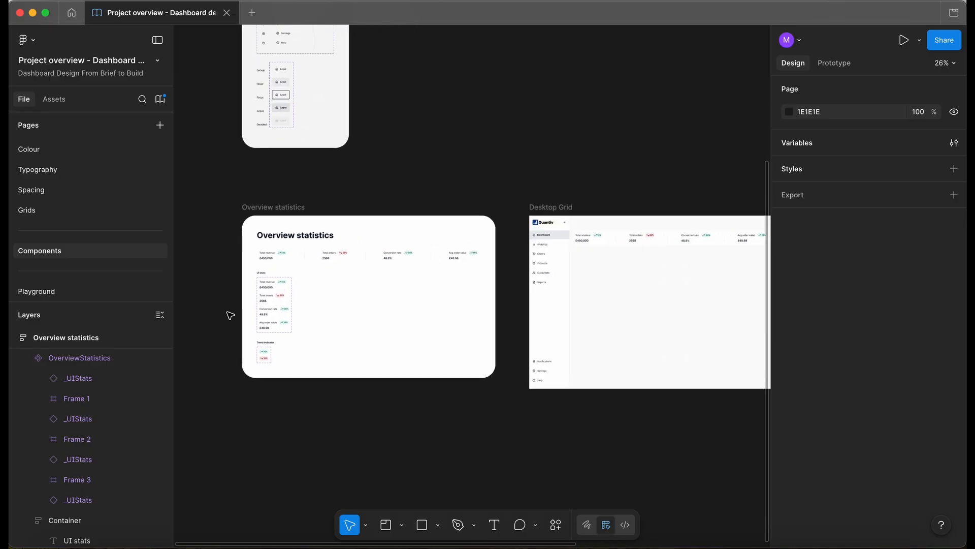
{"action": "scroll", "coordinate": [238, 303], "scroll_direction": "up", "scroll_amount": 3}
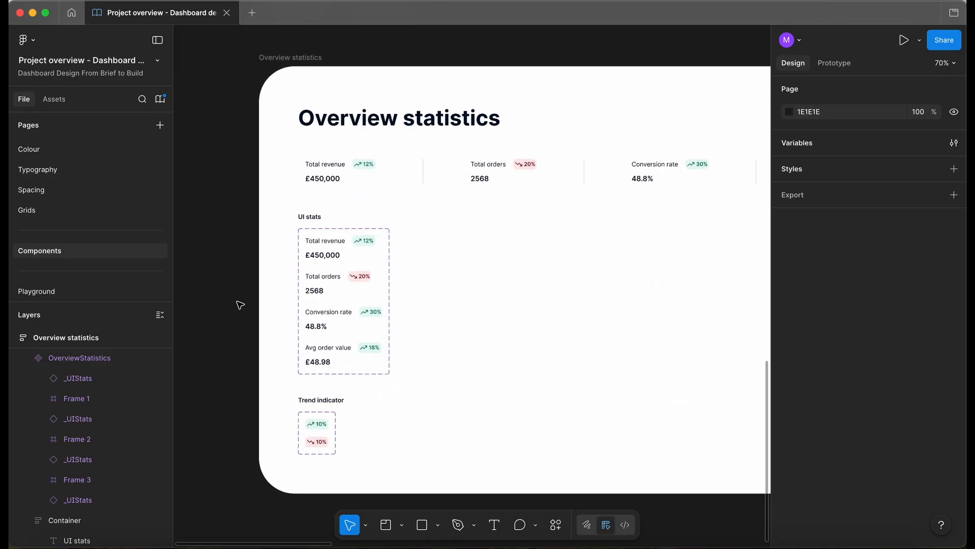
{"action": "scroll", "coordinate": [238, 304], "scroll_direction": "right", "scroll_amount": 2}
{"action": "scroll", "coordinate": [238, 304], "scroll_direction": "down", "scroll_amount": 2}
{"action": "scroll", "coordinate": [239, 304], "scroll_direction": "up", "scroll_amount": 1}
{"action": "left_click", "coordinate": [283, 197]}
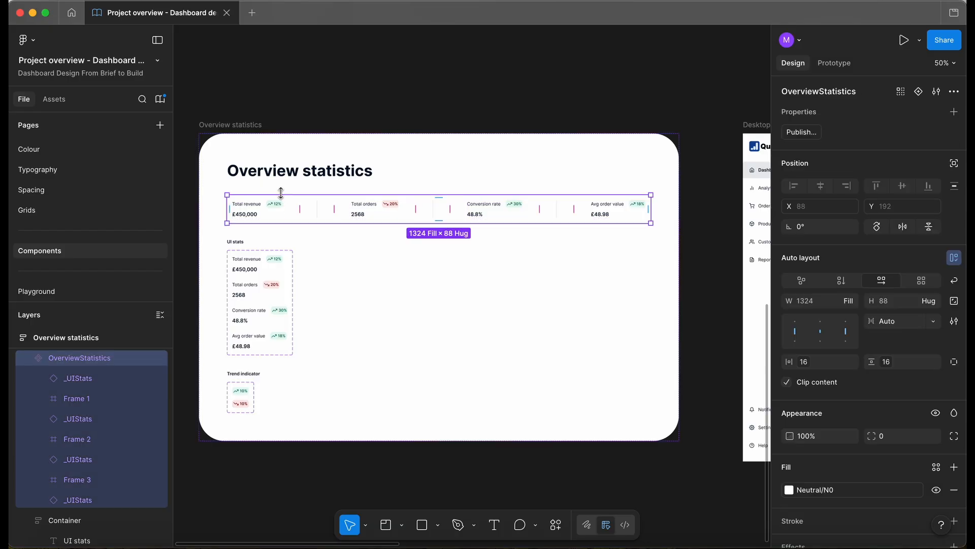
{"action": "scroll", "coordinate": [254, 212], "scroll_direction": "up", "scroll_amount": 2}
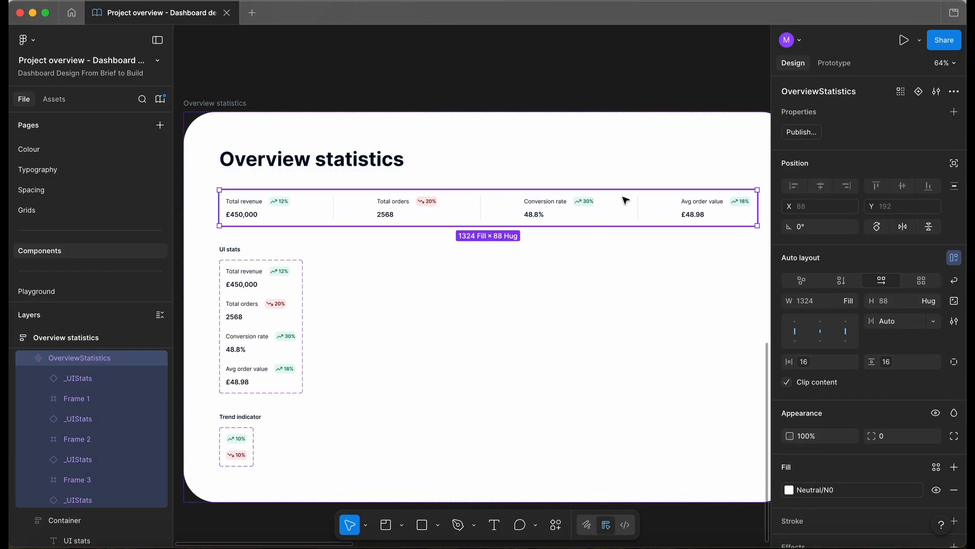
{"action": "scroll", "coordinate": [364, 301], "scroll_direction": "down", "scroll_amount": 2}
{"action": "scroll", "coordinate": [364, 301], "scroll_direction": "left", "scroll_amount": 2}
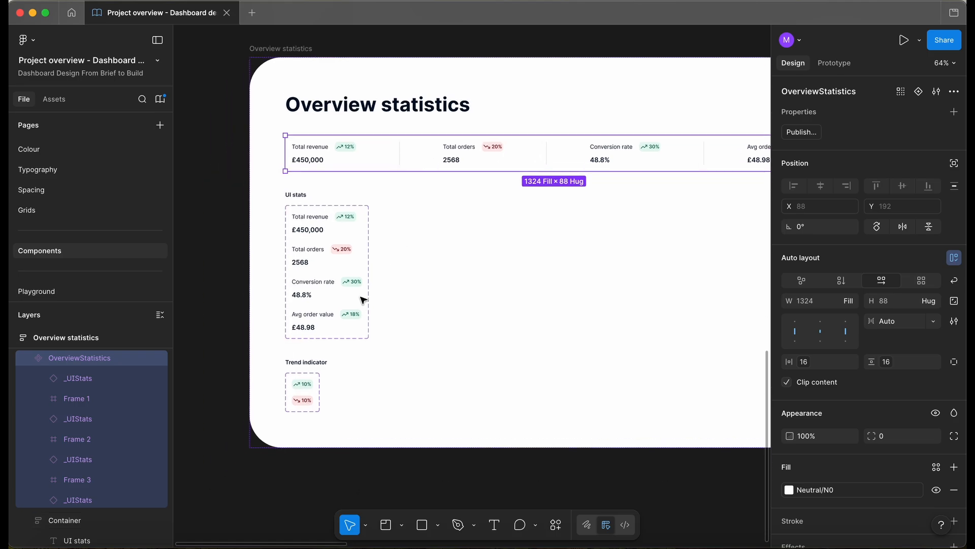
Inspect the _UIStats and _TrendIndicator component sets in the Overview statistics frame.
{"action": "left_click", "coordinate": [322, 248]}
{"action": "left_click", "coordinate": [322, 248]}
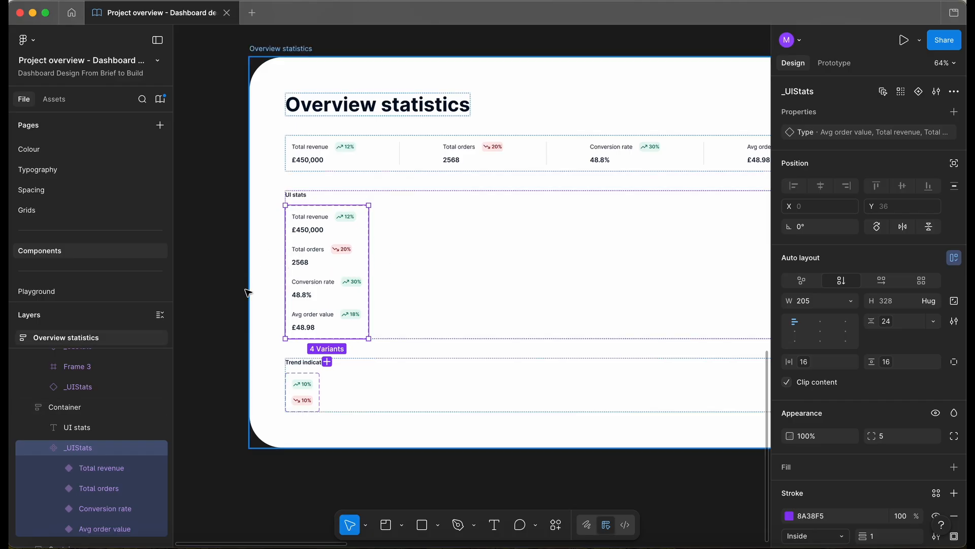
{"action": "scroll", "coordinate": [279, 270], "scroll_direction": "down", "scroll_amount": 2}
{"action": "scroll", "coordinate": [280, 271], "scroll_direction": "right", "scroll_amount": 1}
{"action": "scroll", "coordinate": [279, 270], "scroll_direction": "down", "scroll_amount": 2}
{"action": "scroll", "coordinate": [279, 271], "scroll_direction": "right", "scroll_amount": 1}
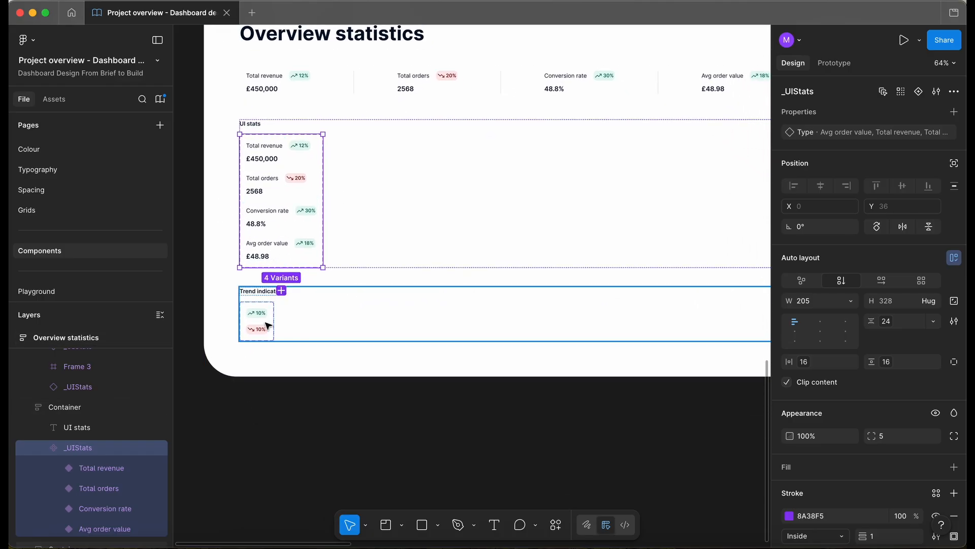
{"action": "left_click", "coordinate": [268, 325]}
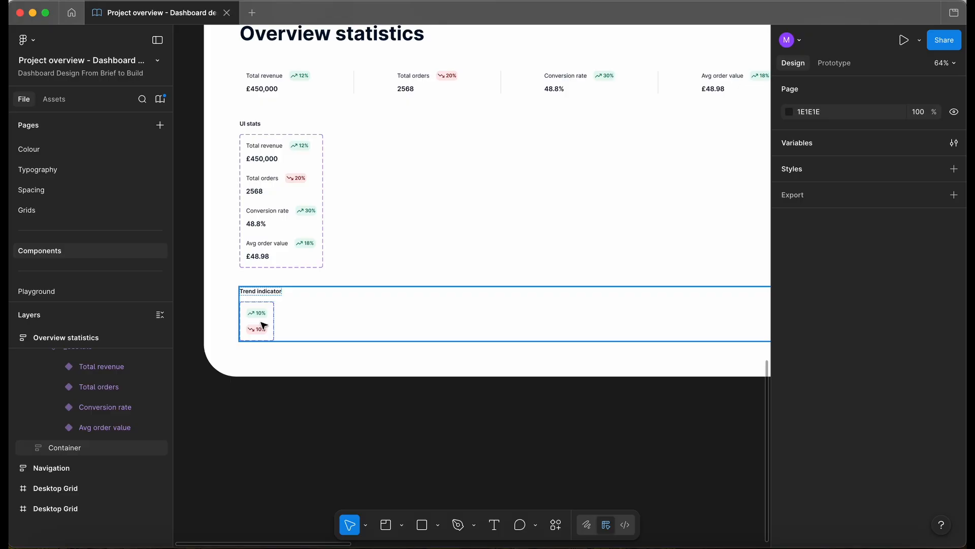
{"action": "left_click", "coordinate": [263, 322]}
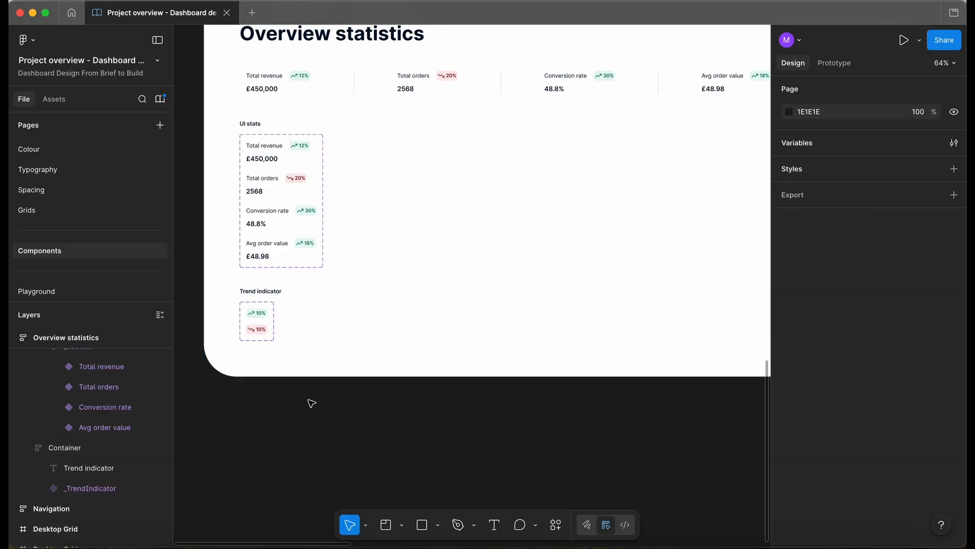
Review both Desktop Grid frames with their navigation and OverviewStatistics instances, selecting the expanded Navigation.
{"action": "left_click", "coordinate": [310, 400]}
{"action": "scroll", "coordinate": [309, 401], "scroll_direction": "down", "scroll_amount": 5}
{"action": "scroll", "coordinate": [310, 401], "scroll_direction": "right", "scroll_amount": 6}
{"action": "scroll", "coordinate": [311, 402], "scroll_direction": "down", "scroll_amount": 2}
{"action": "scroll", "coordinate": [311, 403], "scroll_direction": "right", "scroll_amount": 2}
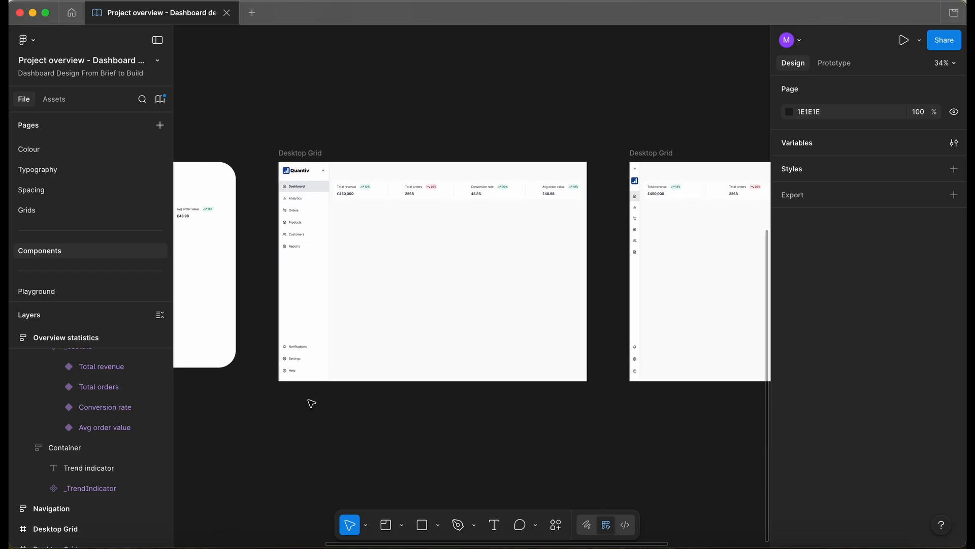
{"action": "scroll", "coordinate": [350, 397], "scroll_direction": "up", "scroll_amount": 2}
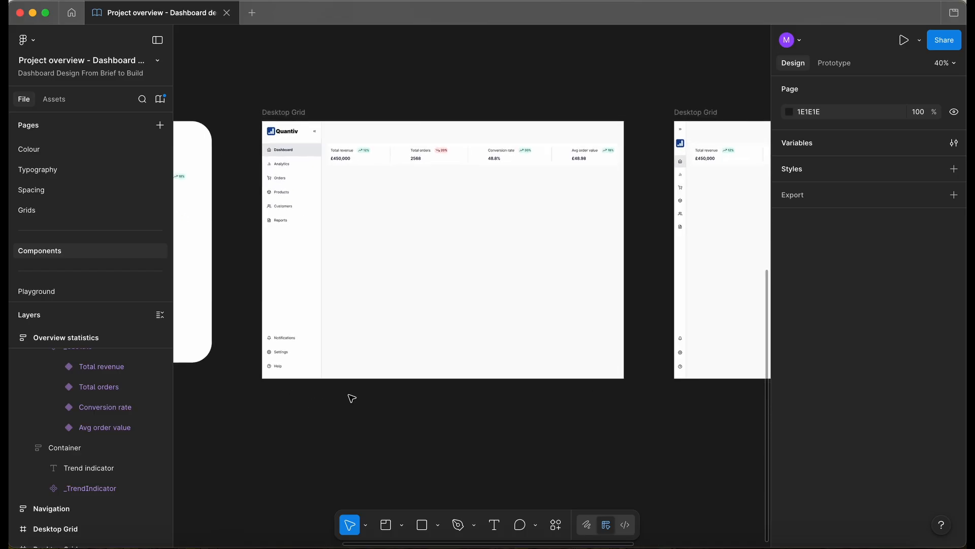
{"action": "left_click", "coordinate": [297, 235]}
{"action": "scroll", "coordinate": [297, 235], "scroll_direction": "right", "scroll_amount": 5}
{"action": "scroll", "coordinate": [484, 217], "scroll_direction": "right", "scroll_amount": 5}
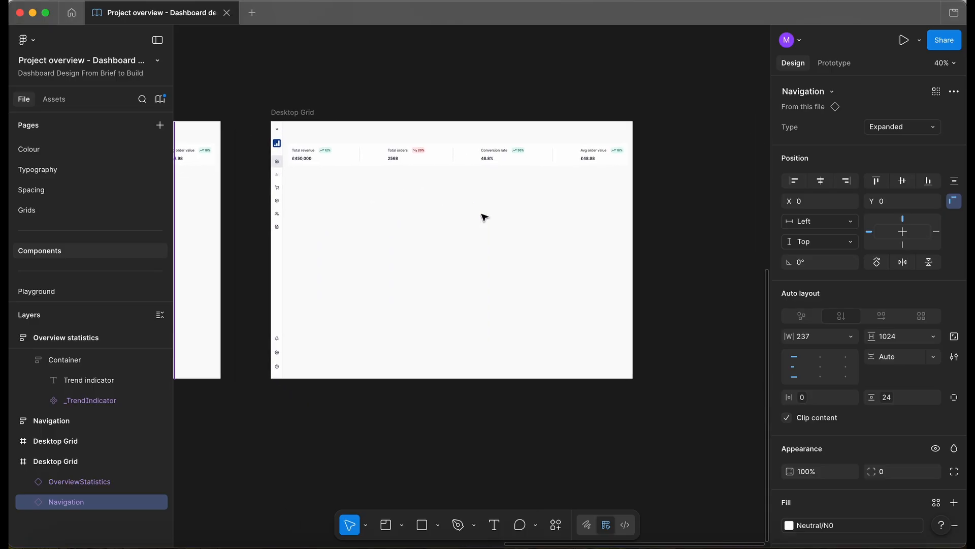
Show the layout guides and check how the OverviewStatistics instances in both Desktop Grid frames align with the columns.
{"action": "scroll", "coordinate": [484, 217], "scroll_direction": "left", "scroll_amount": 4}
{"action": "key", "text": "shift+g"}
{"action": "scroll", "coordinate": [485, 217], "scroll_direction": "up", "scroll_amount": 5}
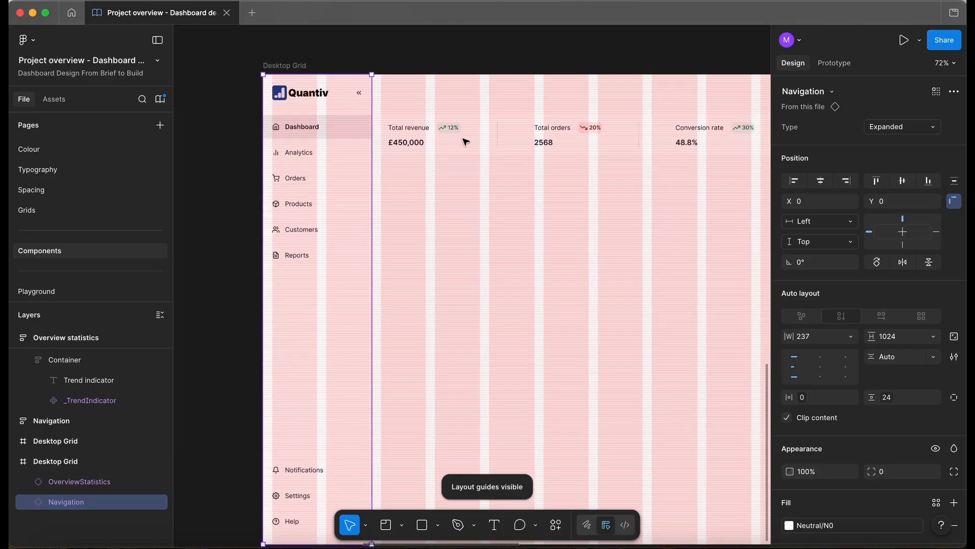
{"action": "left_click", "coordinate": [466, 143]}
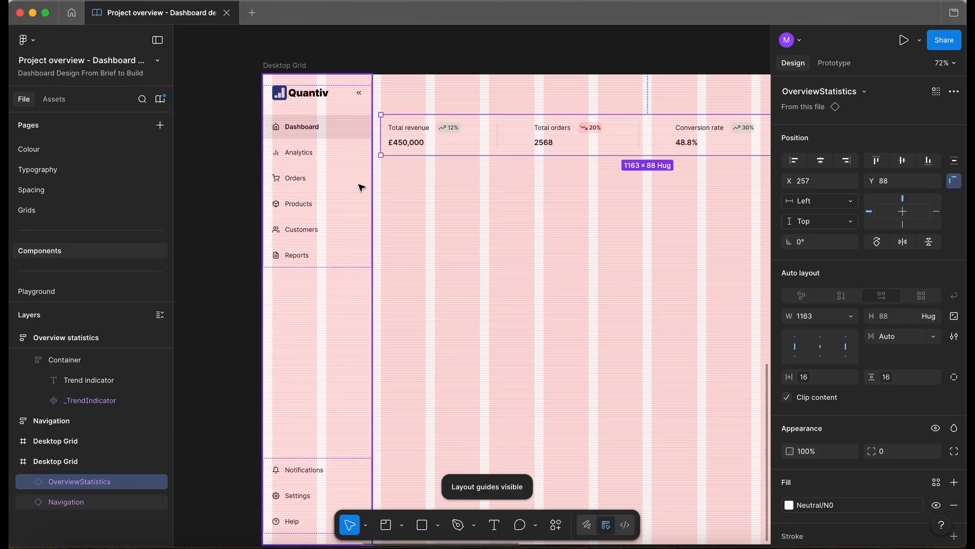
{"action": "scroll", "coordinate": [359, 185], "scroll_direction": "right", "scroll_amount": 6}
{"action": "scroll", "coordinate": [508, 196], "scroll_direction": "down", "scroll_amount": 3}
{"action": "scroll", "coordinate": [507, 197], "scroll_direction": "right", "scroll_amount": 6}
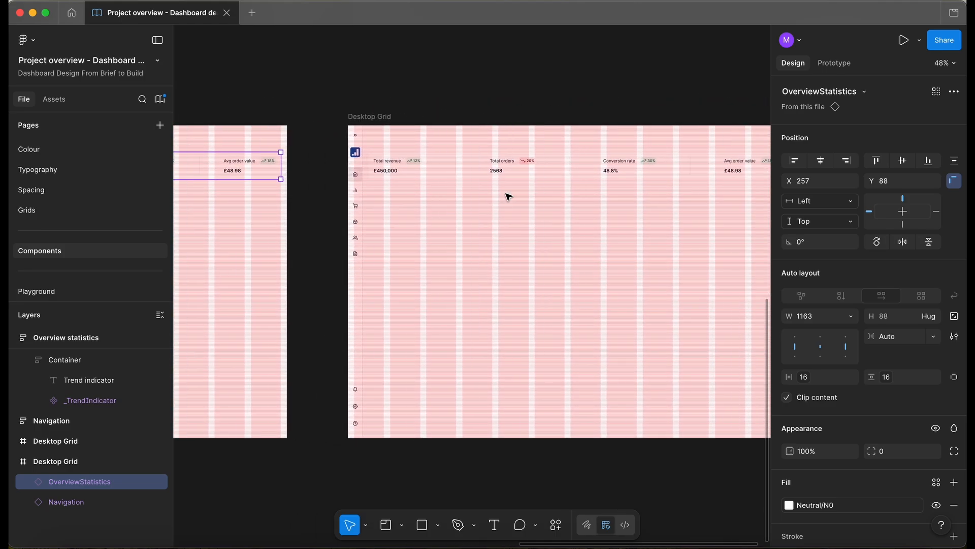
{"action": "left_click", "coordinate": [487, 165]}
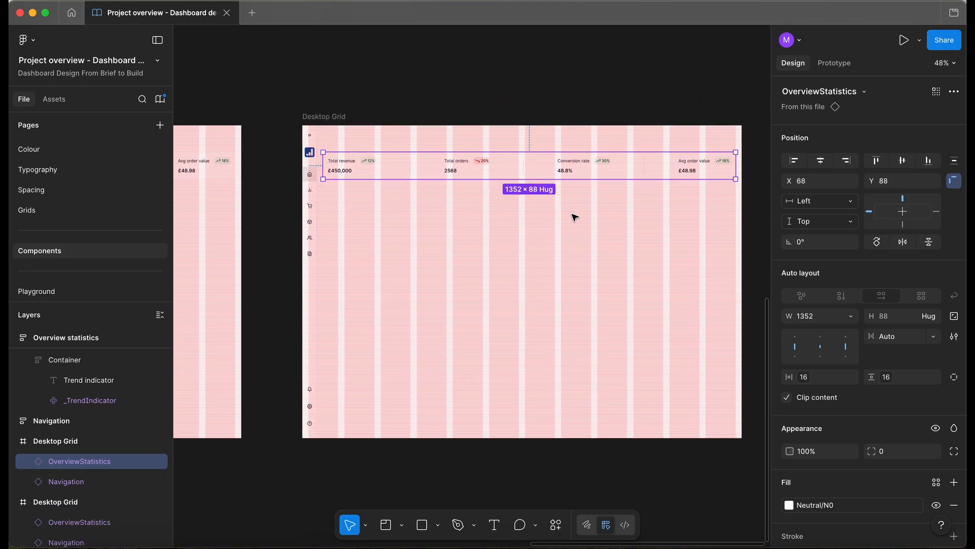
{"action": "scroll", "coordinate": [574, 218], "scroll_direction": "left", "scroll_amount": 6}
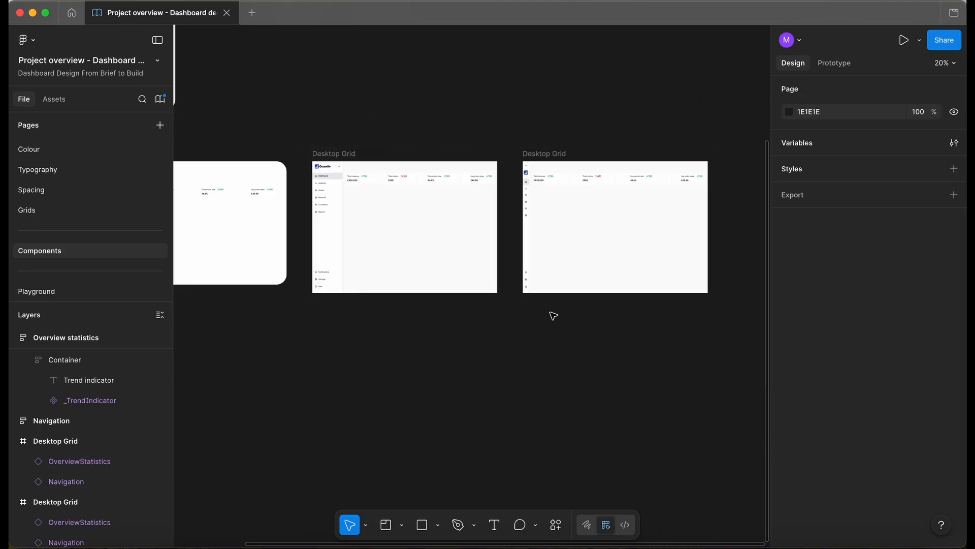
{"action": "scroll", "coordinate": [554, 315], "scroll_direction": "up", "scroll_amount": 3}
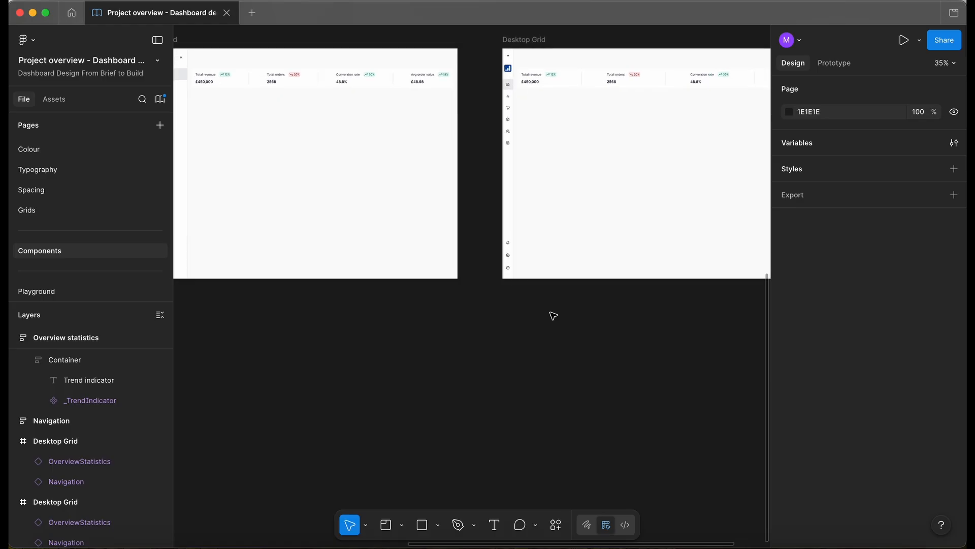
{"action": "scroll", "coordinate": [553, 316], "scroll_direction": "down", "scroll_amount": 2}
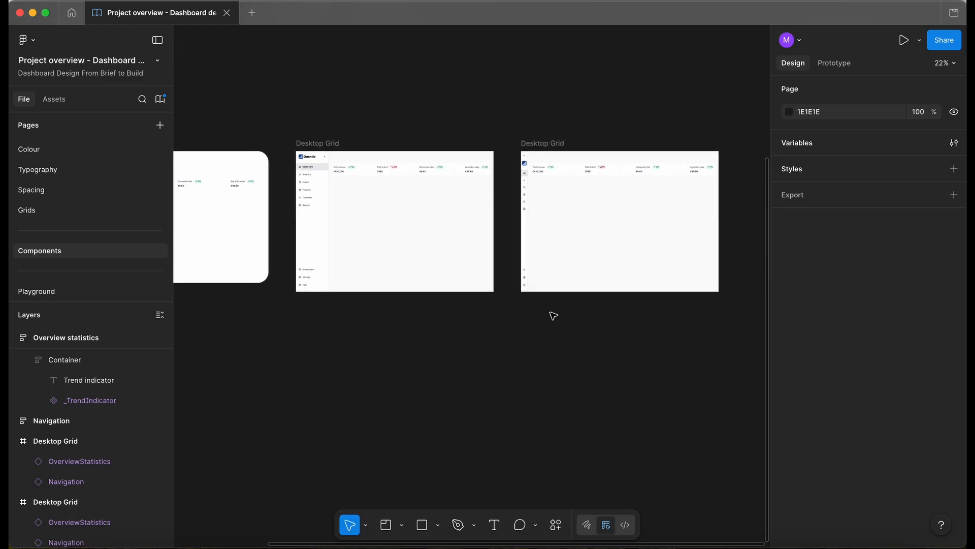
Compare the navigation and OverviewStatistics in both Desktop Grid frames with the interface hidden, and view them beside the Overview statistics frame.
{"action": "scroll", "coordinate": [553, 315], "scroll_direction": "down", "scroll_amount": 2}
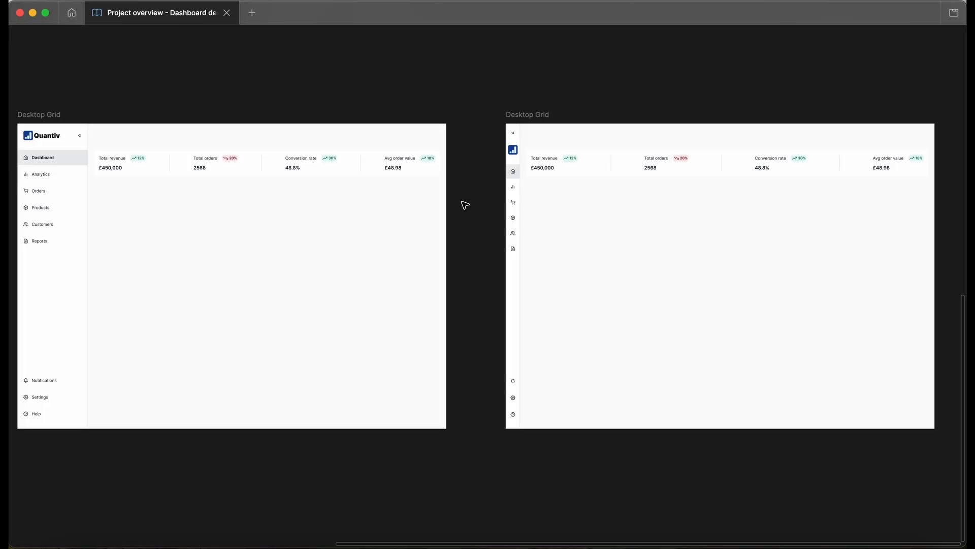
{"action": "scroll", "coordinate": [465, 205], "scroll_direction": "left", "scroll_amount": 3}
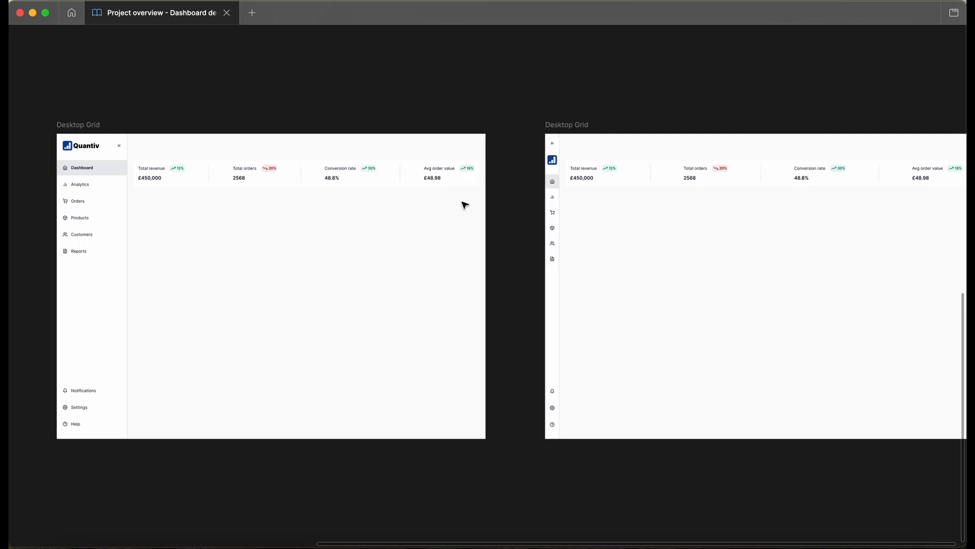
{"action": "scroll", "coordinate": [465, 205], "scroll_direction": "right", "scroll_amount": 3}
{"action": "scroll", "coordinate": [465, 205], "scroll_direction": "down", "scroll_amount": 1}
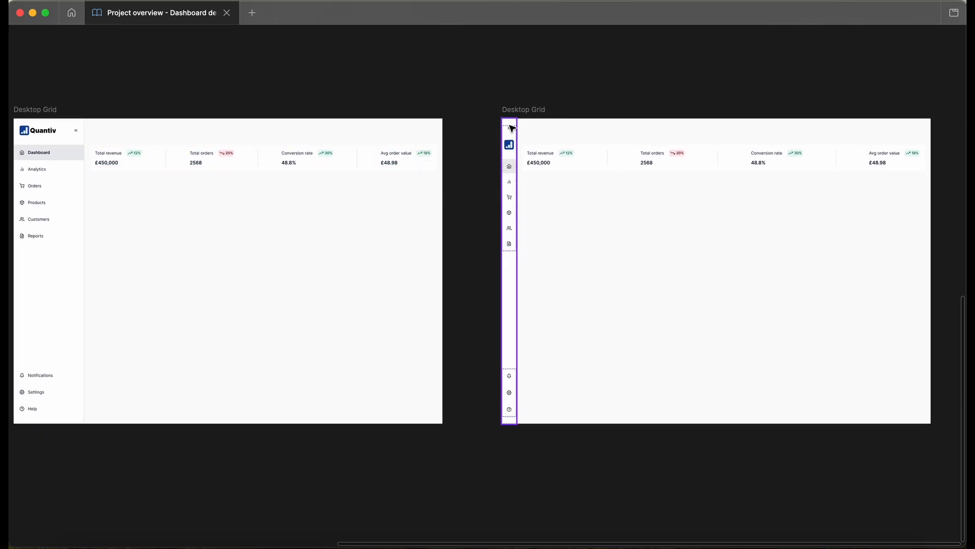
{"action": "scroll", "coordinate": [517, 112], "scroll_direction": "down", "scroll_amount": 3}
{"action": "scroll", "coordinate": [516, 112], "scroll_direction": "left", "scroll_amount": 4}
{"action": "scroll", "coordinate": [516, 112], "scroll_direction": "up", "scroll_amount": 2}
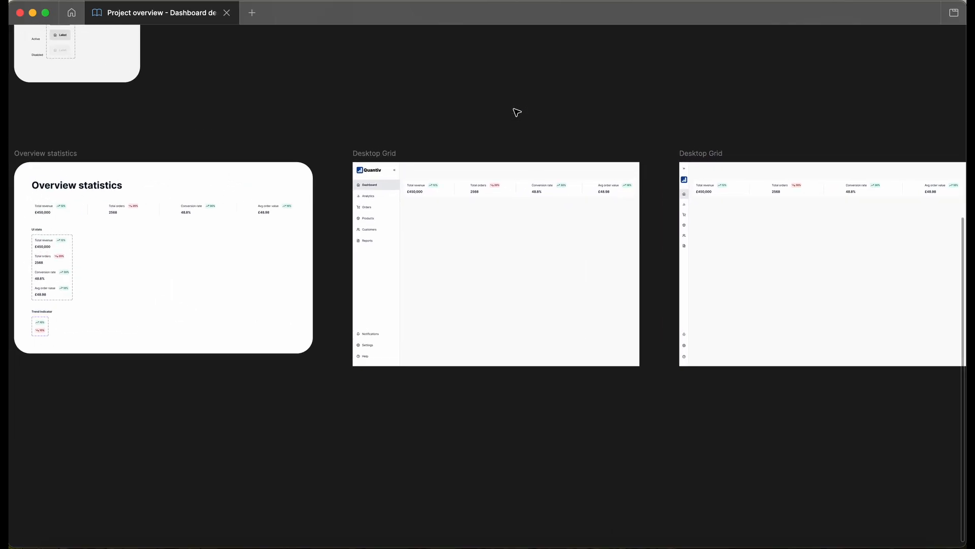
Restore the interface and review the annotated Wireframe 7 on the Wireframes page with nothing selected.
{"action": "key", "text": "super+backslash"}
{"action": "scroll", "coordinate": [517, 112], "scroll_direction": "down", "scroll_amount": 2}
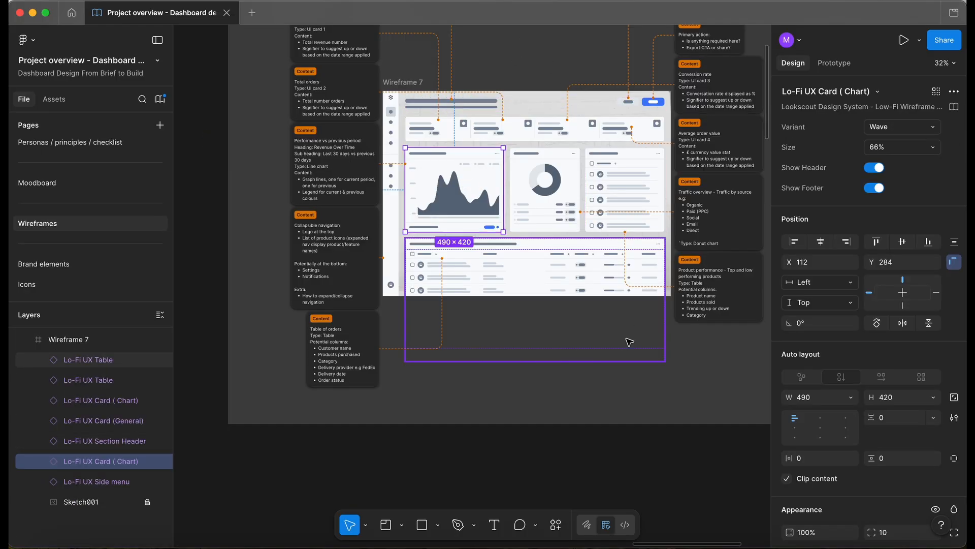
{"action": "left_click", "coordinate": [620, 371]}
{"action": "scroll", "coordinate": [604, 374], "scroll_direction": "right", "scroll_amount": 2}
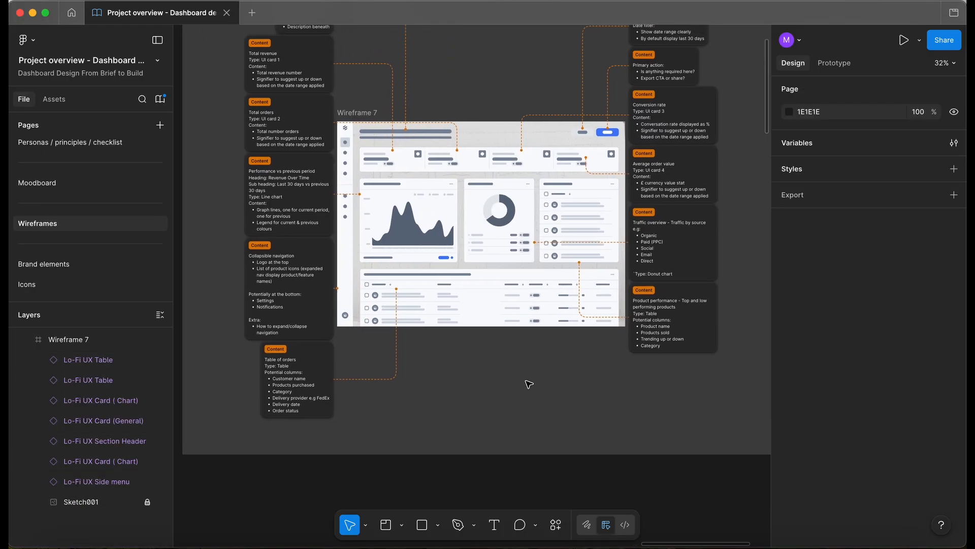
{"action": "scroll", "coordinate": [528, 383], "scroll_direction": "up", "scroll_amount": 2}
{"action": "scroll", "coordinate": [528, 384], "scroll_direction": "down", "scroll_amount": 2}
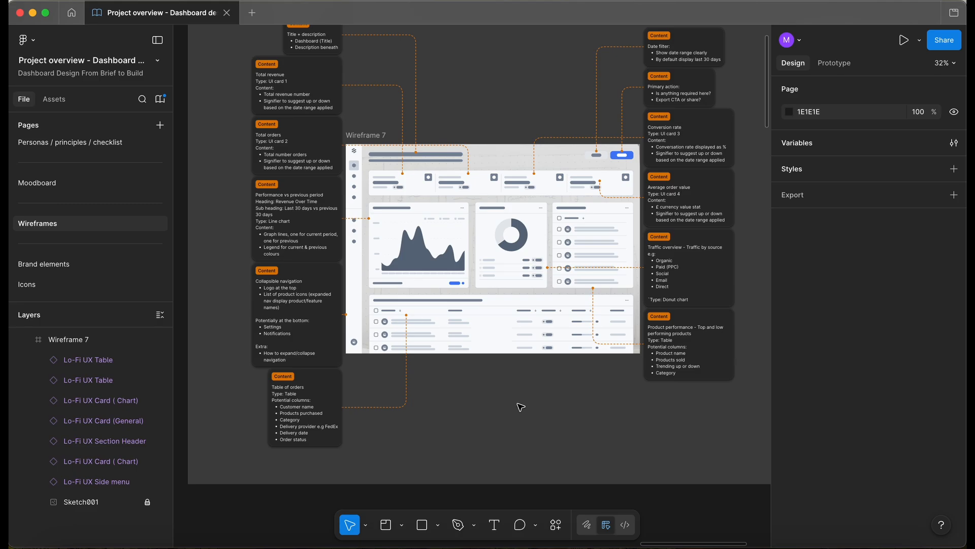
Select the Lo-Fi UX Section Header in Wireframe 7 and read the content notes for its title, description, date filter and primary action.
{"action": "left_click", "coordinate": [436, 155]}
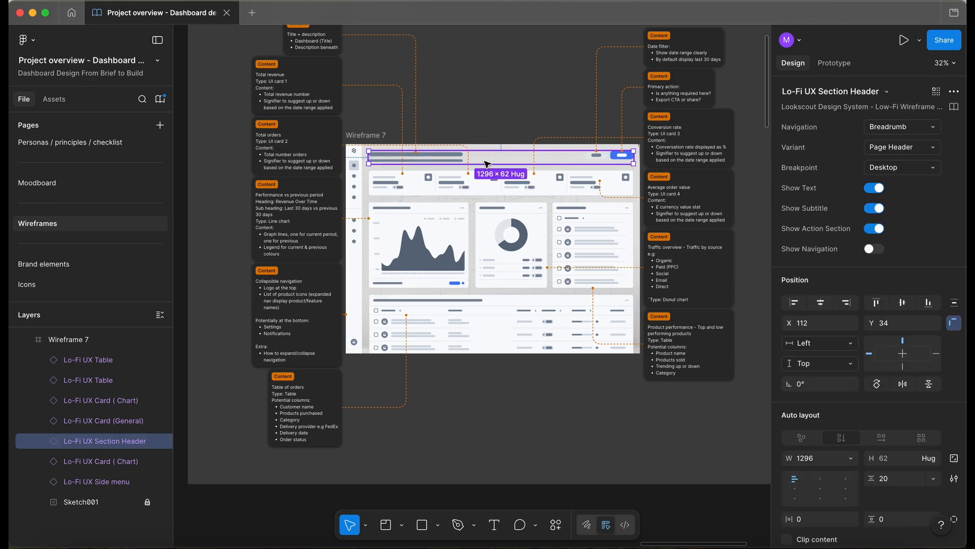
{"action": "scroll", "coordinate": [487, 162], "scroll_direction": "up", "scroll_amount": 3}
{"action": "scroll", "coordinate": [487, 162], "scroll_direction": "left", "scroll_amount": 2}
{"action": "mouse_move", "coordinate": [338, 66]}
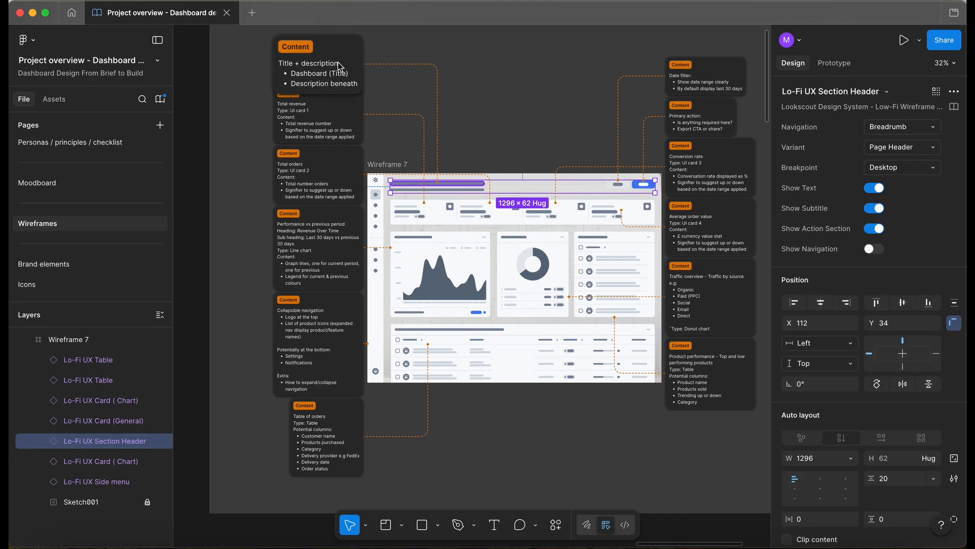
{"action": "scroll", "coordinate": [354, 70], "scroll_direction": "up", "scroll_amount": 3}
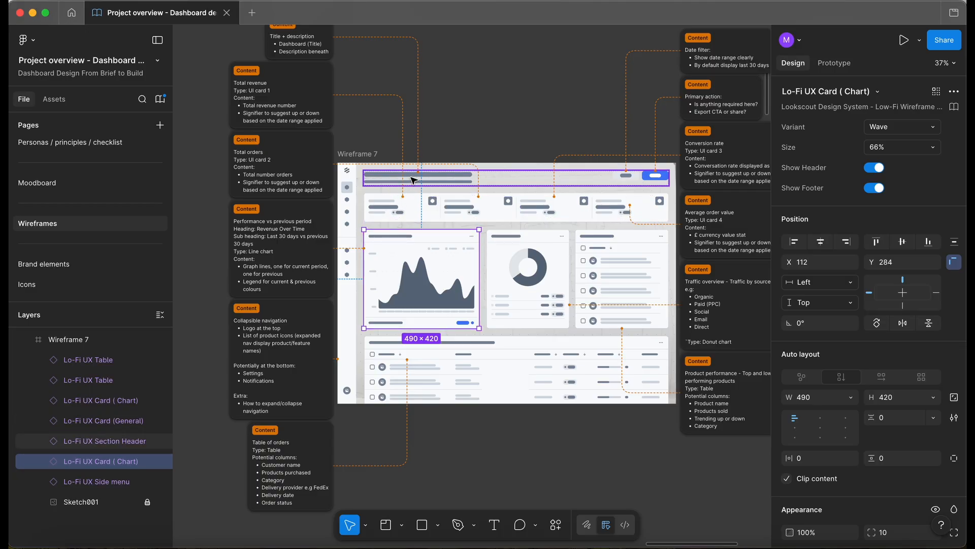
{"action": "scroll", "coordinate": [412, 180], "scroll_direction": "up", "scroll_amount": 2}
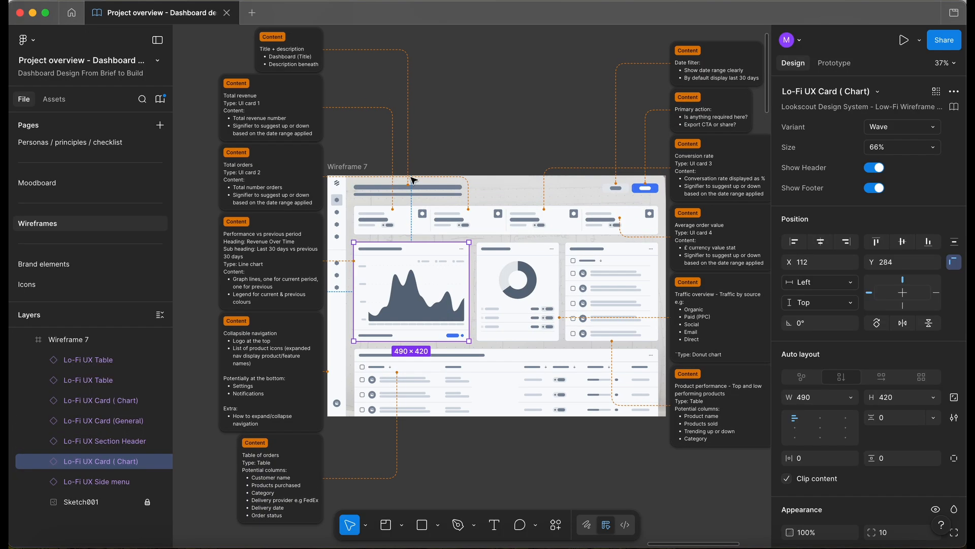